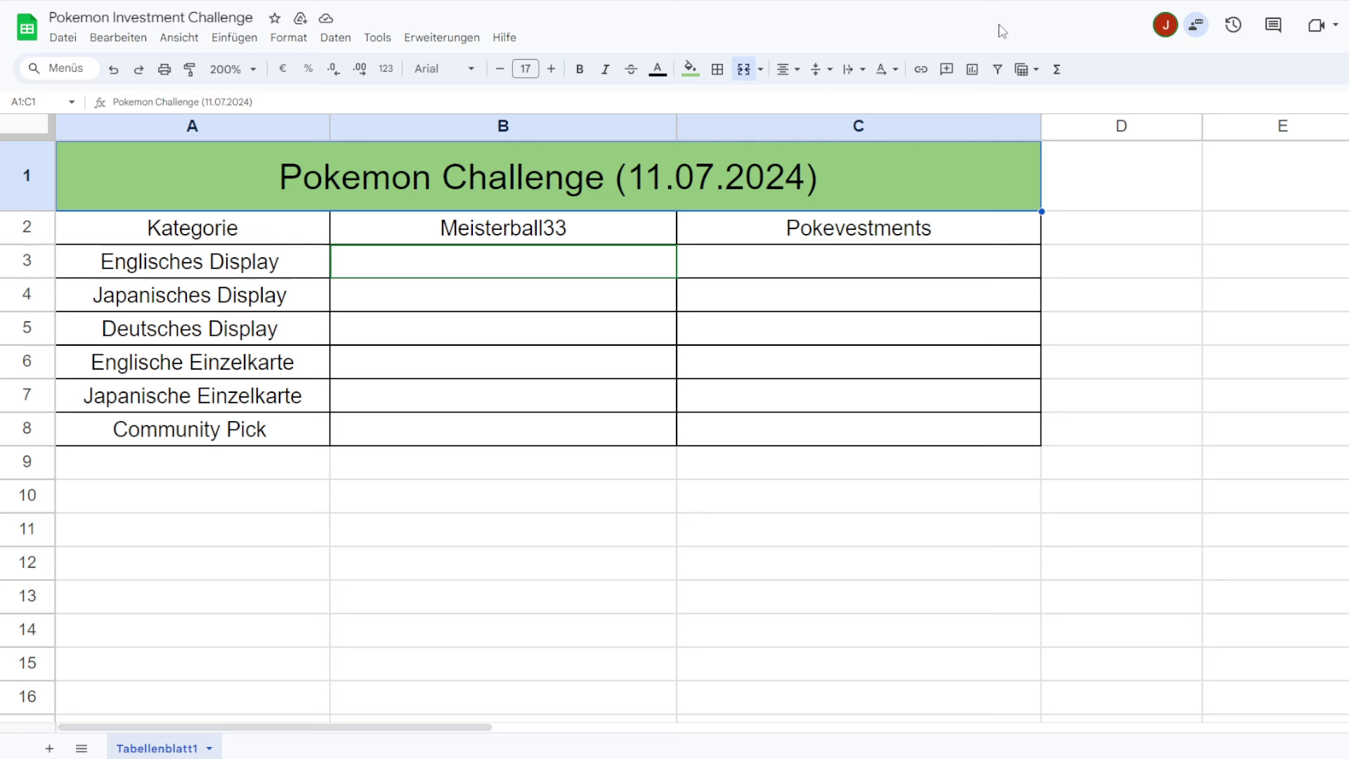
Go through the challenge categories from Englisches Display down to Community Pick and both participants' Community Pick cells.
{"action": "left_click", "coordinate": [298, 231]}
{"action": "key", "text": "Down"}
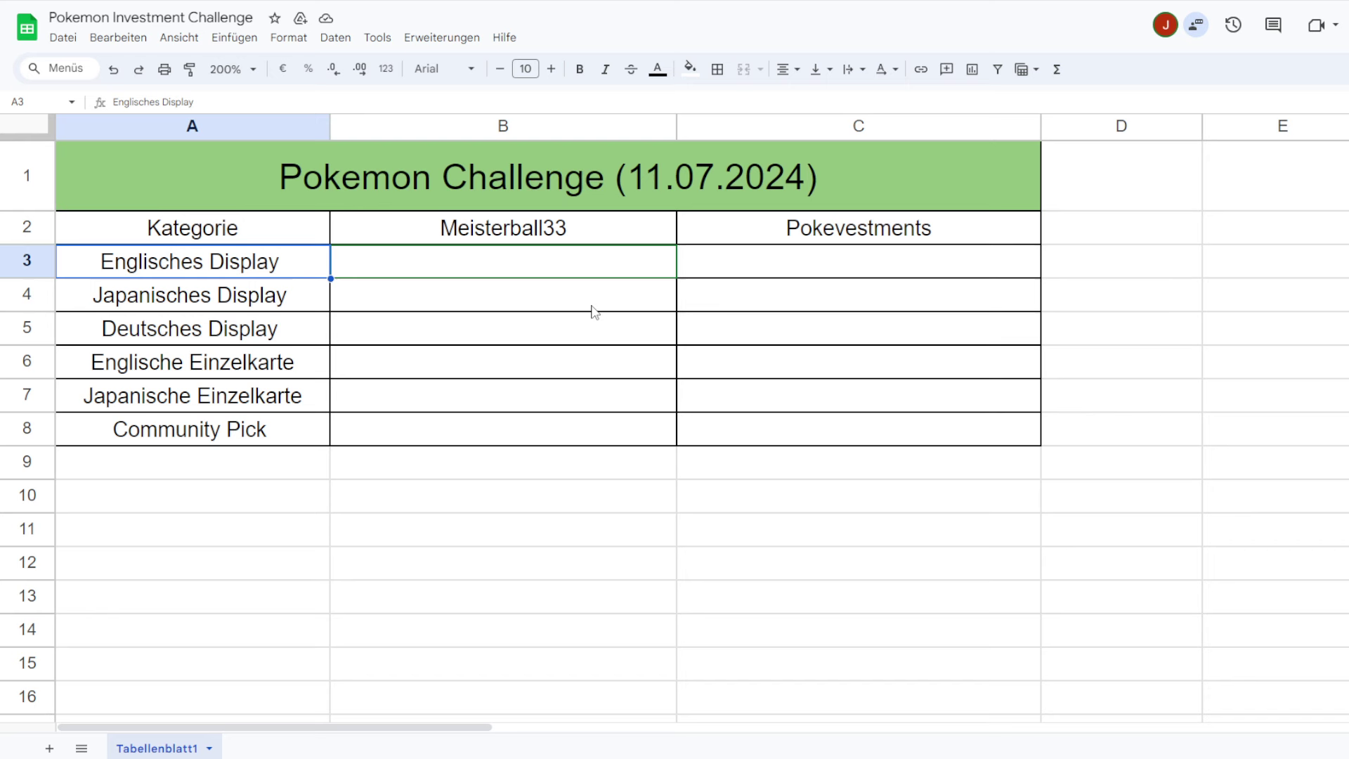
{"action": "key", "text": "Down"}
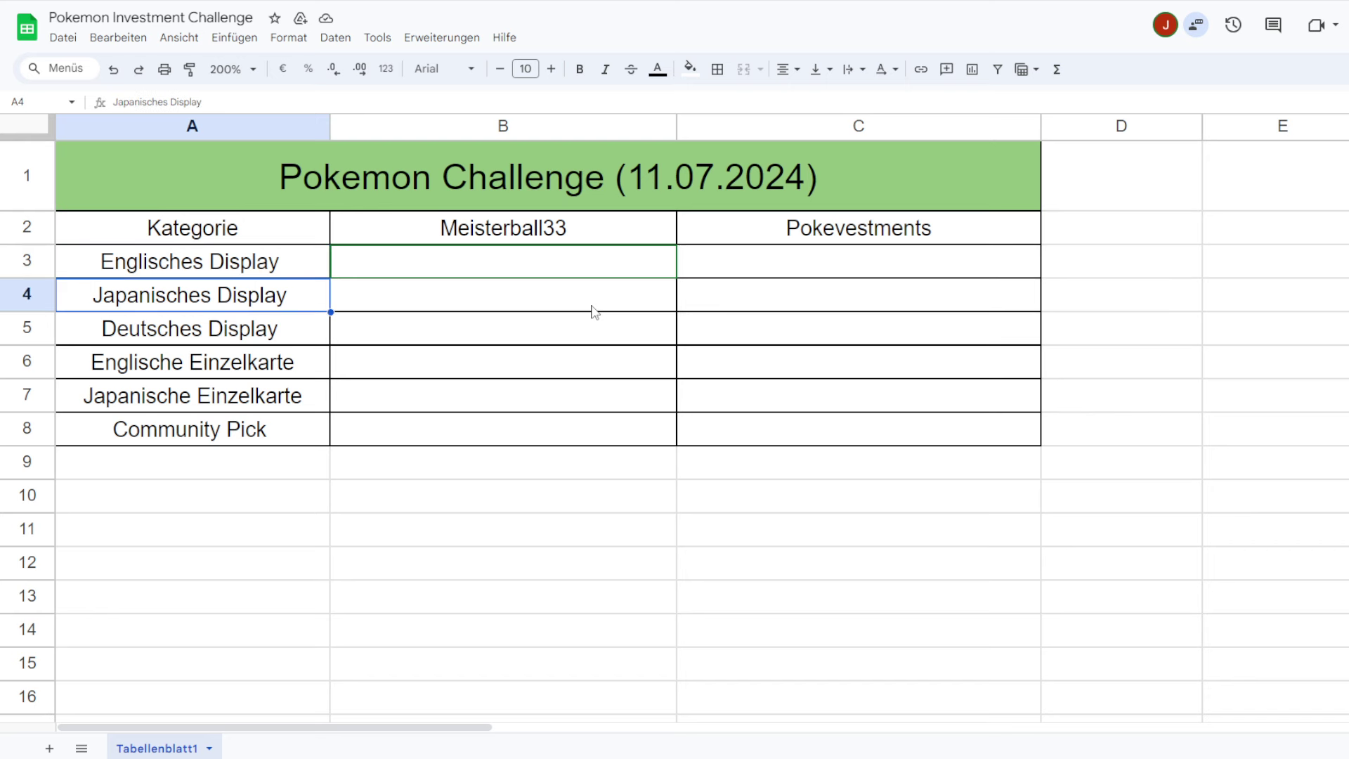
{"action": "key", "text": "Down"}
{"action": "key", "text": "Down"}
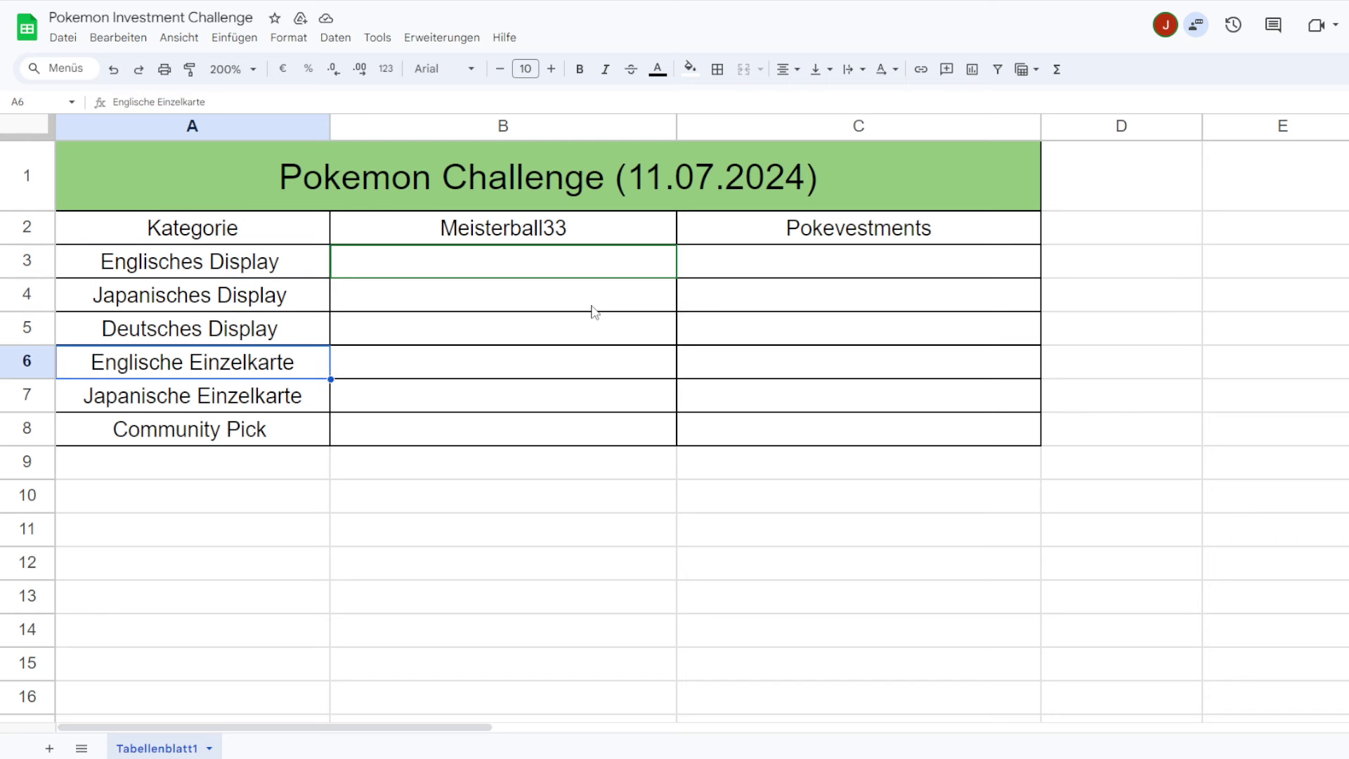
{"action": "key", "text": "Down"}
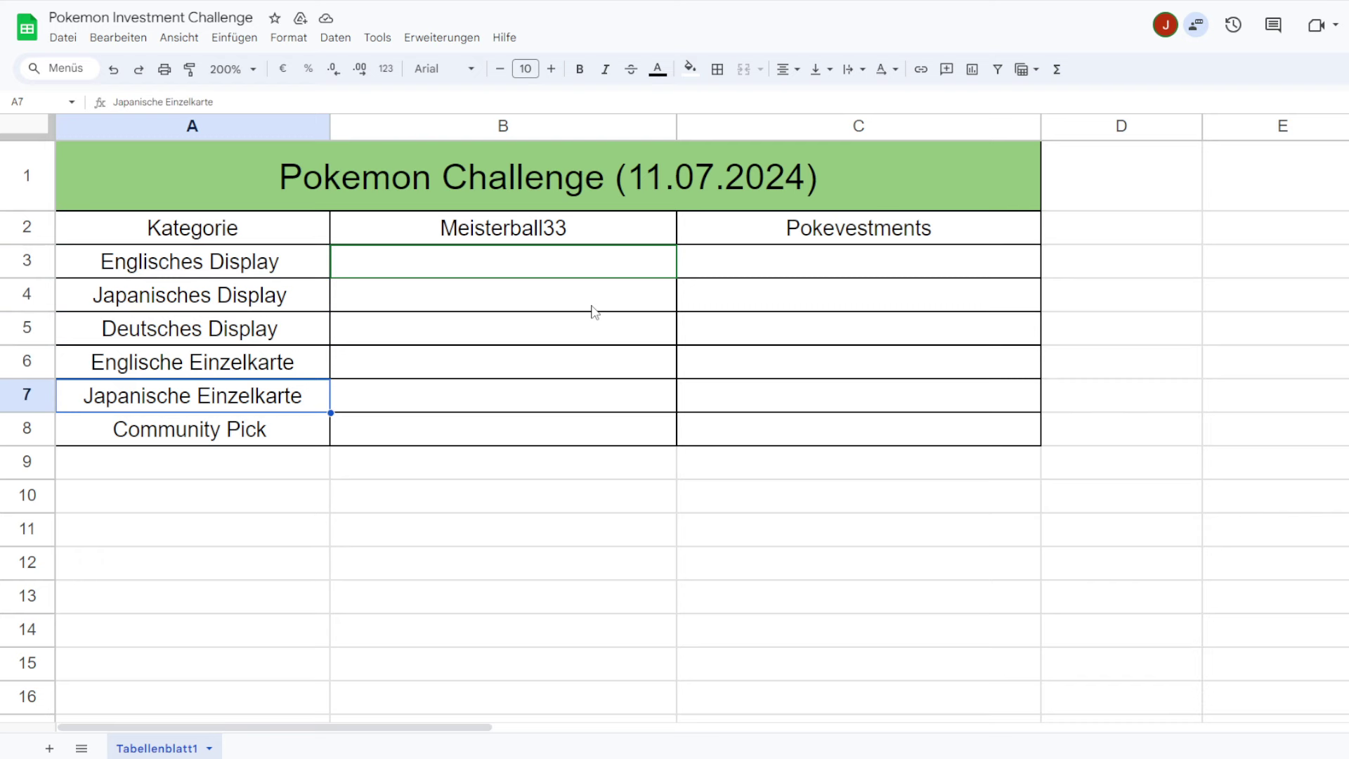
{"action": "key", "text": "Down"}
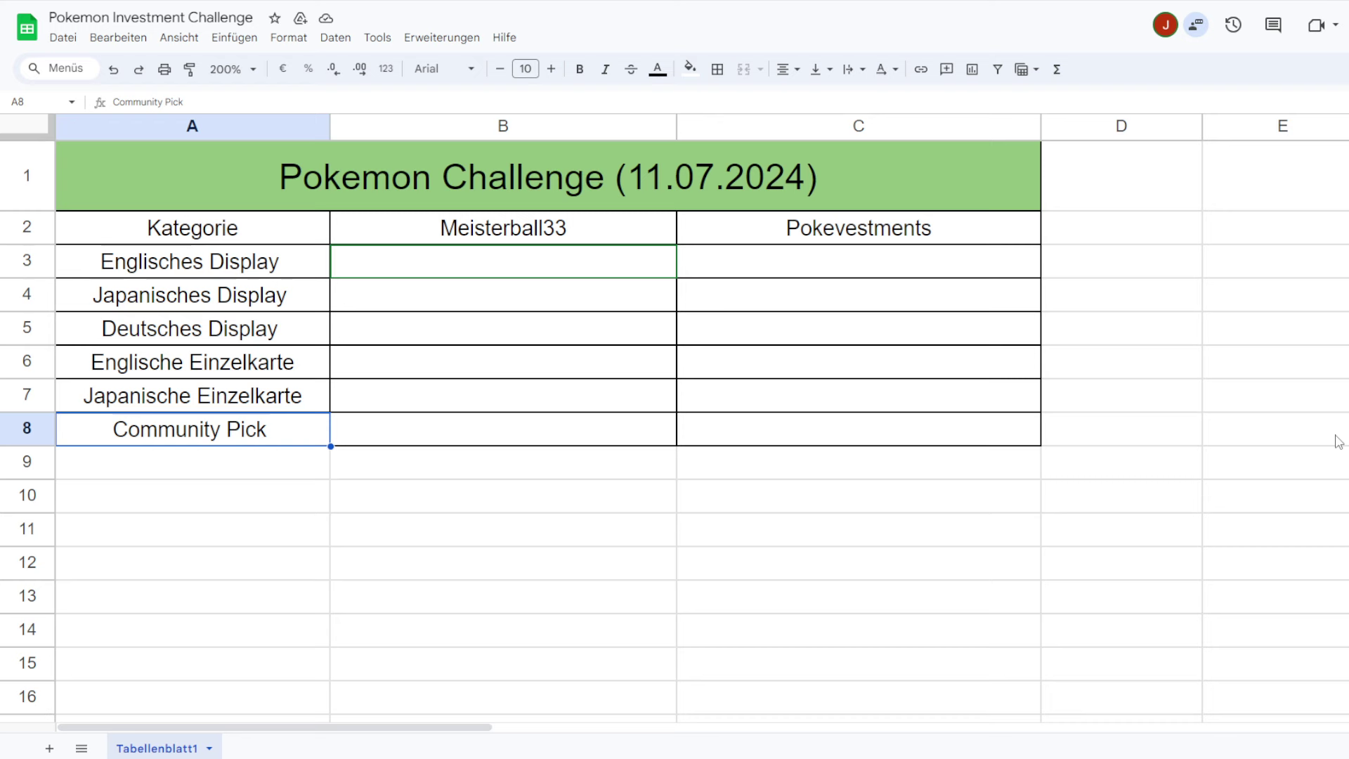
{"action": "key", "text": "Right"}
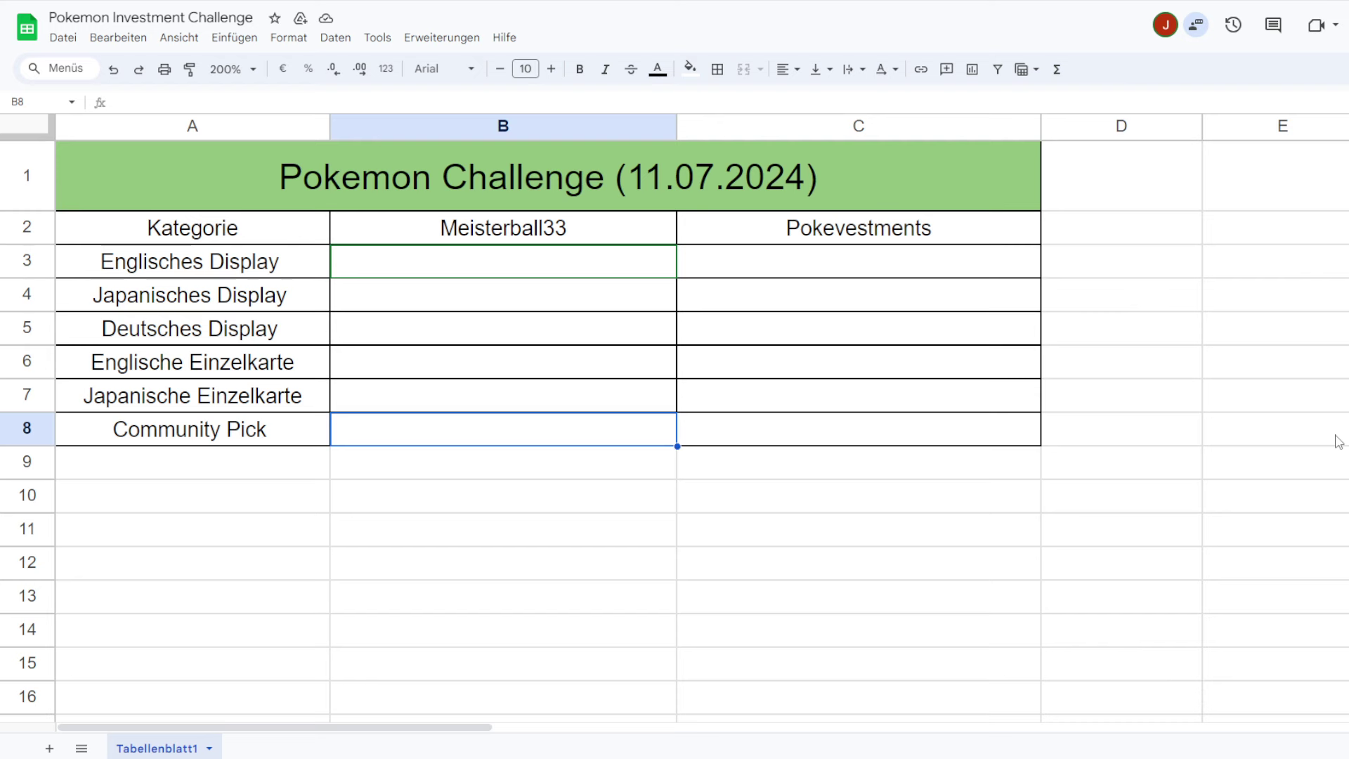
{"action": "key", "text": "Right"}
{"action": "key", "text": "Left"}
{"action": "key", "text": "Right"}
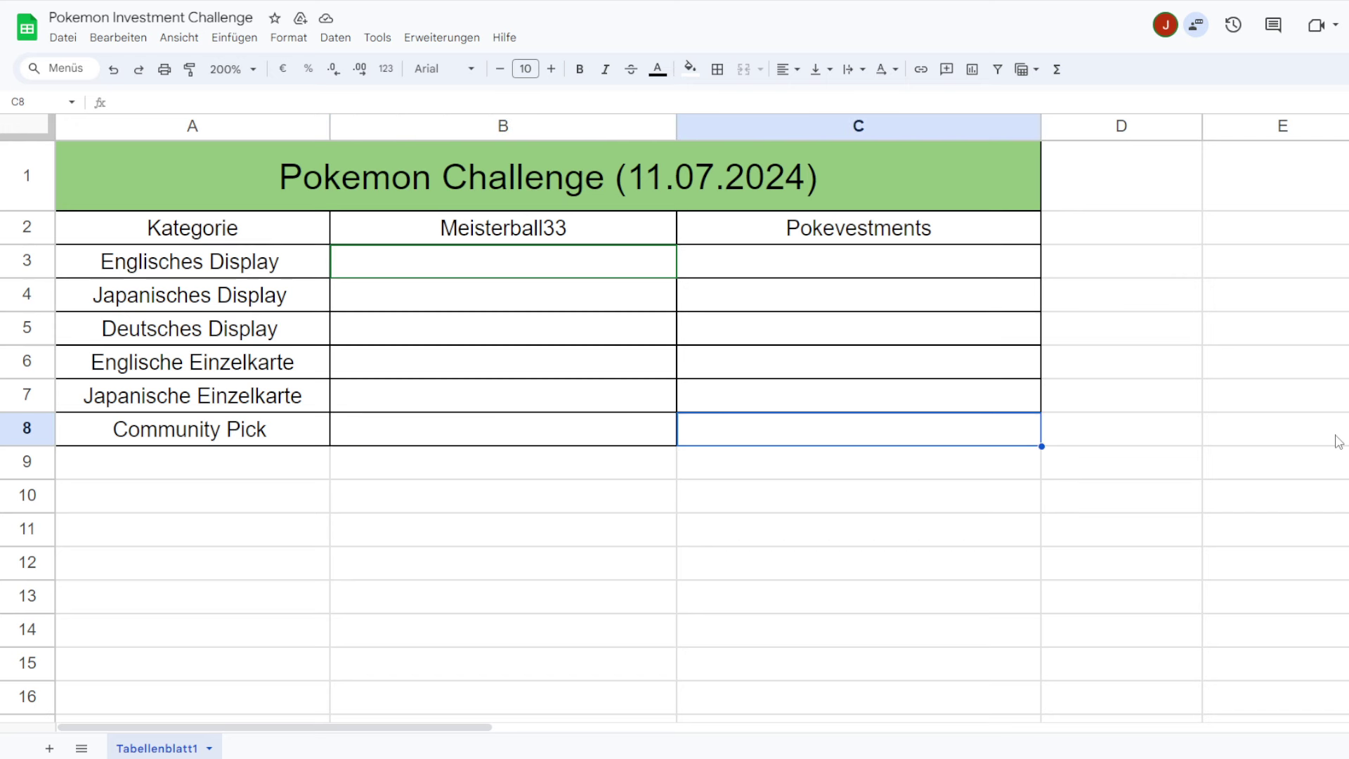
{"action": "key", "text": "Left"}
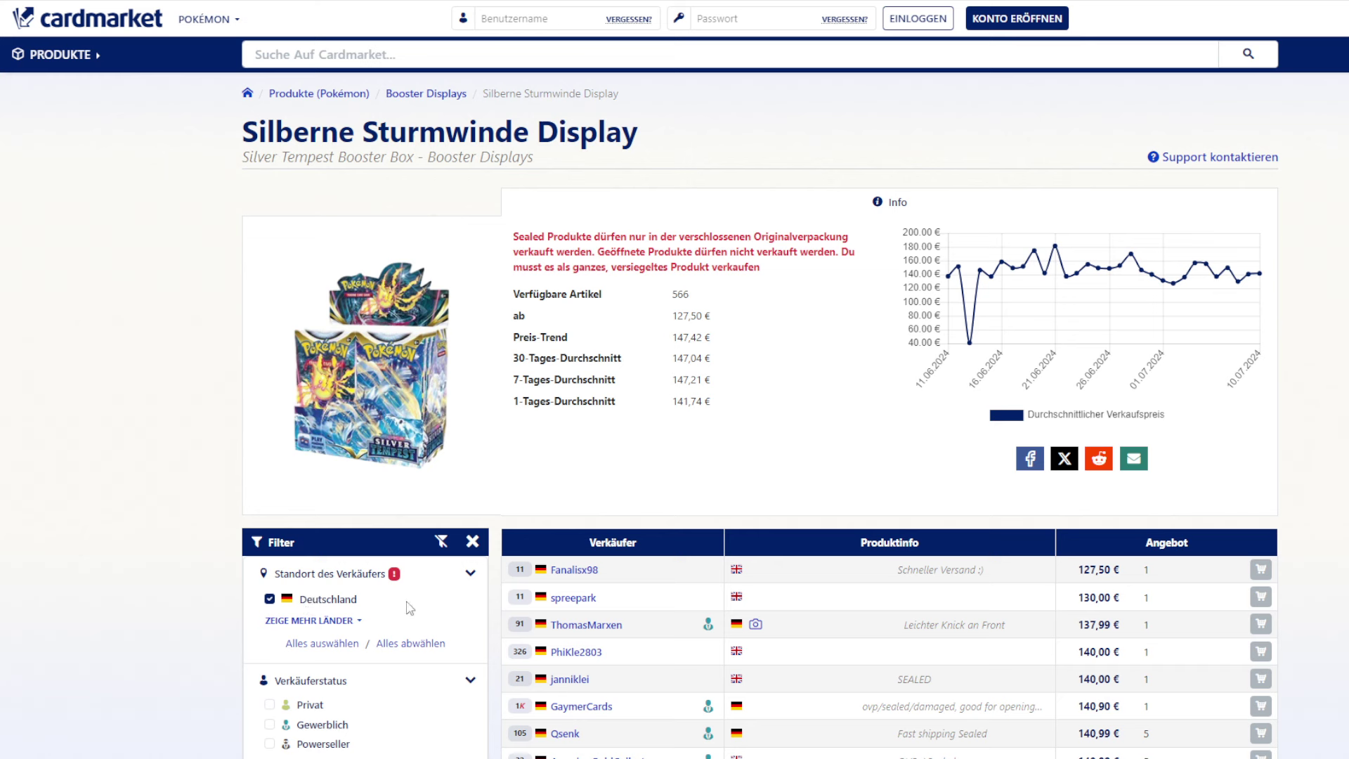
Copy the product name Silver Tempest Booster Box from its Cardmarket page into the Pokevestments cell for Englisches Display in the spreadsheet.
{"action": "left_click_drag", "start_coordinate": [408, 603], "coordinate": [311, 608]}
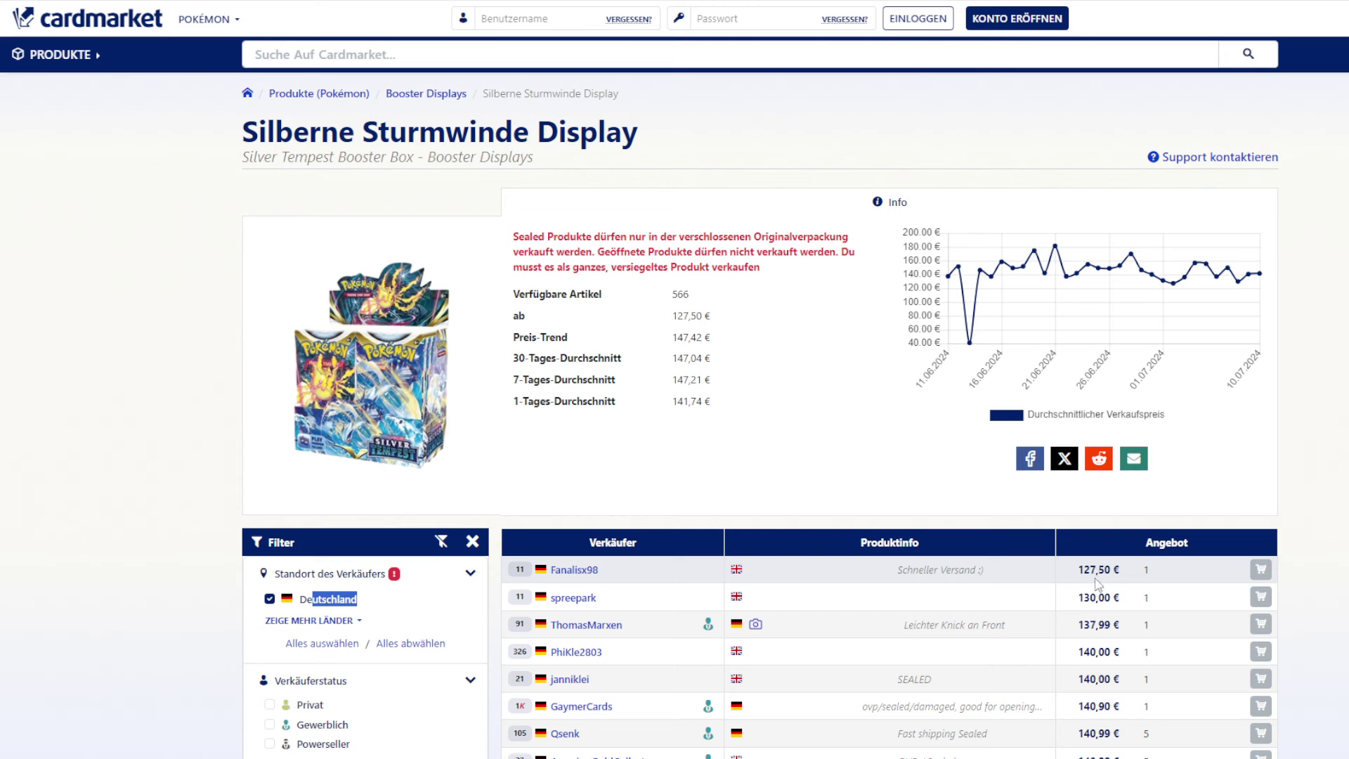
{"action": "left_click_drag", "start_coordinate": [1119, 569], "coordinate": [1081, 570]}
{"action": "left_click", "coordinate": [1092, 570]}
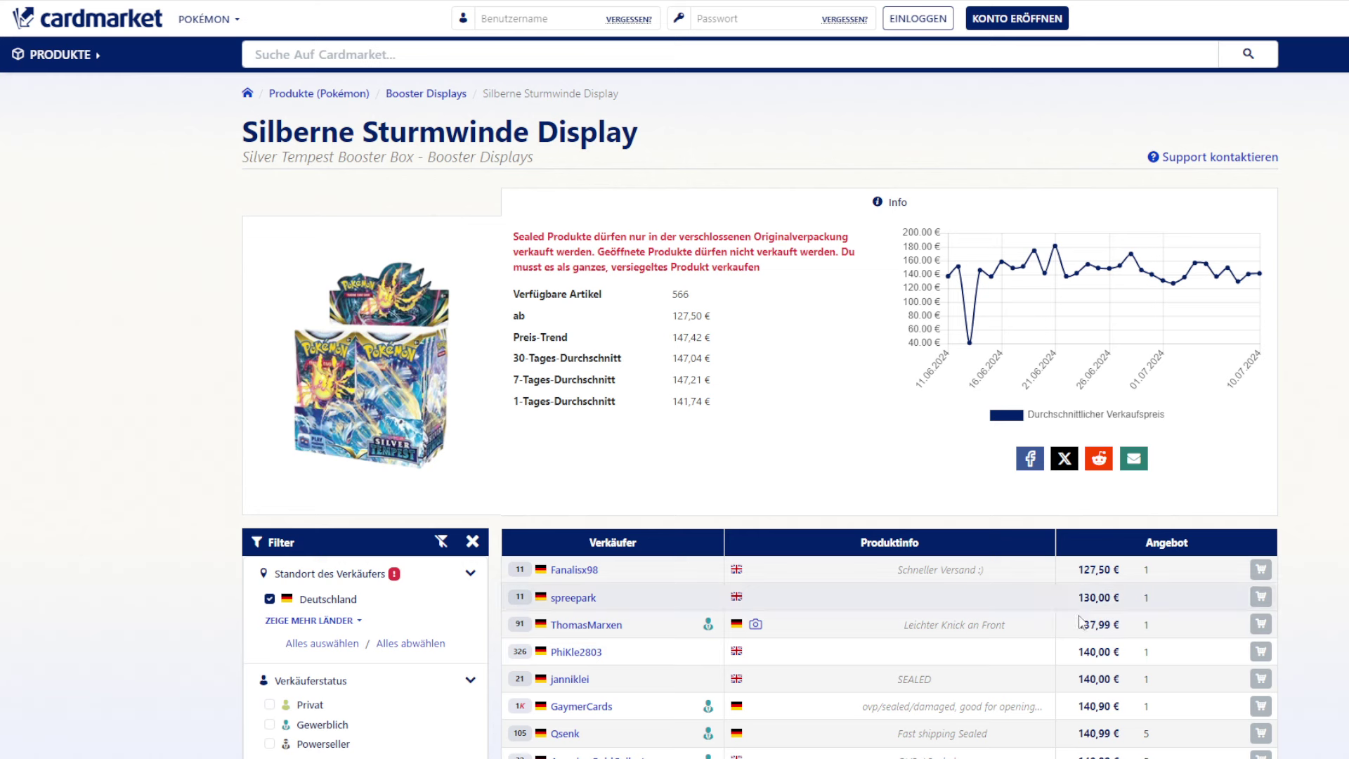
{"action": "left_click_drag", "start_coordinate": [414, 157], "coordinate": [243, 166]}
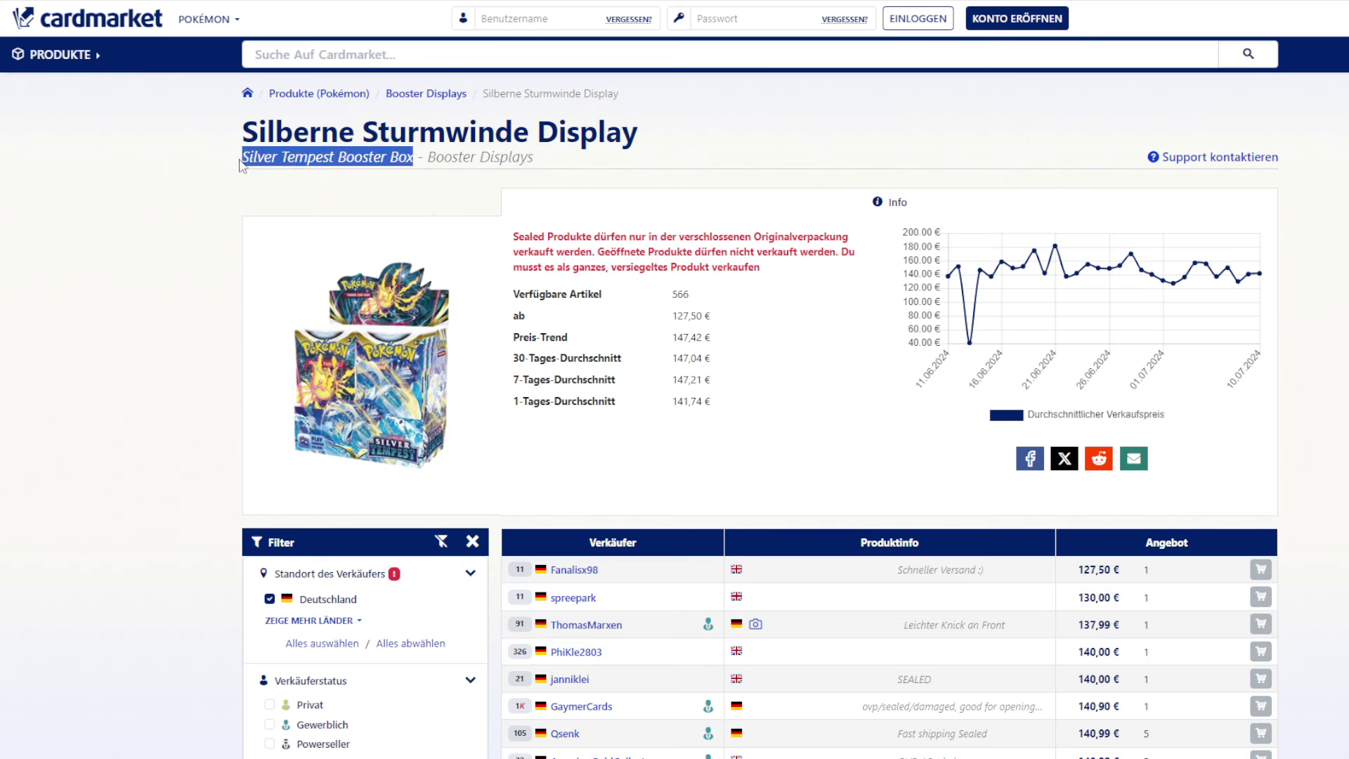
{"action": "right_click", "coordinate": [274, 165]}
{"action": "left_click", "coordinate": [304, 177]}
{"action": "key", "text": "ctrl+Tab"}
{"action": "left_click", "coordinate": [731, 263]}
{"action": "right_click", "coordinate": [733, 265]}
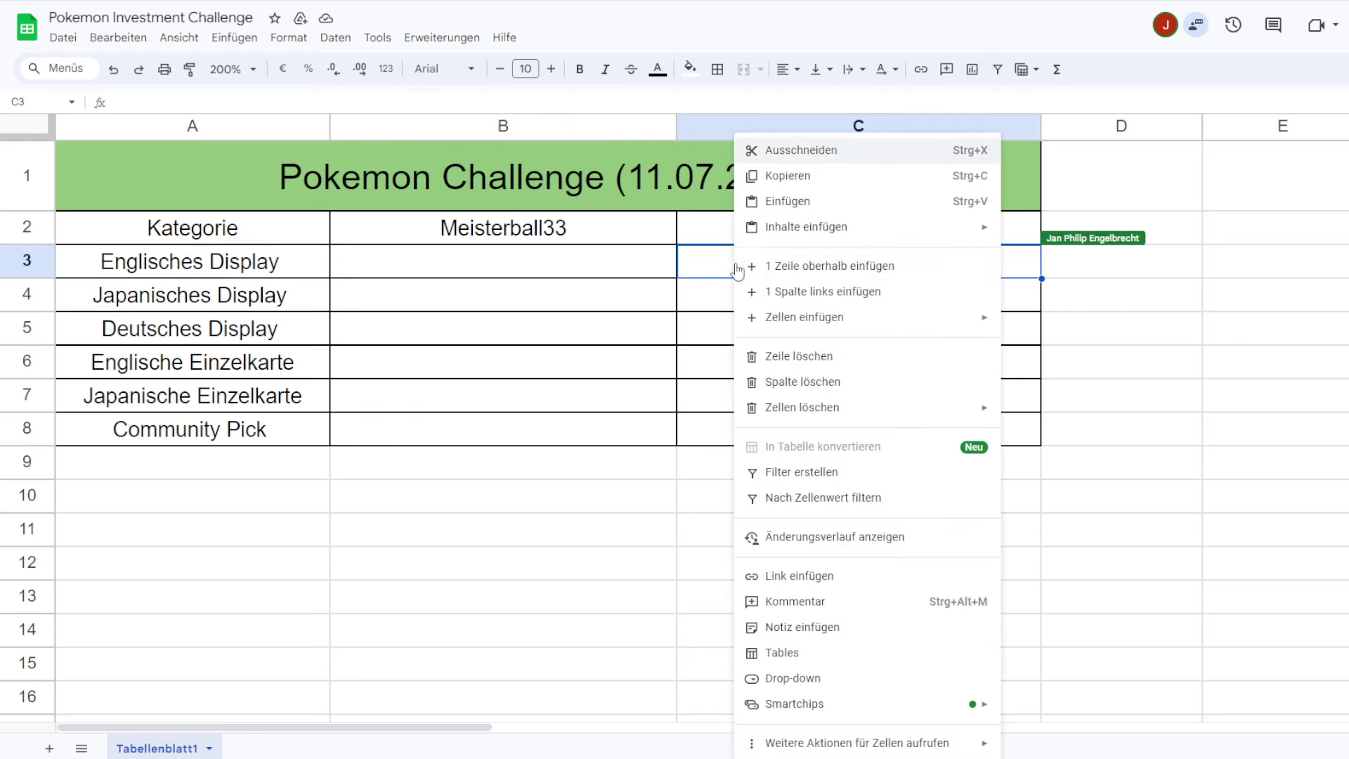
{"action": "left_click", "coordinate": [808, 202]}
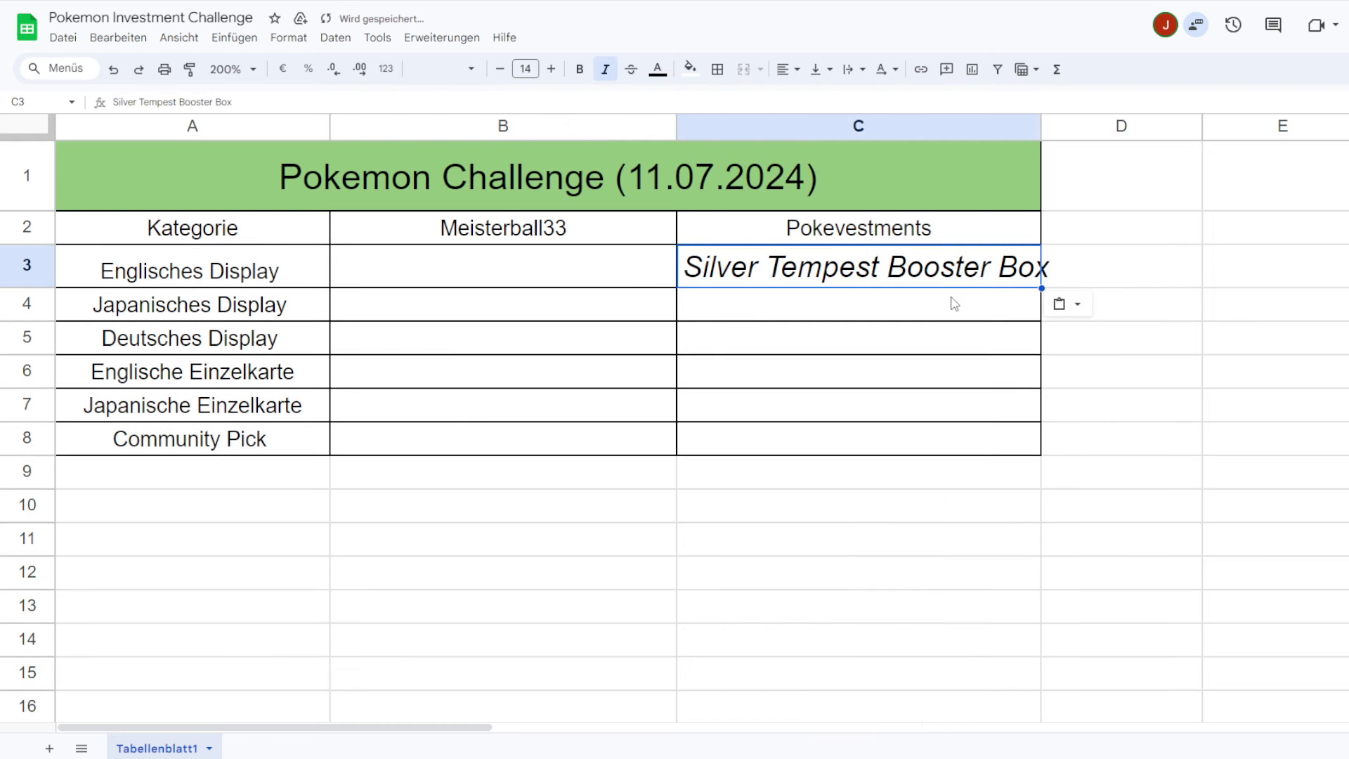
Remove the italics from the Silver Tempest Booster Box entry and append the price "- 127,50€".
{"action": "left_click", "coordinate": [605, 68]}
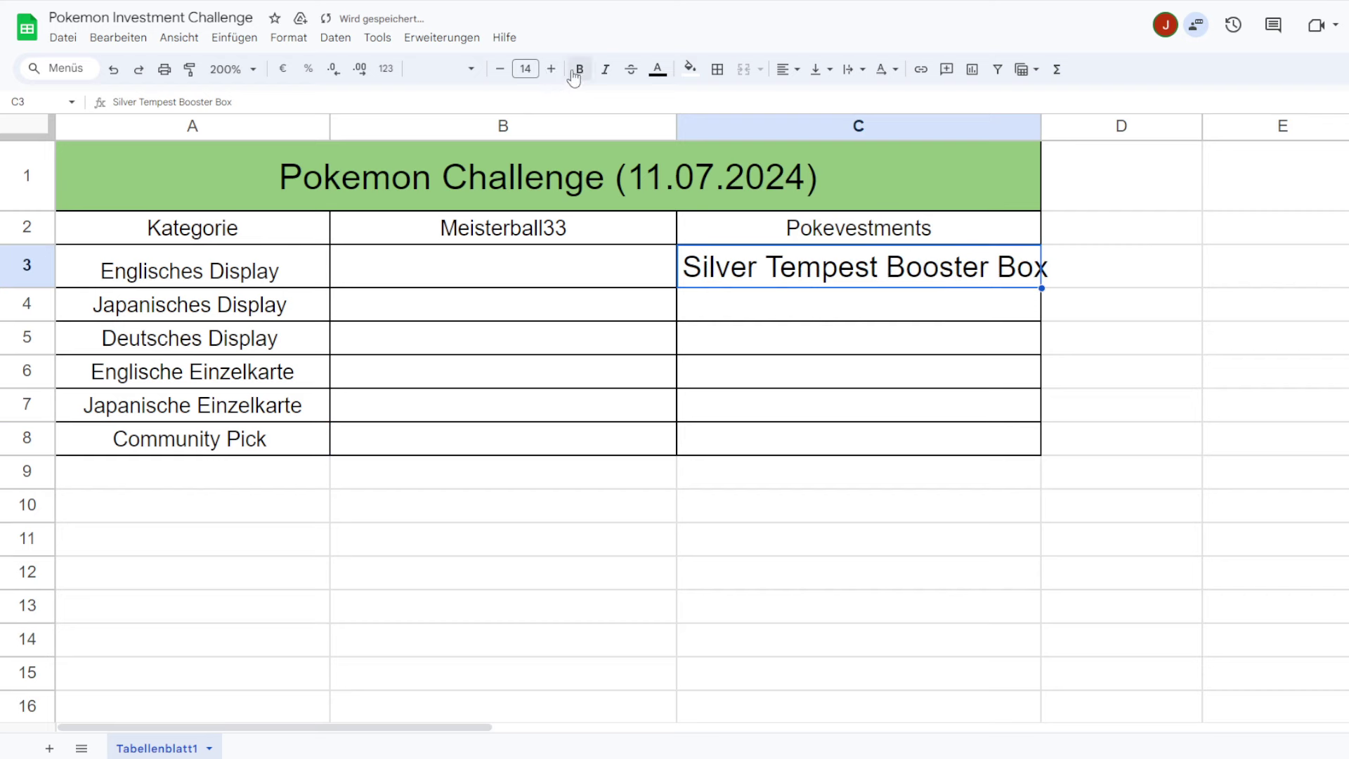
{"action": "double_click", "coordinate": [1038, 274]}
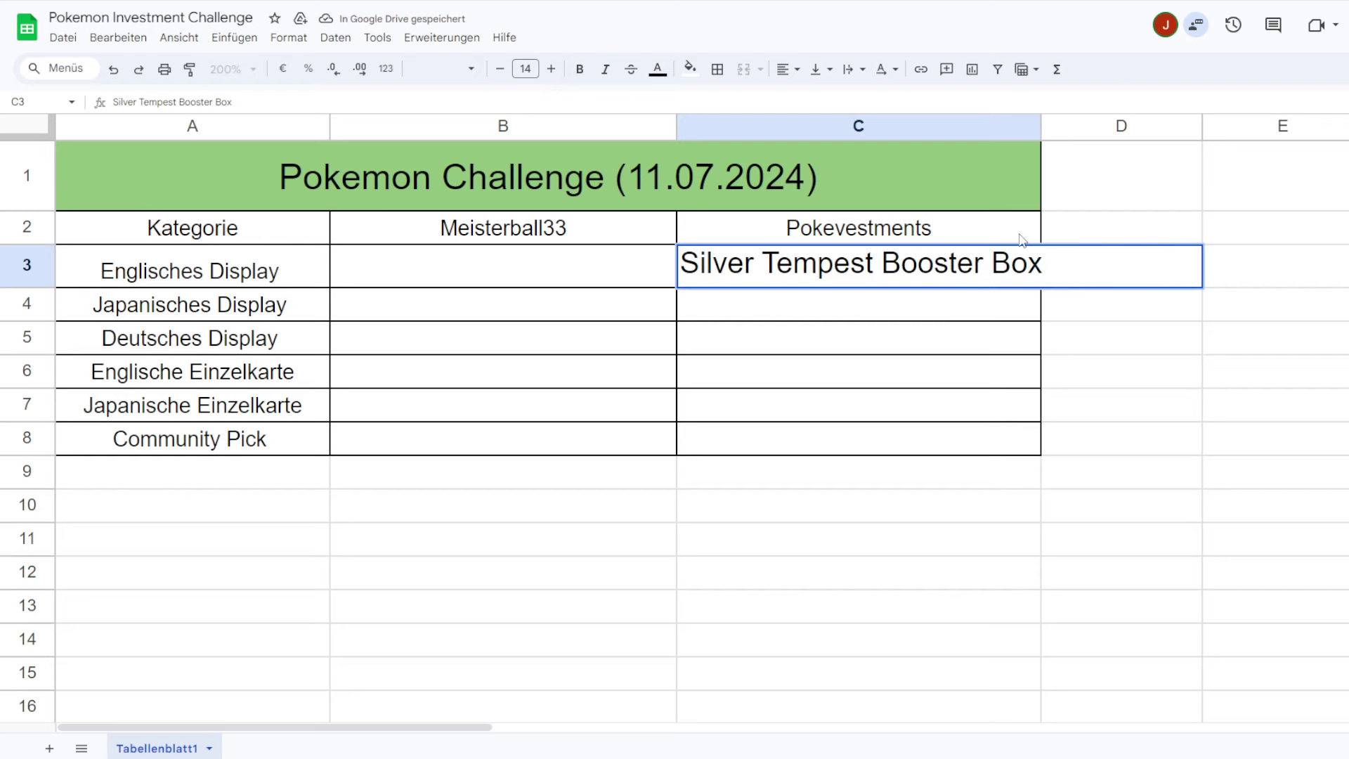
{"action": "type", "text": "- 127,5"}
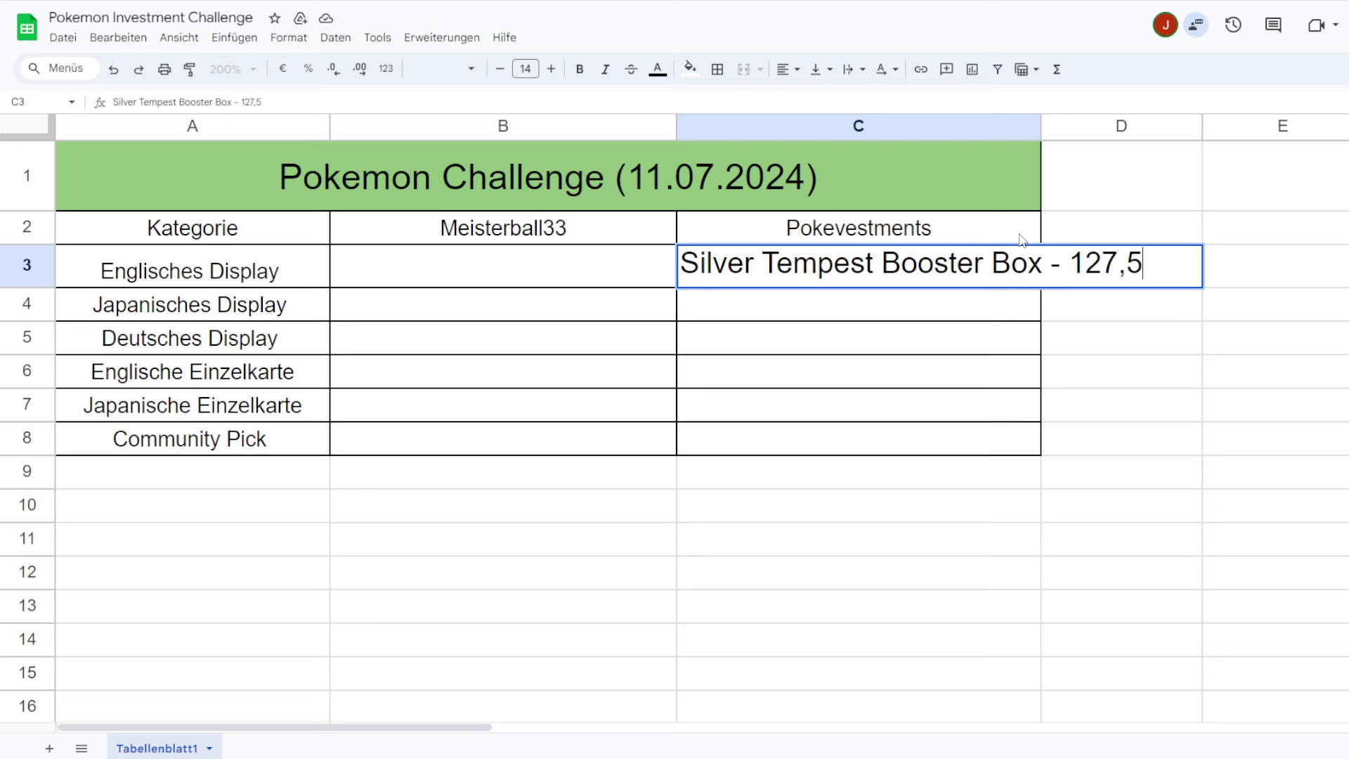
{"action": "type", "text": "0€"}
{"action": "key", "text": "Left"}
{"action": "type", "text": "0"}
{"action": "key", "text": "Return"}
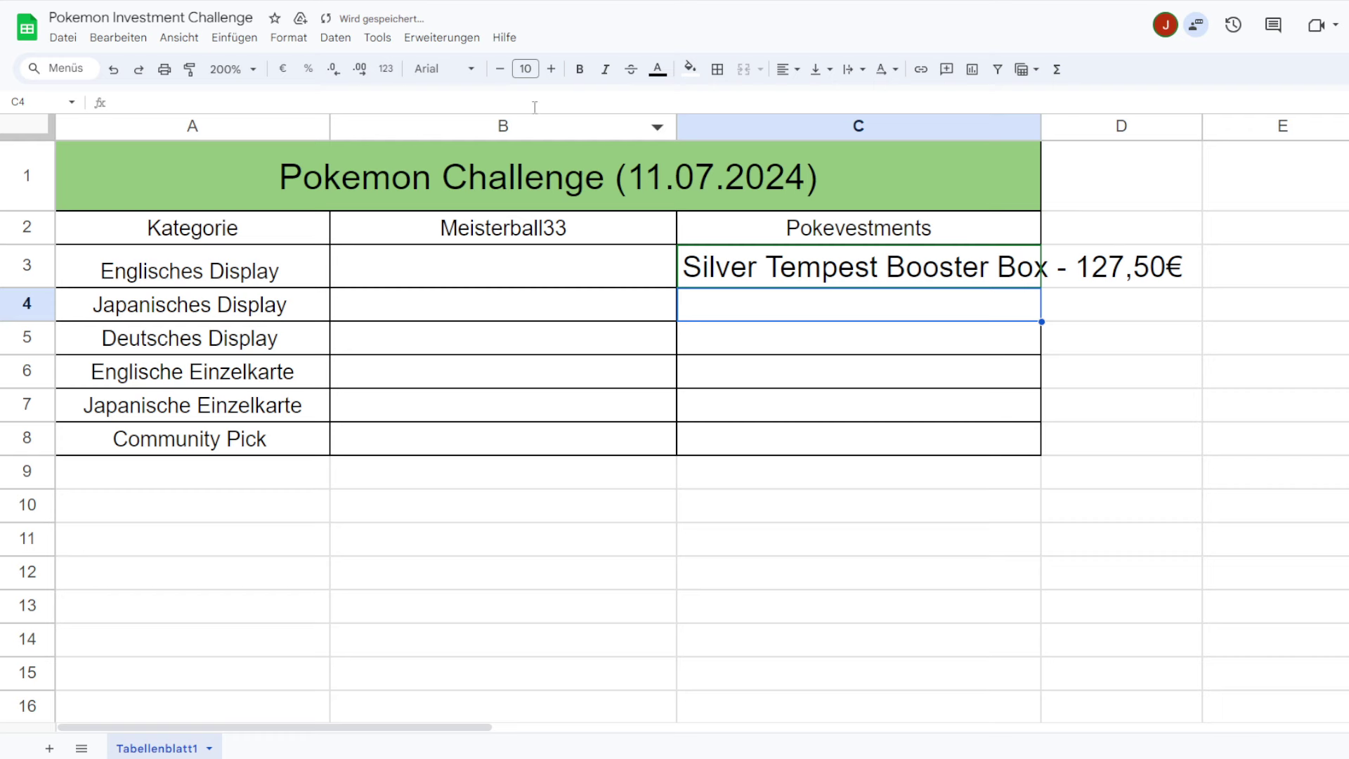
Reduce the font size of the Silver Tempest Booster Box entry to 10.
{"action": "left_click", "coordinate": [870, 268]}
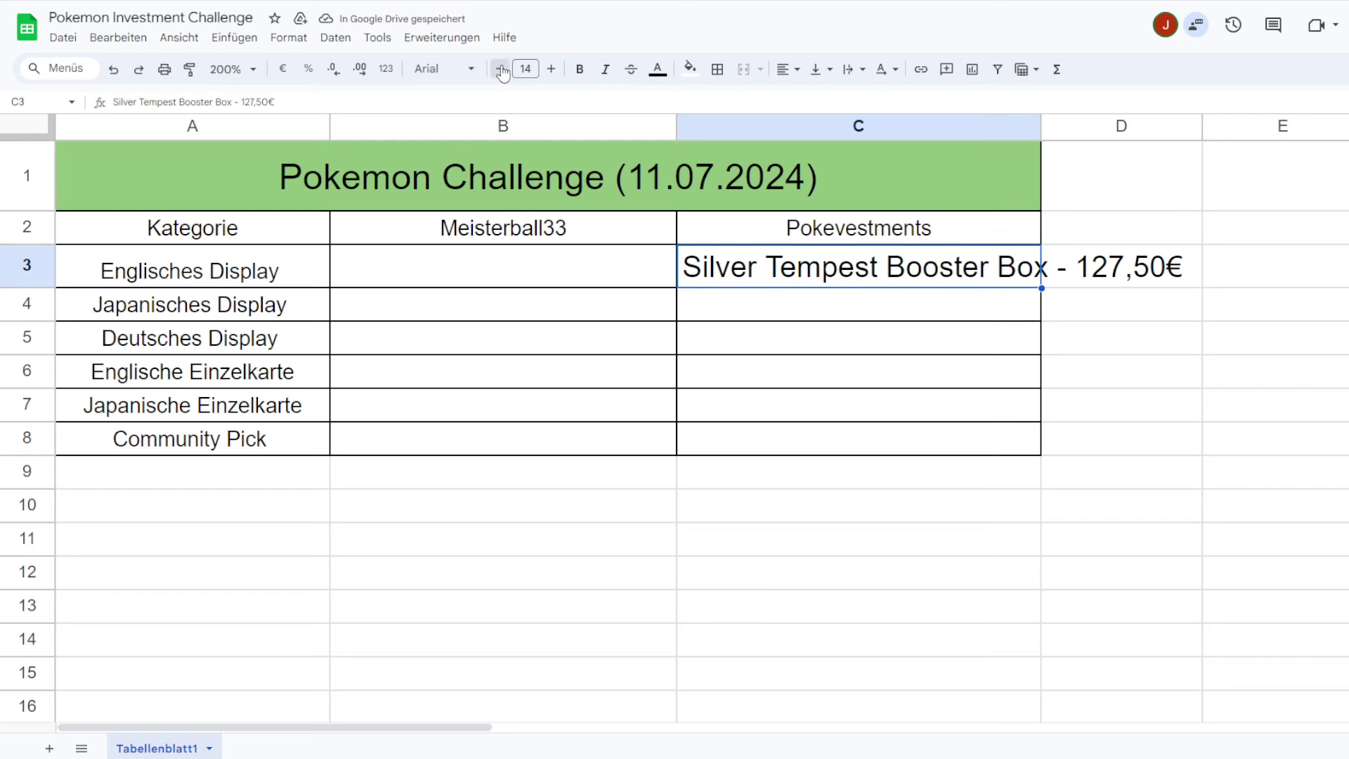
{"action": "left_click", "coordinate": [500, 69]}
{"action": "left_click", "coordinate": [500, 69]}
{"action": "left_click", "coordinate": [501, 69]}
{"action": "left_click", "coordinate": [501, 69]}
{"action": "left_click", "coordinate": [896, 301]}
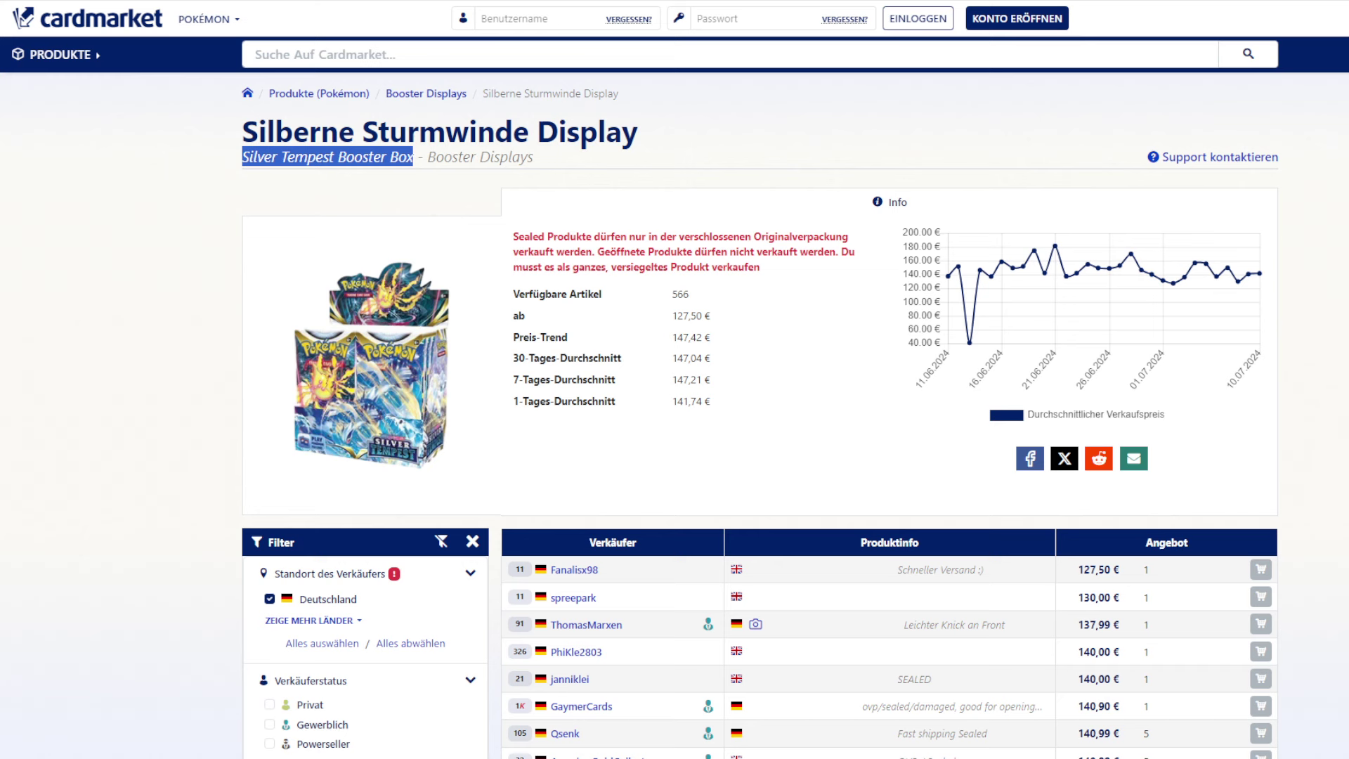
Search Cardmarket for "battlestyles" and examine the seller offers on the Kampfstile Display product page.
{"action": "left_click", "coordinate": [707, 59]}
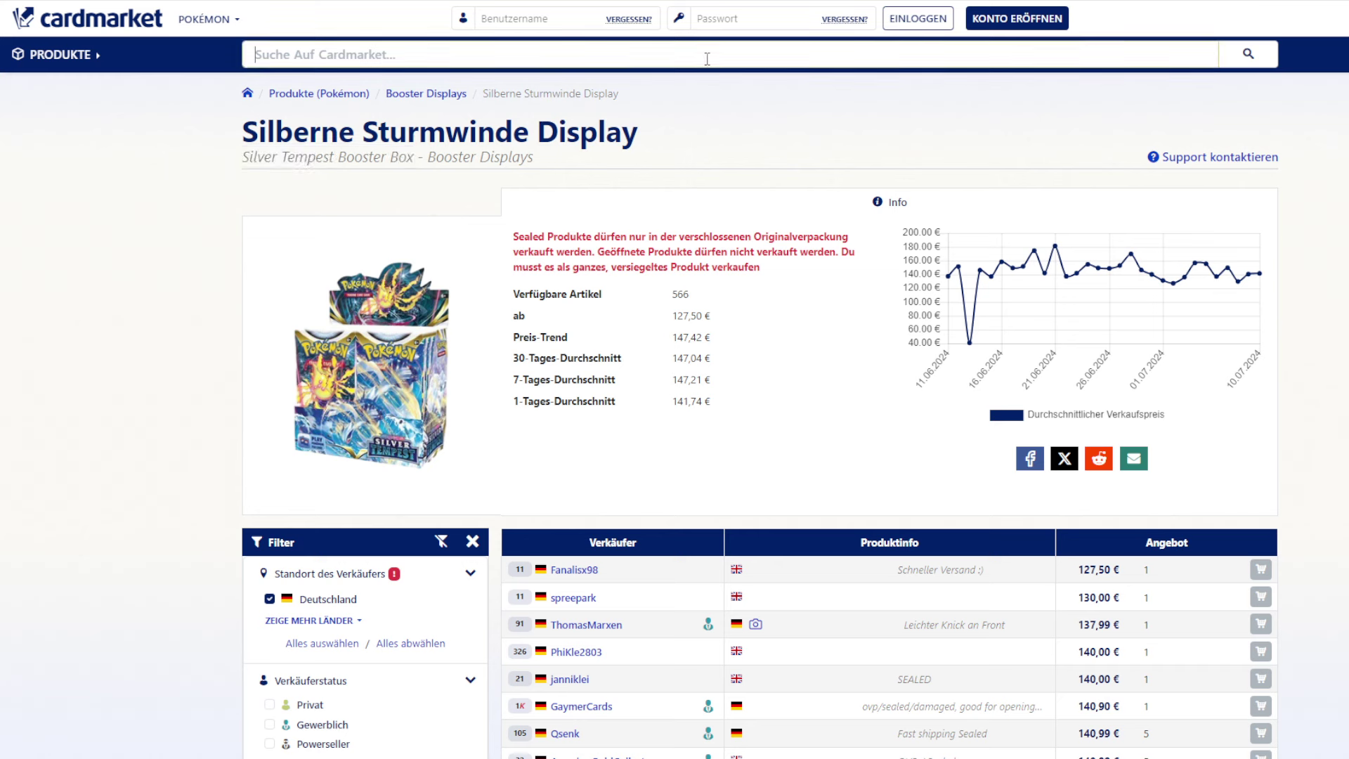
{"action": "type", "text": "battlestyles"}
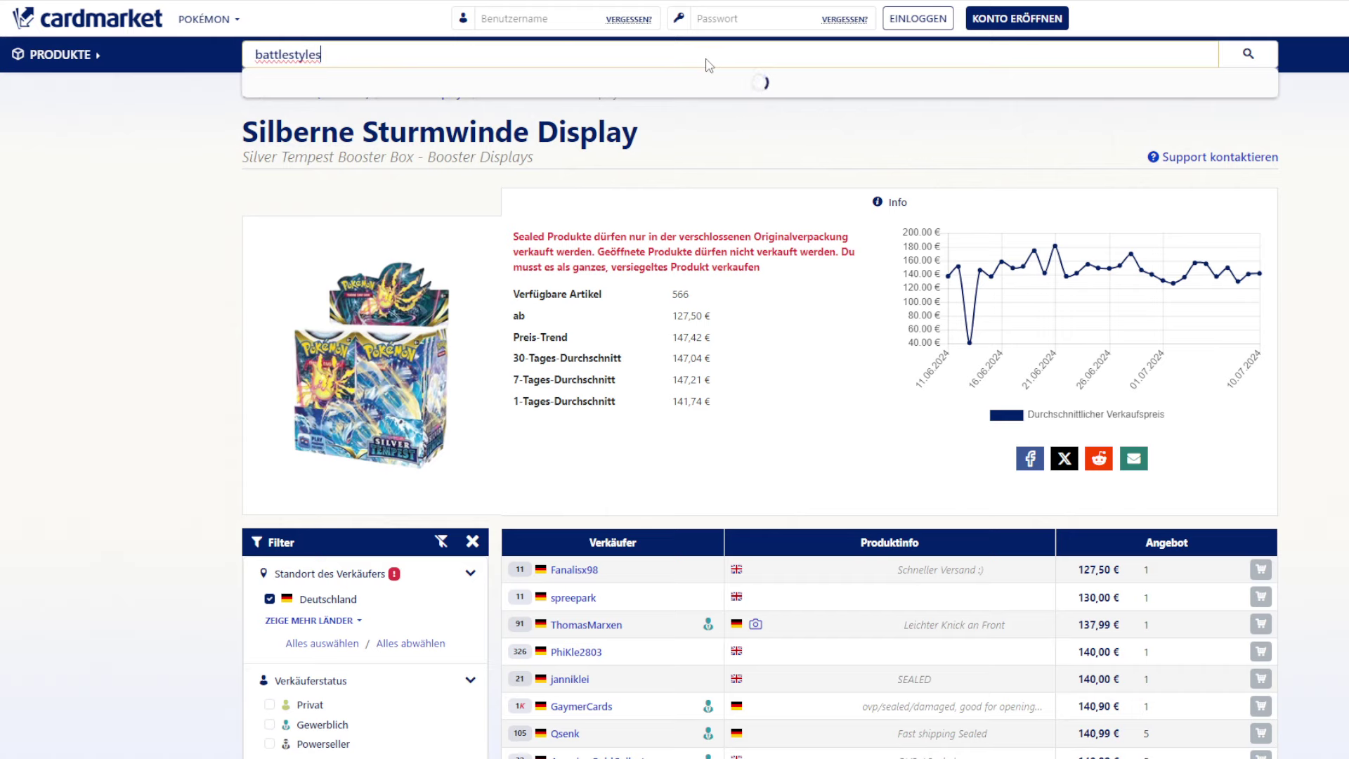
{"action": "key", "text": "Return"}
{"action": "left_click", "coordinate": [564, 60]}
{"action": "type", "text": "b"}
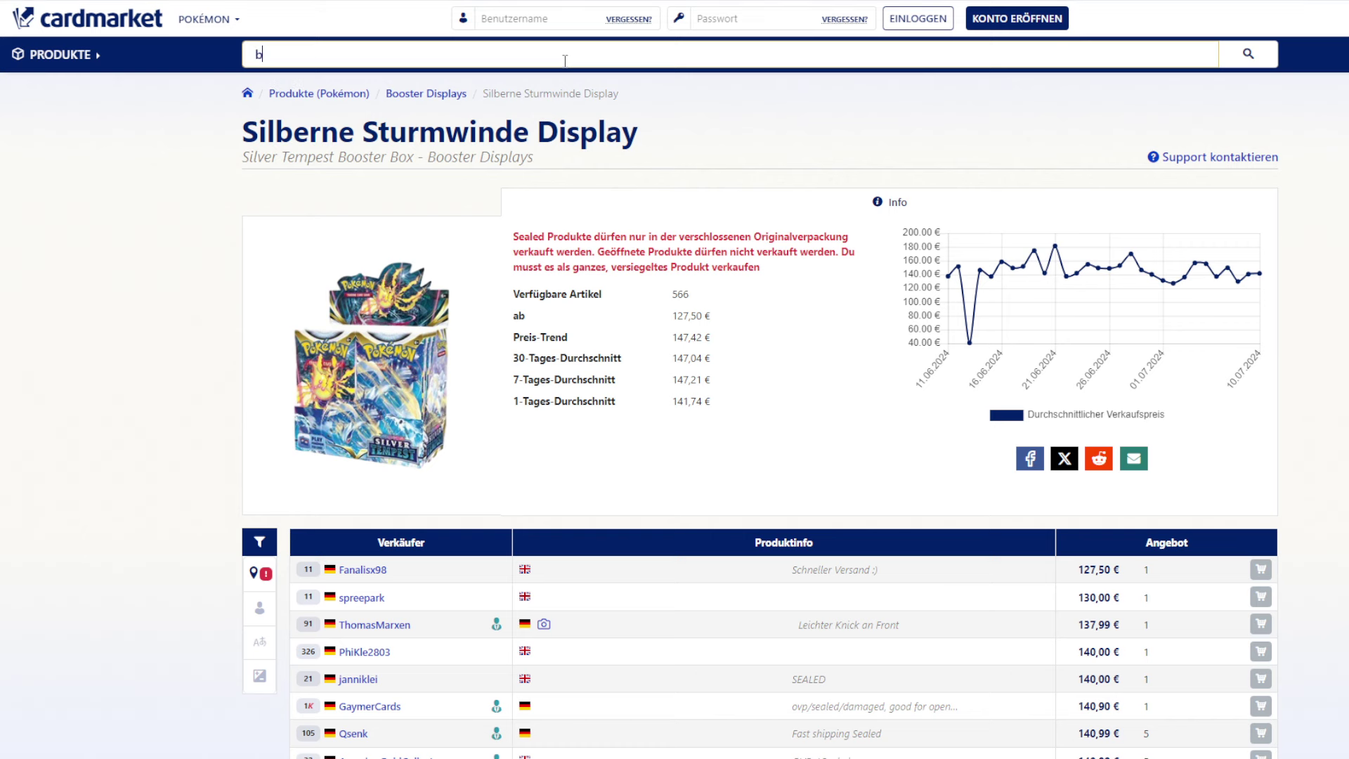
{"action": "type", "text": "attlestyles"}
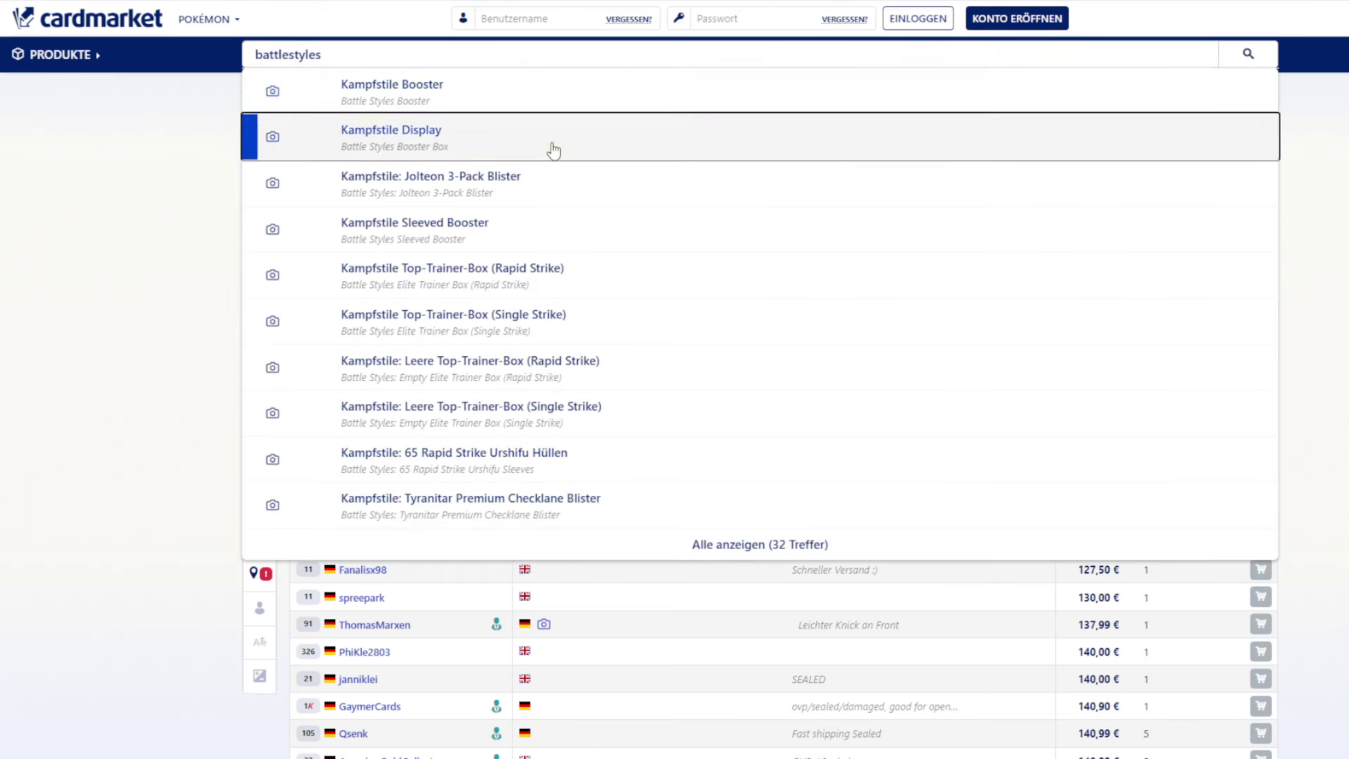
{"action": "left_click", "coordinate": [551, 145]}
{"action": "scroll", "coordinate": [851, 470], "scroll_direction": "down", "scroll_amount": 2}
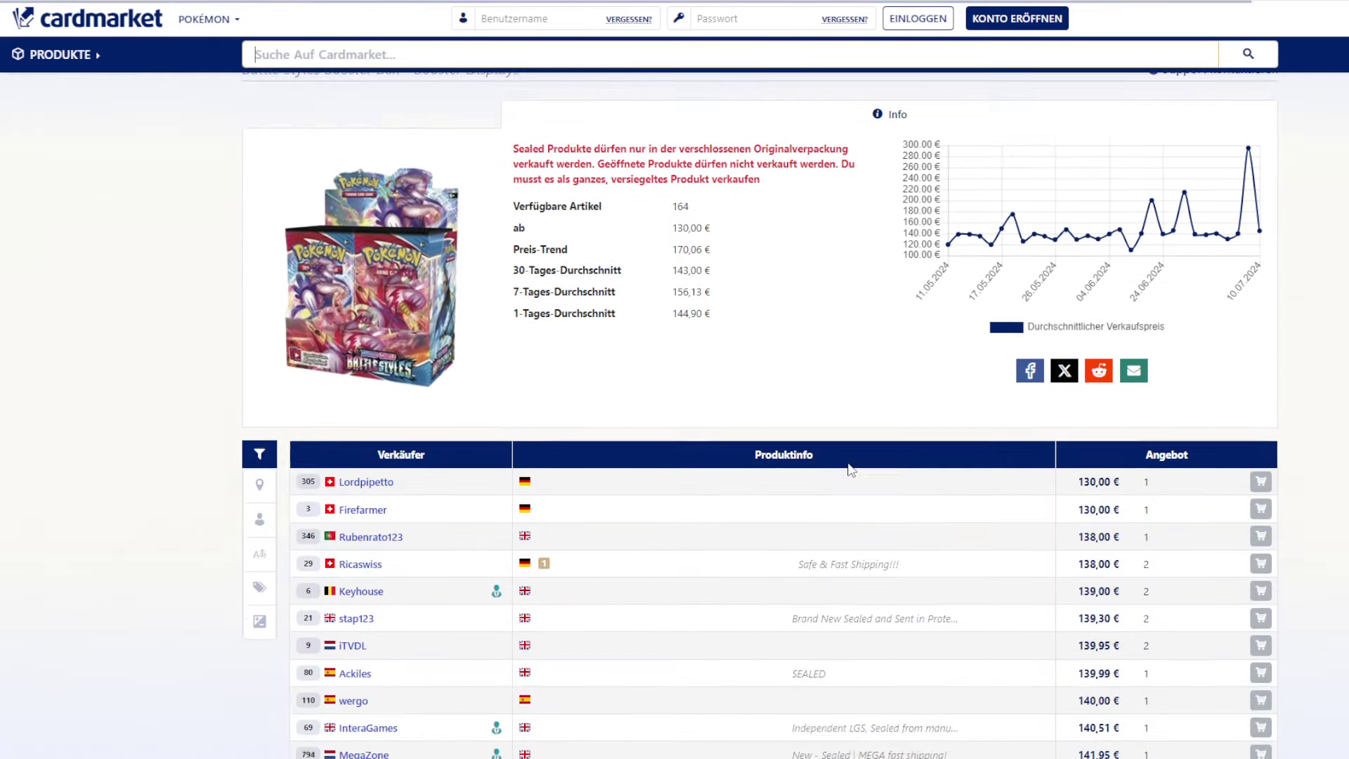
{"action": "scroll", "coordinate": [851, 474], "scroll_direction": "down", "scroll_amount": 1}
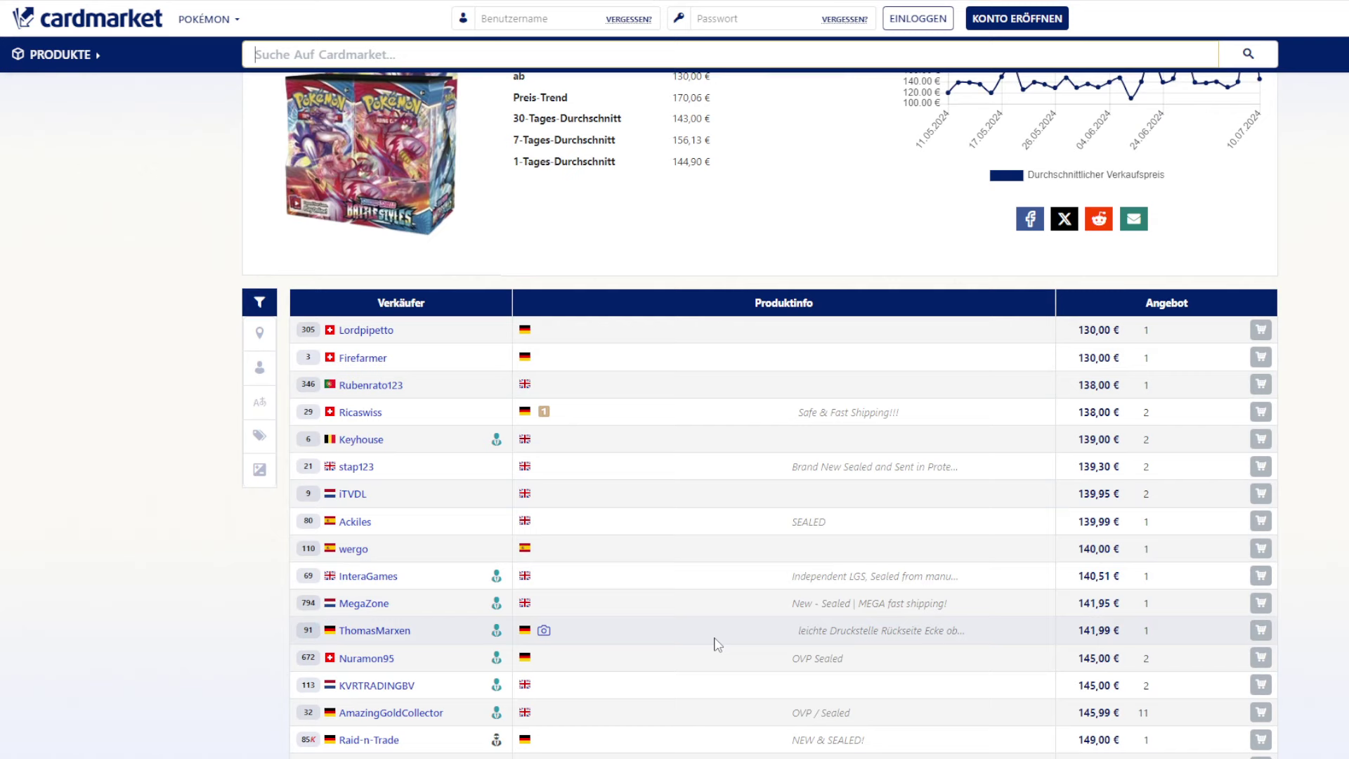
{"action": "scroll", "coordinate": [713, 642], "scroll_direction": "down", "scroll_amount": 1}
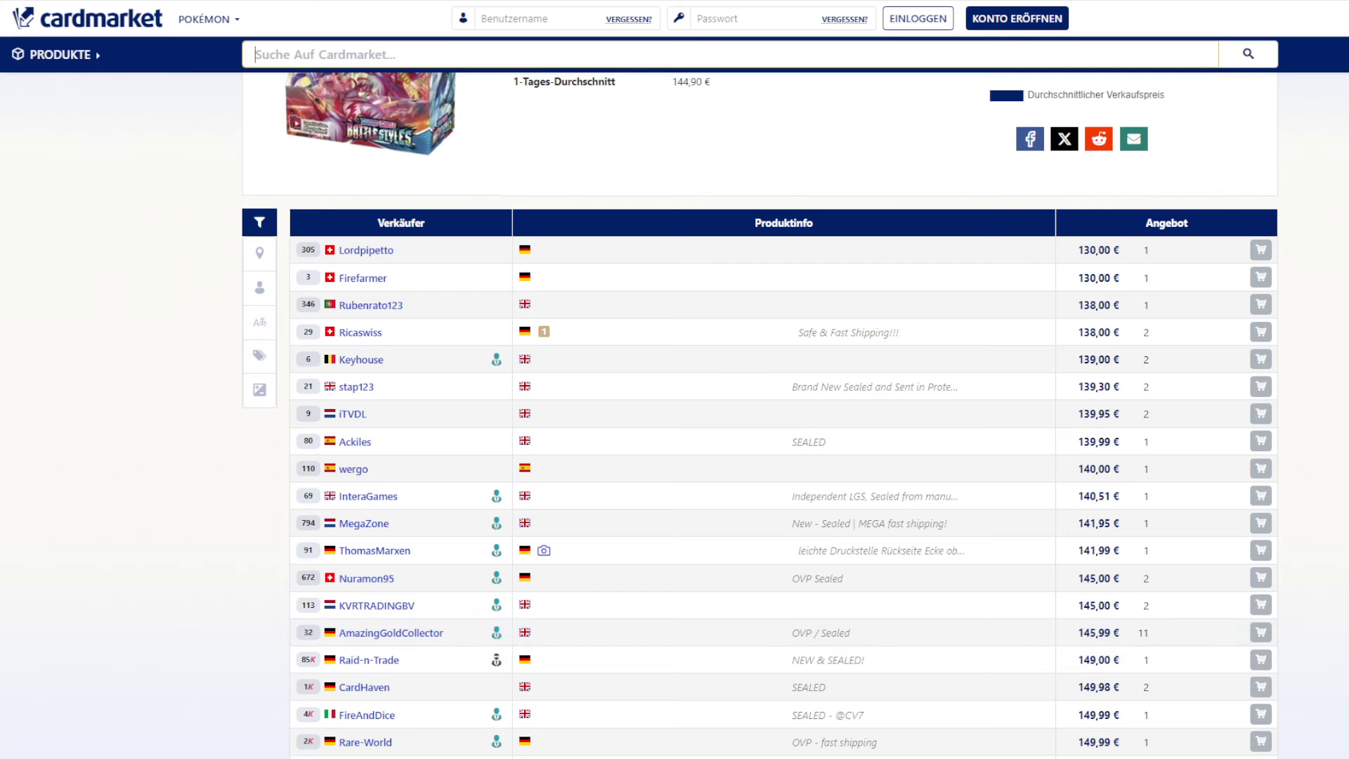
{"action": "scroll", "coordinate": [1257, 323], "scroll_direction": "up", "scroll_amount": 5}
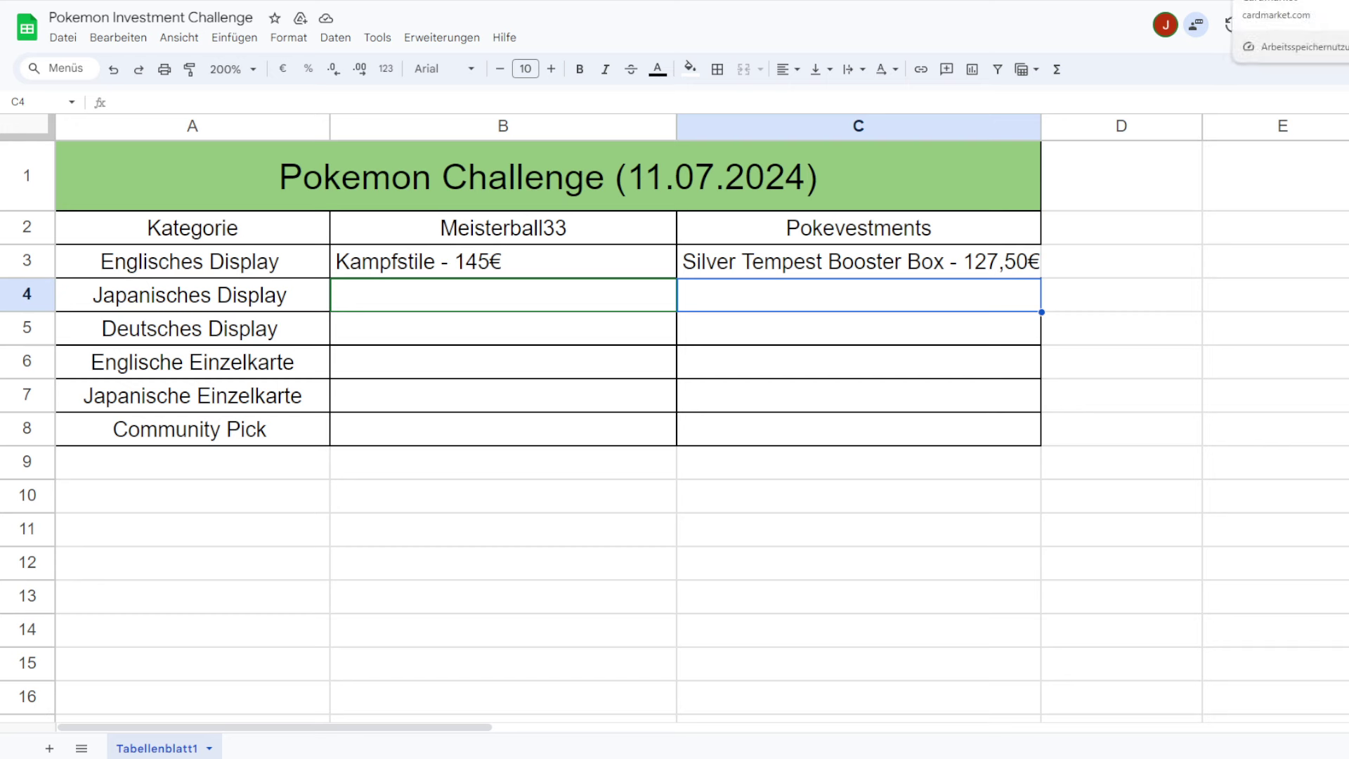
Copy the product name Eevee Heroes Booster Box from its Cardmarket page into the Pokevestments cell for Japanisches Display in the spreadsheet.
{"action": "left_click", "coordinate": [1271, 0]}
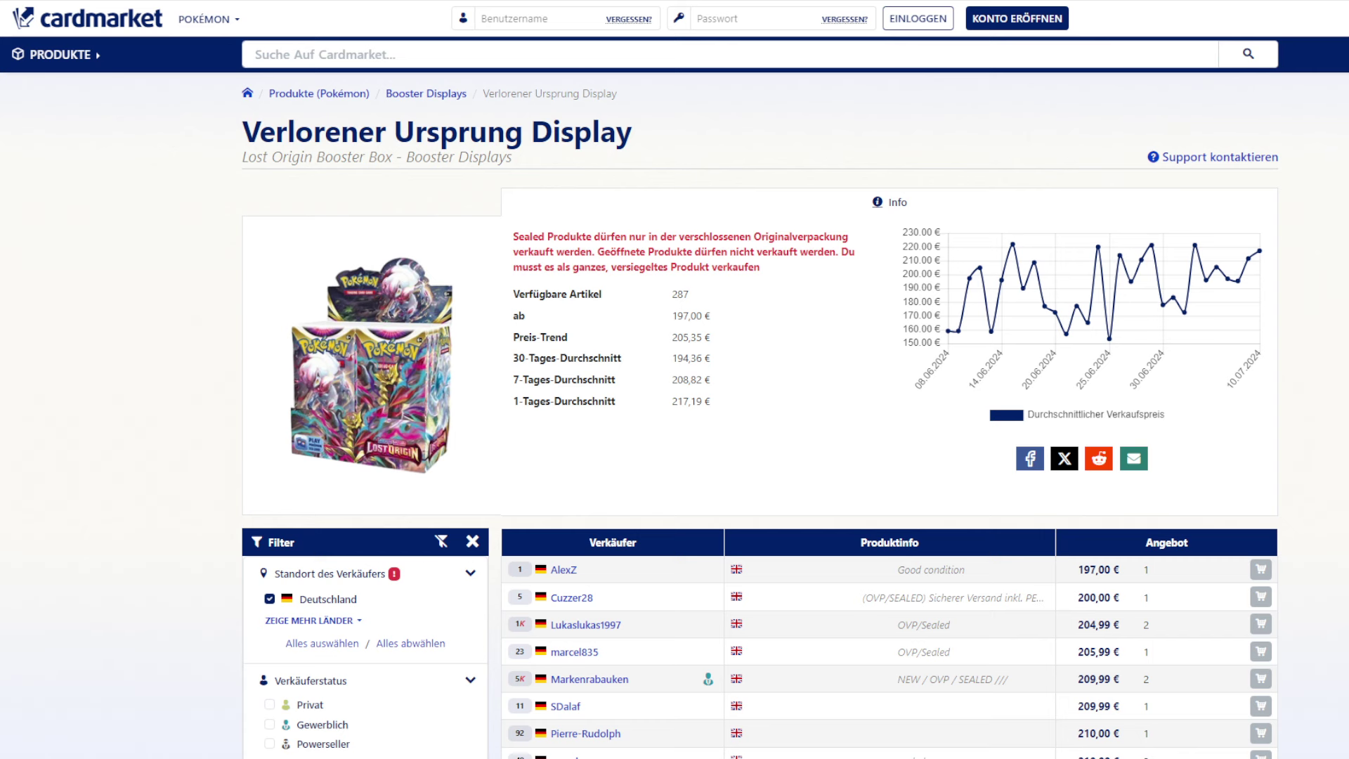
{"action": "left_click", "coordinate": [1272, 0]}
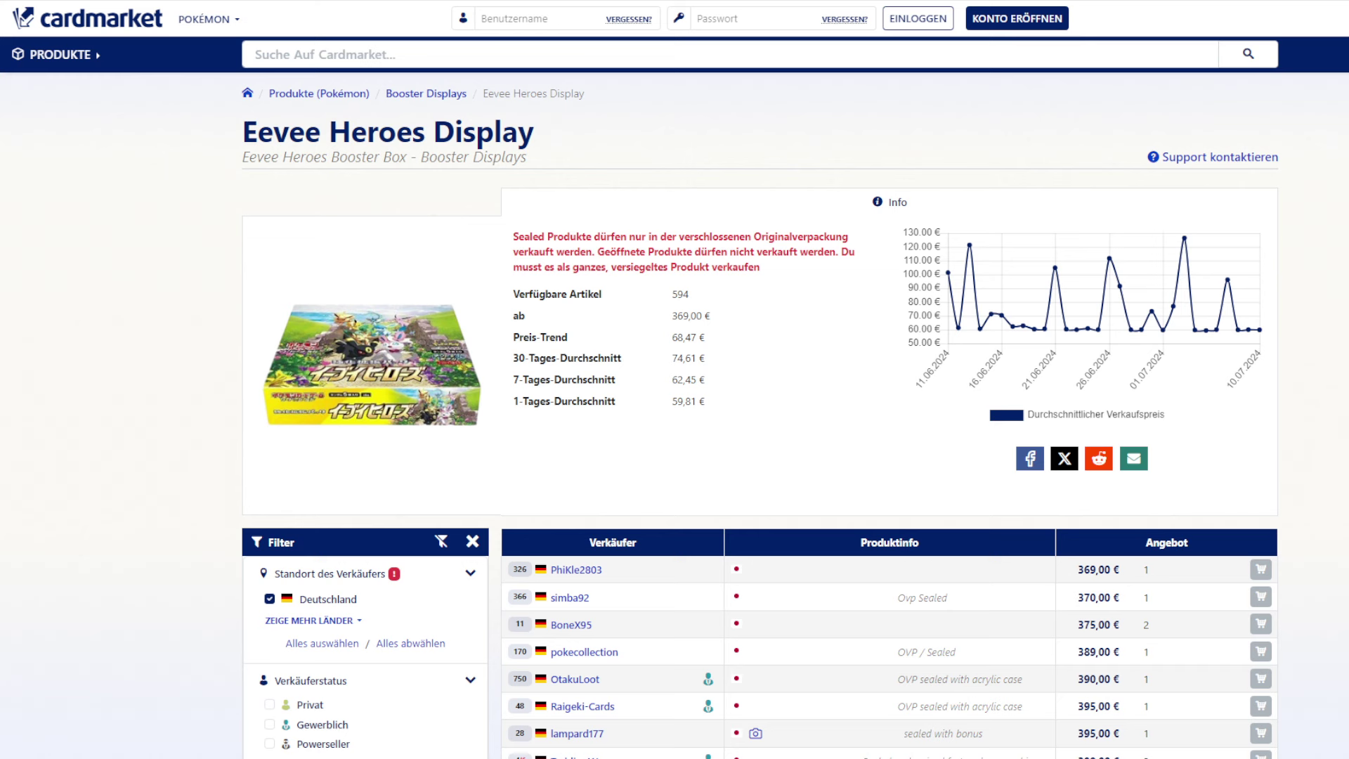
{"action": "mouse_move", "coordinate": [407, 151]}
{"action": "left_mouse_down"}
{"action": "mouse_move", "coordinate": [242, 157]}
{"action": "mouse_move", "coordinate": [408, 154]}
{"action": "left_mouse_up"}
{"action": "right_click", "coordinate": [371, 164]}
{"action": "left_click", "coordinate": [407, 175]}
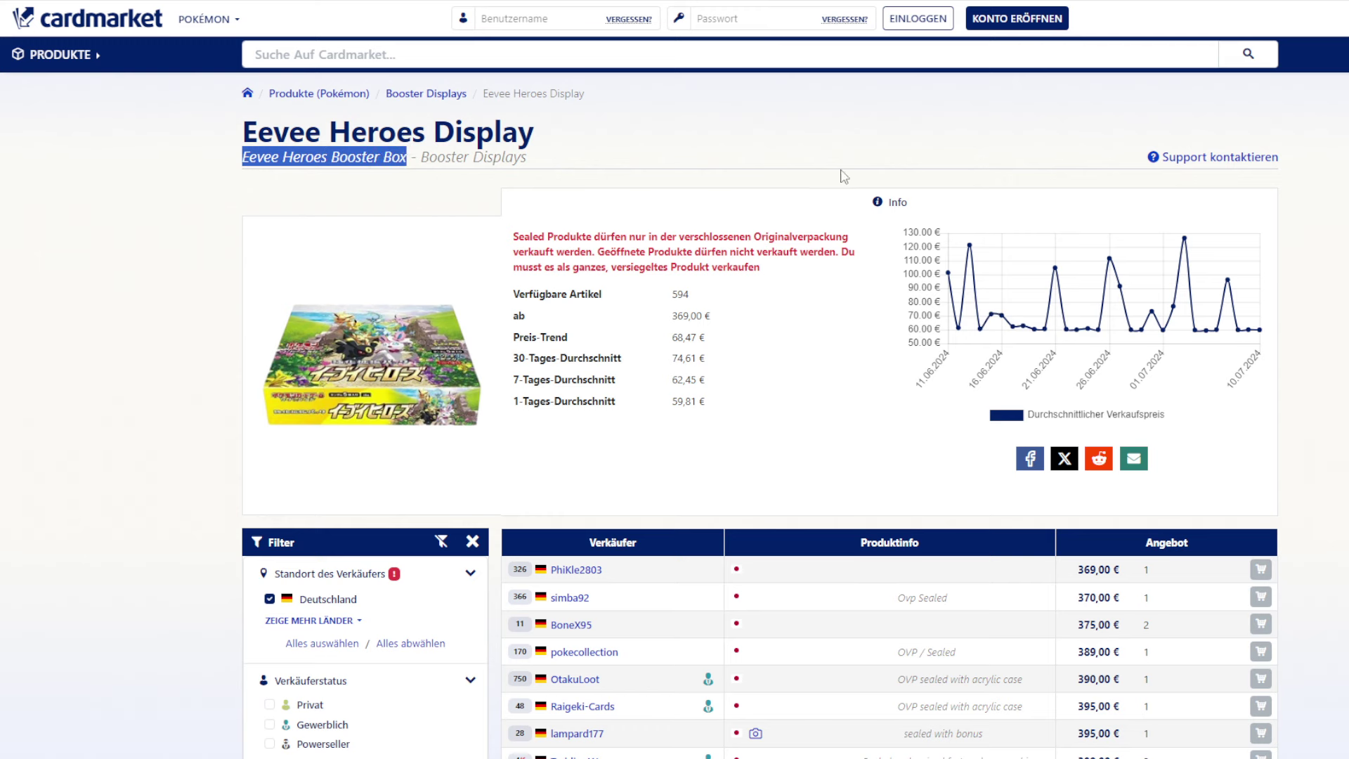
{"action": "left_click", "coordinate": [1020, 125]}
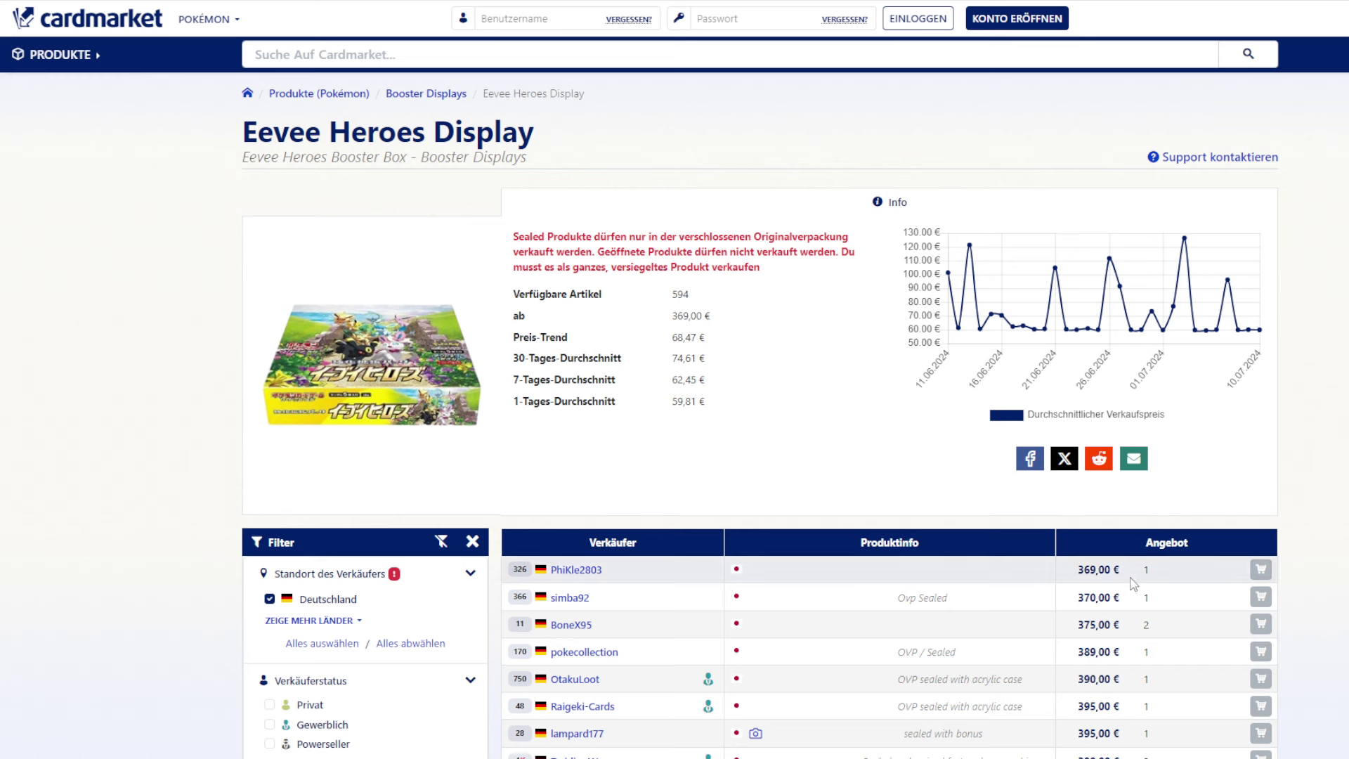
{"action": "left_click_drag", "start_coordinate": [1114, 574], "coordinate": [1068, 574]}
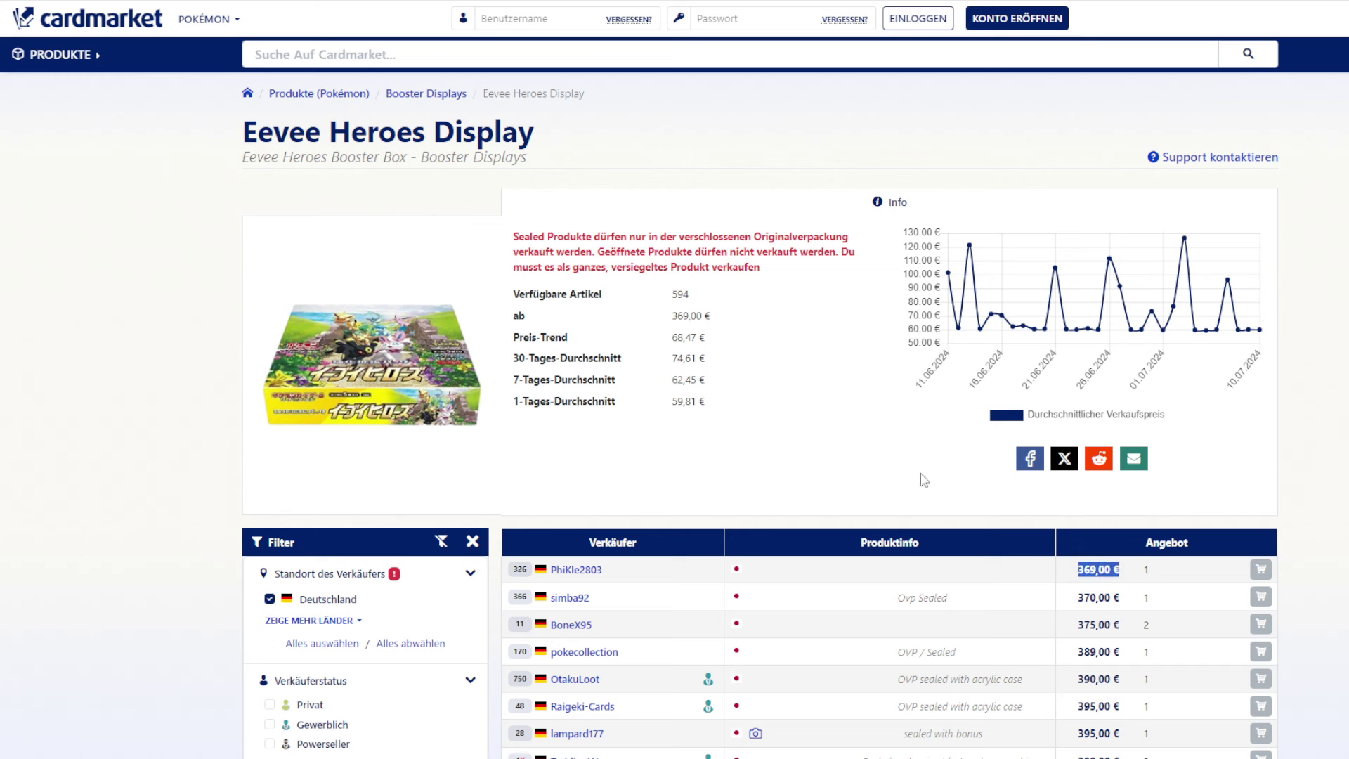
{"action": "key", "text": "ctrl+Tab"}
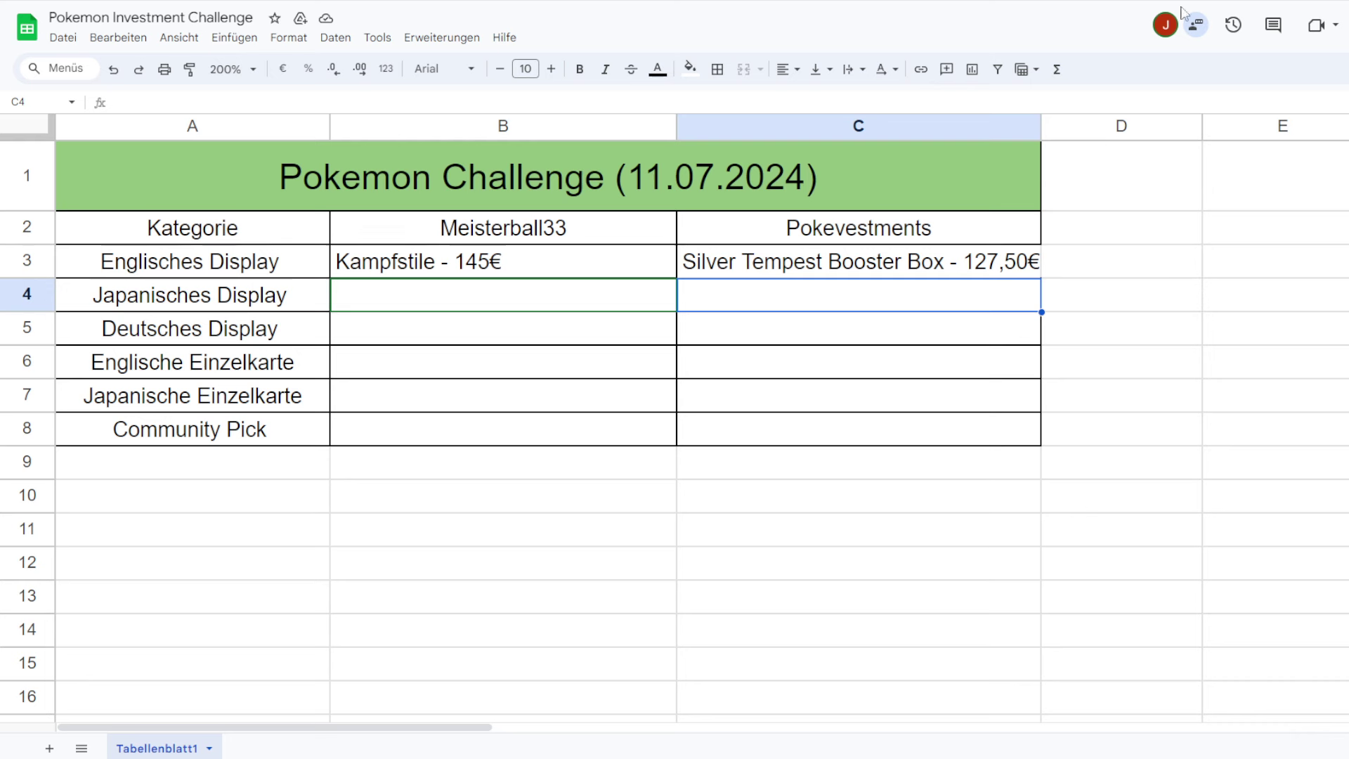
{"action": "right_click", "coordinate": [805, 304]}
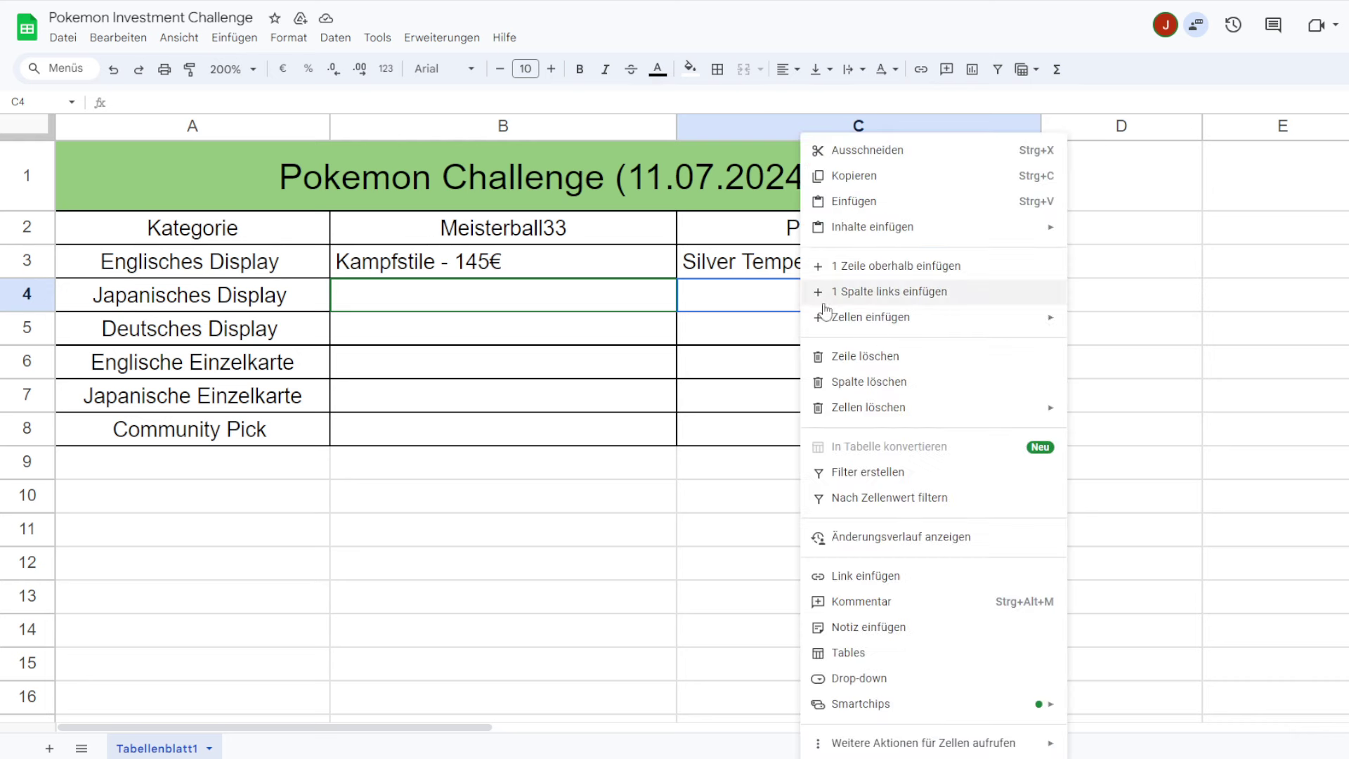
{"action": "left_click", "coordinate": [820, 198]}
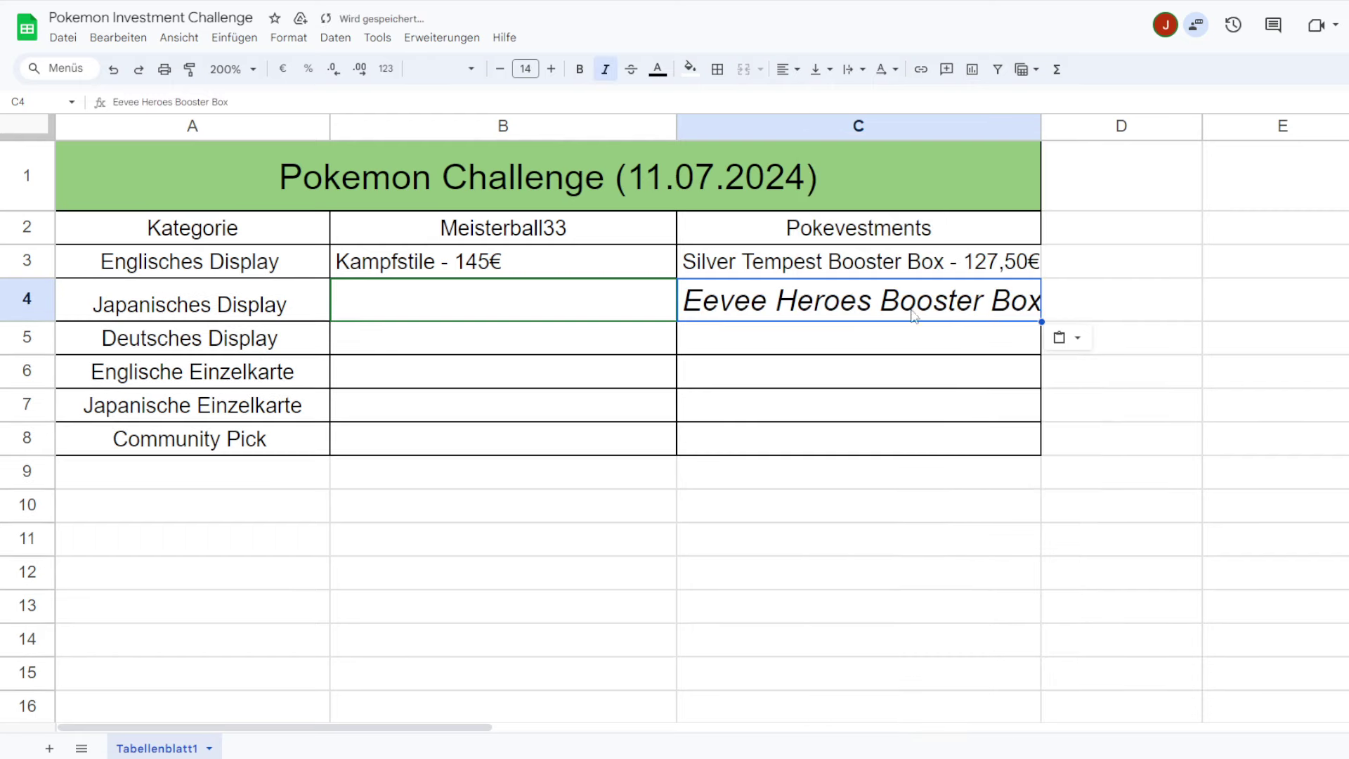
Remove the italics from the Eevee Heroes Booster Box entry and reduce its font size to 10.
{"action": "left_click", "coordinate": [605, 70]}
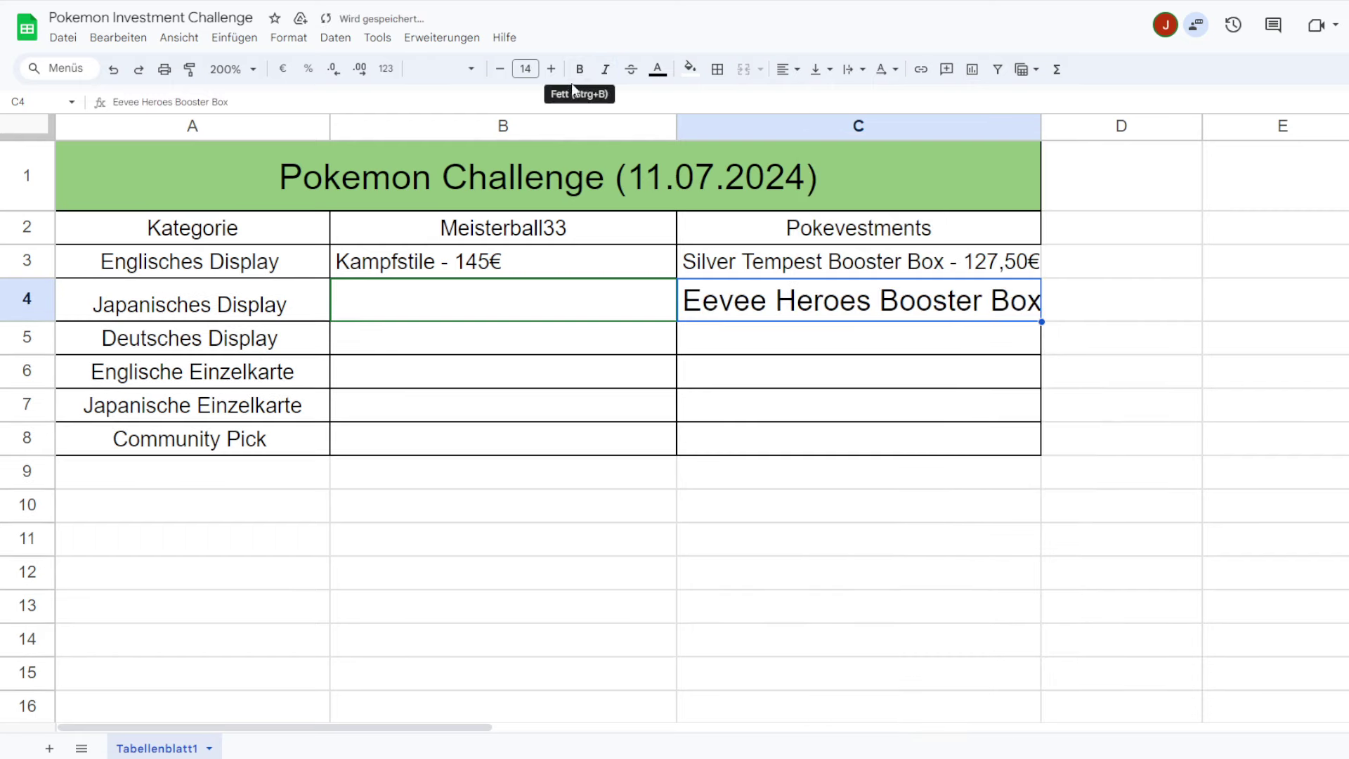
{"action": "left_click", "coordinate": [499, 72]}
{"action": "left_click", "coordinate": [499, 72]}
{"action": "left_click", "coordinate": [500, 71]}
{"action": "left_click", "coordinate": [500, 72]}
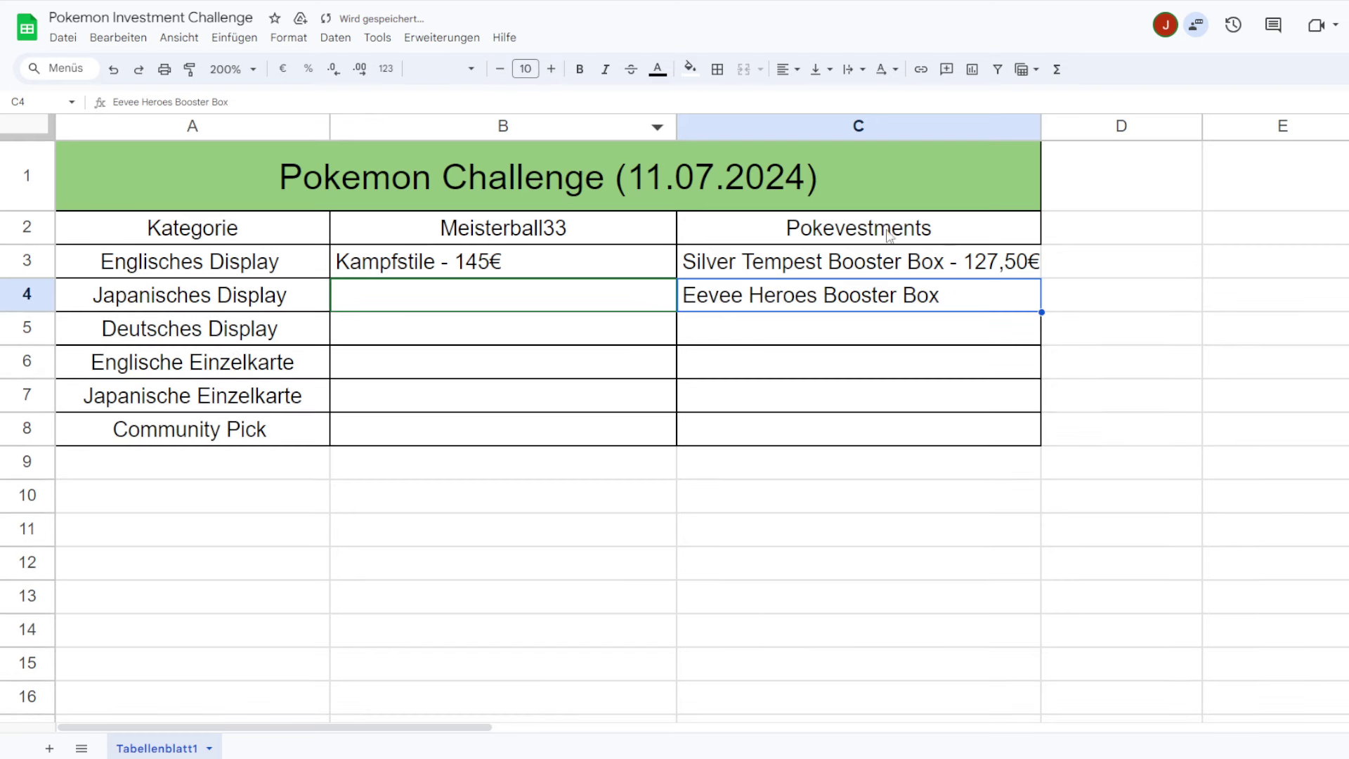
Append the price "- 369,00€" to the Eevee Heroes Booster Box entry, checking the cheapest offer on Cardmarket.
{"action": "double_click", "coordinate": [961, 300]}
{"action": "type", "text": "- "}
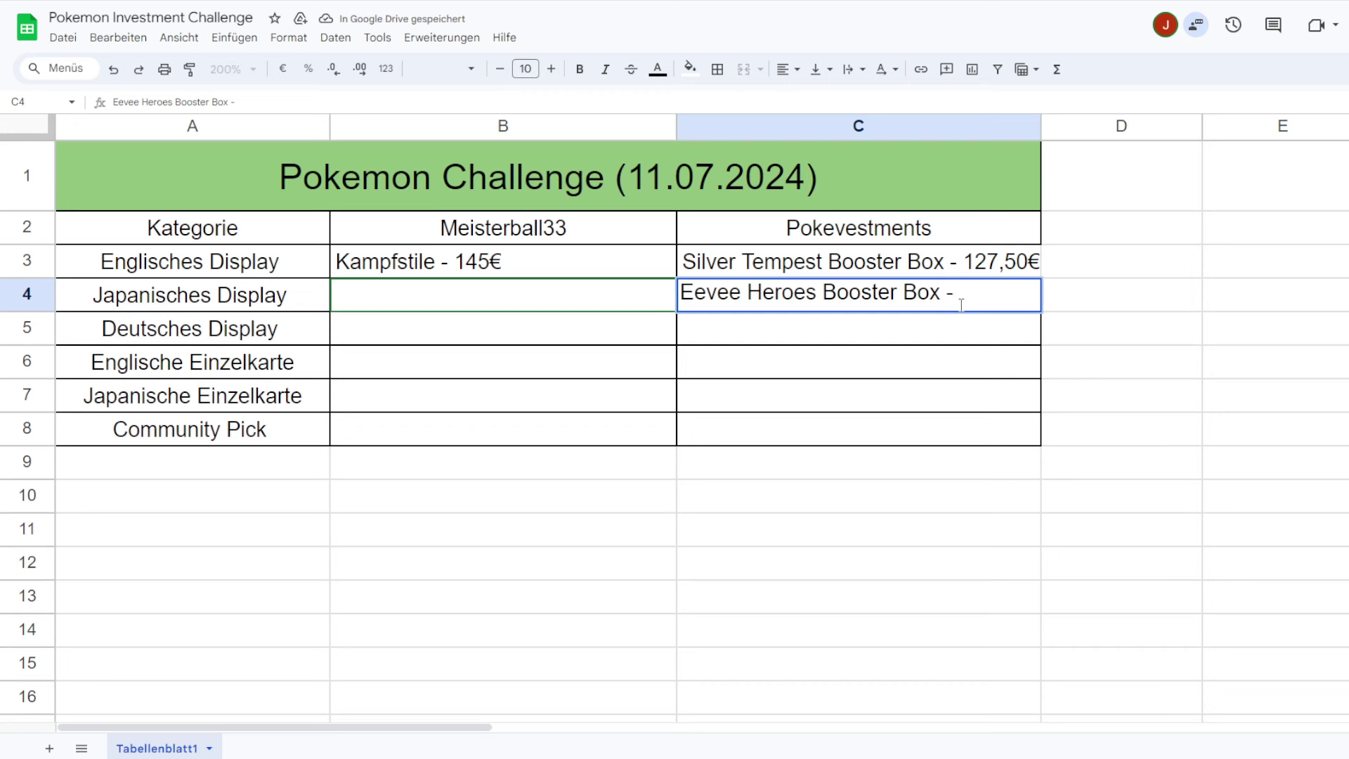
{"action": "type", "text": "369"}
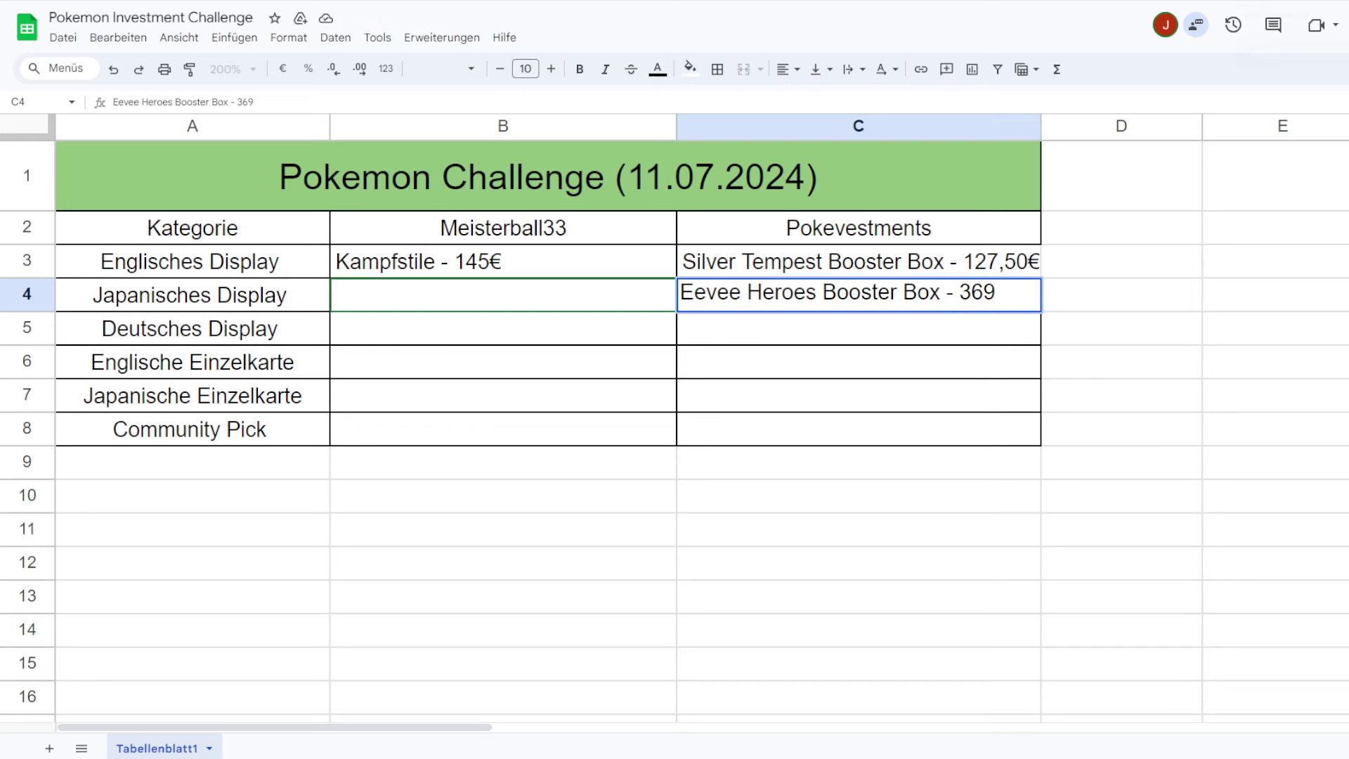
{"action": "left_click", "coordinate": [1236, 2]}
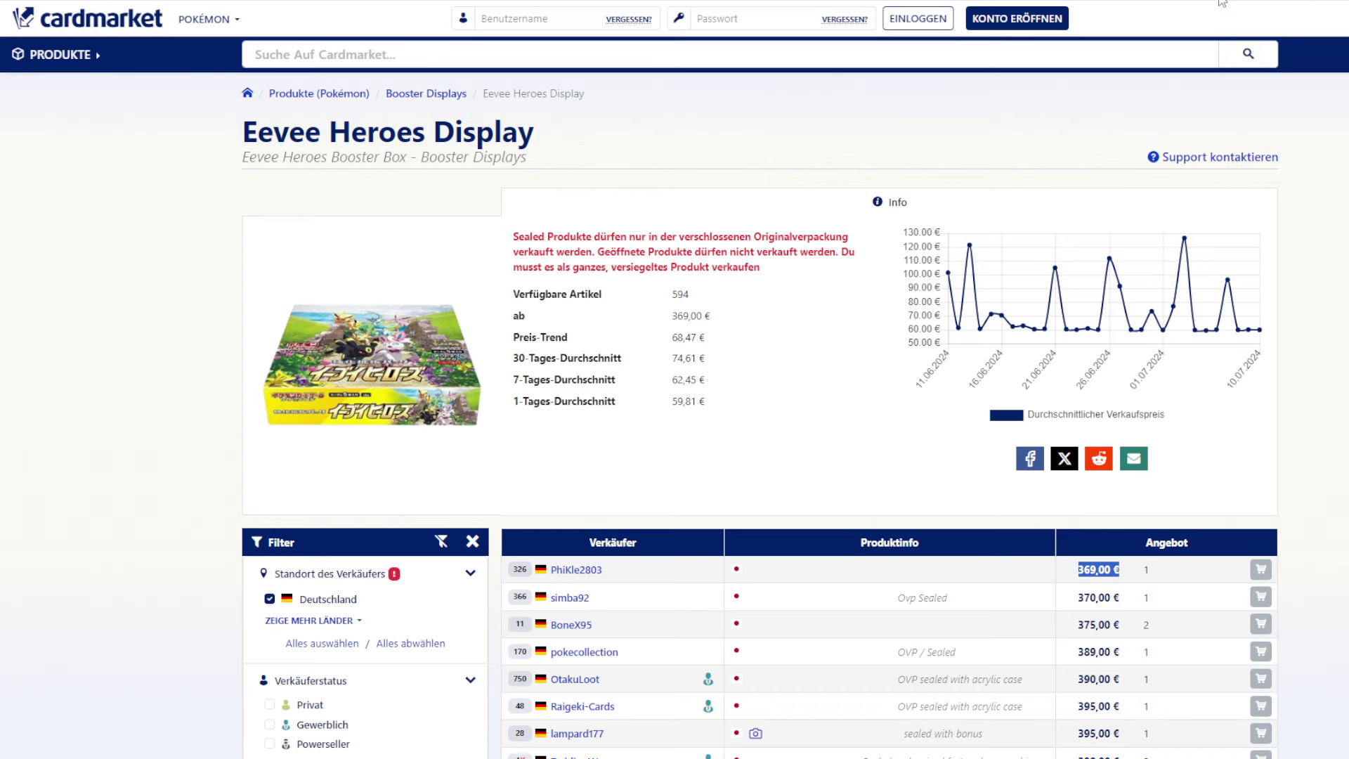
{"action": "key", "text": "ctrl+Tab"}
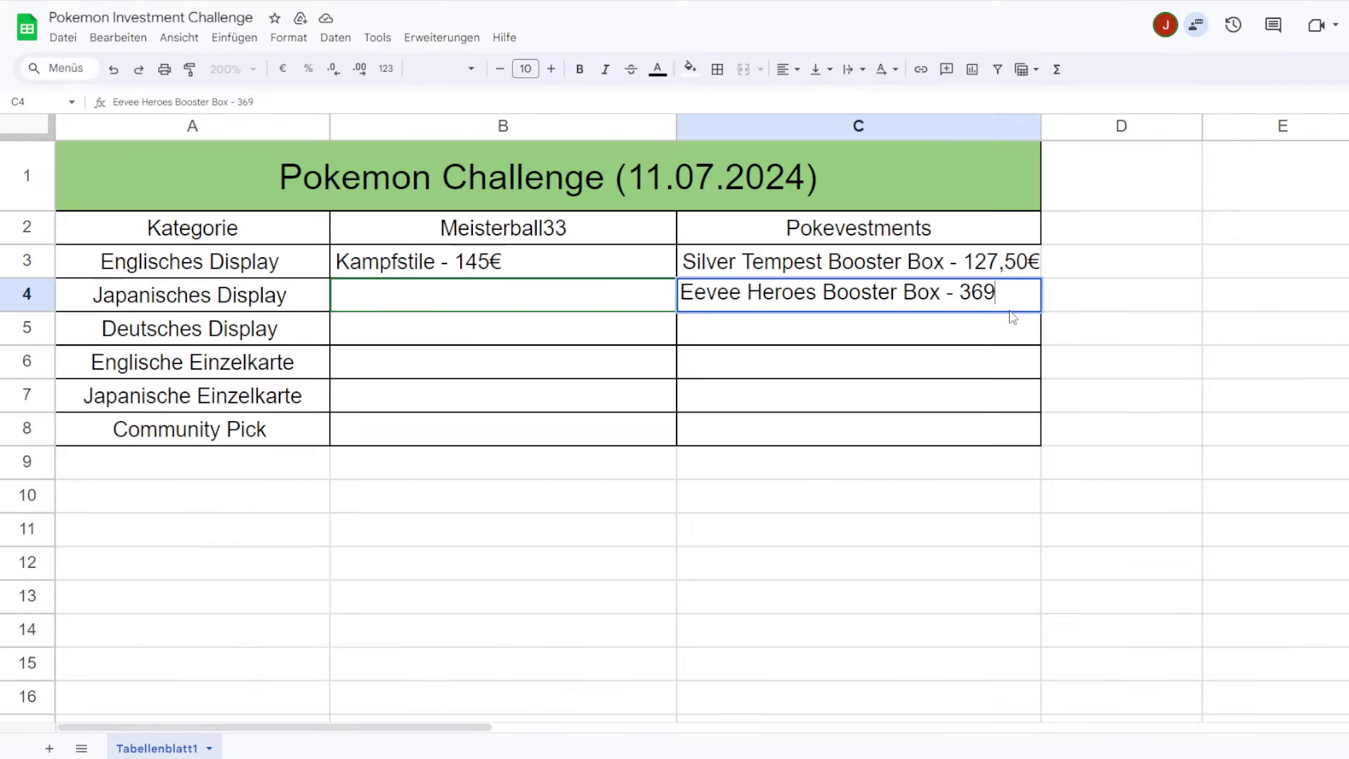
{"action": "type", "text": ",00€"}
{"action": "key", "text": "Return"}
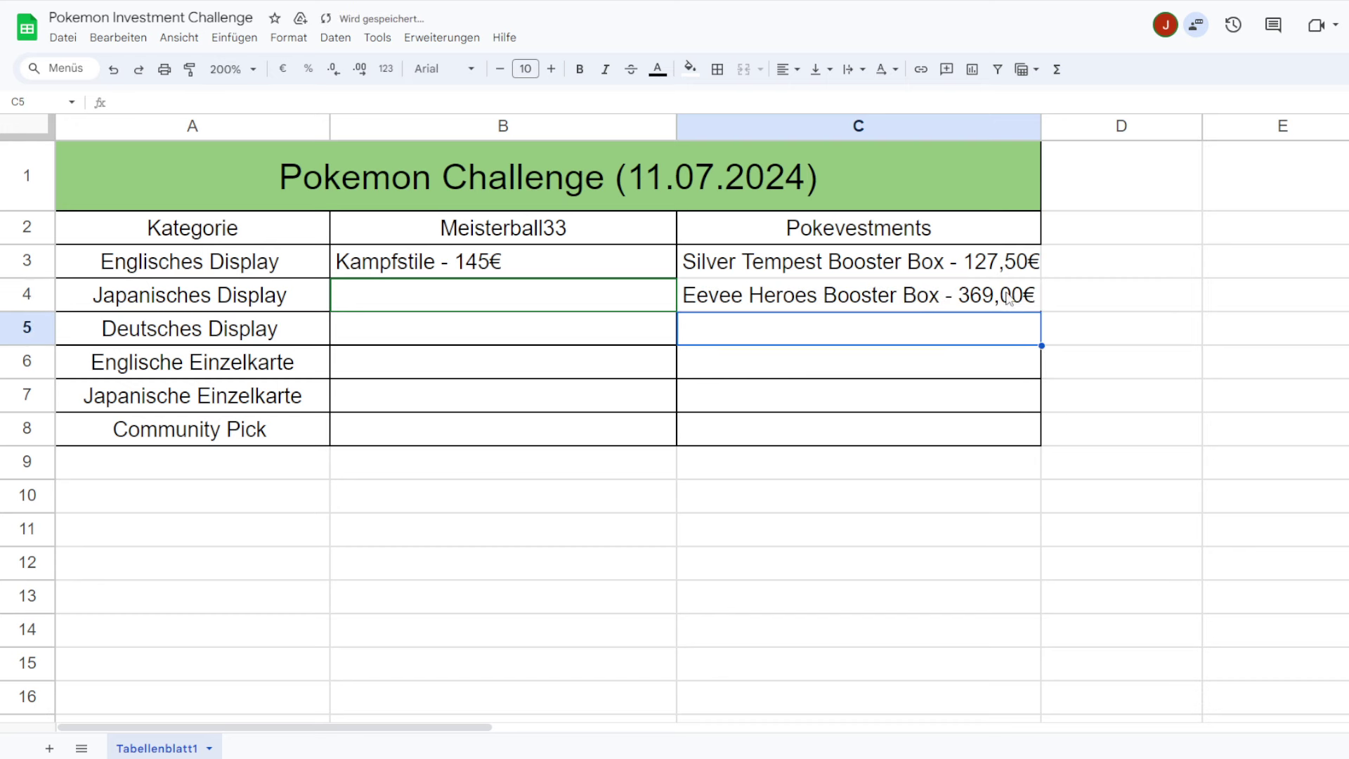
Apply a top border to the Eevee Heroes Booster Box cell.
{"action": "left_click", "coordinate": [1007, 298]}
{"action": "left_click", "coordinate": [717, 70]}
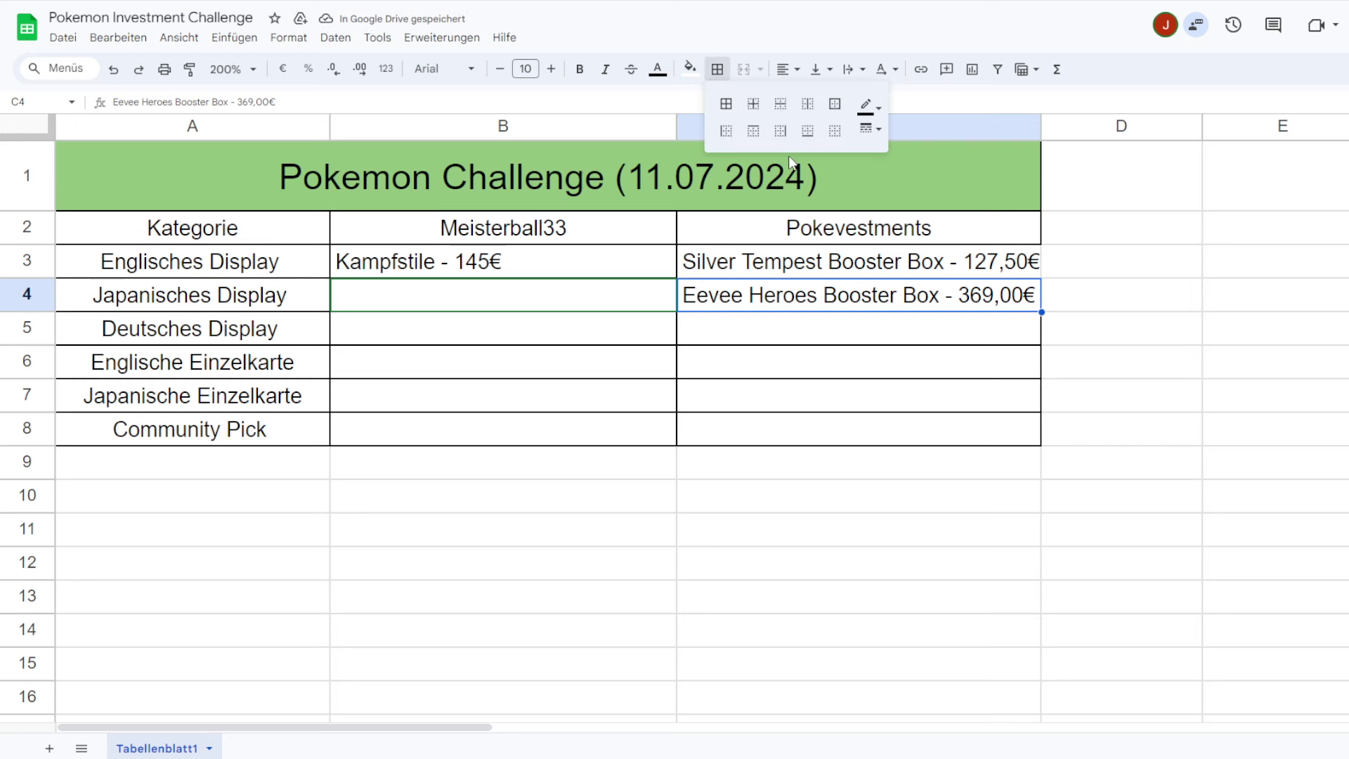
{"action": "left_click", "coordinate": [753, 130]}
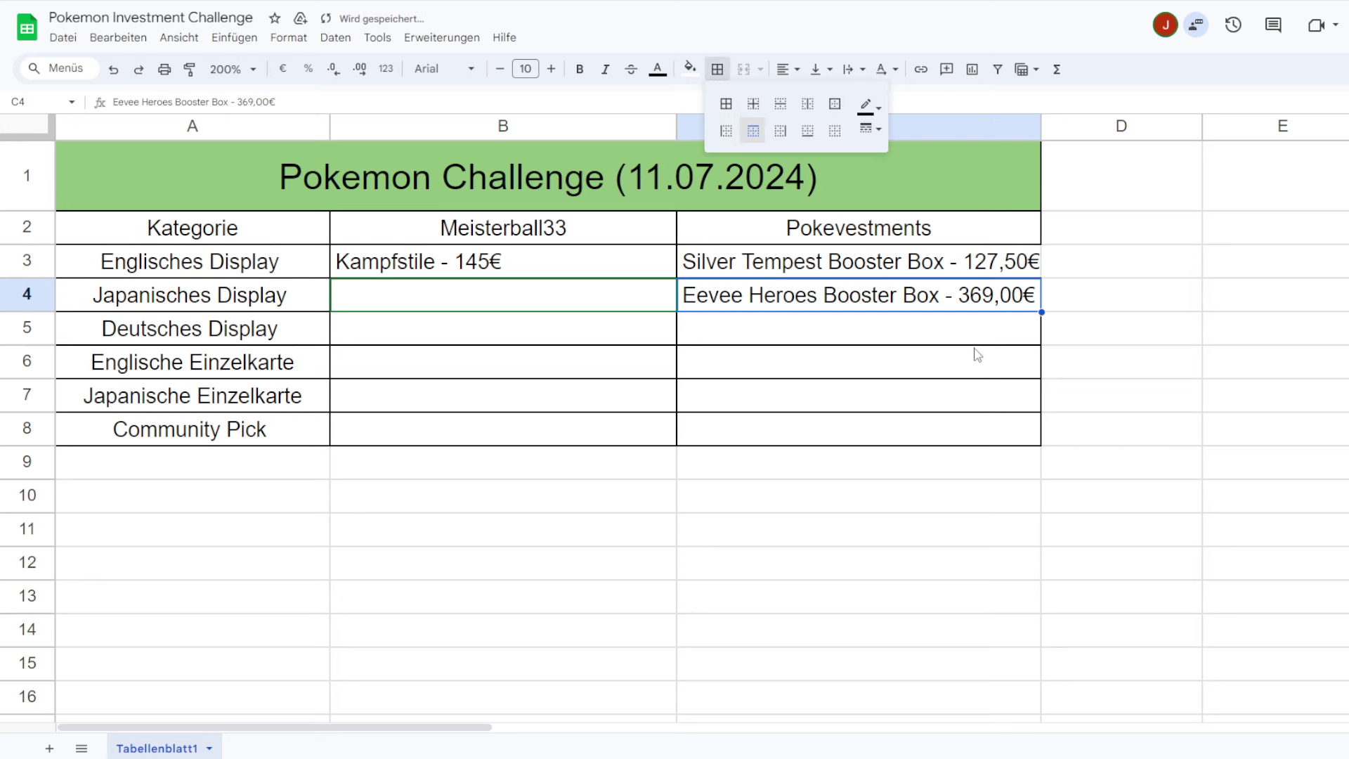
{"action": "left_click", "coordinate": [974, 343]}
Apply a right border to the Silver Tempest Booster Box cell and to the Eevee Heroes Booster Box cell.
{"action": "left_click", "coordinate": [1015, 276]}
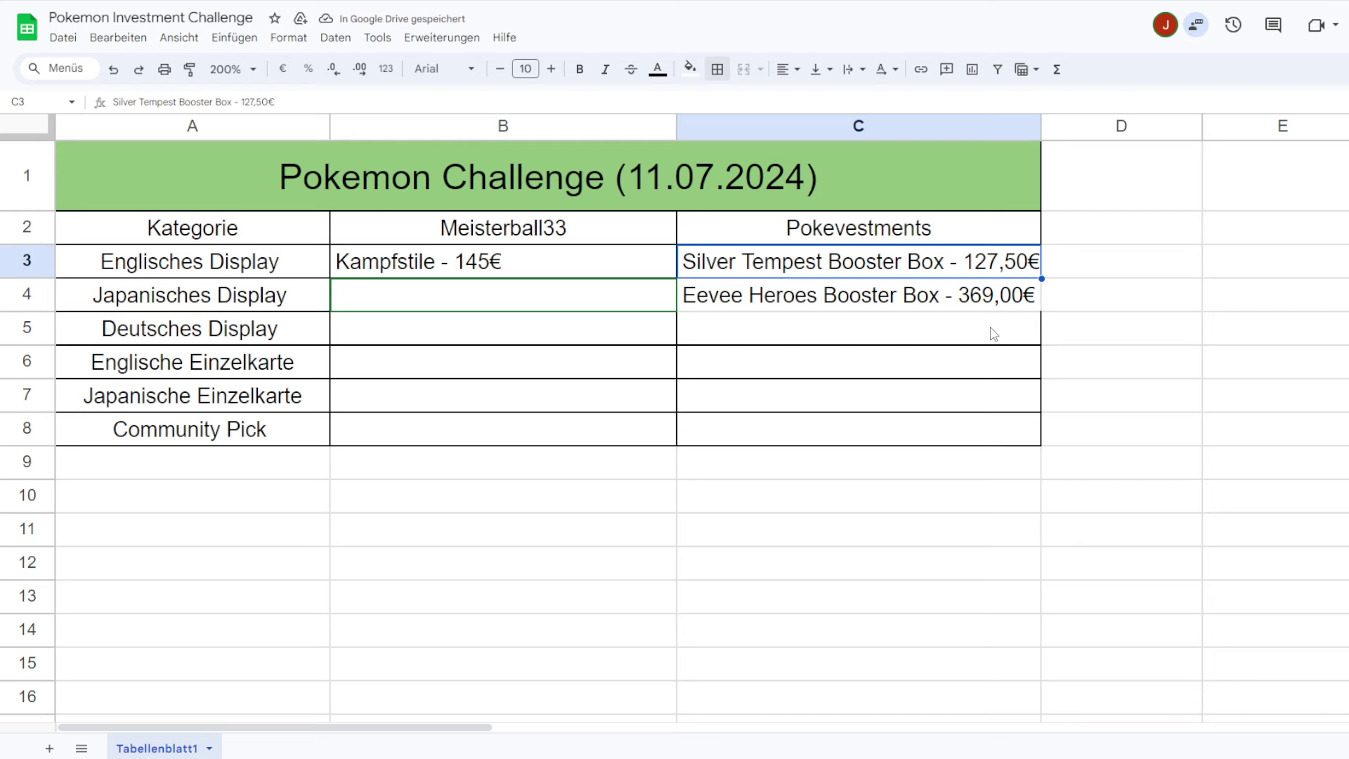
{"action": "left_click", "coordinate": [717, 70]}
{"action": "left_click", "coordinate": [780, 131]}
{"action": "key", "text": "Down"}
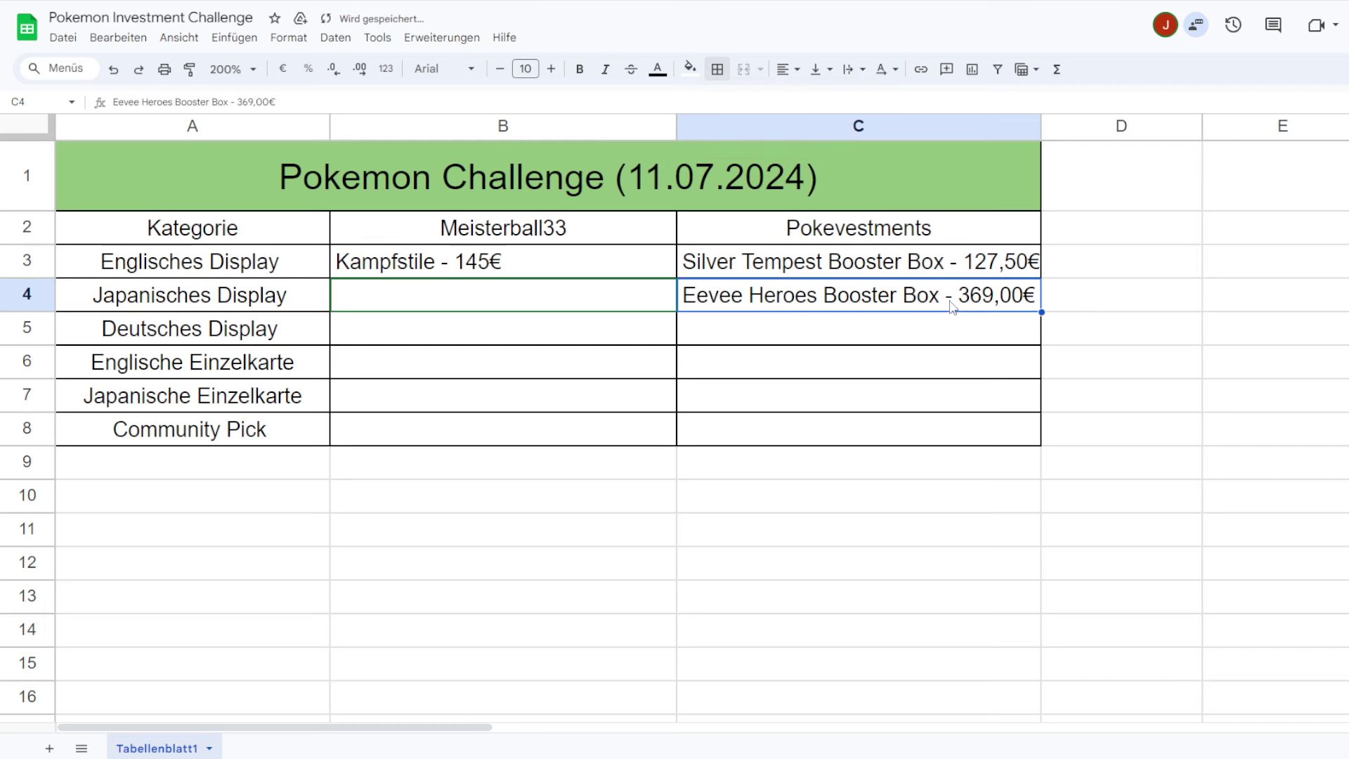
{"action": "left_click", "coordinate": [717, 69]}
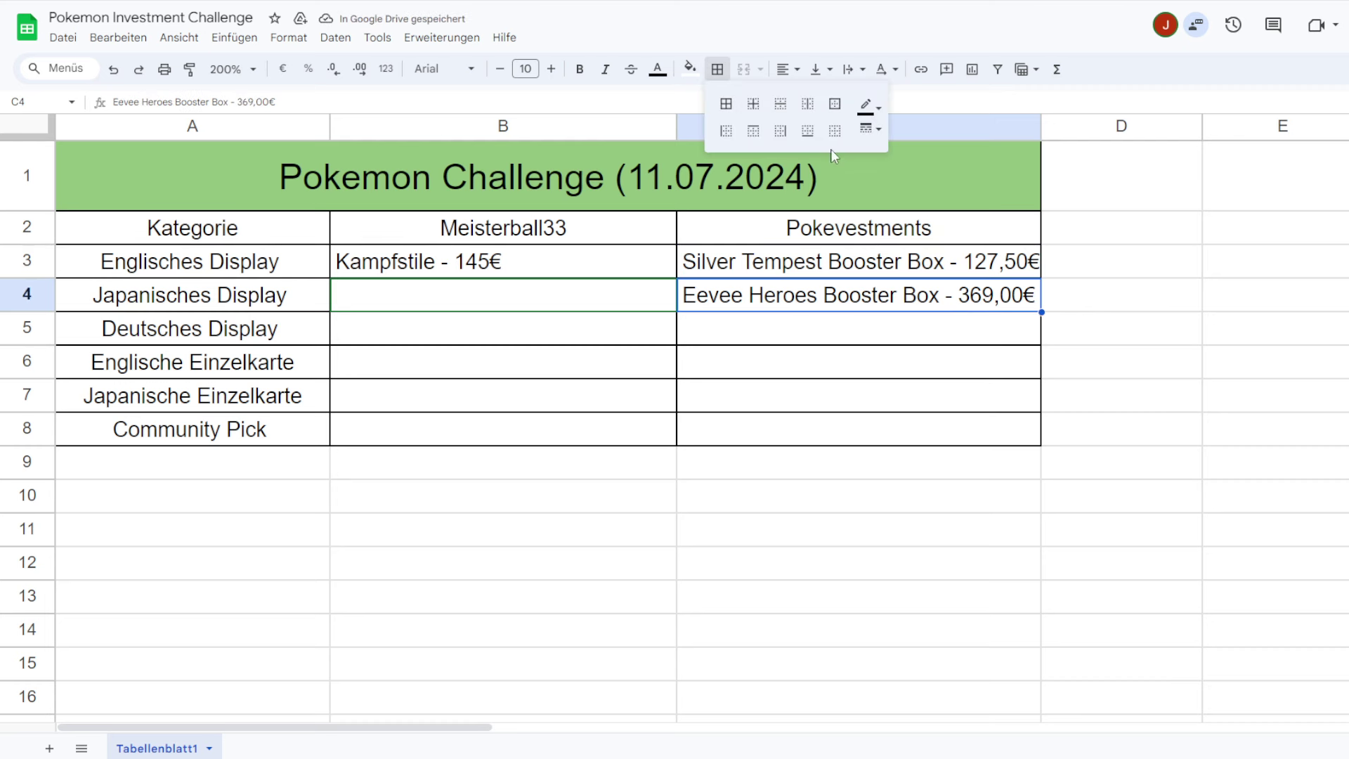
{"action": "left_click", "coordinate": [781, 132]}
{"action": "key", "text": "Down"}
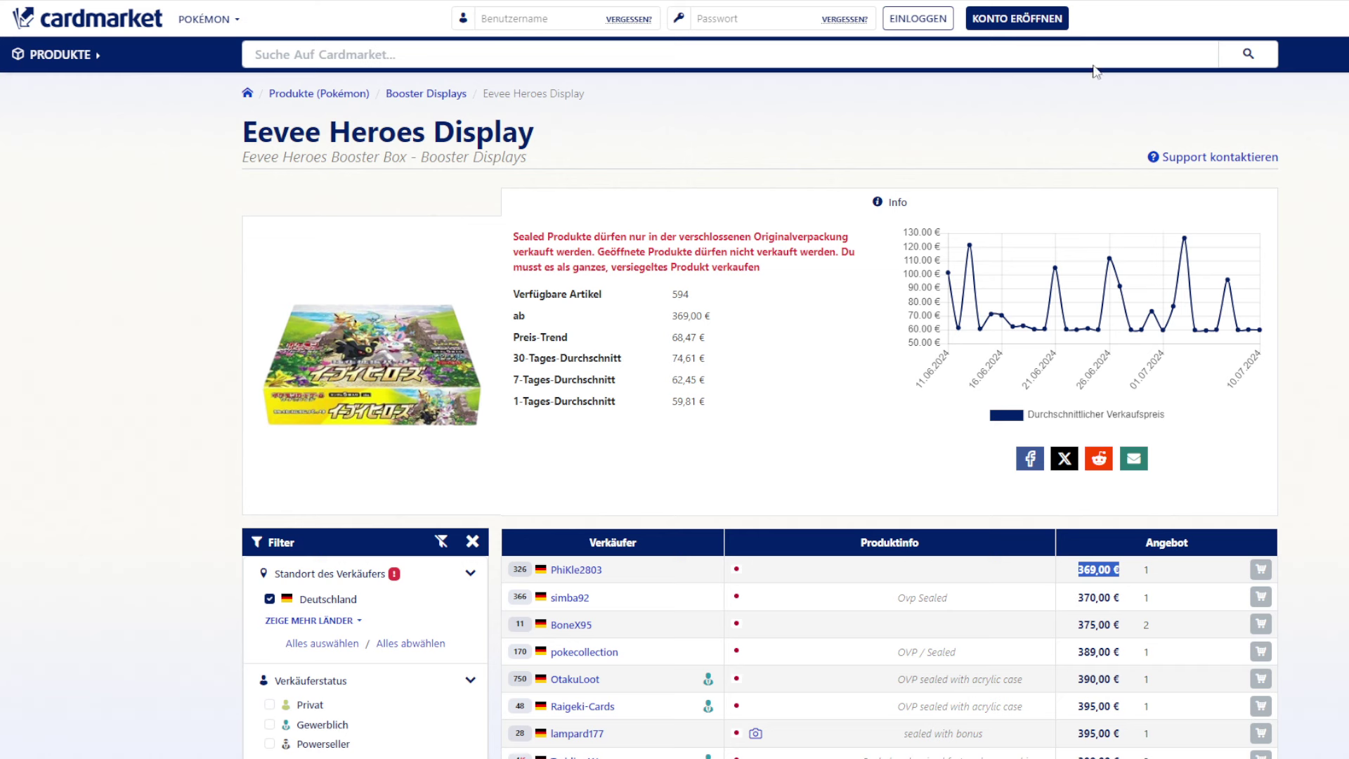
Switch to Cardmarket, search for "vstar" and open the VSTAR Universe Display product page.
{"action": "key", "text": "ctrl+Tab"}
{"action": "left_click", "coordinate": [640, 64]}
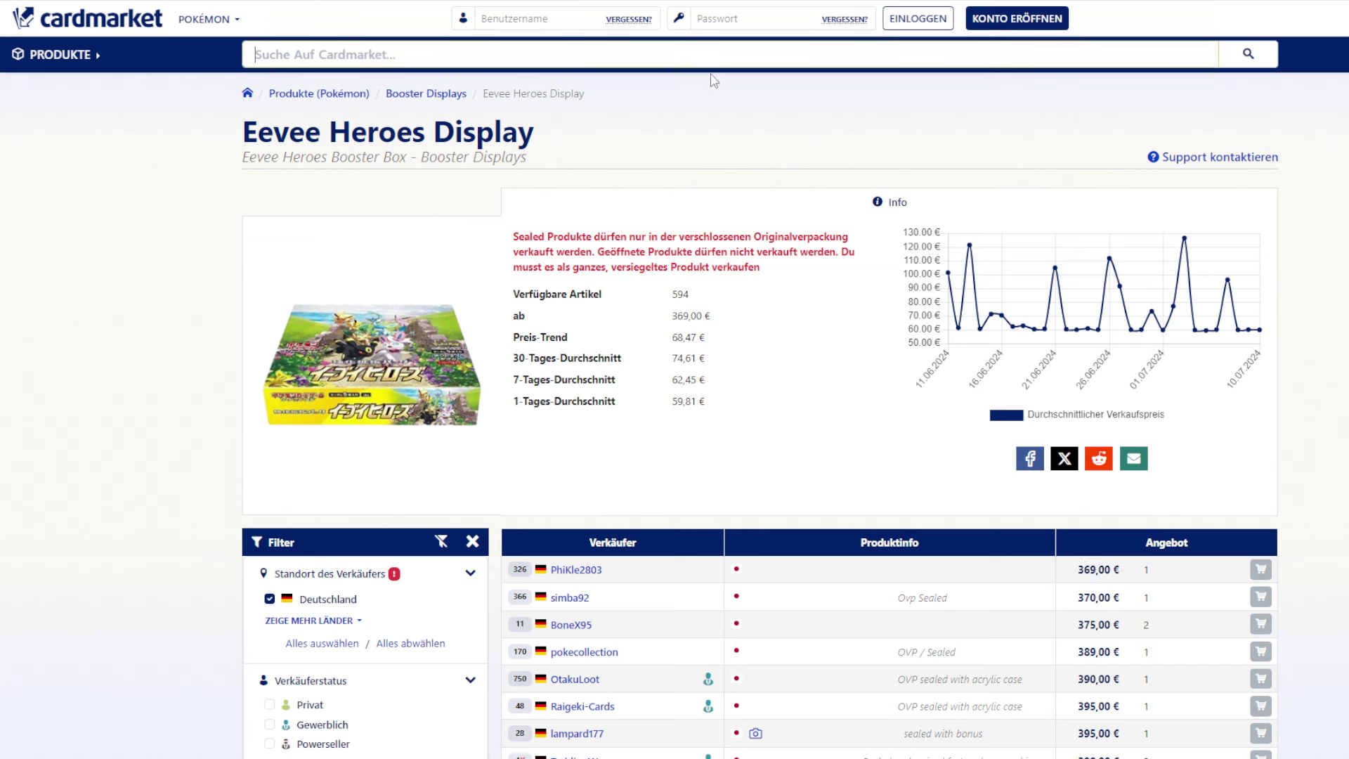
{"action": "type", "text": "vstar"}
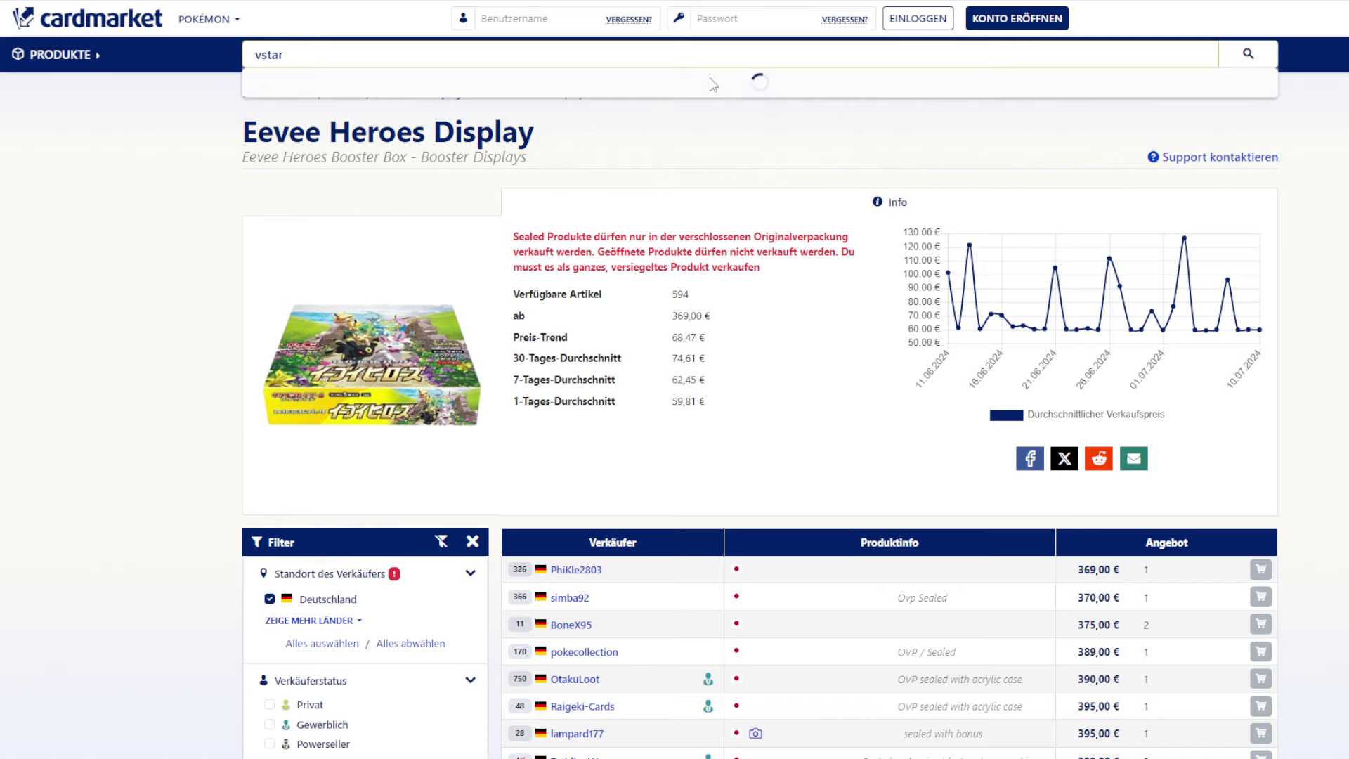
{"action": "key", "text": "Return"}
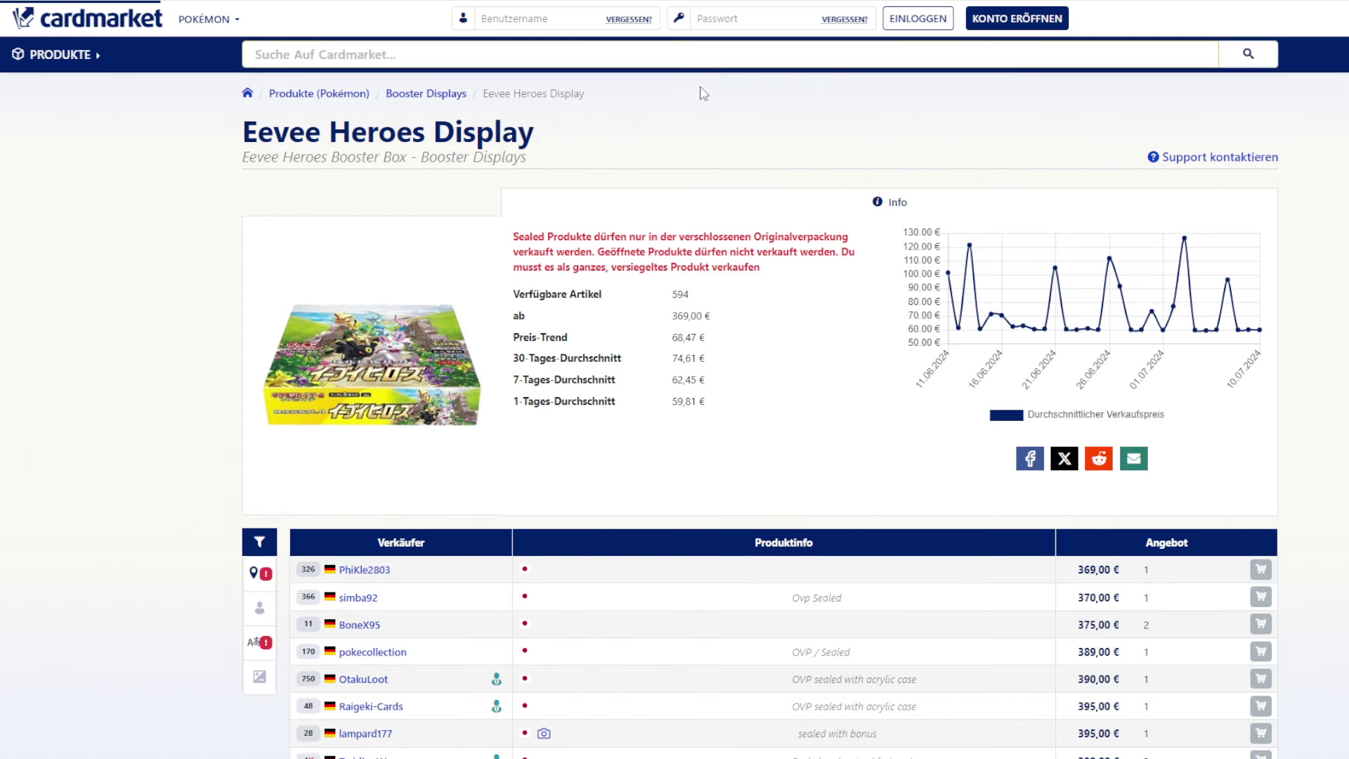
{"action": "type", "text": "vstar"}
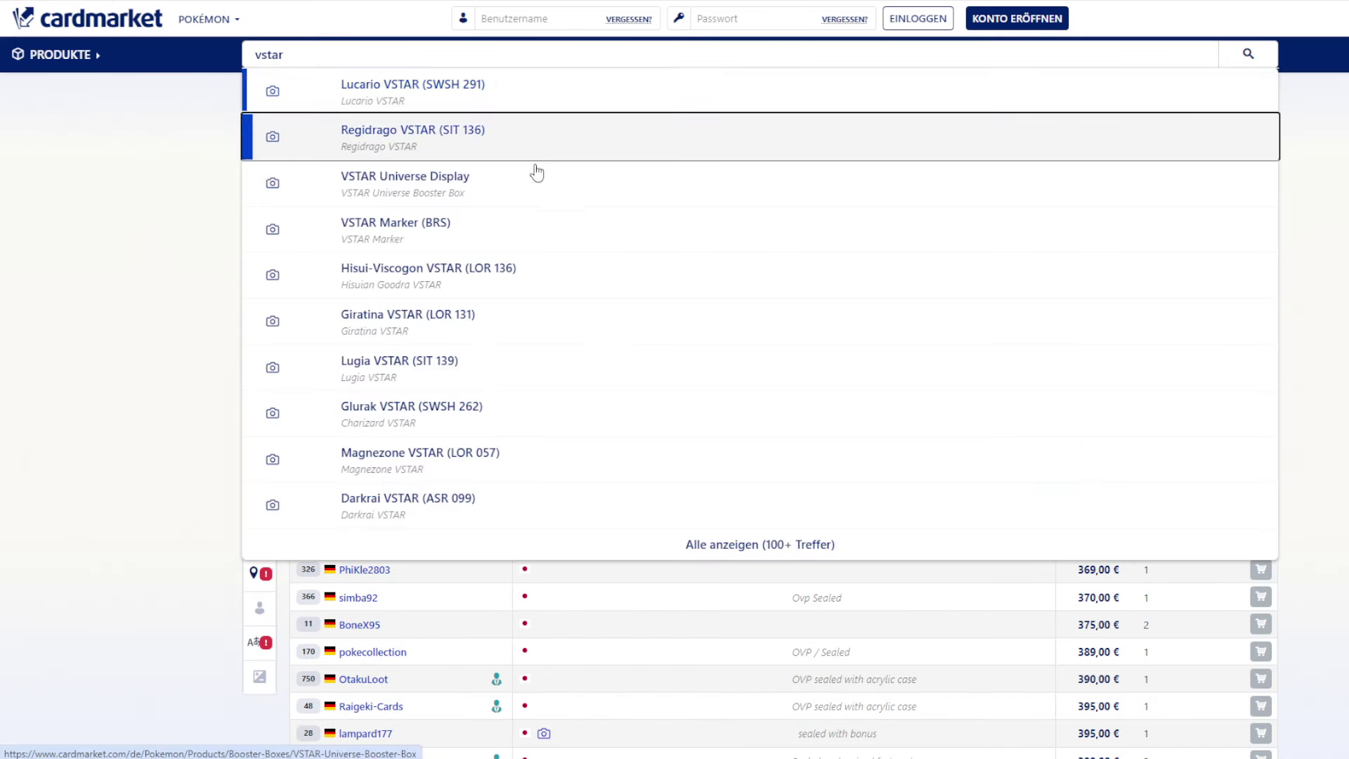
{"action": "left_click", "coordinate": [531, 182]}
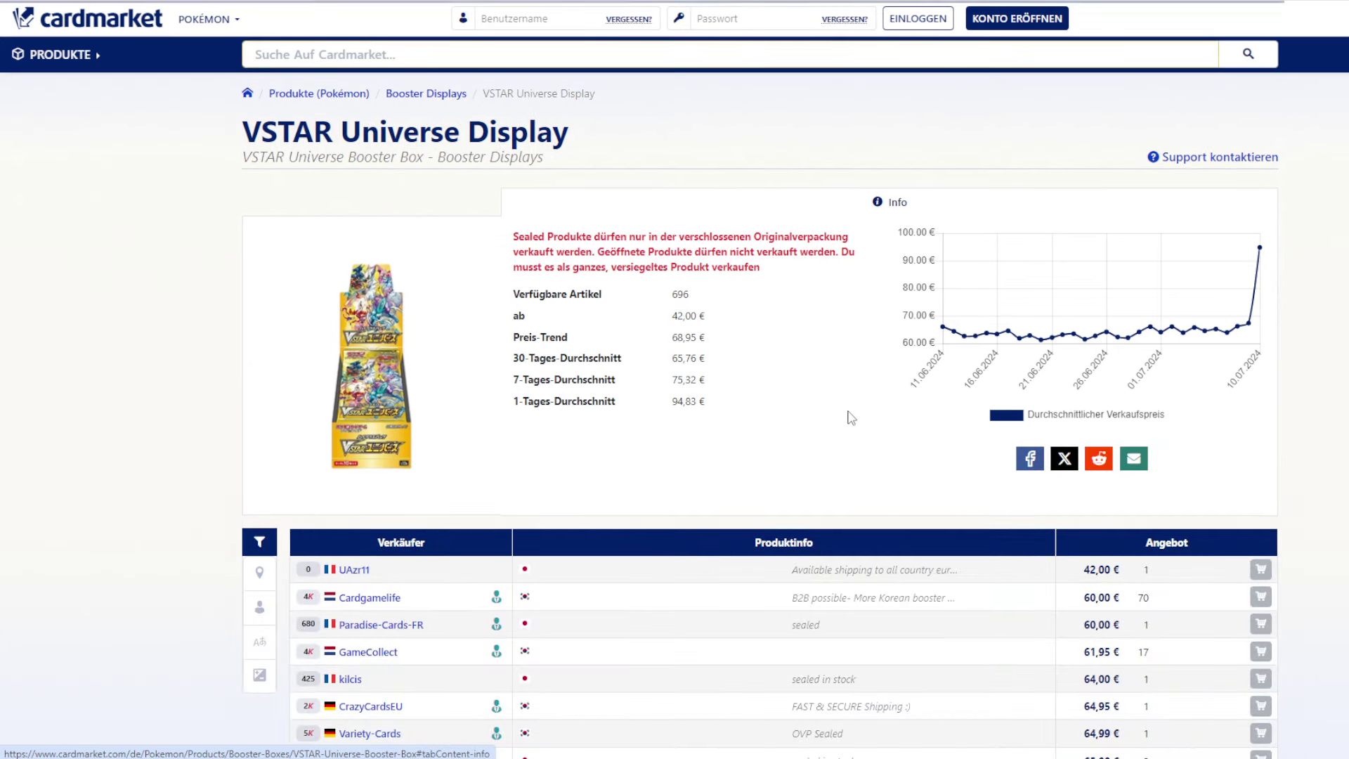
Examine the seller offers, languages, product notes and price history on the VSTAR Universe Display page.
{"action": "scroll", "coordinate": [856, 430], "scroll_direction": "down", "scroll_amount": 2}
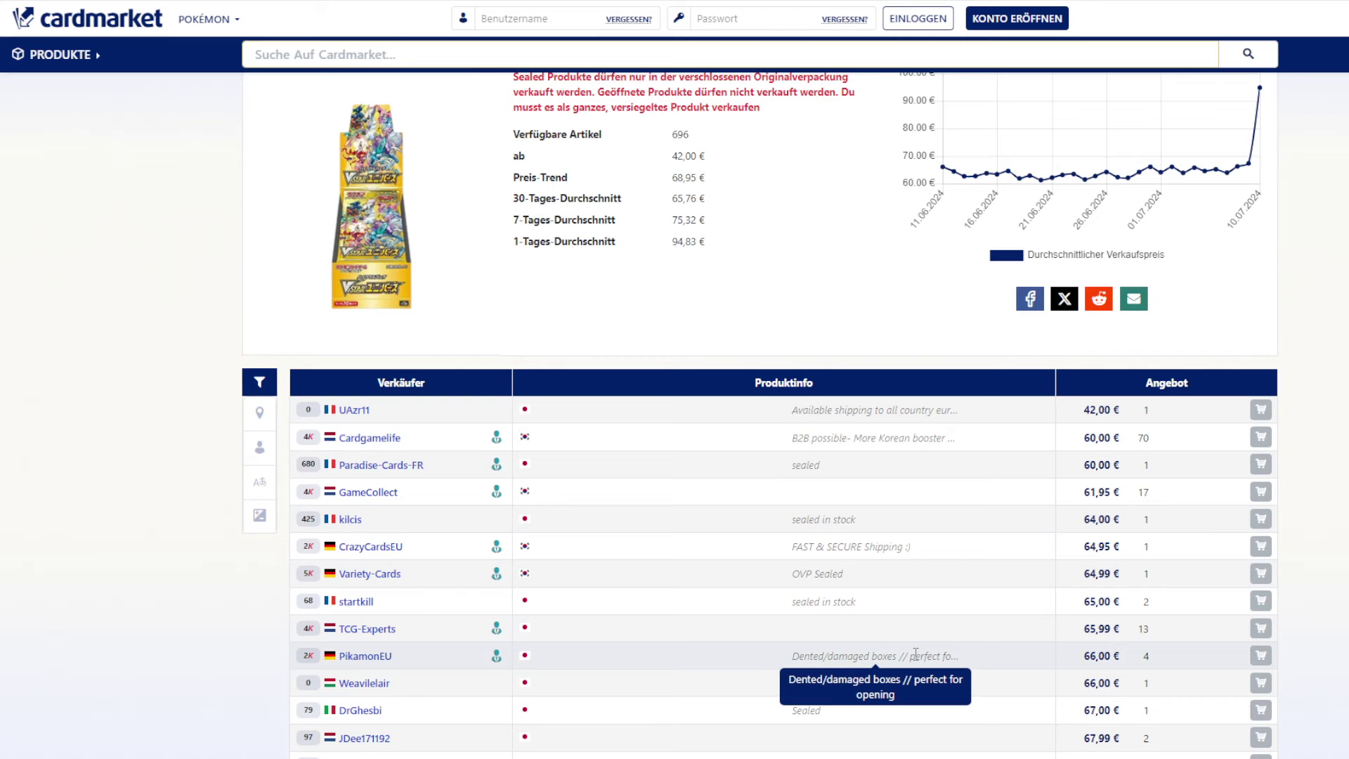
{"action": "scroll", "coordinate": [915, 654], "scroll_direction": "down", "scroll_amount": 3}
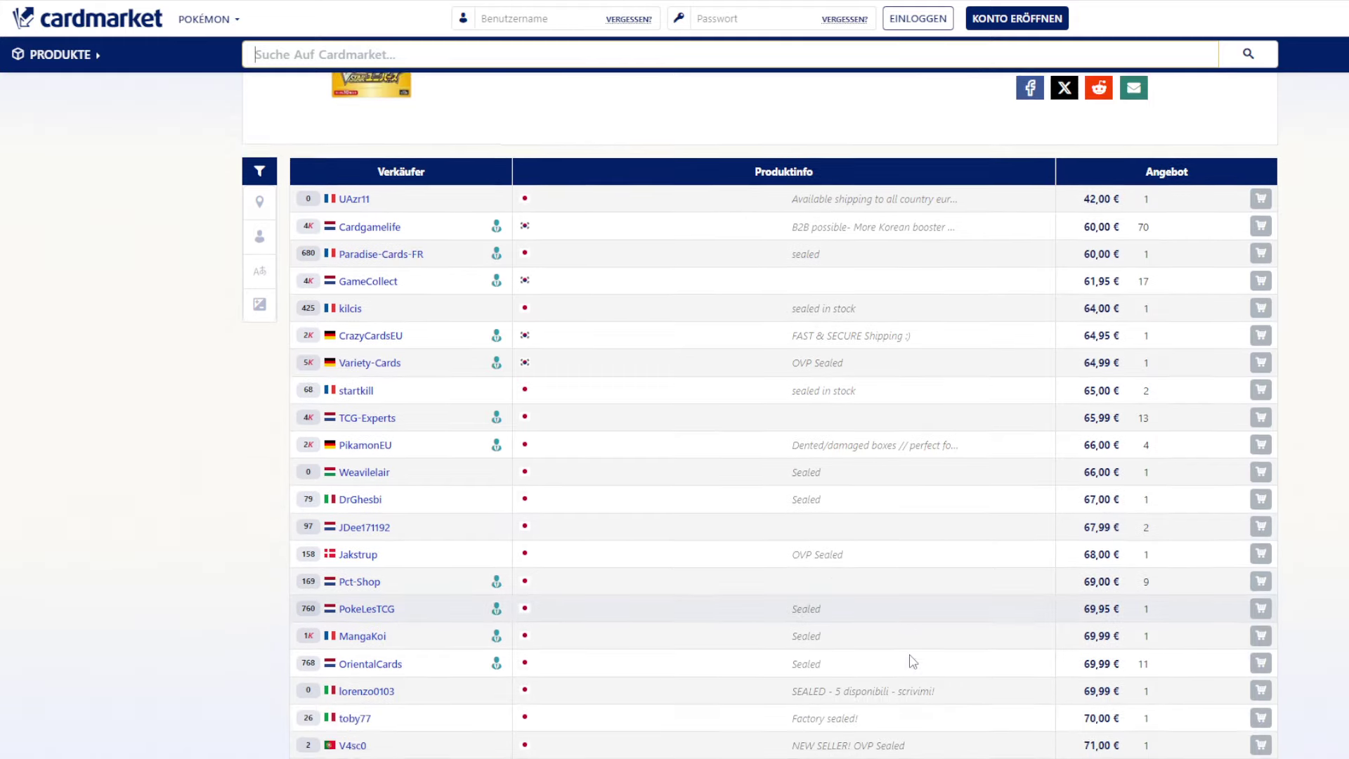
{"action": "scroll", "coordinate": [911, 660], "scroll_direction": "down", "scroll_amount": 4}
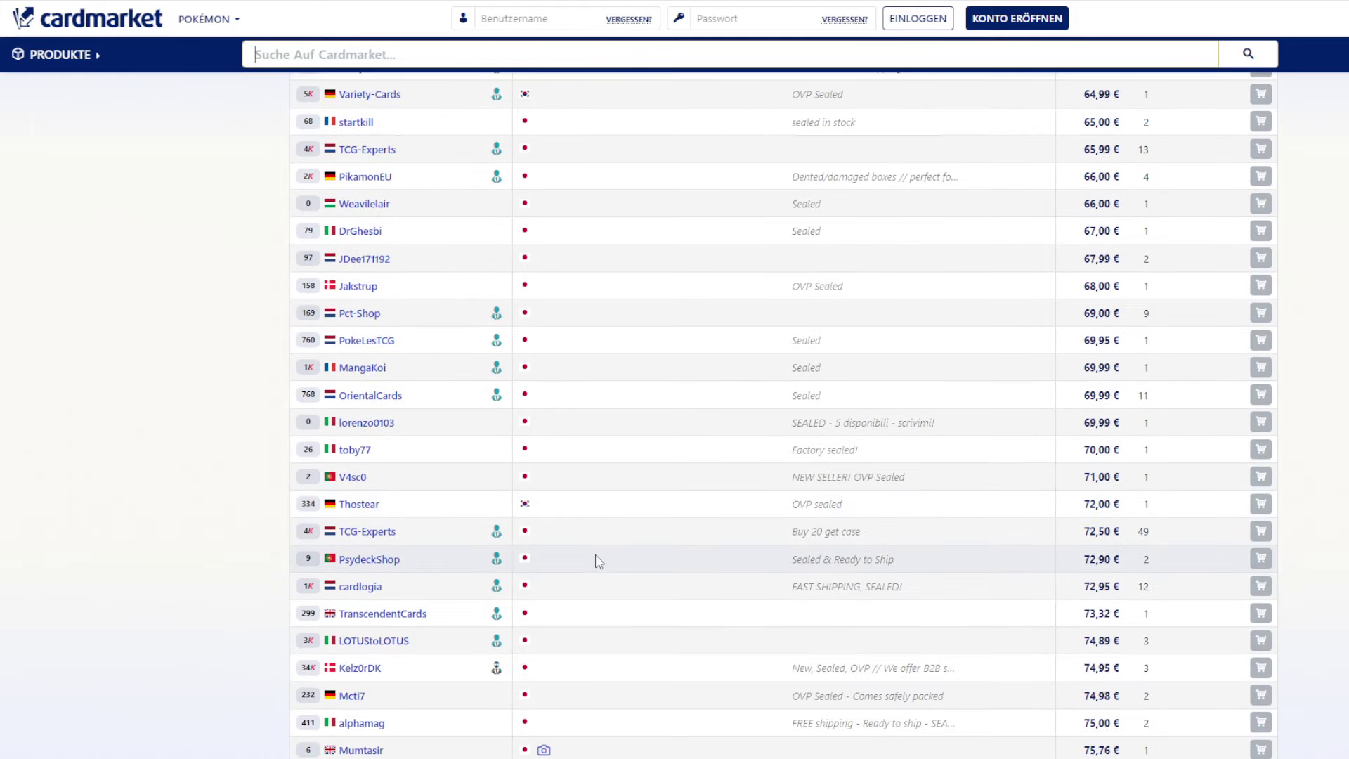
{"action": "scroll", "coordinate": [595, 560], "scroll_direction": "down", "scroll_amount": 3}
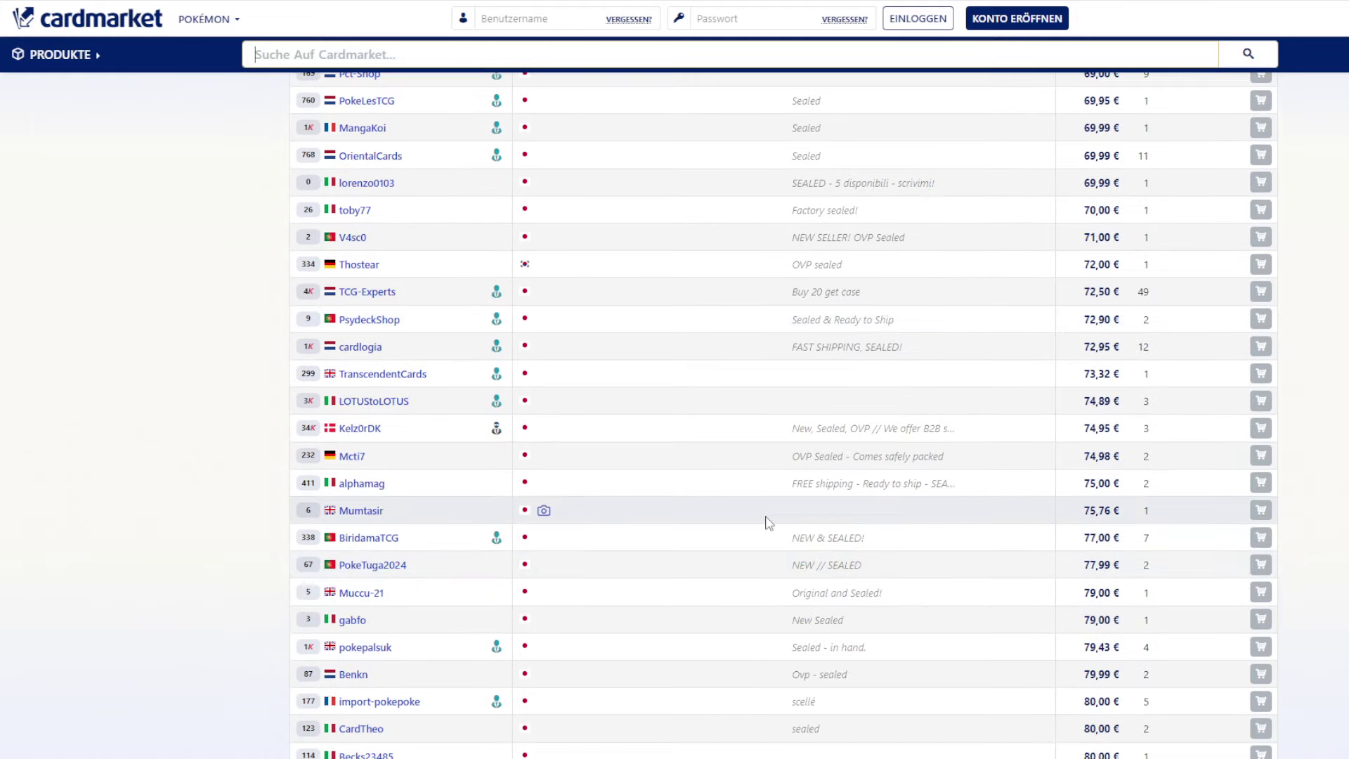
{"action": "left_click_drag", "start_coordinate": [717, 460], "coordinate": [966, 461]}
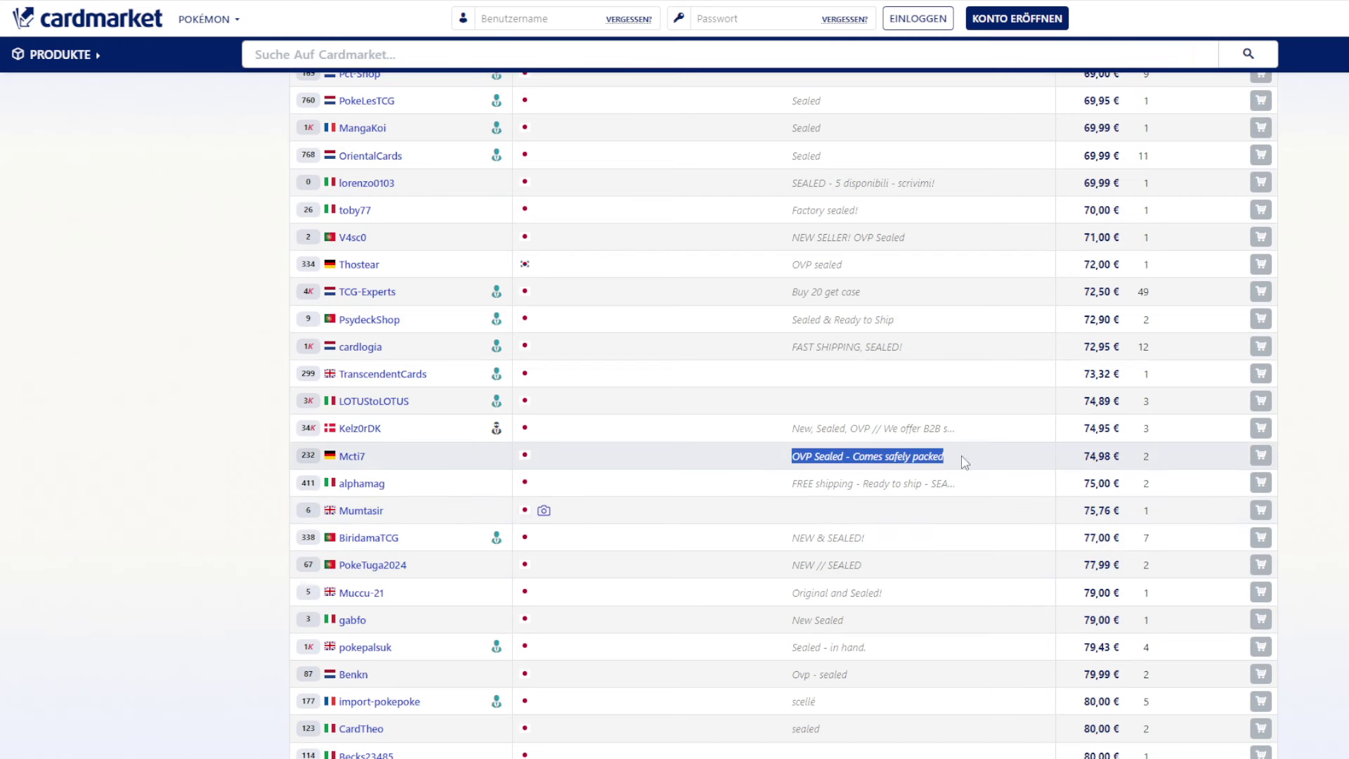
{"action": "left_click", "coordinate": [964, 462]}
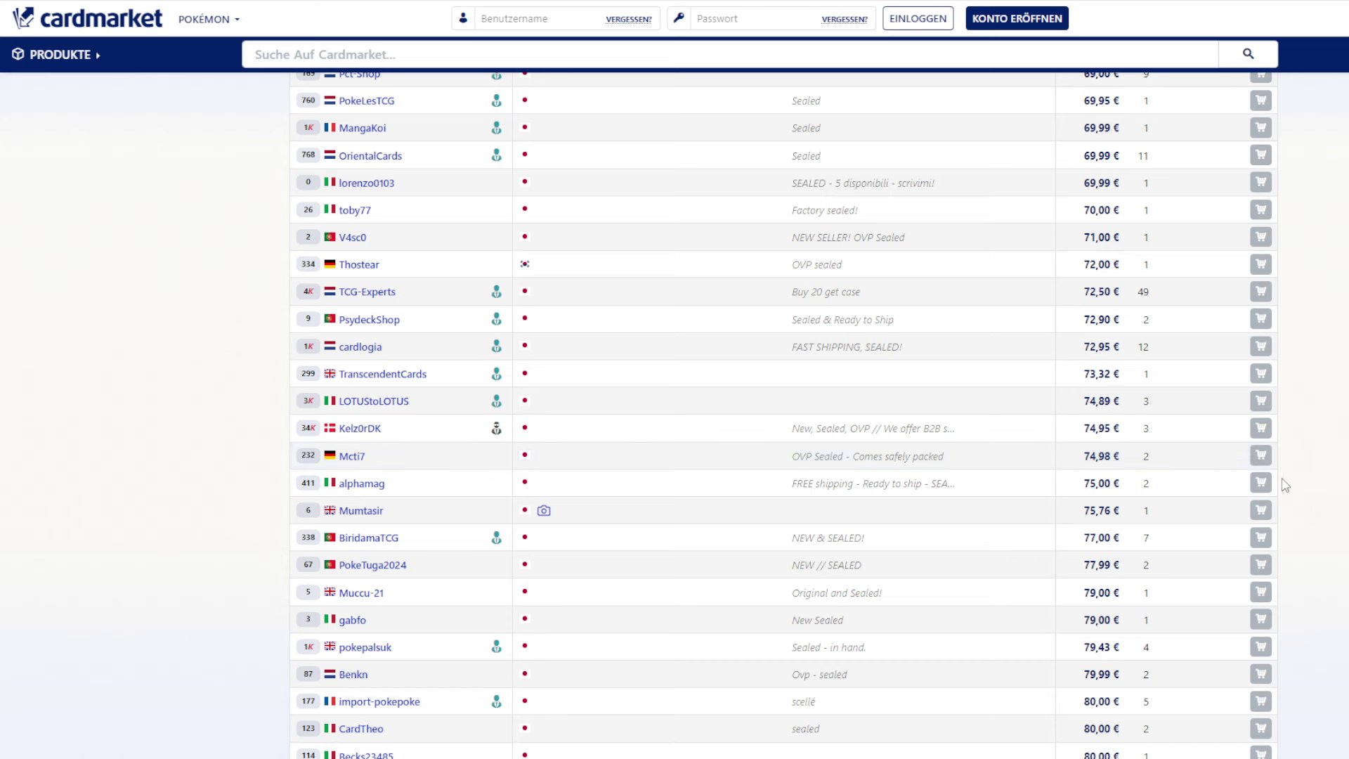
{"action": "scroll", "coordinate": [783, 415], "scroll_direction": "down", "scroll_amount": 5}
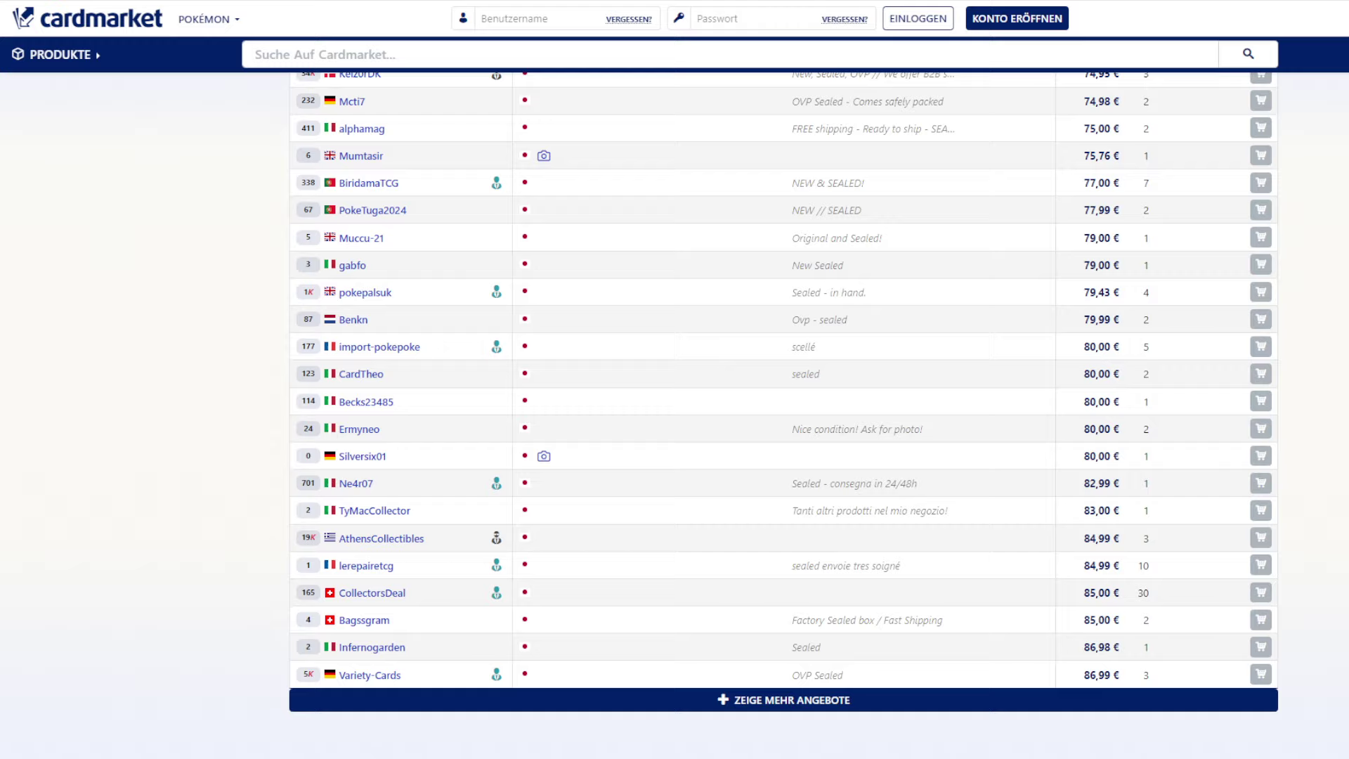
{"action": "scroll", "coordinate": [783, 415], "scroll_direction": "up", "scroll_amount": 15}
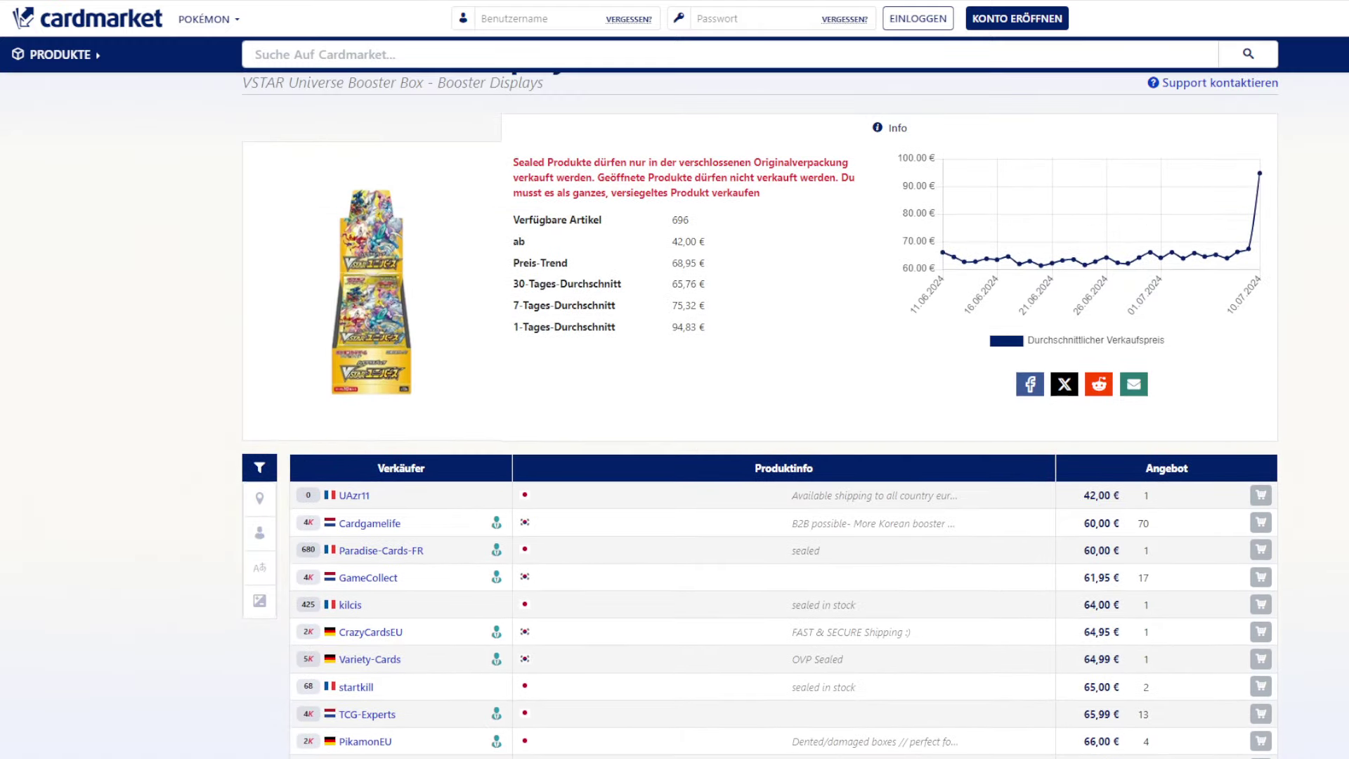
{"action": "scroll", "coordinate": [783, 415], "scroll_direction": "down", "scroll_amount": 3}
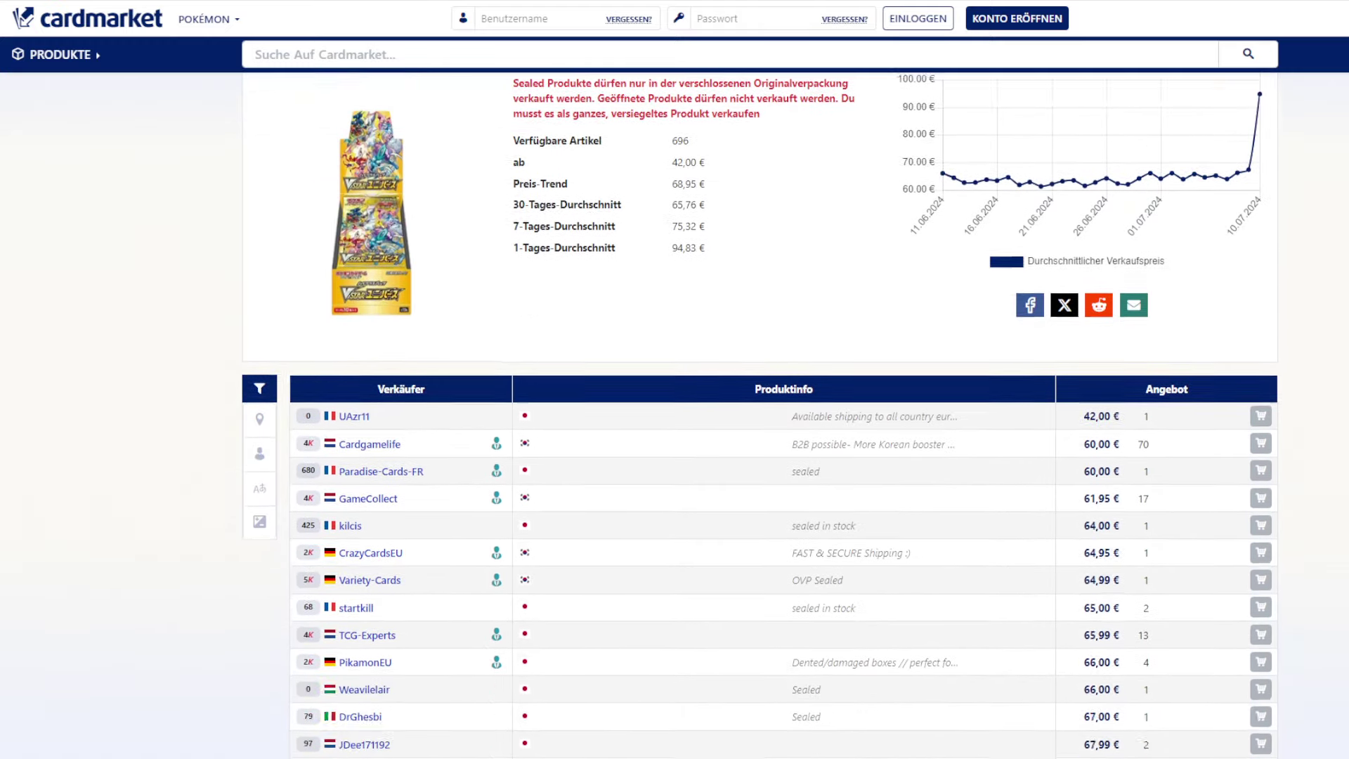
{"action": "scroll", "coordinate": [783, 414], "scroll_direction": "up", "scroll_amount": 4}
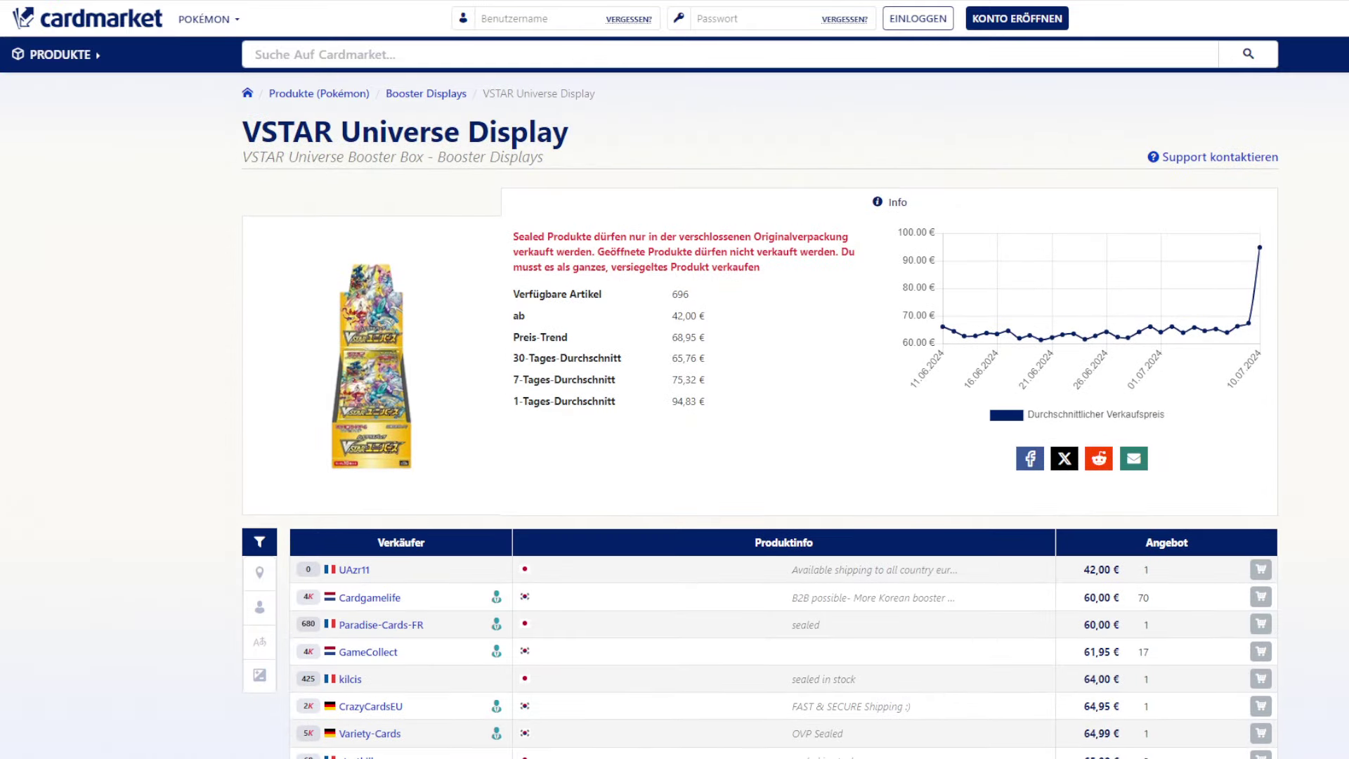
{"action": "scroll", "coordinate": [783, 415], "scroll_direction": "down", "scroll_amount": 1}
{"action": "scroll", "coordinate": [782, 415], "scroll_direction": "up", "scroll_amount": 1}
{"action": "scroll", "coordinate": [783, 415], "scroll_direction": "down", "scroll_amount": 15}
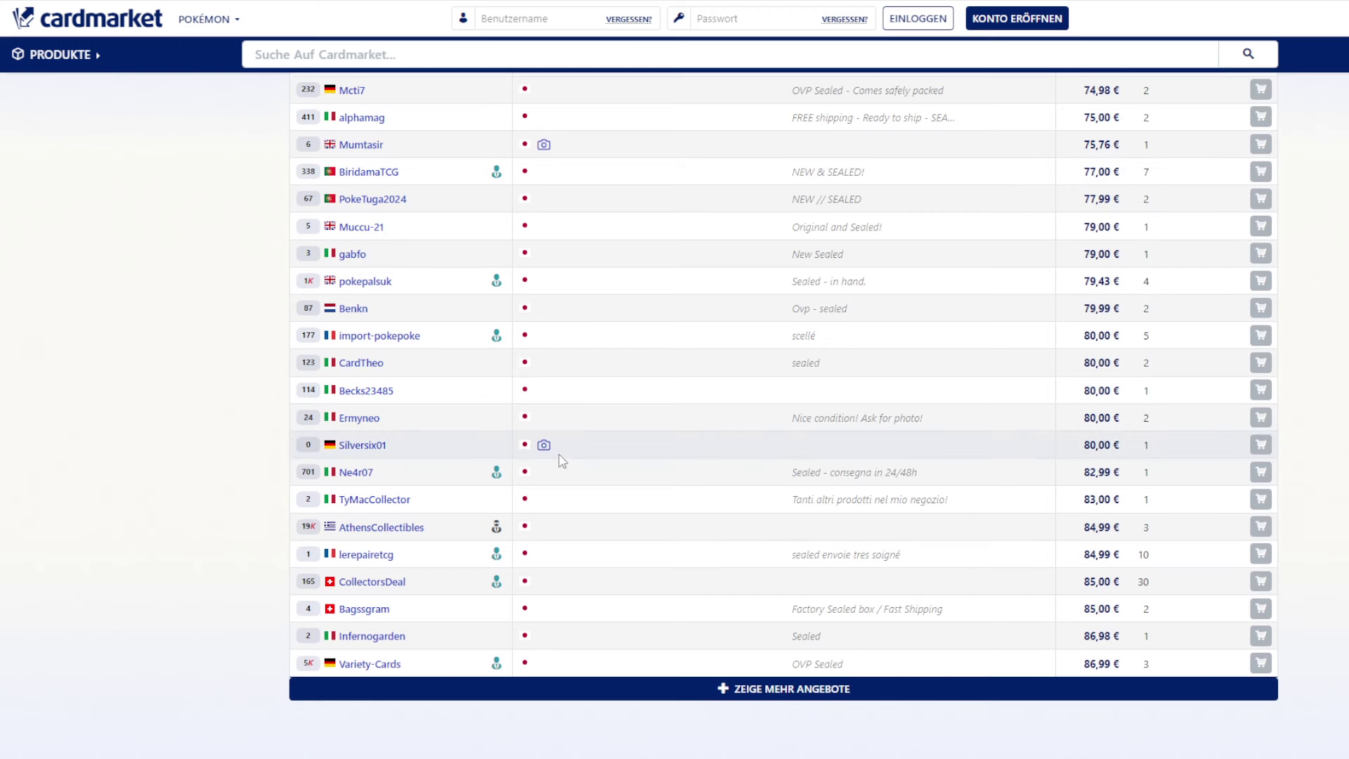
{"action": "scroll", "coordinate": [783, 415], "scroll_direction": "up", "scroll_amount": 15}
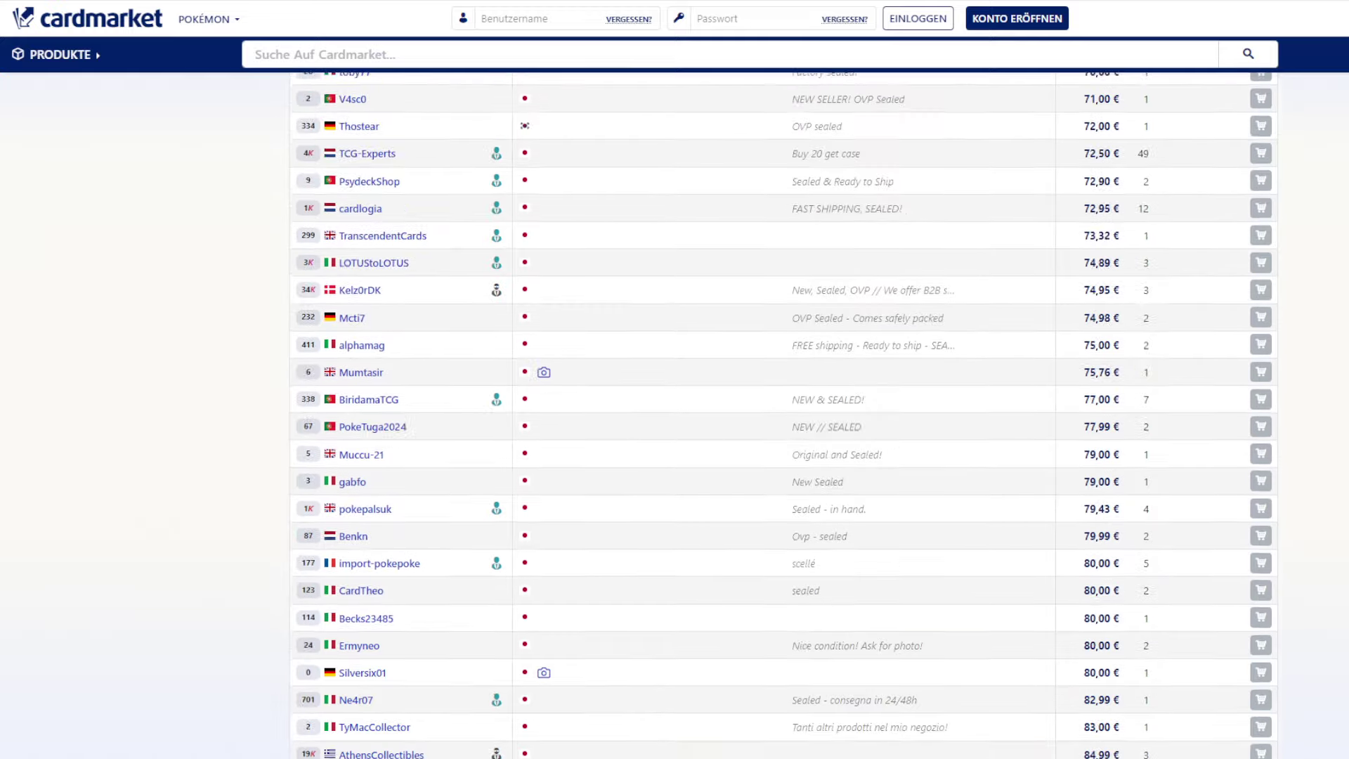
{"action": "scroll", "coordinate": [783, 414], "scroll_direction": "up", "scroll_amount": 1}
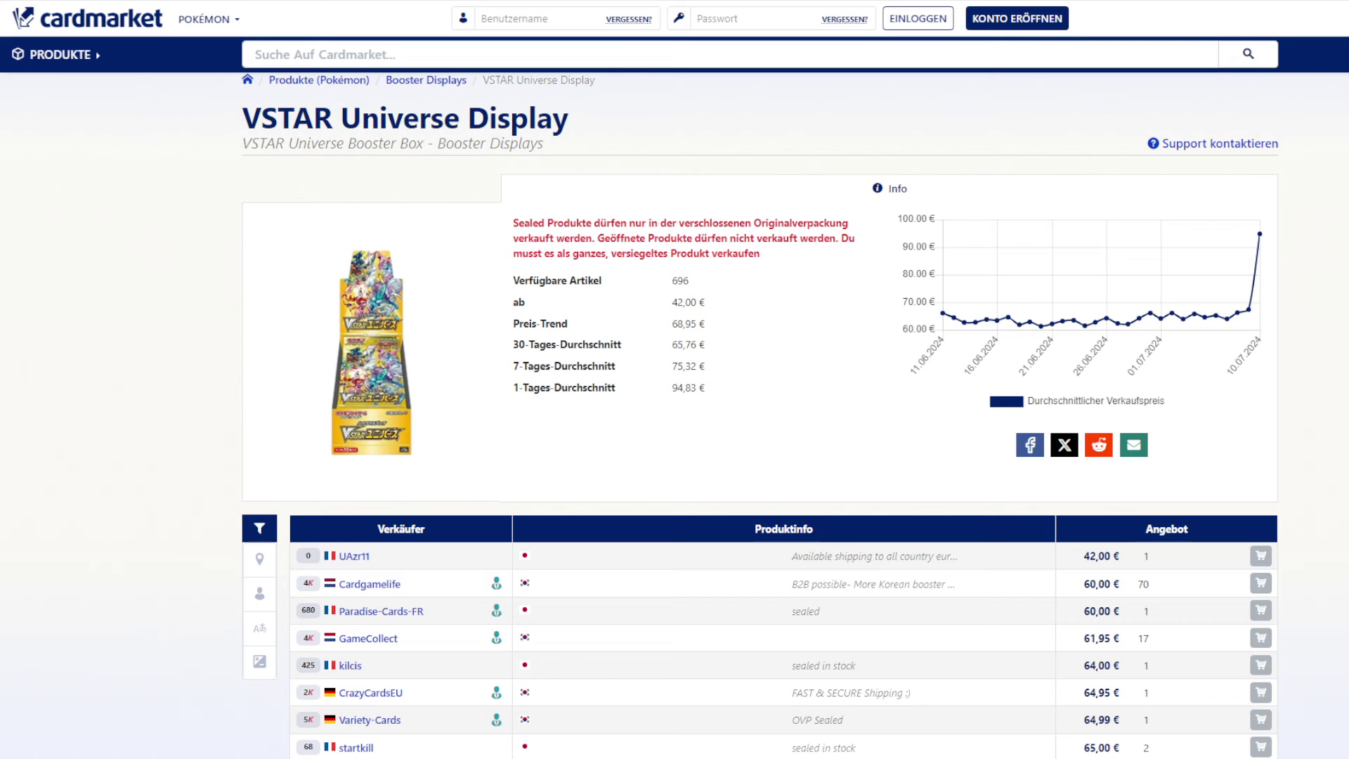
{"action": "scroll", "coordinate": [758, 421], "scroll_direction": "down", "scroll_amount": 4}
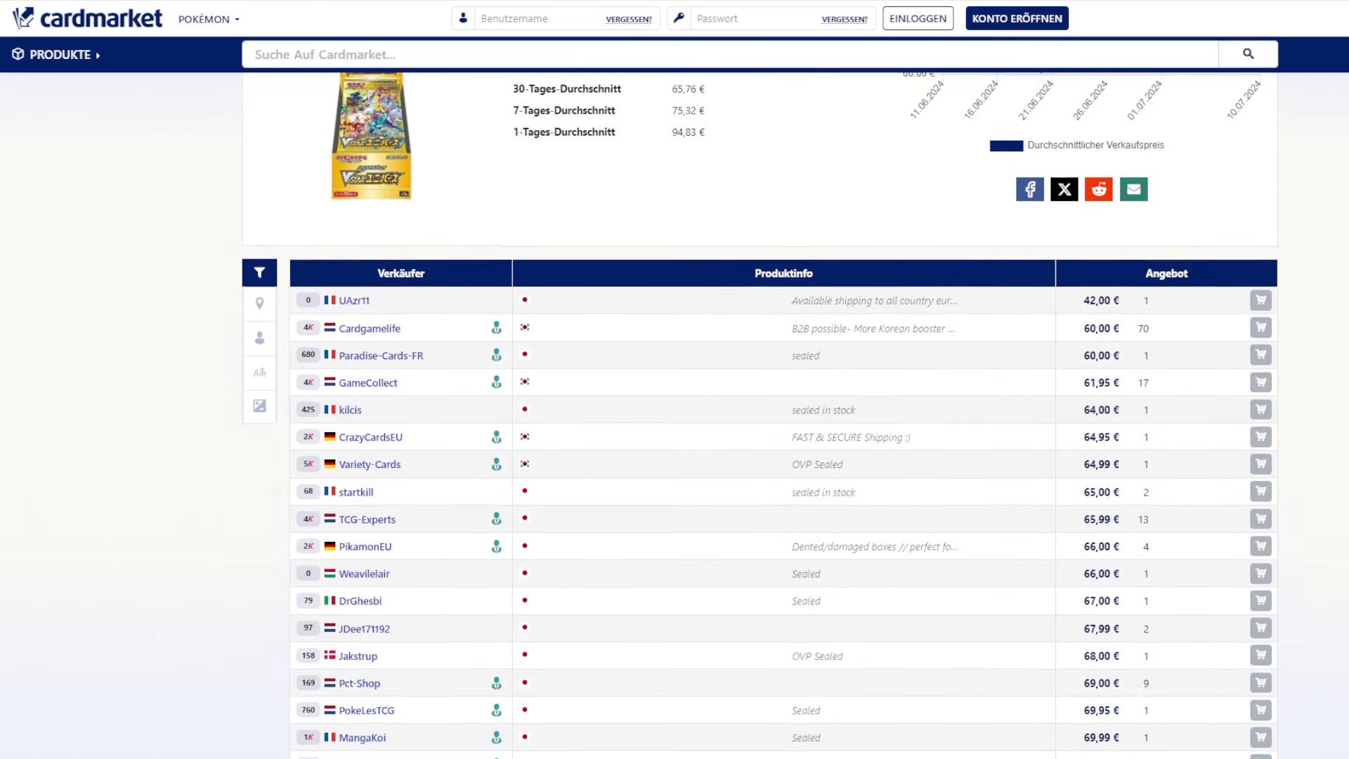
{"action": "scroll", "coordinate": [759, 421], "scroll_direction": "up", "scroll_amount": 2}
{"action": "scroll", "coordinate": [758, 421], "scroll_direction": "up", "scroll_amount": 2}
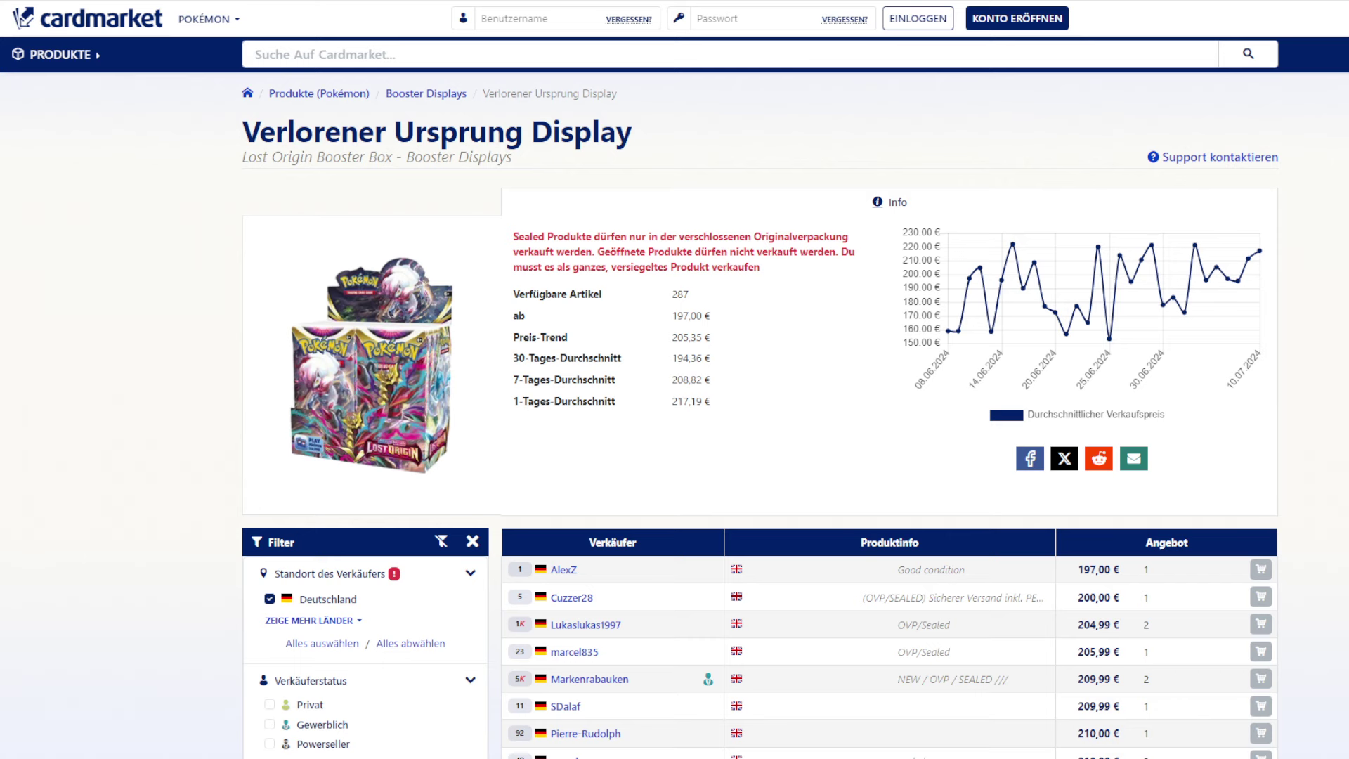
Filter the Verlorener Ursprung Display offers to German-language products instead of English.
{"action": "scroll", "coordinate": [498, 404], "scroll_direction": "down", "scroll_amount": 6}
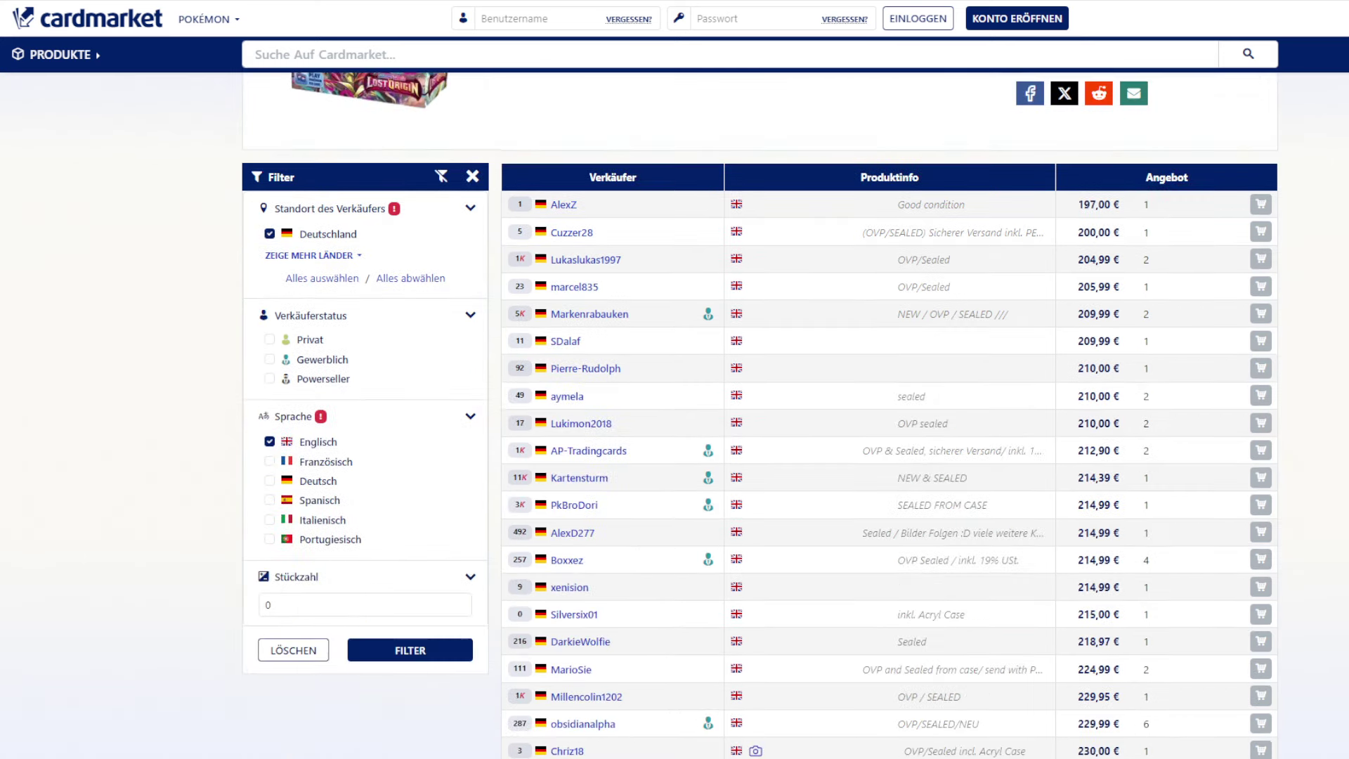
{"action": "left_click", "coordinate": [313, 332]}
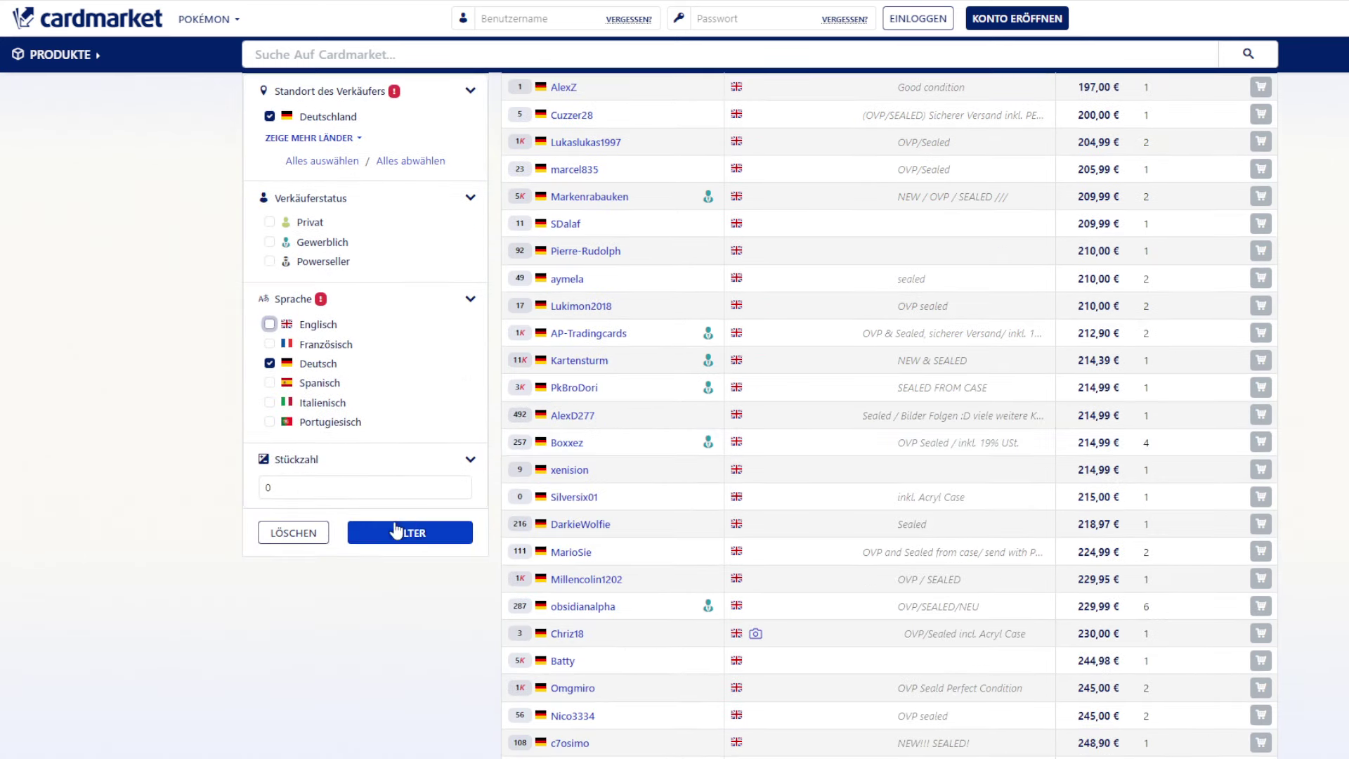
{"action": "left_click", "coordinate": [397, 532]}
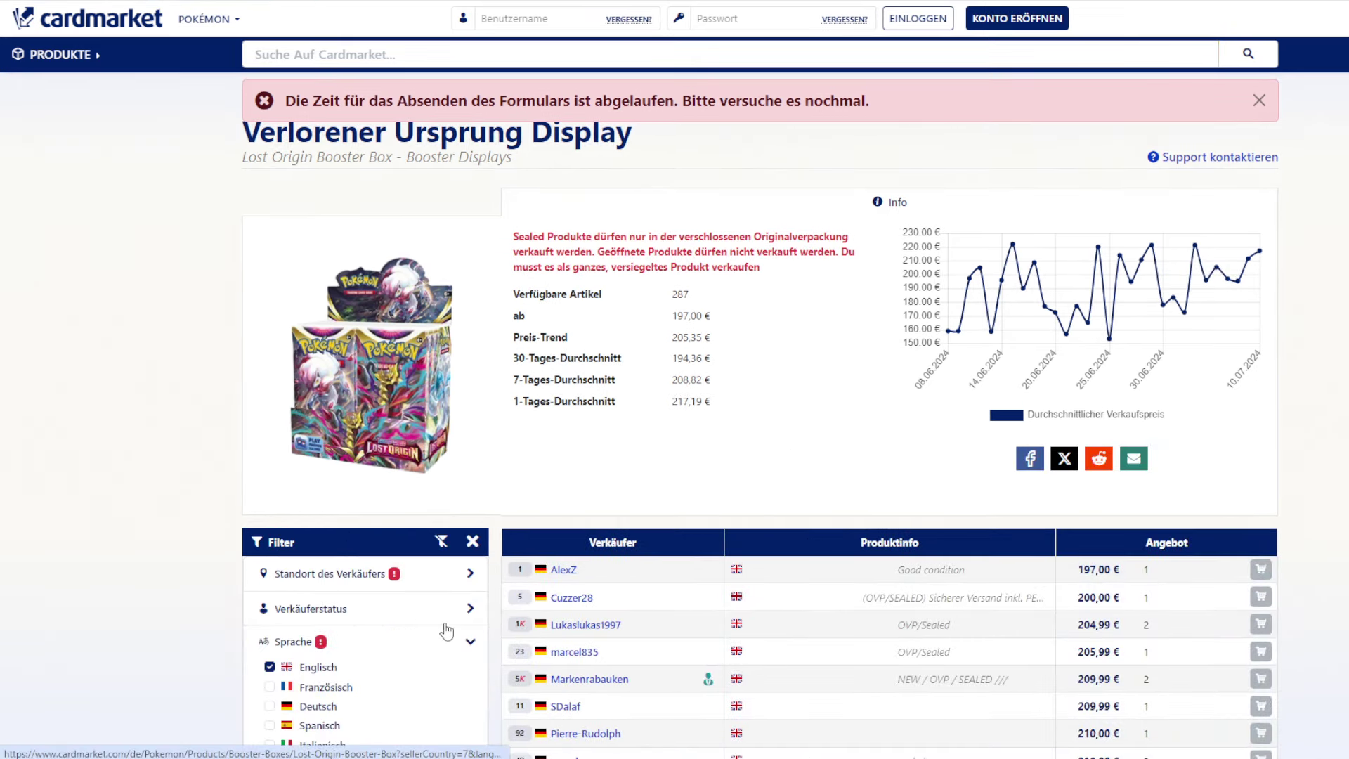
{"action": "scroll", "coordinate": [422, 619], "scroll_direction": "down", "scroll_amount": 2}
{"action": "left_click", "coordinate": [308, 555]}
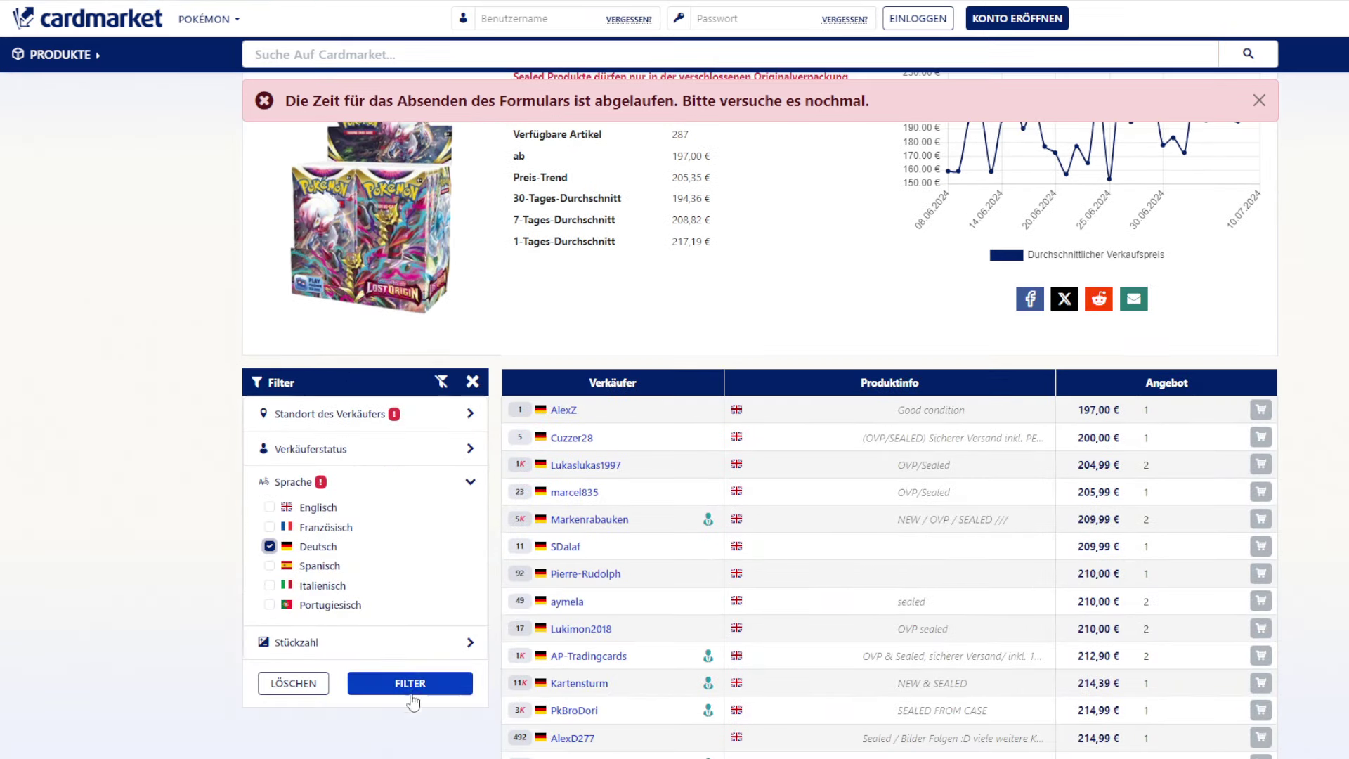
{"action": "left_click", "coordinate": [422, 683]}
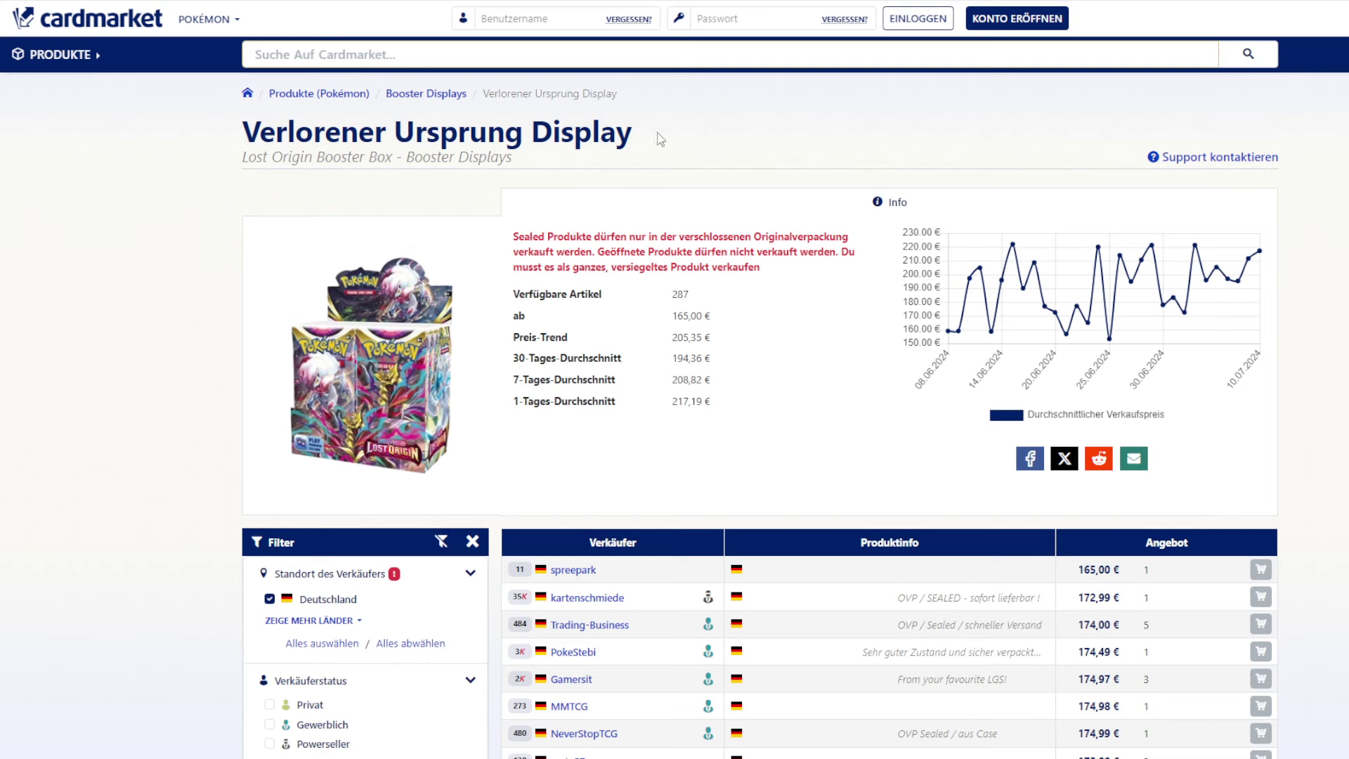
Copy the product title "Verlorener Ursprung Display" and paste it into the Pokevestments cell for Deutsches Display in the Google Sheets spreadsheet.
{"action": "left_click_drag", "start_coordinate": [659, 136], "coordinate": [246, 135]}
{"action": "right_click", "coordinate": [356, 137]}
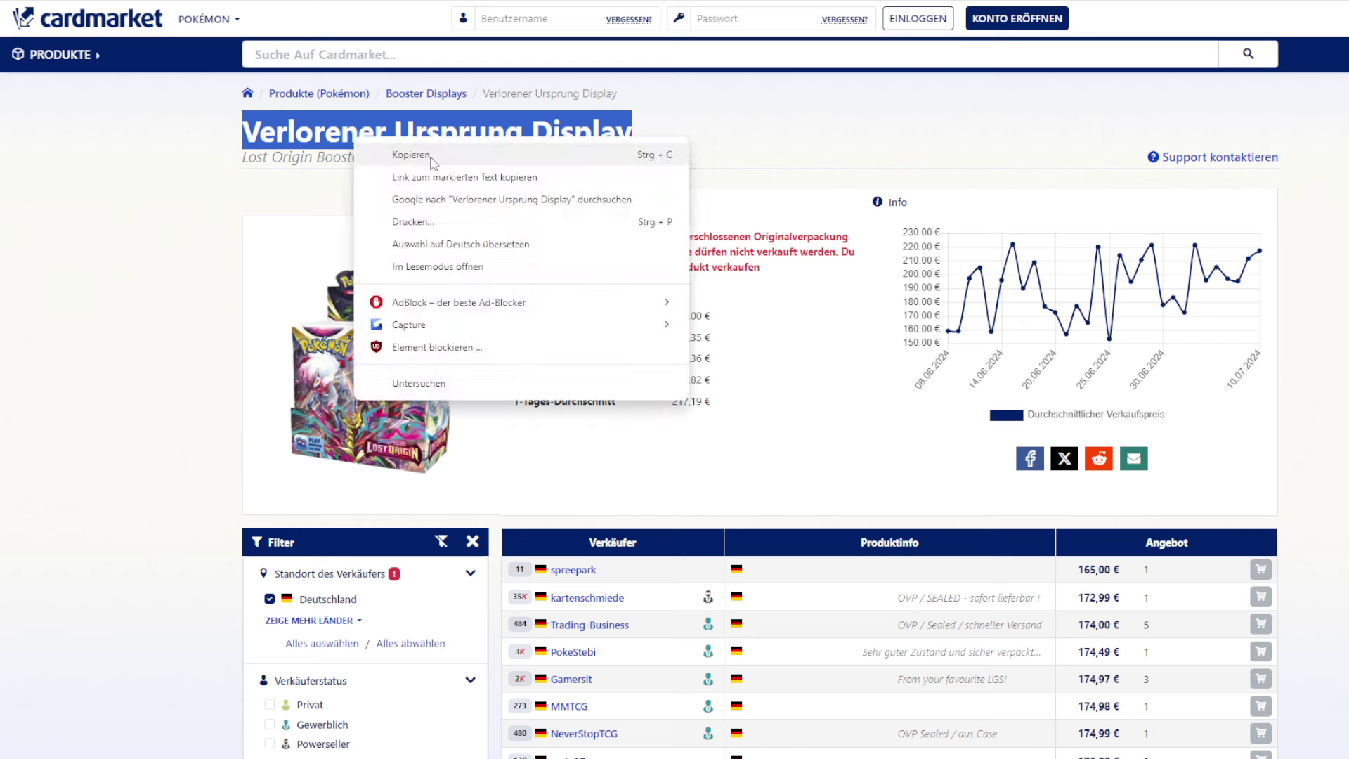
{"action": "left_click", "coordinate": [432, 157]}
{"action": "left_click", "coordinate": [746, 168]}
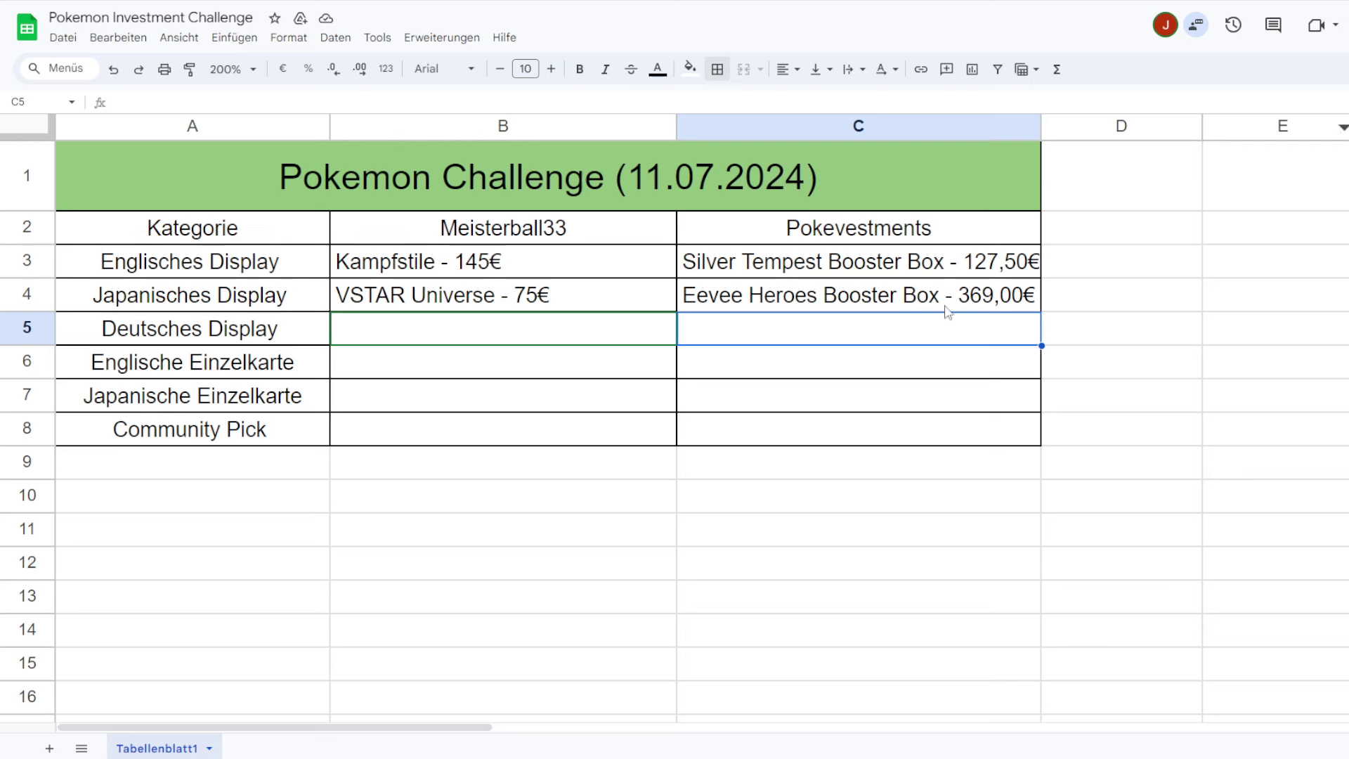
{"action": "right_click", "coordinate": [815, 328]}
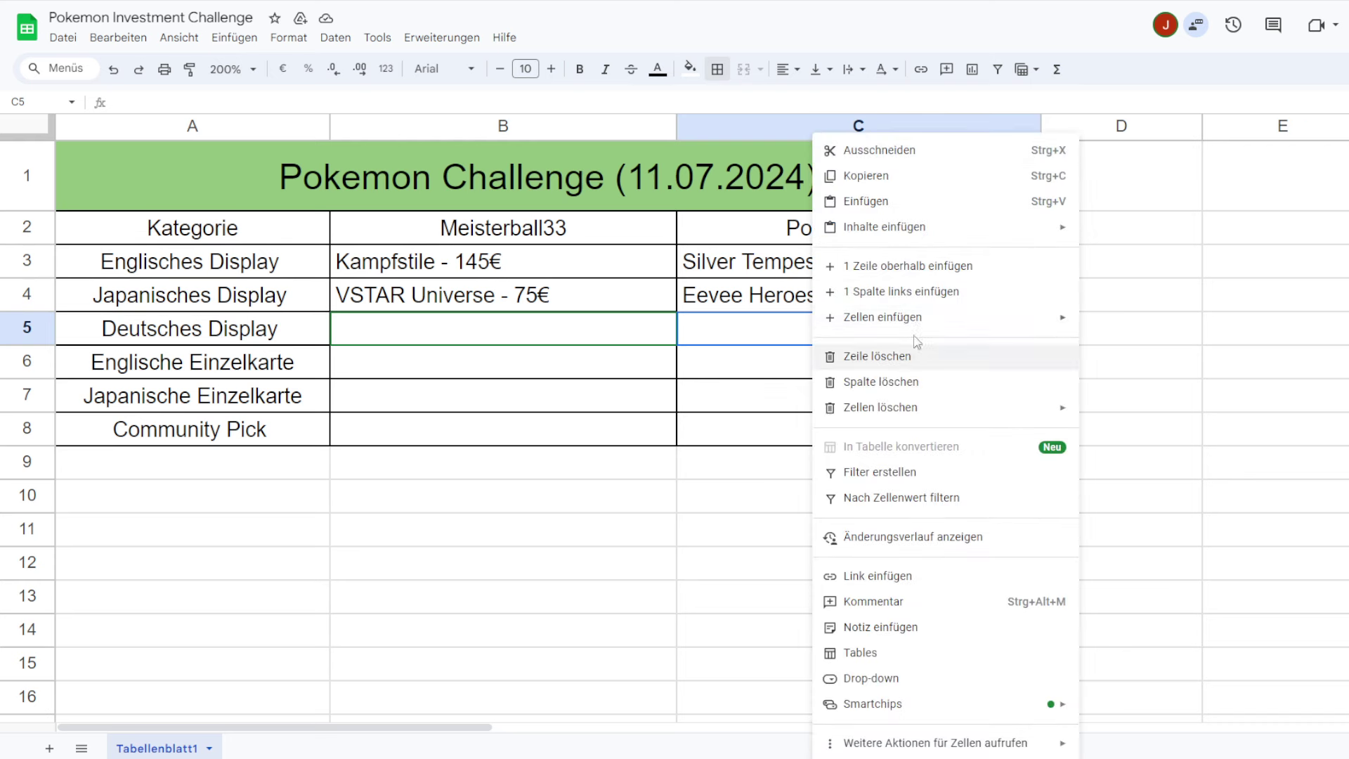
{"action": "left_click", "coordinate": [904, 209]}
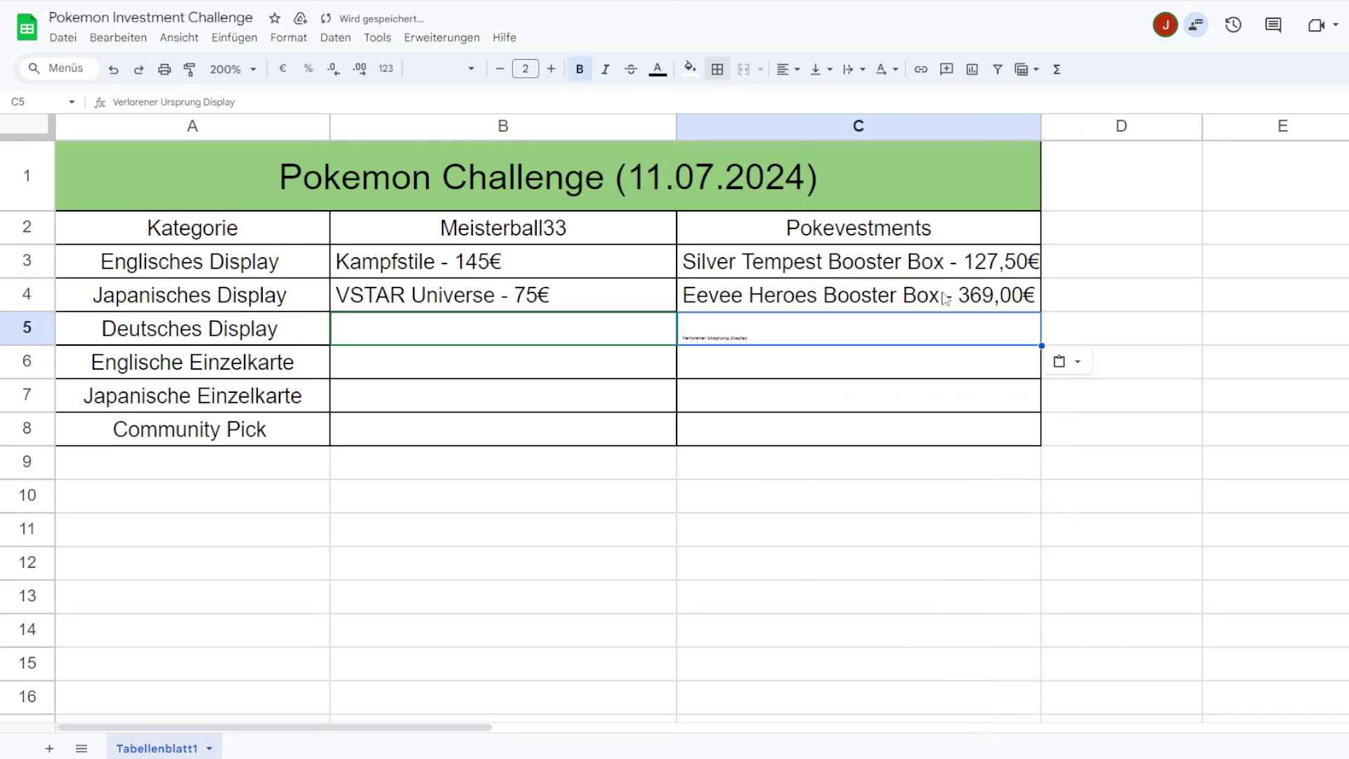
Set the pasted Verlorener Ursprung Display text to font size 10 and remove its bold formatting.
{"action": "left_click", "coordinate": [552, 68]}
{"action": "left_click", "coordinate": [551, 68]}
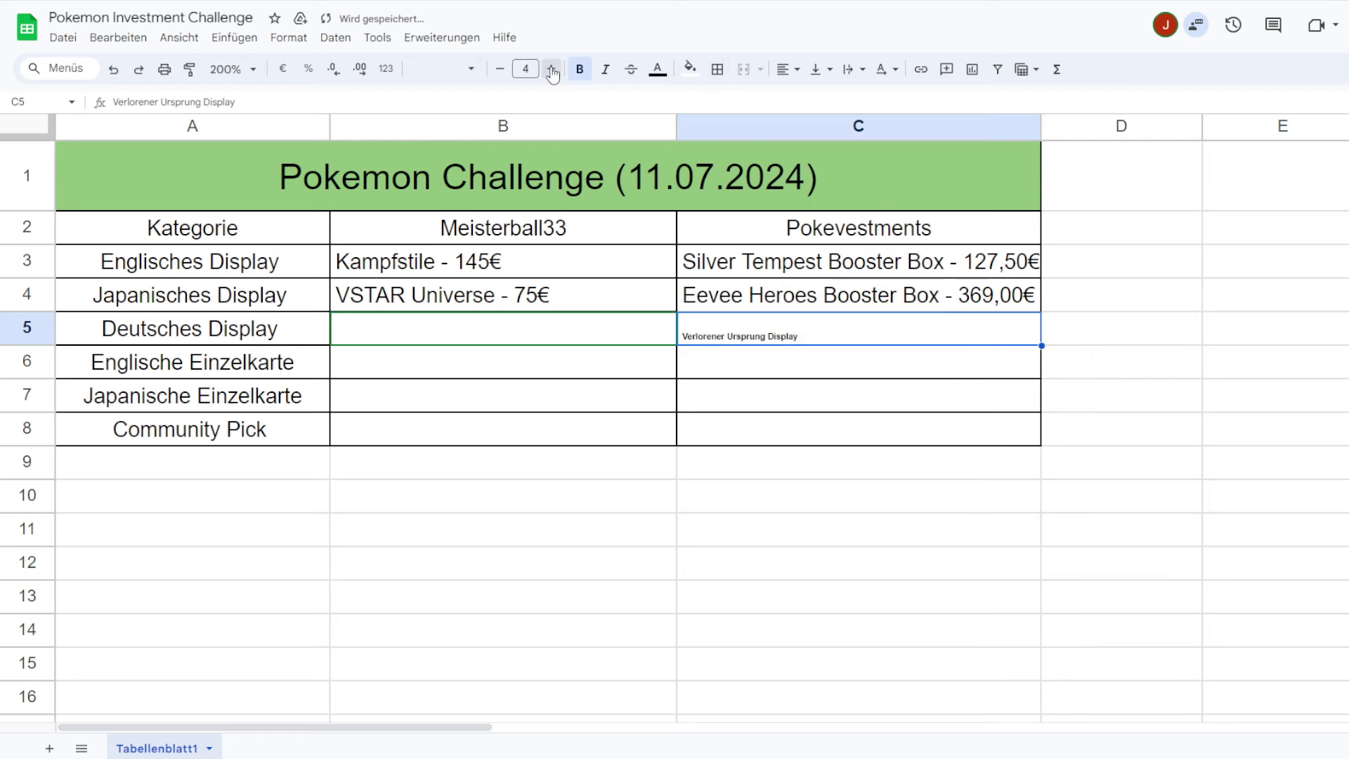
{"action": "left_click", "coordinate": [552, 69]}
{"action": "left_click", "coordinate": [552, 69]}
{"action": "left_click", "coordinate": [551, 69]}
{"action": "left_click", "coordinate": [551, 69]}
{"action": "left_click", "coordinate": [552, 69]}
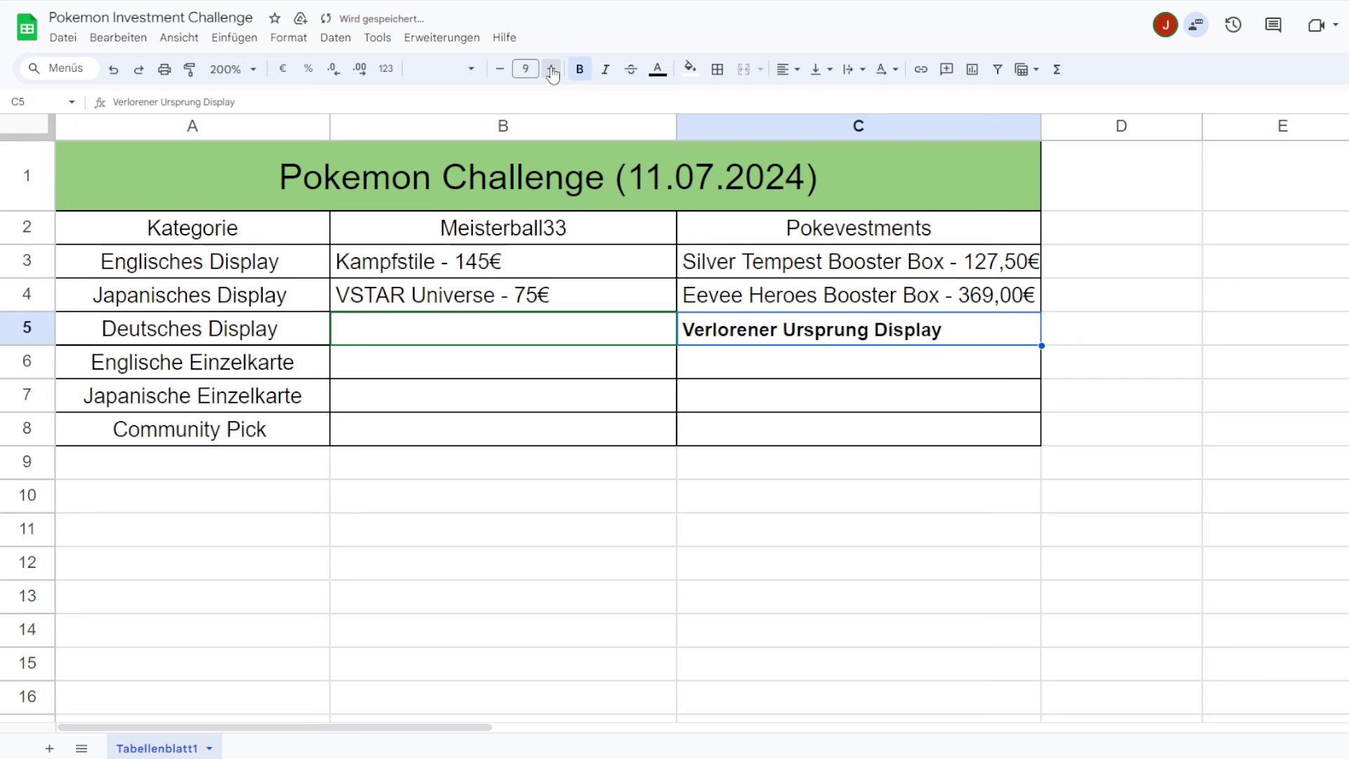
{"action": "left_click", "coordinate": [551, 69]}
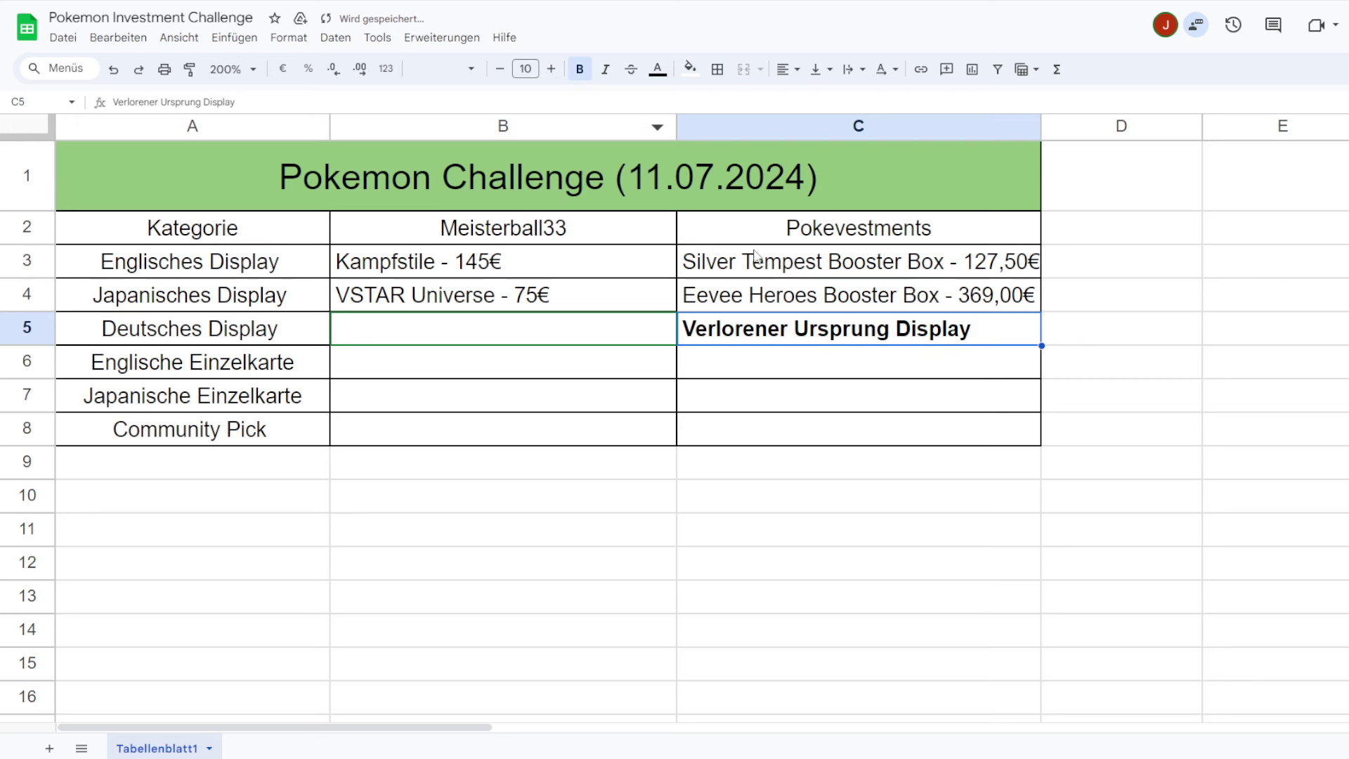
{"action": "left_click", "coordinate": [579, 69]}
Append the price "- 165,00€" to the Verlorener Ursprung Display entry in cell C5.
{"action": "double_click", "coordinate": [965, 330]}
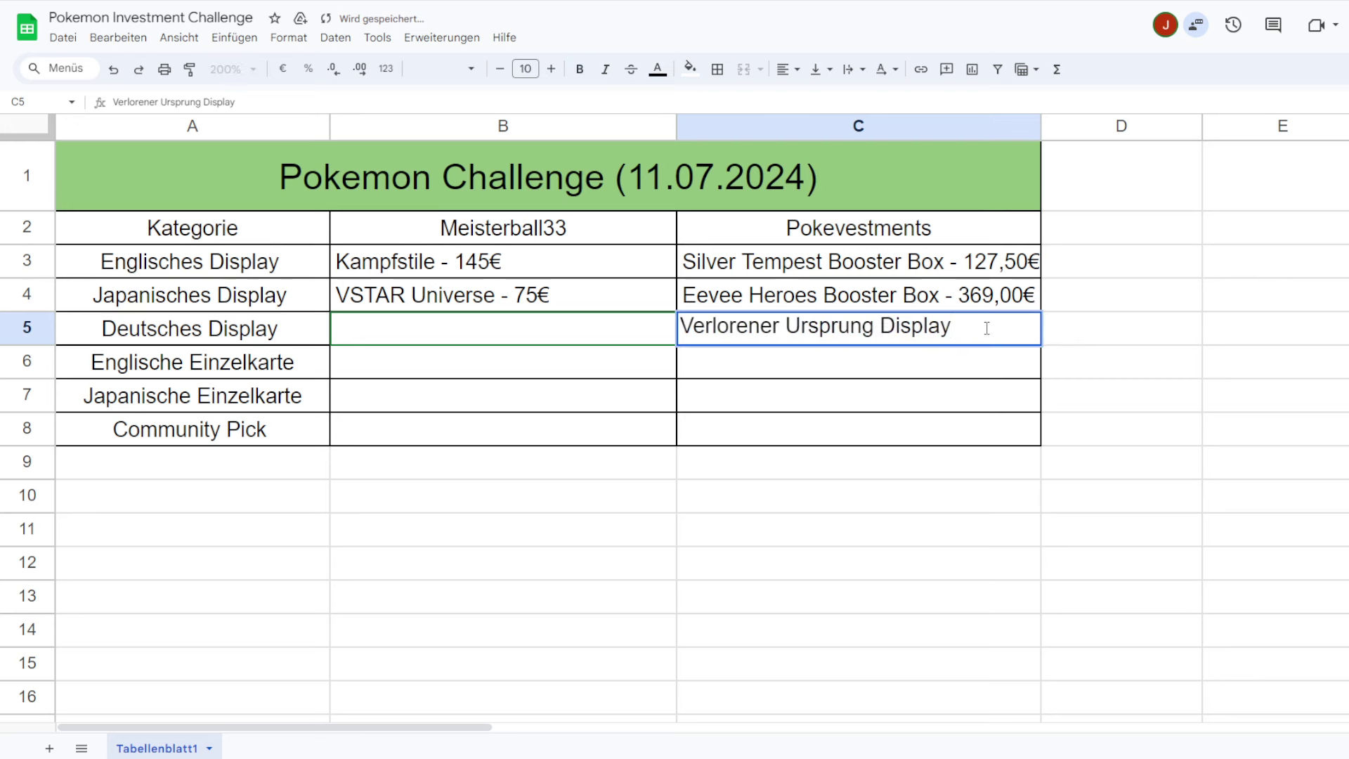
{"action": "type", "text": "- 165"}
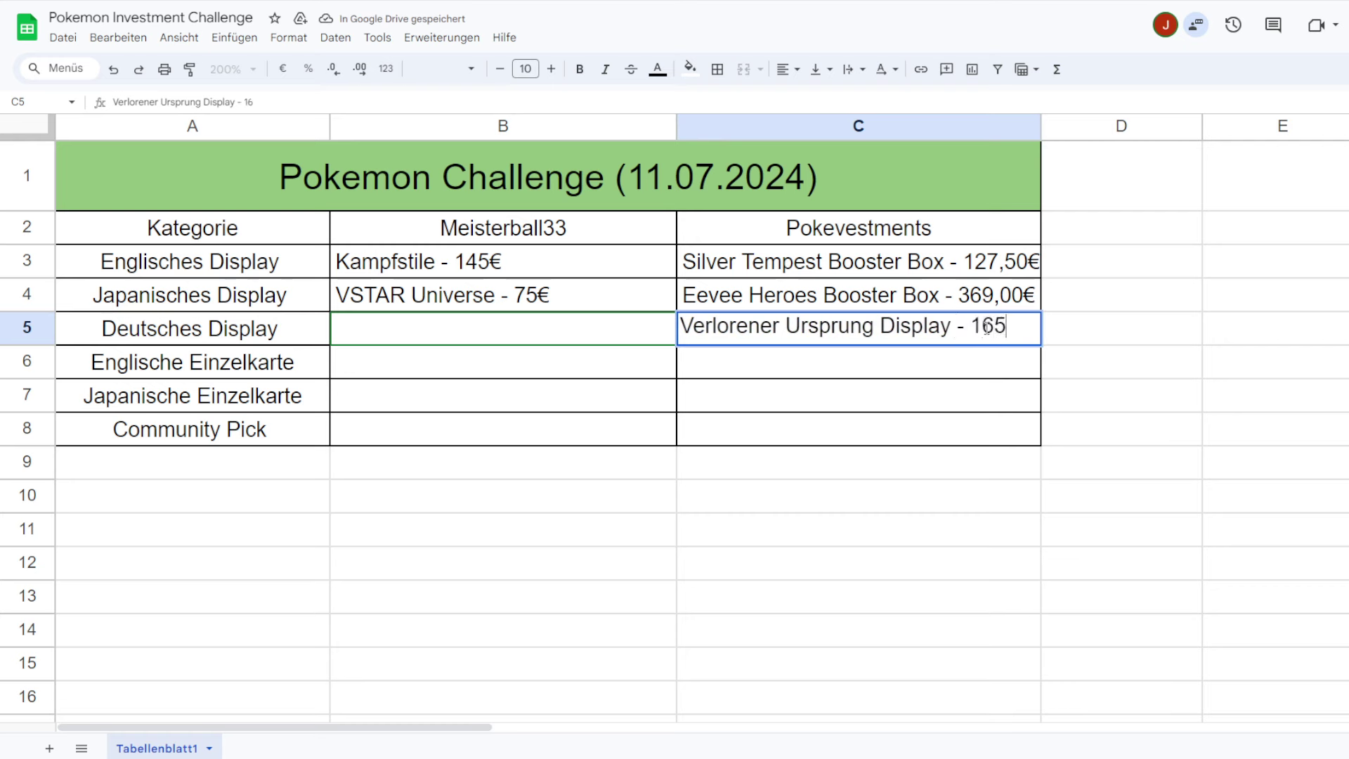
{"action": "type", "text": "€"}
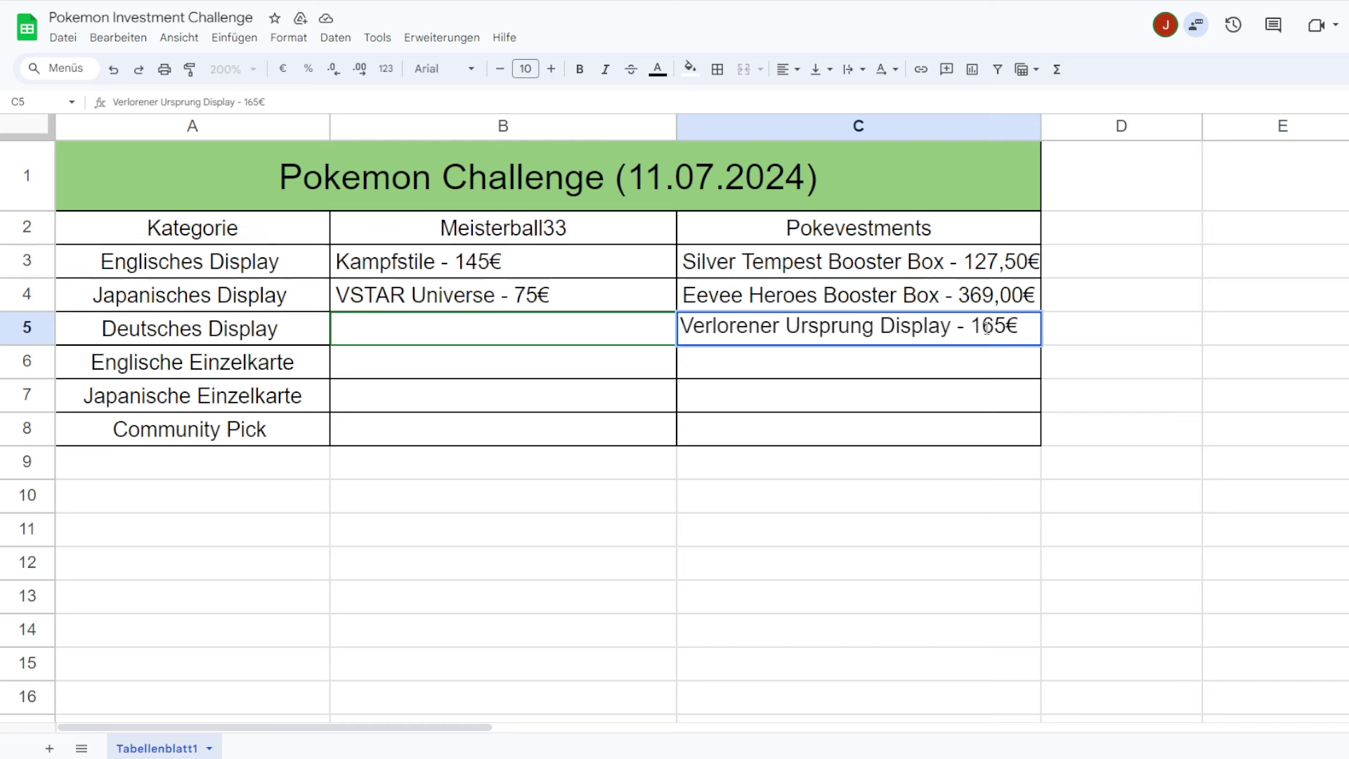
{"action": "key", "text": "Left"}
{"action": "type", "text": ",00"}
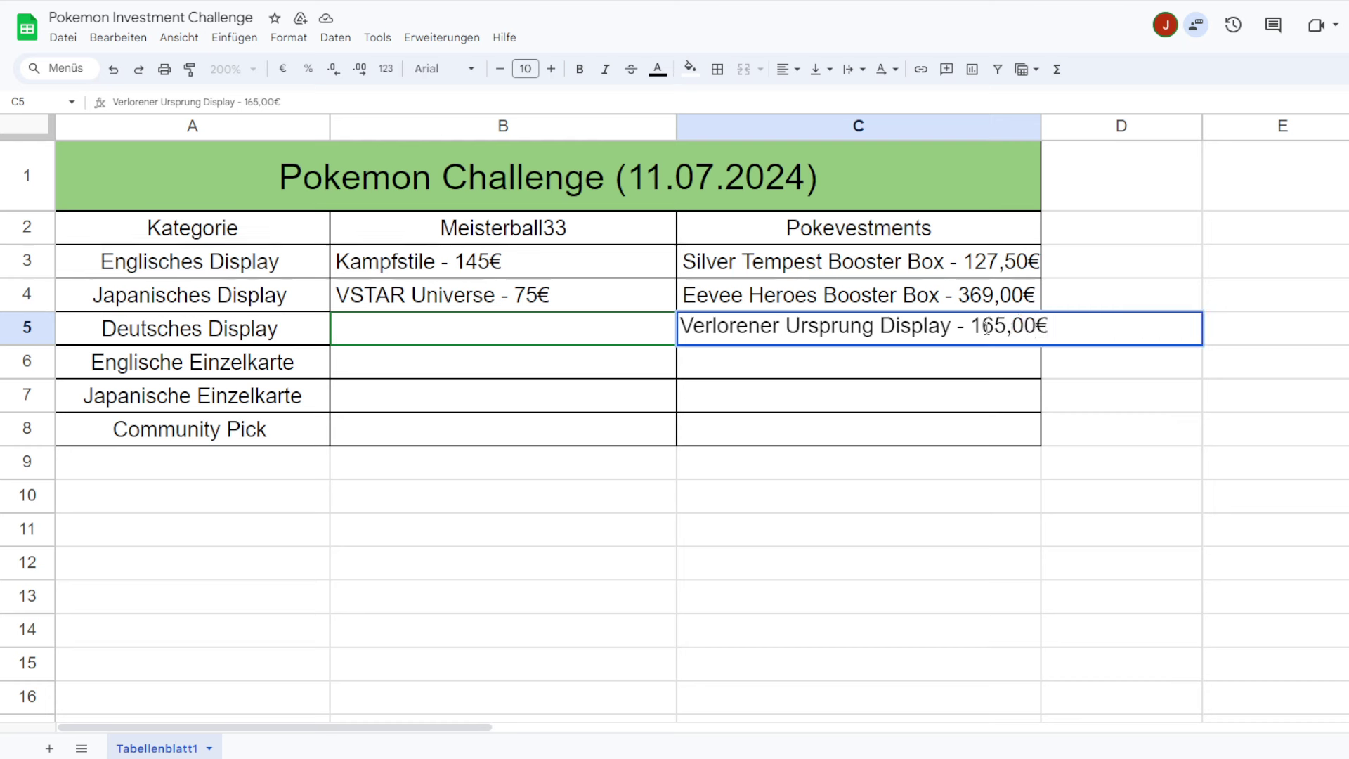
{"action": "left_click", "coordinate": [989, 362]}
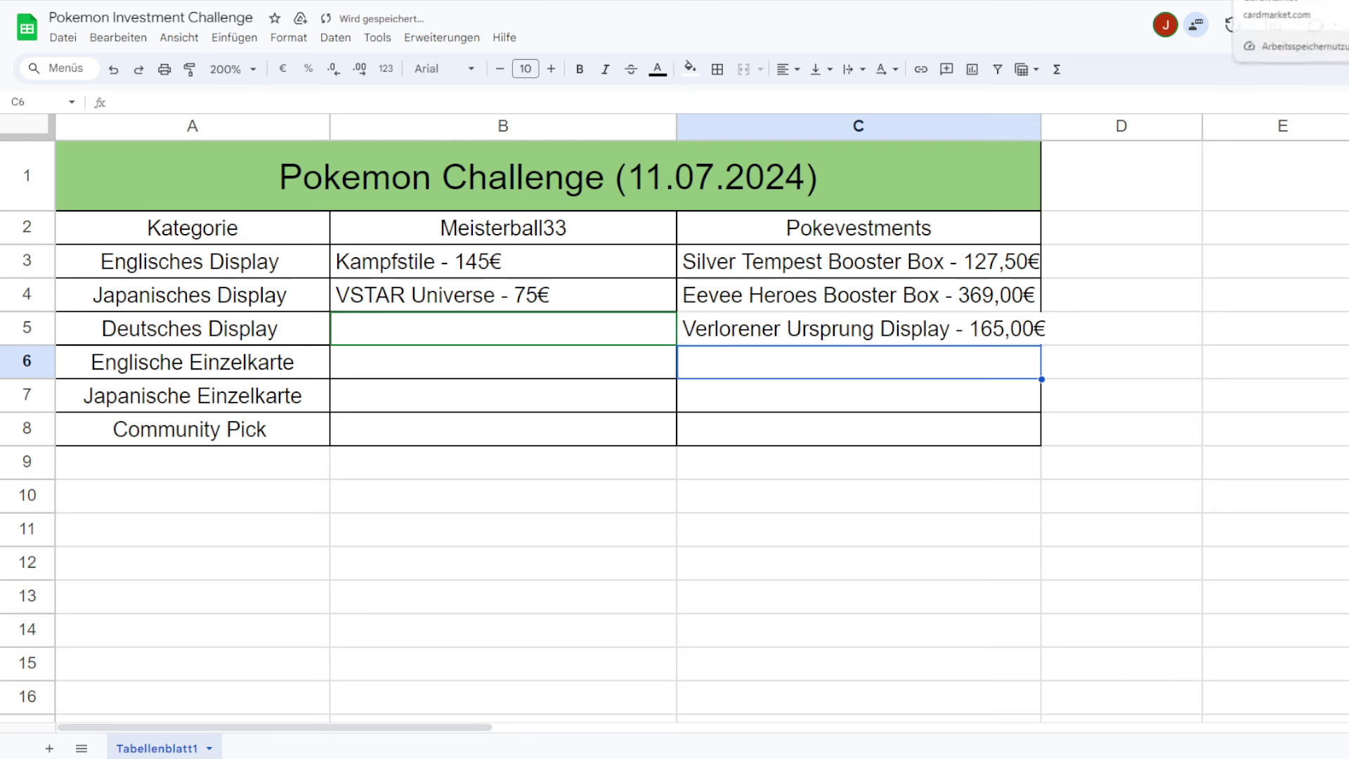
Switch to Cardmarket, search for "strahlende ster" and open the Strahlende Sterne Display product page.
{"action": "left_click", "coordinate": [1278, 2]}
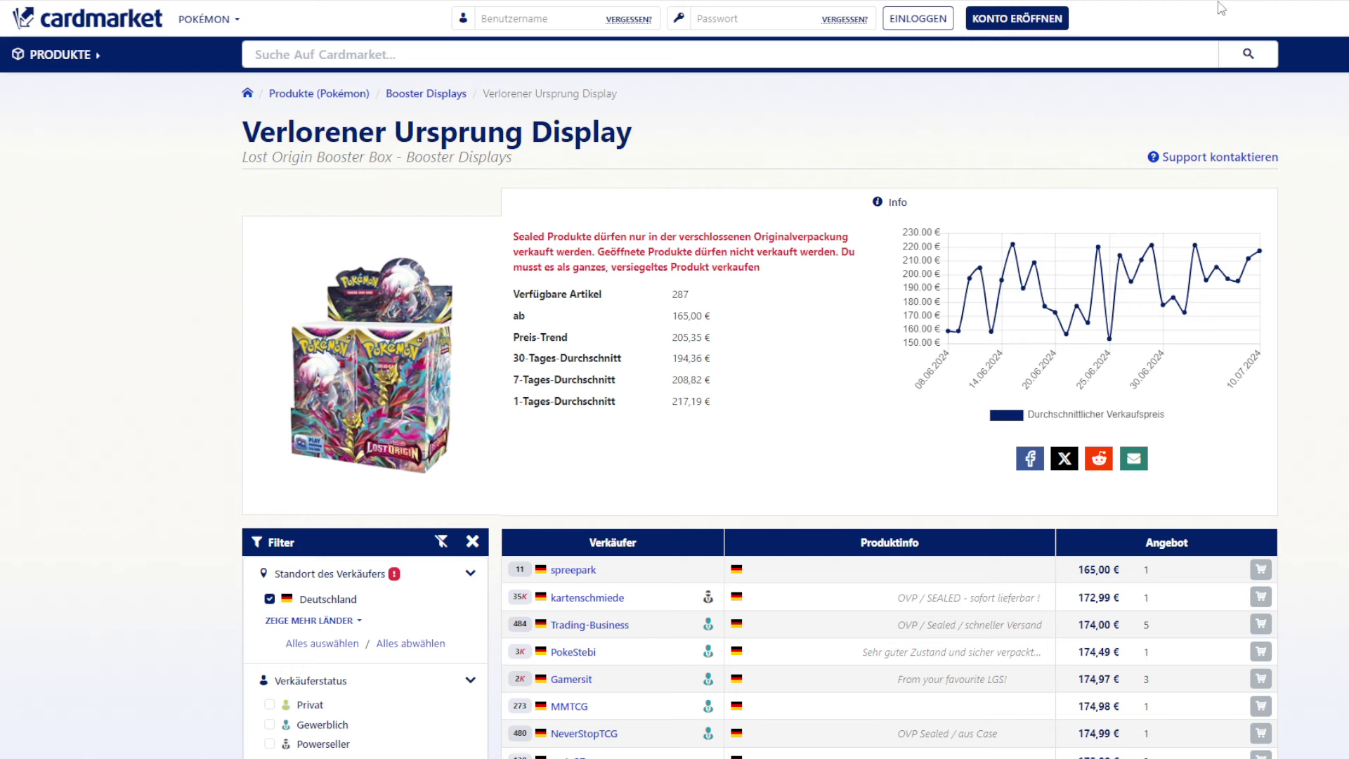
{"action": "left_click", "coordinate": [708, 64]}
{"action": "type", "text": "st"}
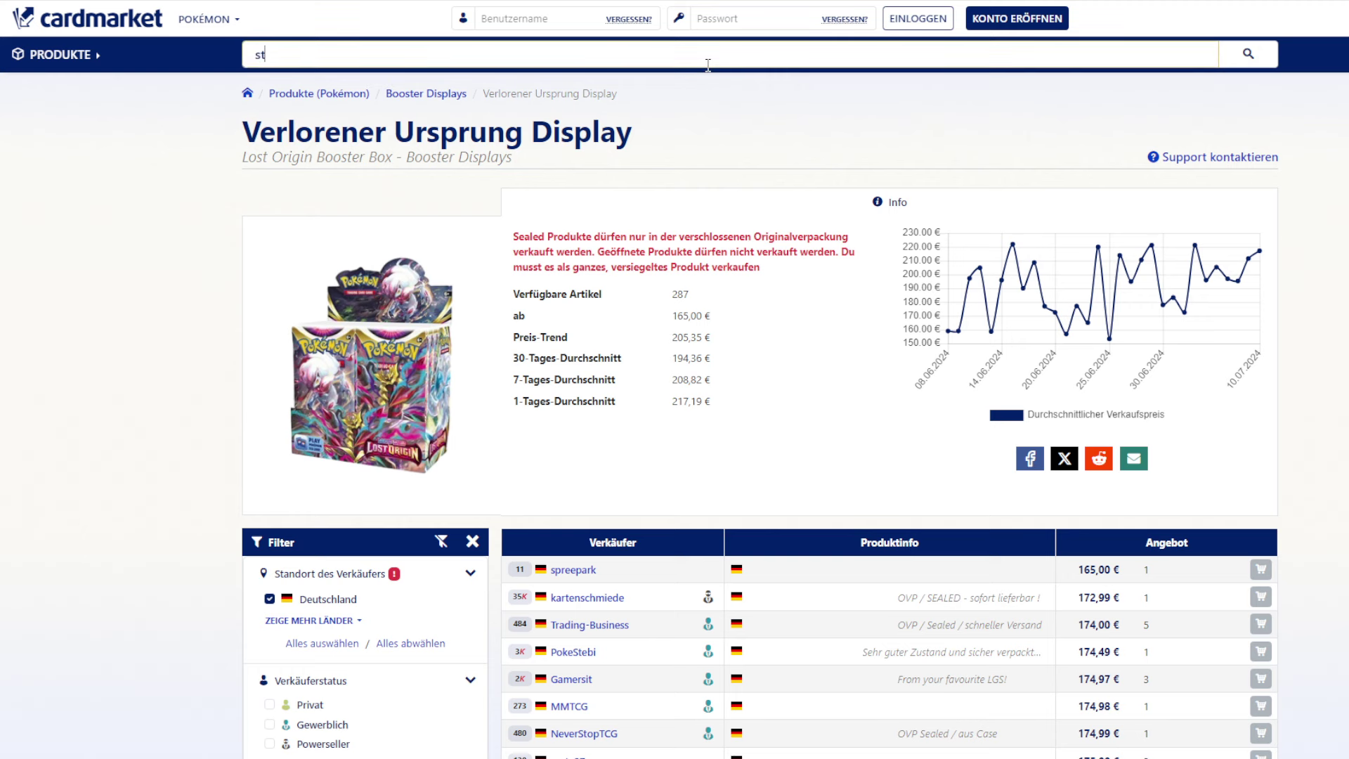
{"action": "type", "text": "rahl"}
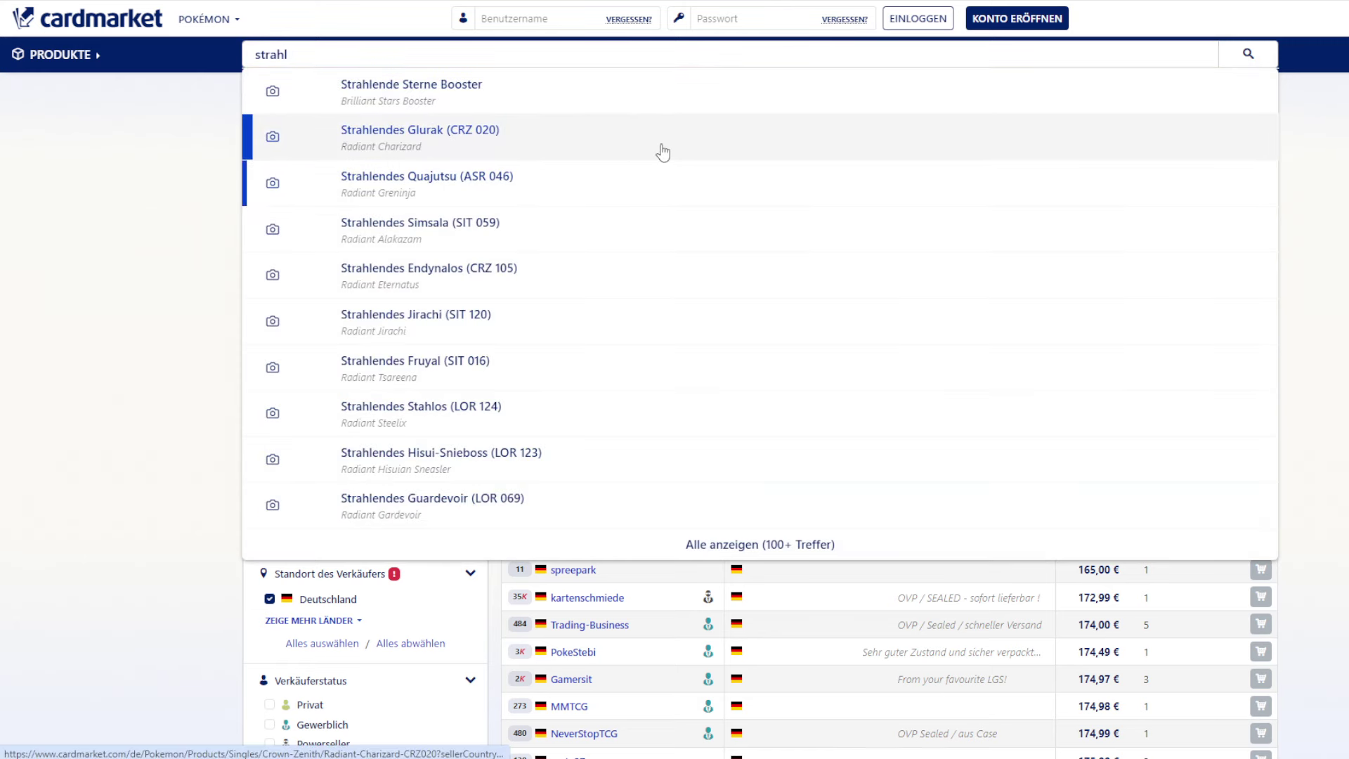
{"action": "type", "text": "ende ster"}
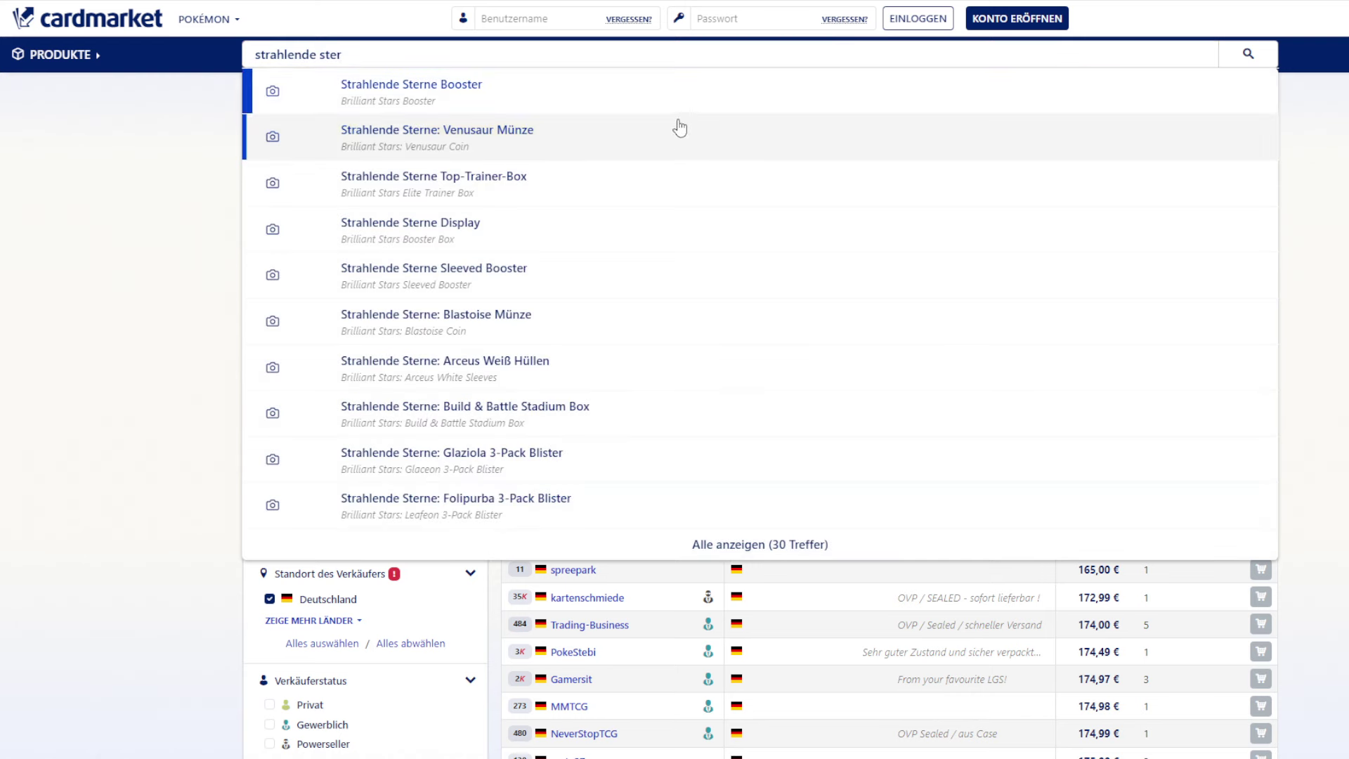
{"action": "left_click", "coordinate": [818, 247]}
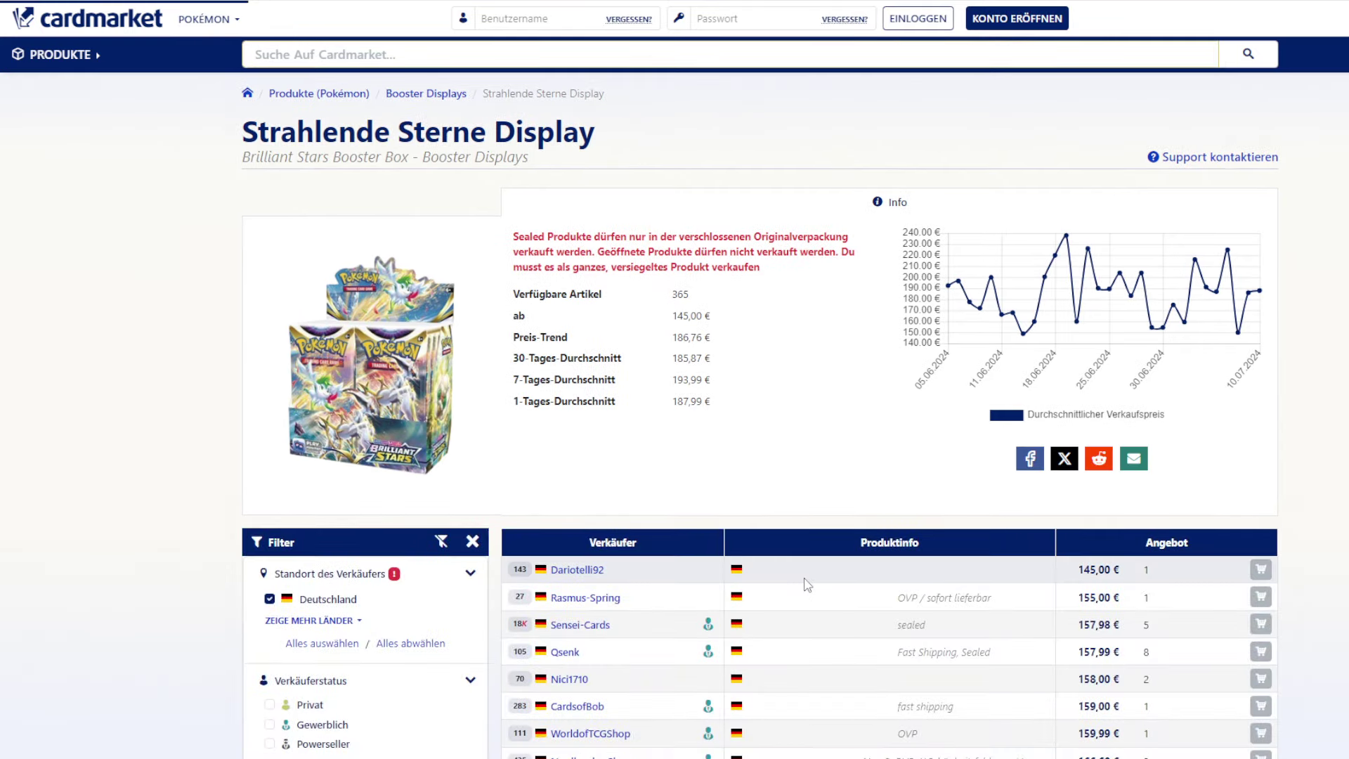
Examine the cheapest German-language offer for the Strahlende Sterne Display.
{"action": "scroll", "coordinate": [808, 246], "scroll_direction": "down", "scroll_amount": 3}
{"action": "left_click_drag", "start_coordinate": [1072, 330], "coordinate": [1117, 330]}
{"action": "left_click", "coordinate": [1117, 330]}
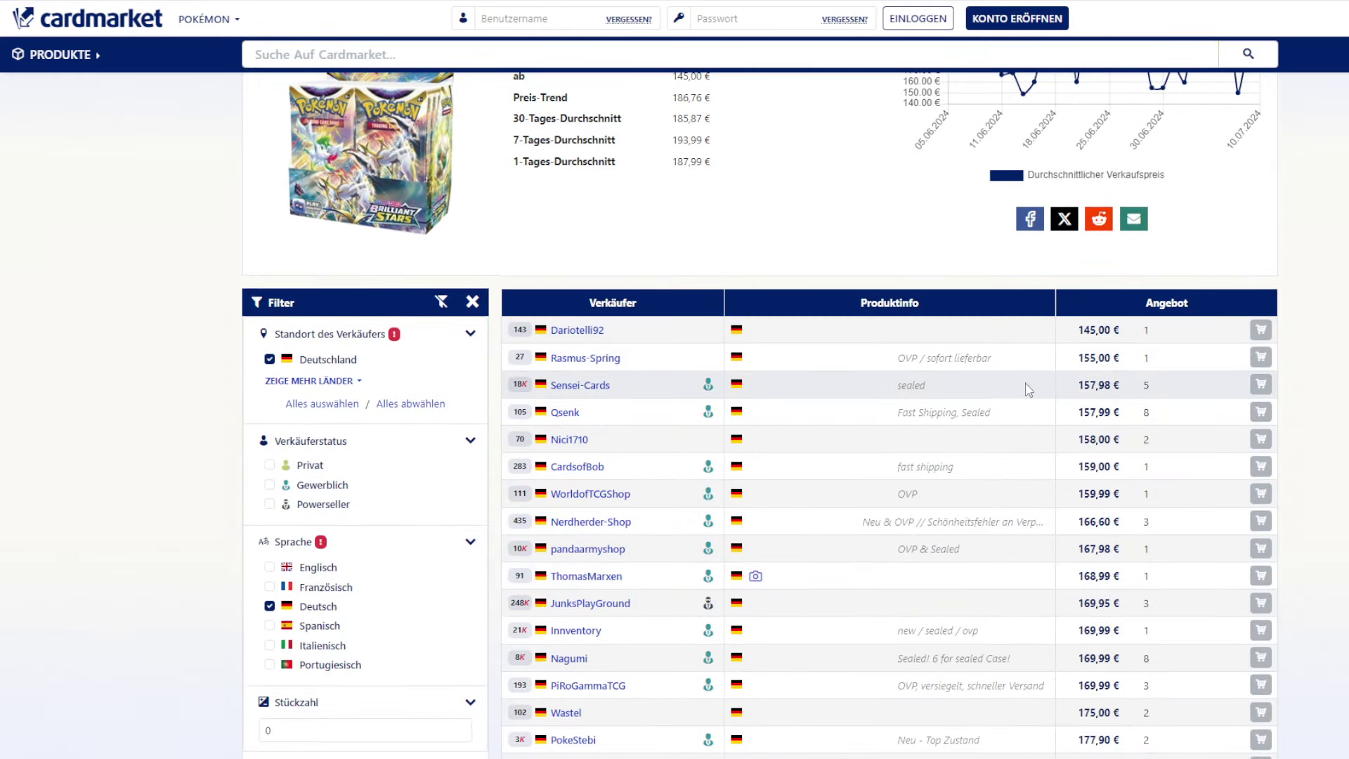
Remove the Deutschland seller location filter and switch the offer language from Deutsch to Englisch.
{"action": "left_click", "coordinate": [308, 361]}
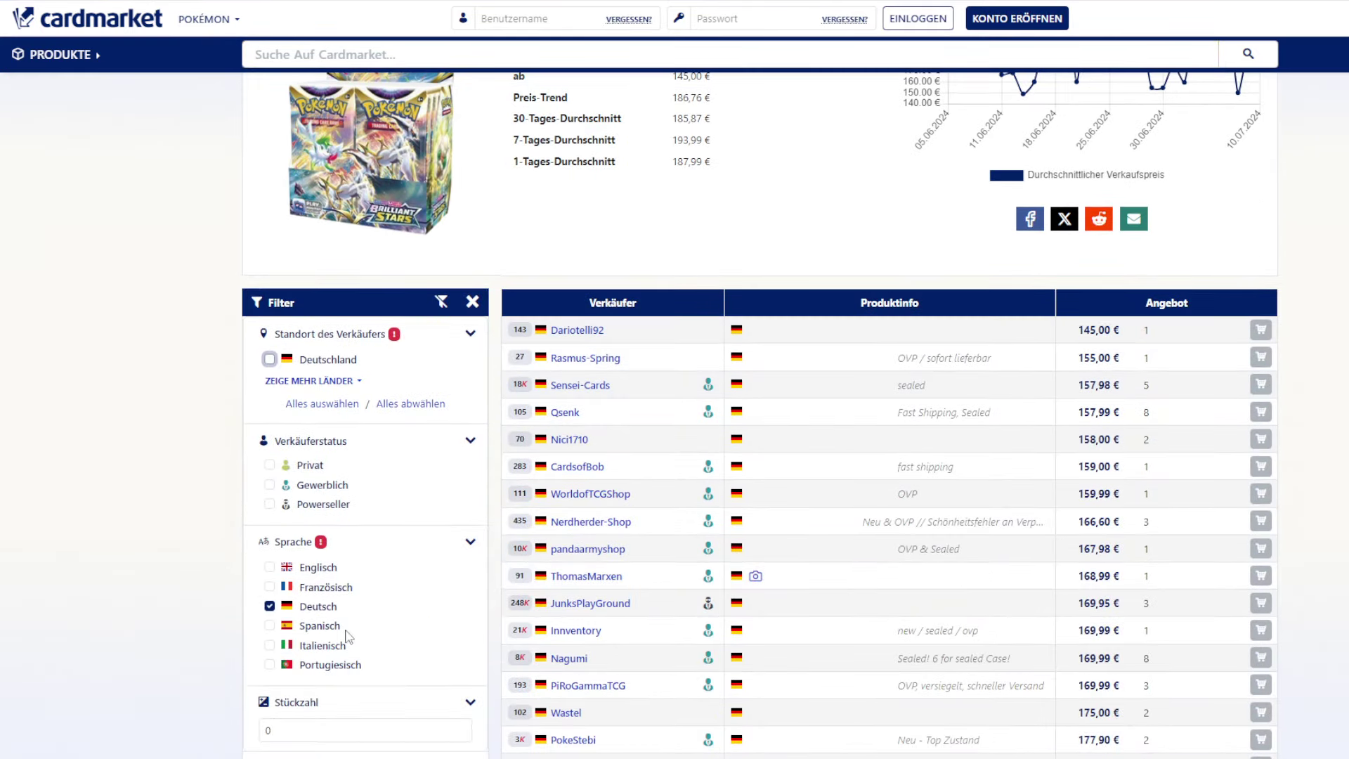
{"action": "left_click", "coordinate": [316, 606]}
{"action": "left_click", "coordinate": [314, 568]}
{"action": "scroll", "coordinate": [428, 609], "scroll_direction": "down", "scroll_amount": 3}
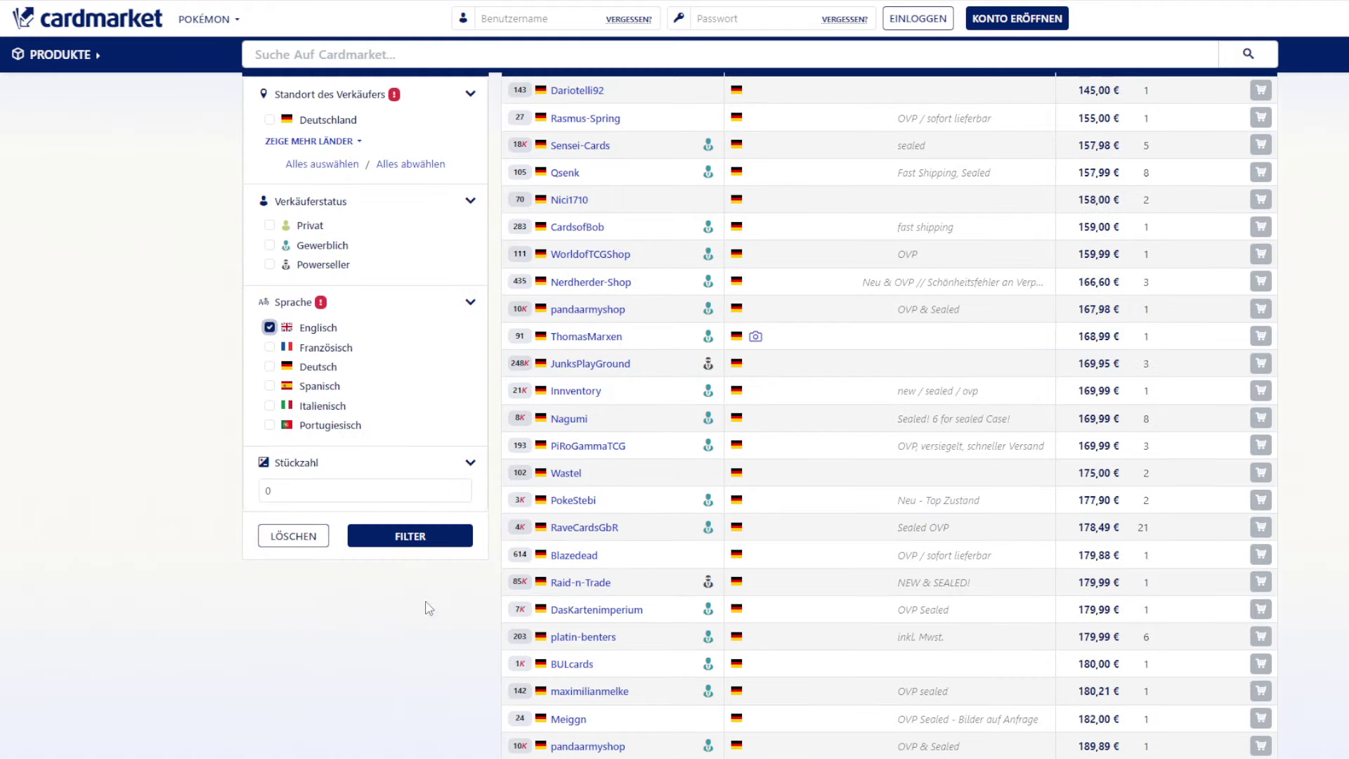
{"action": "left_click", "coordinate": [408, 538]}
Examine the English-language seller offers, product notes and price history of the Strahlende Sterne Display.
{"action": "scroll", "coordinate": [1033, 603], "scroll_direction": "down", "scroll_amount": 6}
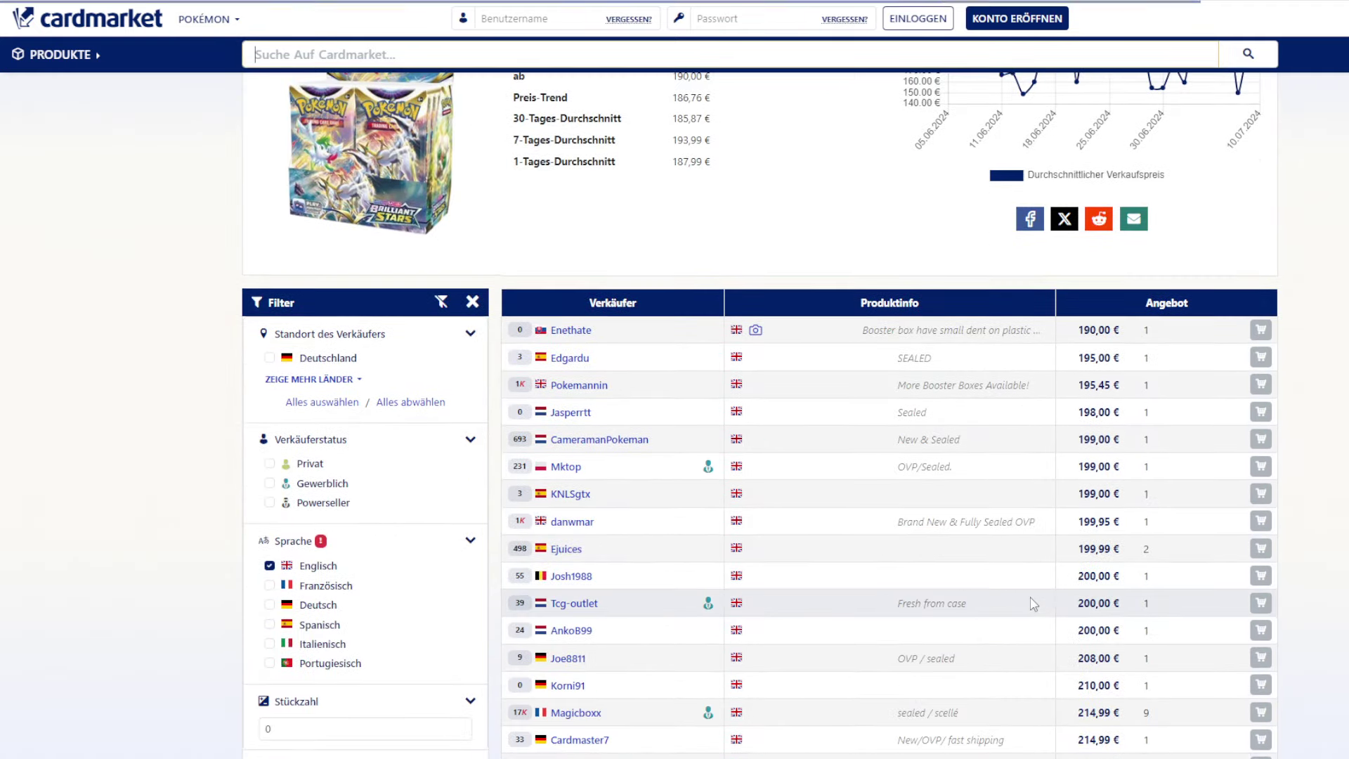
{"action": "left_click", "coordinate": [255, 54]}
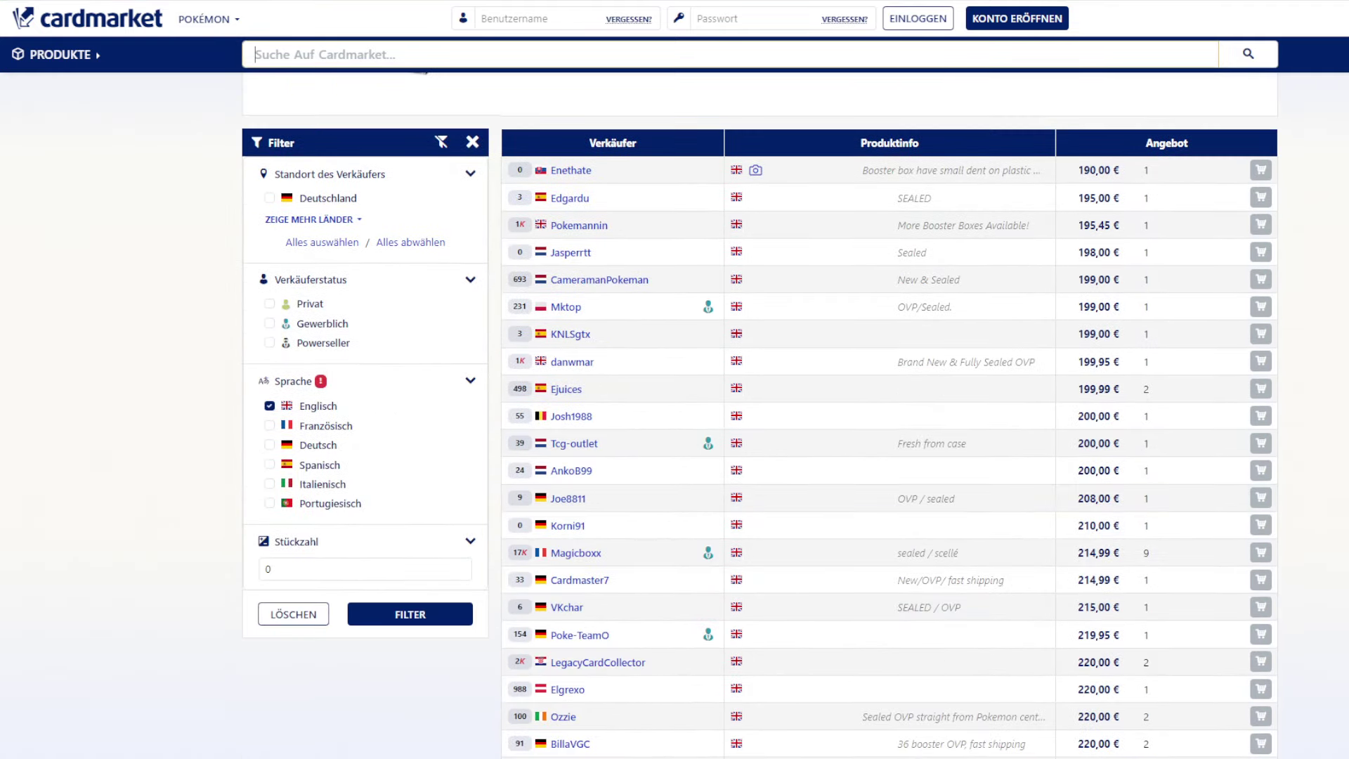
{"action": "scroll", "coordinate": [759, 415], "scroll_direction": "up", "scroll_amount": 6}
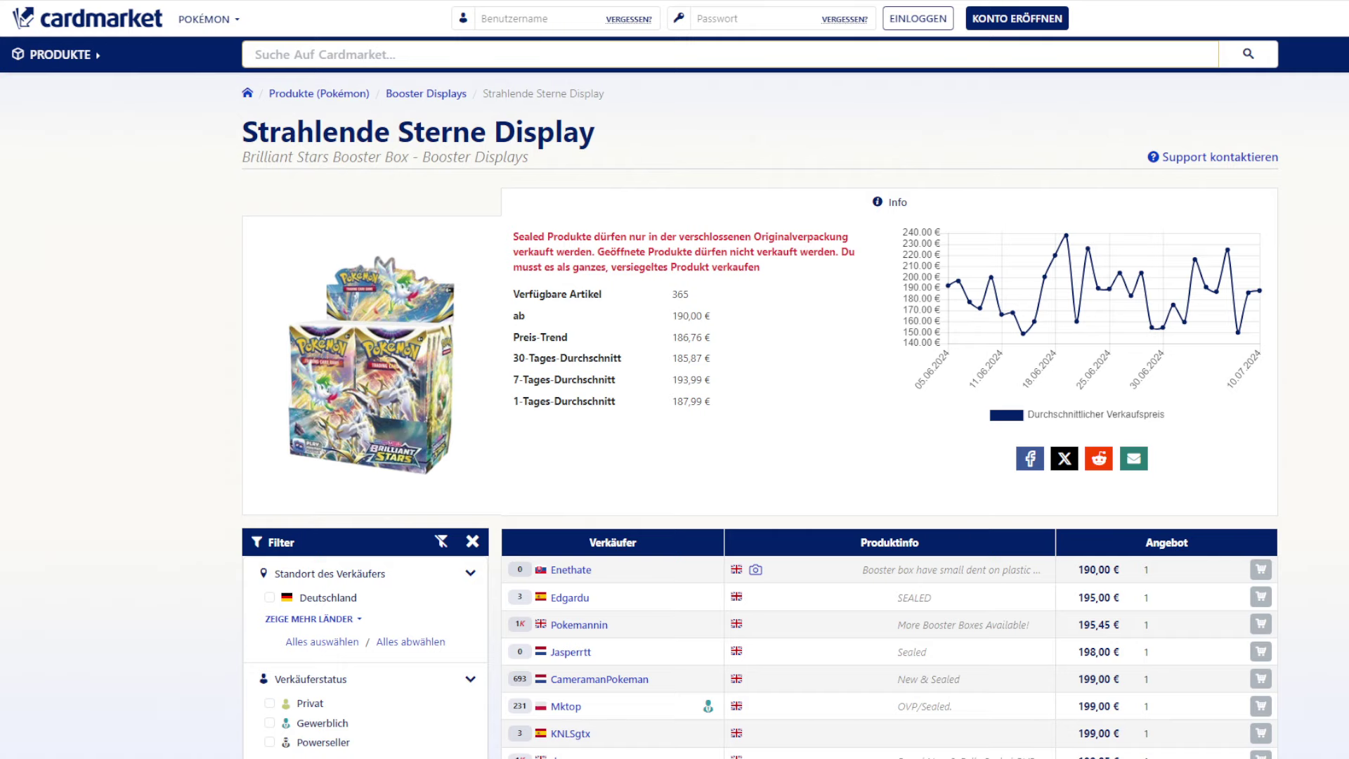
{"action": "scroll", "coordinate": [1297, 345], "scroll_direction": "down", "scroll_amount": 14}
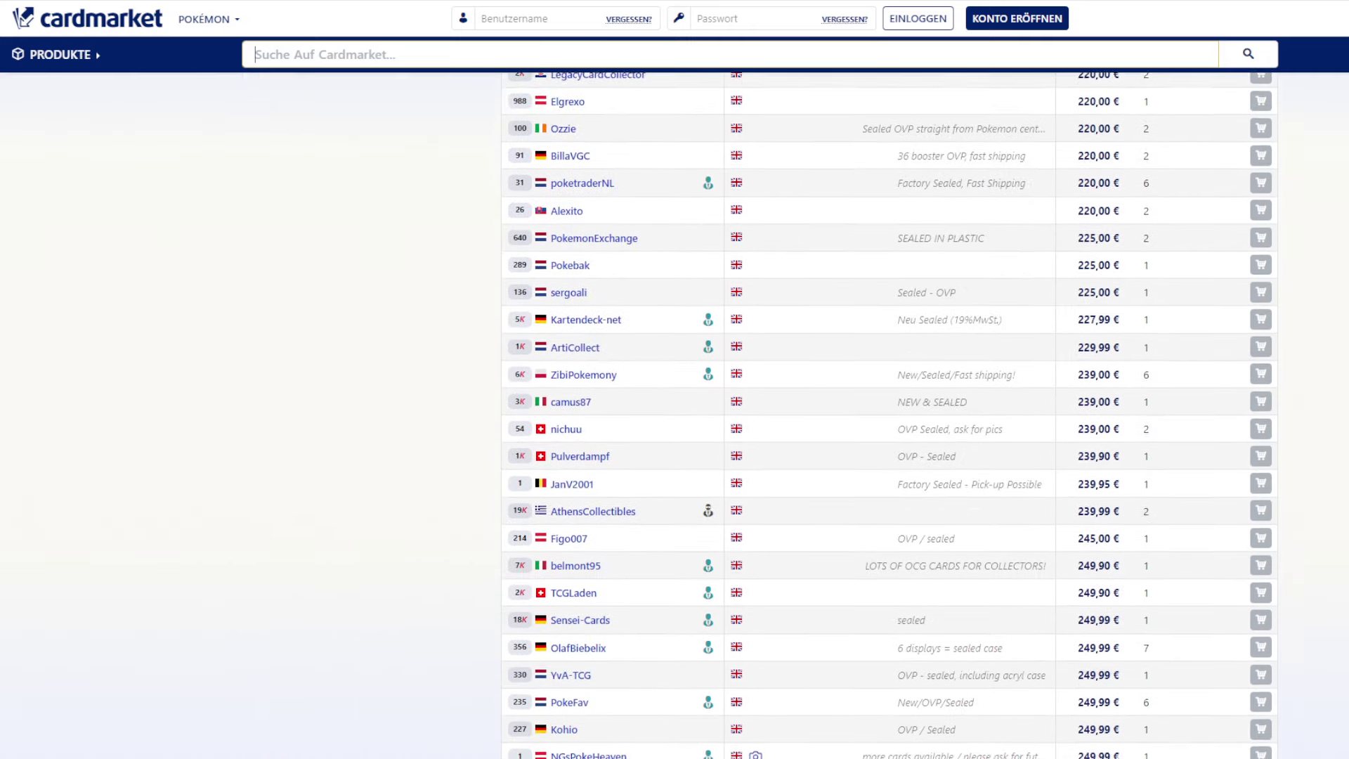
{"action": "scroll", "coordinate": [1299, 35], "scroll_direction": "up", "scroll_amount": 15}
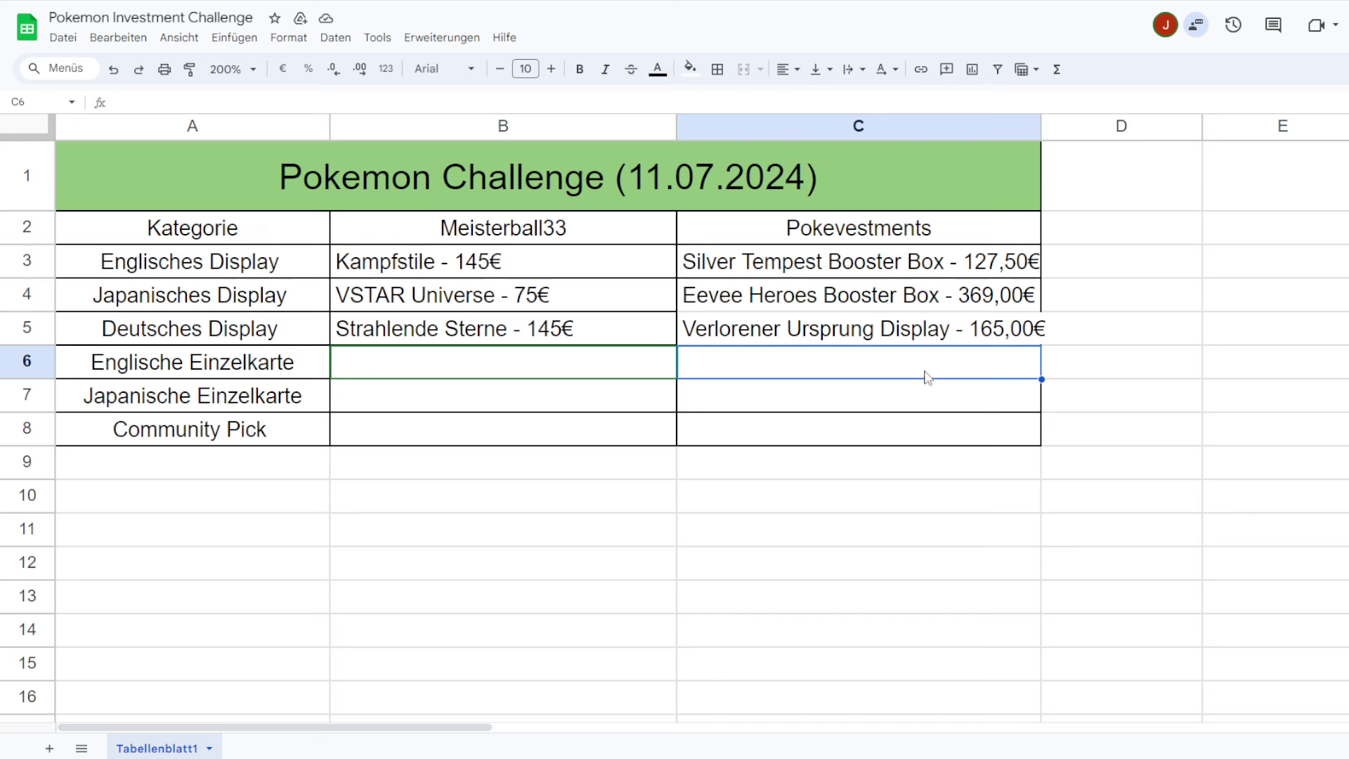
Apply a top border to the Verlorener Ursprung Display cell in the Pokevestments column and reselect that cell.
{"action": "left_click", "coordinate": [959, 333]}
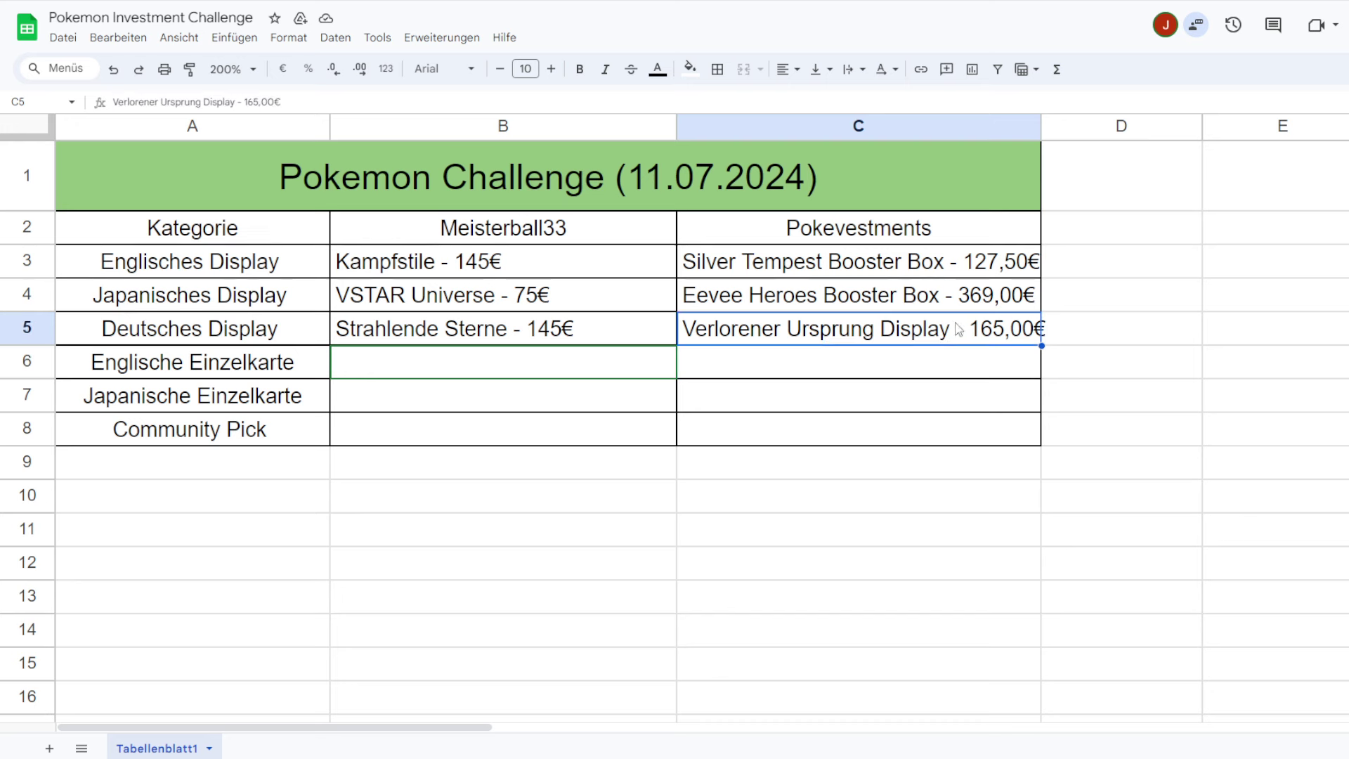
{"action": "left_click", "coordinate": [718, 69]}
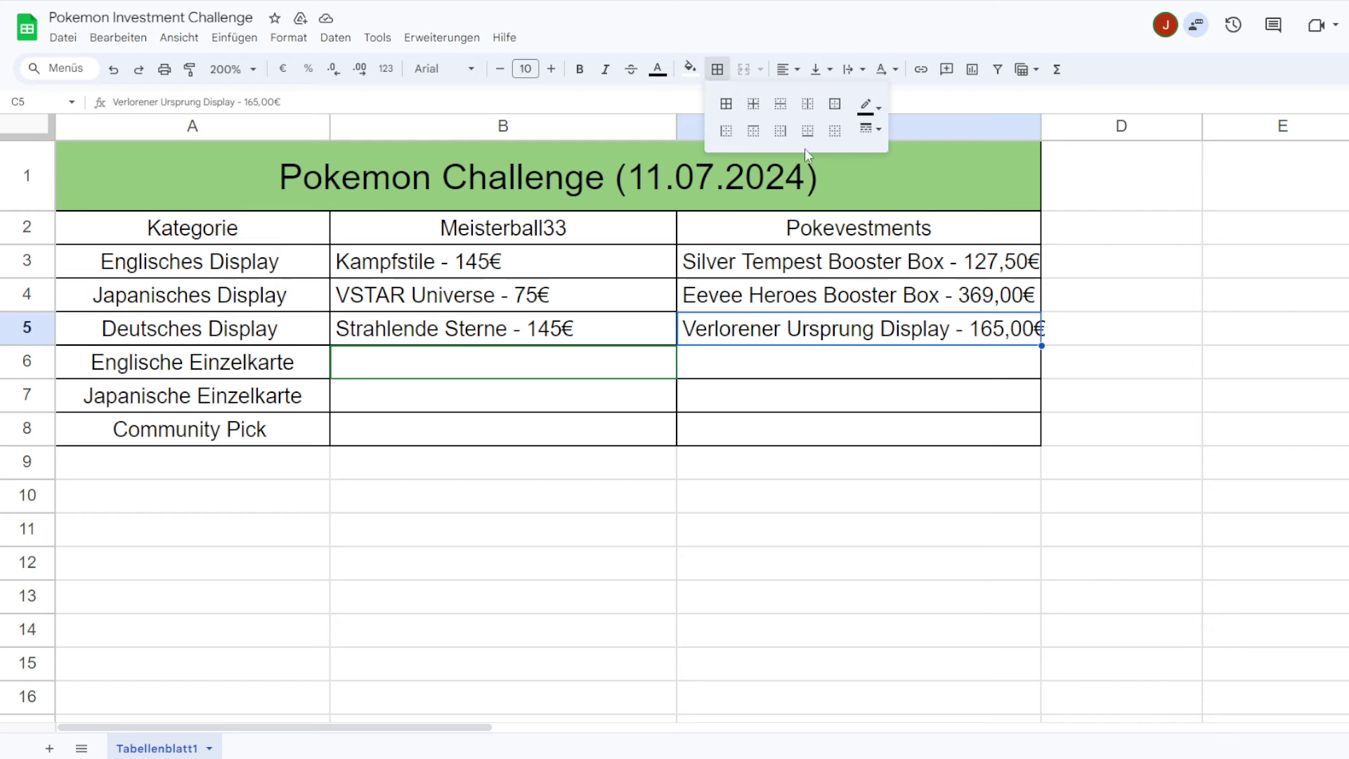
{"action": "left_click", "coordinate": [752, 131]}
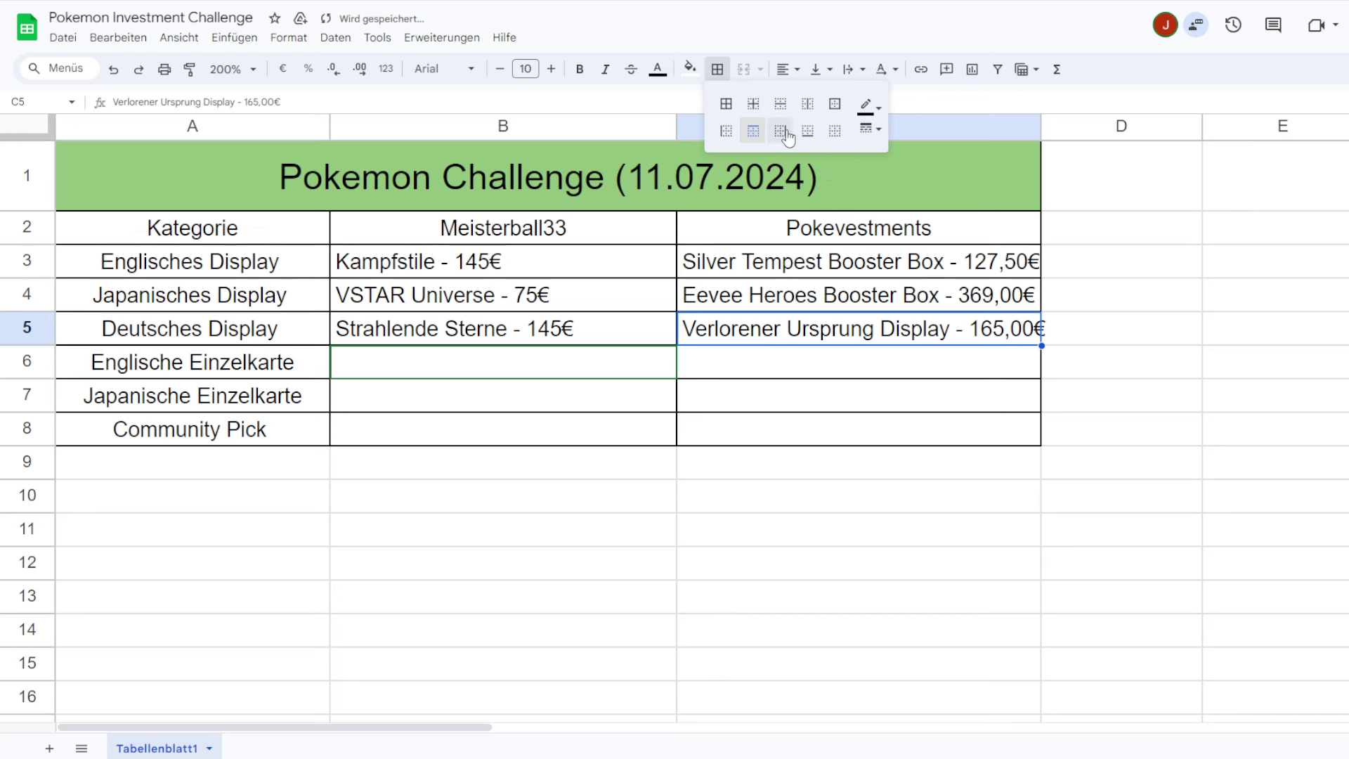
{"action": "left_click", "coordinate": [515, 342]}
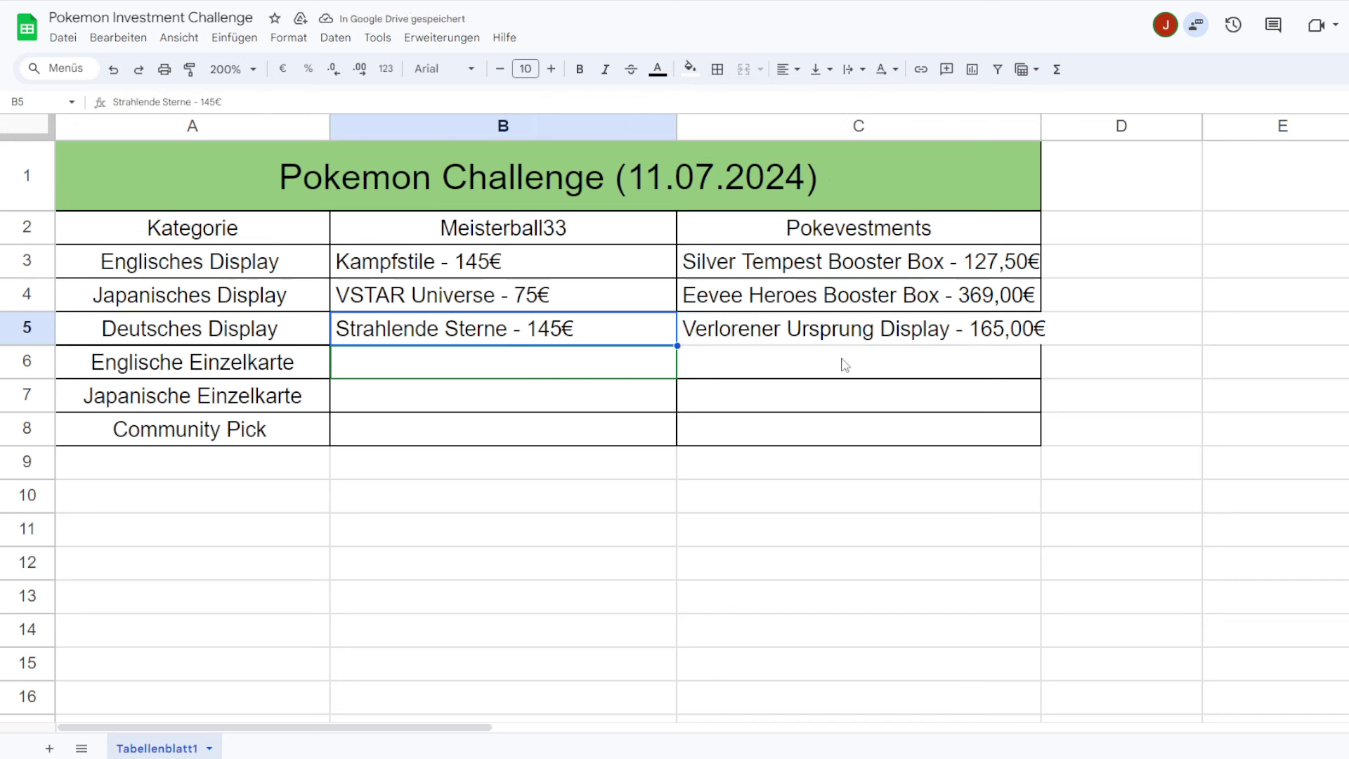
{"action": "left_click", "coordinate": [878, 336]}
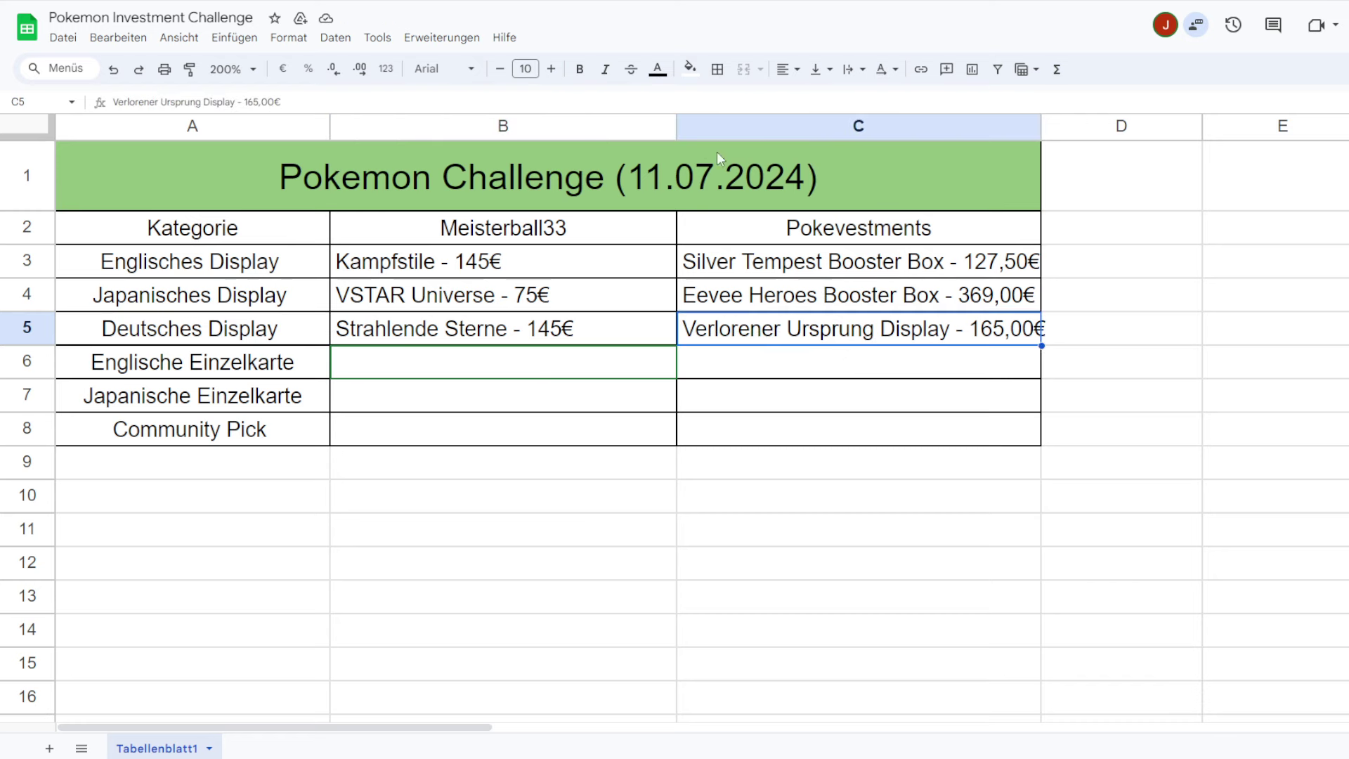
Apply a bottom border to the Verlorener Ursprung Display cell, then select the Japanische Einzelkarte cell in the Pokevestments column.
{"action": "left_click", "coordinate": [717, 69]}
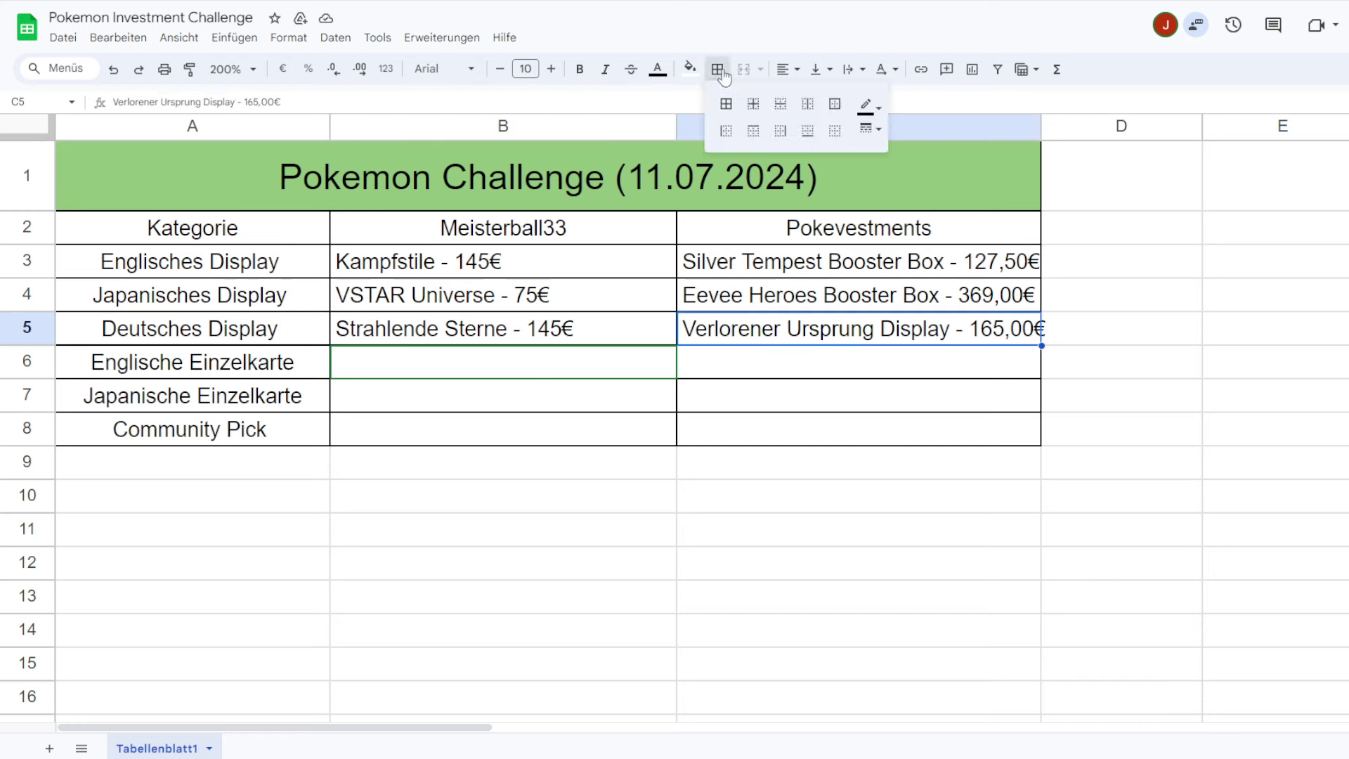
{"action": "left_click", "coordinate": [807, 131]}
{"action": "left_click", "coordinate": [930, 404]}
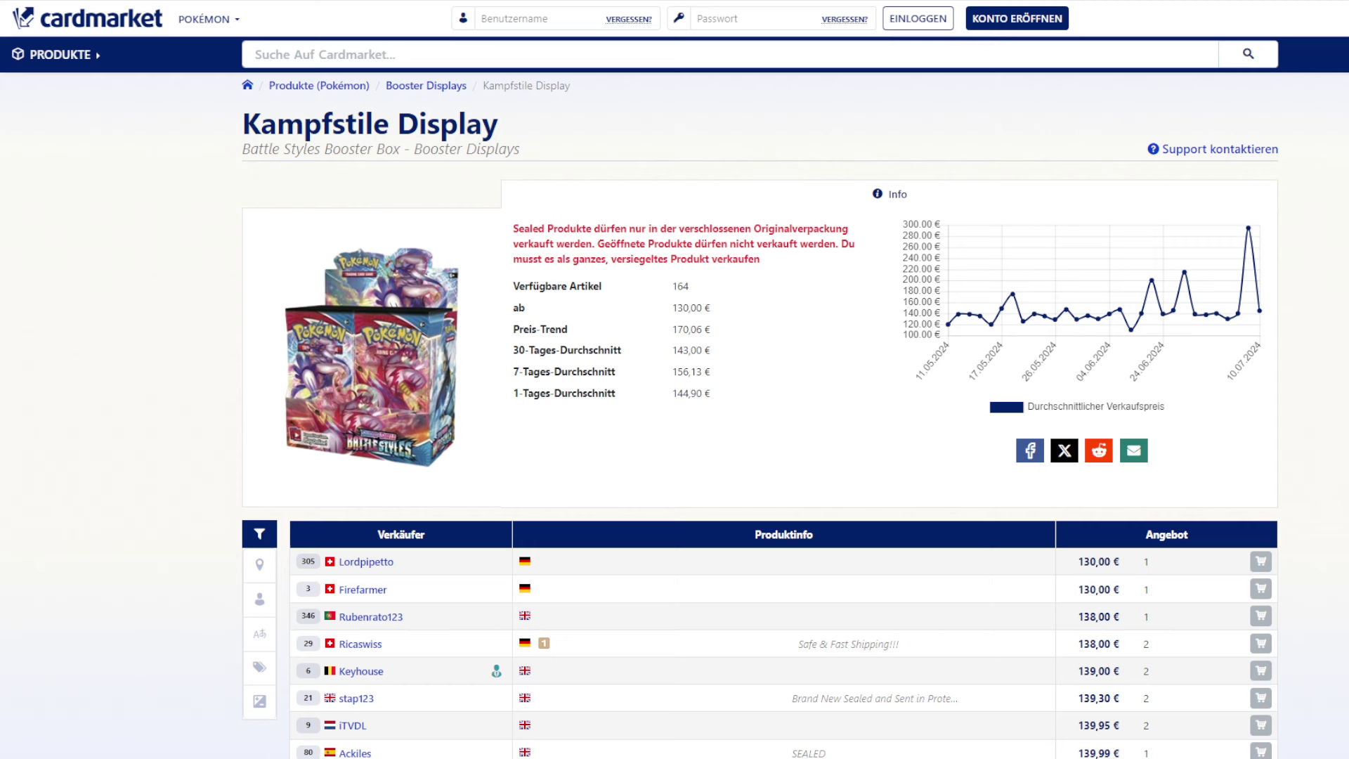
Search Cardmarket for "flegmon" and open the Karmesin und Purpur Version 2 card through the reprints of Flegmon (sv1V 082).
{"action": "left_click", "coordinate": [454, 61]}
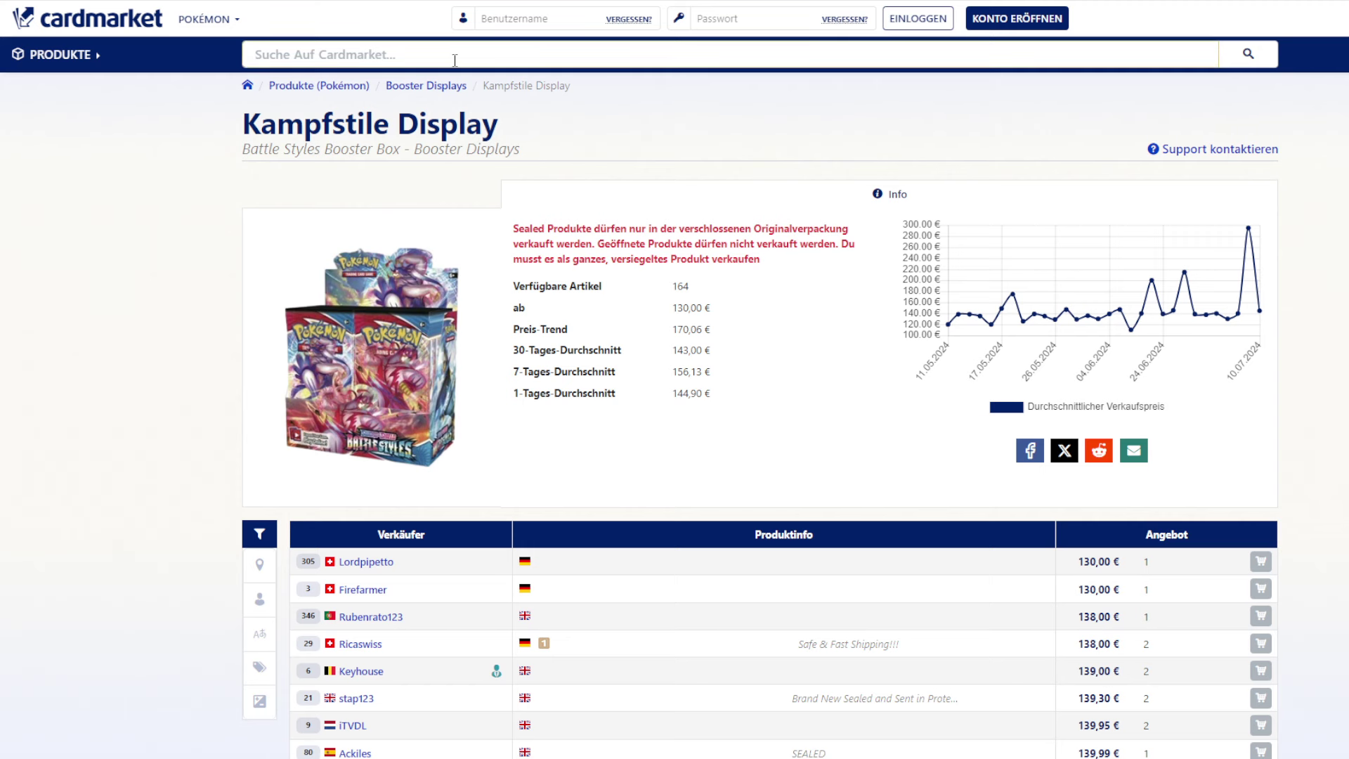
{"action": "type", "text": "flegmo"}
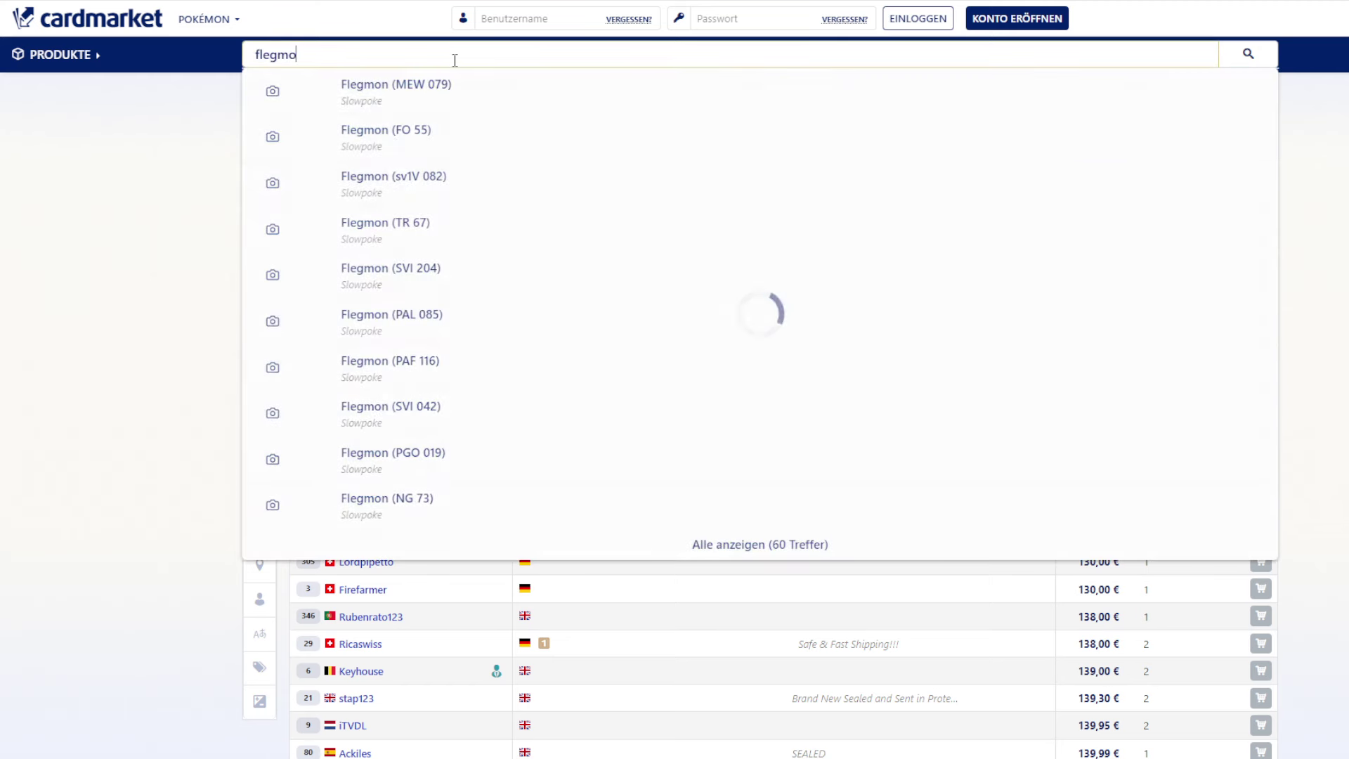
{"action": "type", "text": "n"}
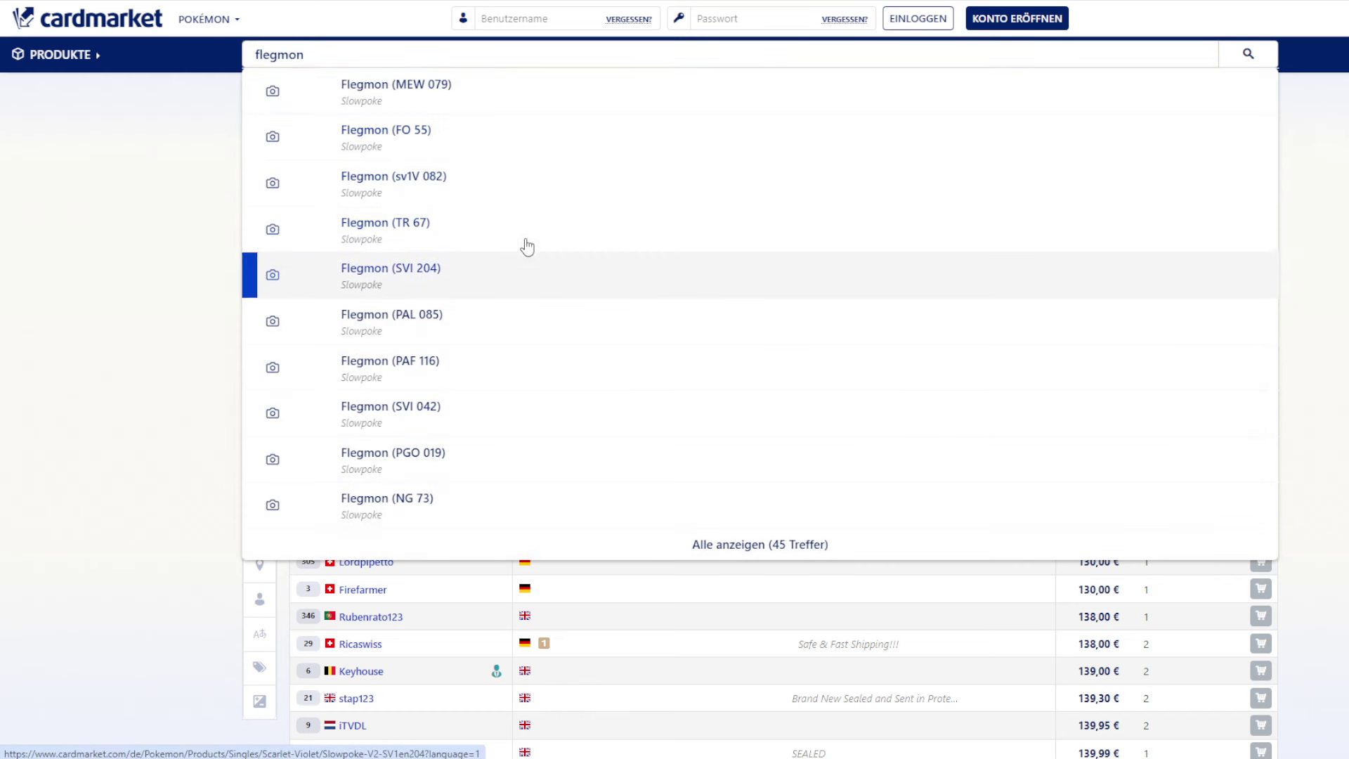
{"action": "left_click", "coordinate": [515, 189]}
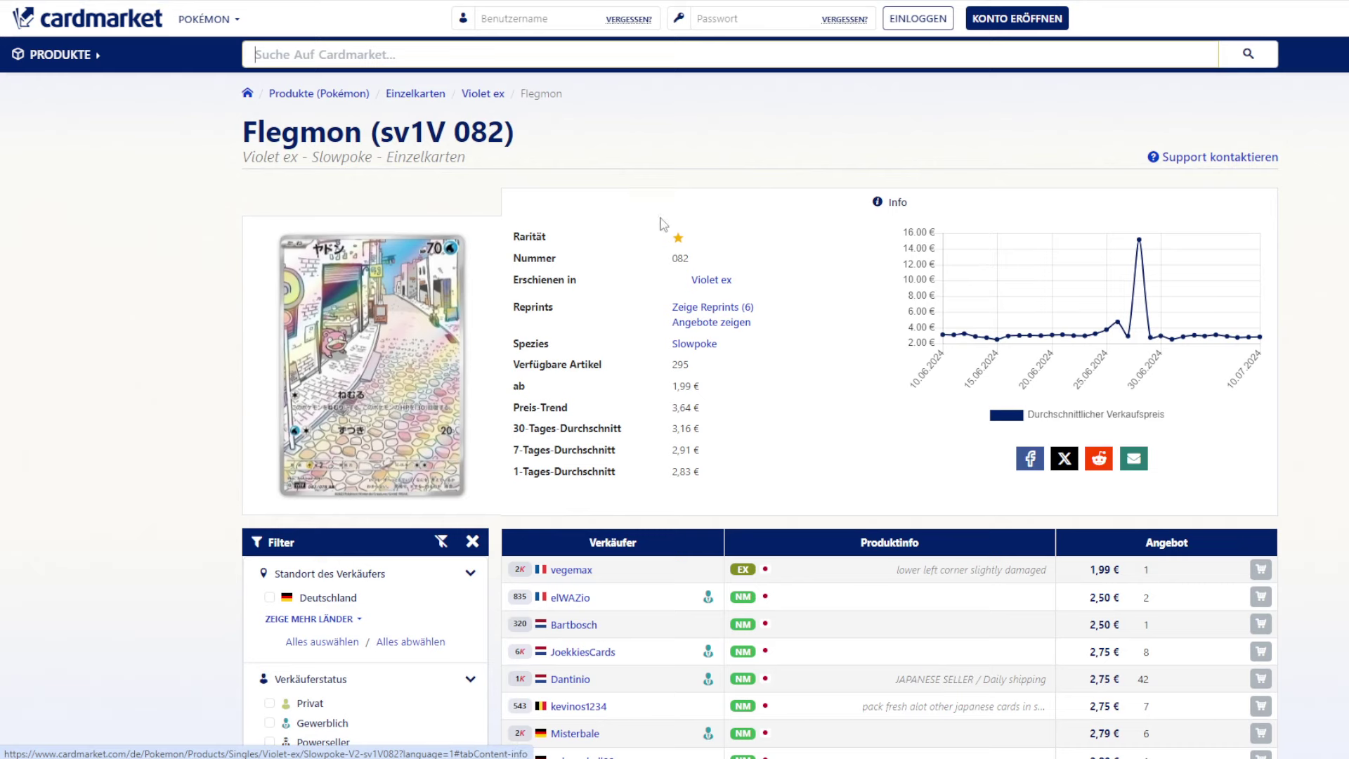
{"action": "left_click", "coordinate": [718, 309]}
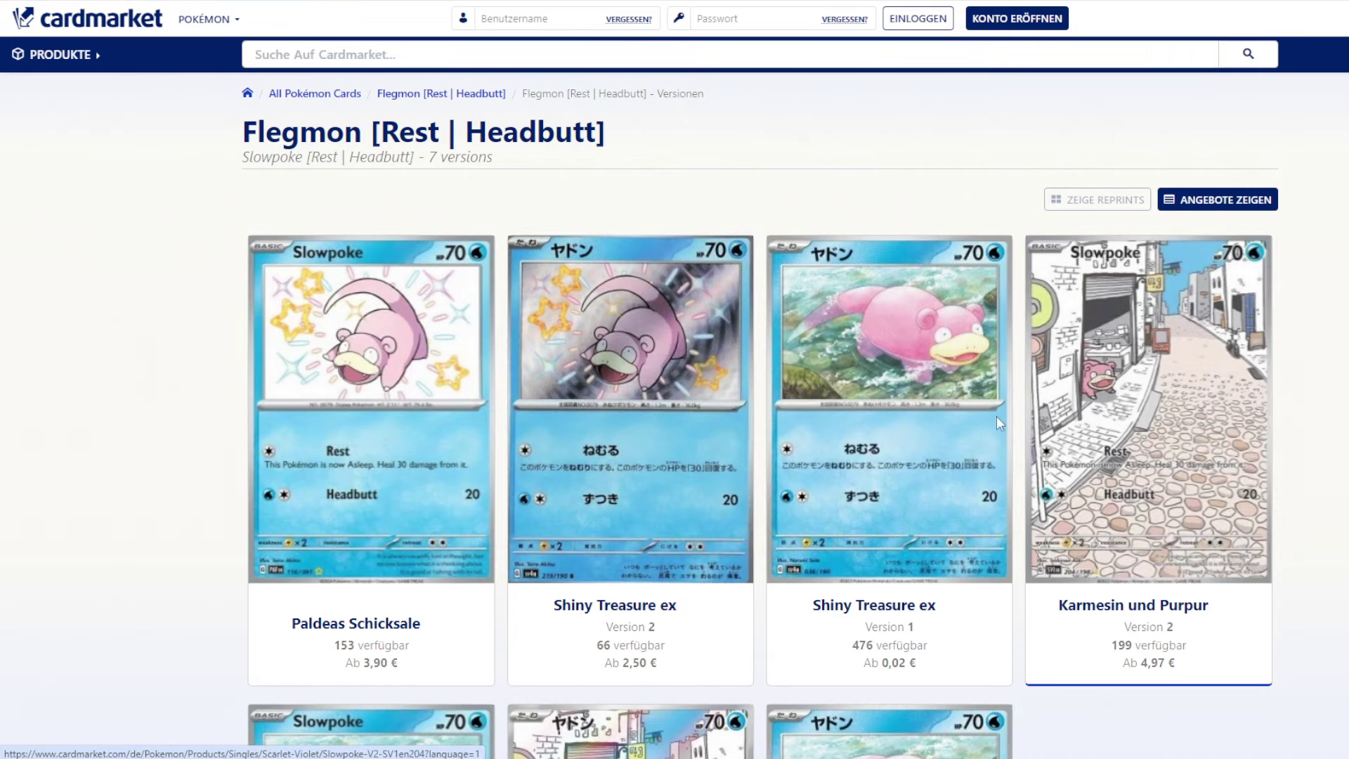
{"action": "left_click", "coordinate": [1124, 406]}
Examine the English-language offers for Flegmon (SVI 204) and highlight the price of the cheapest near-mint offer from Germany.
{"action": "scroll", "coordinate": [913, 506], "scroll_direction": "down", "scroll_amount": 5}
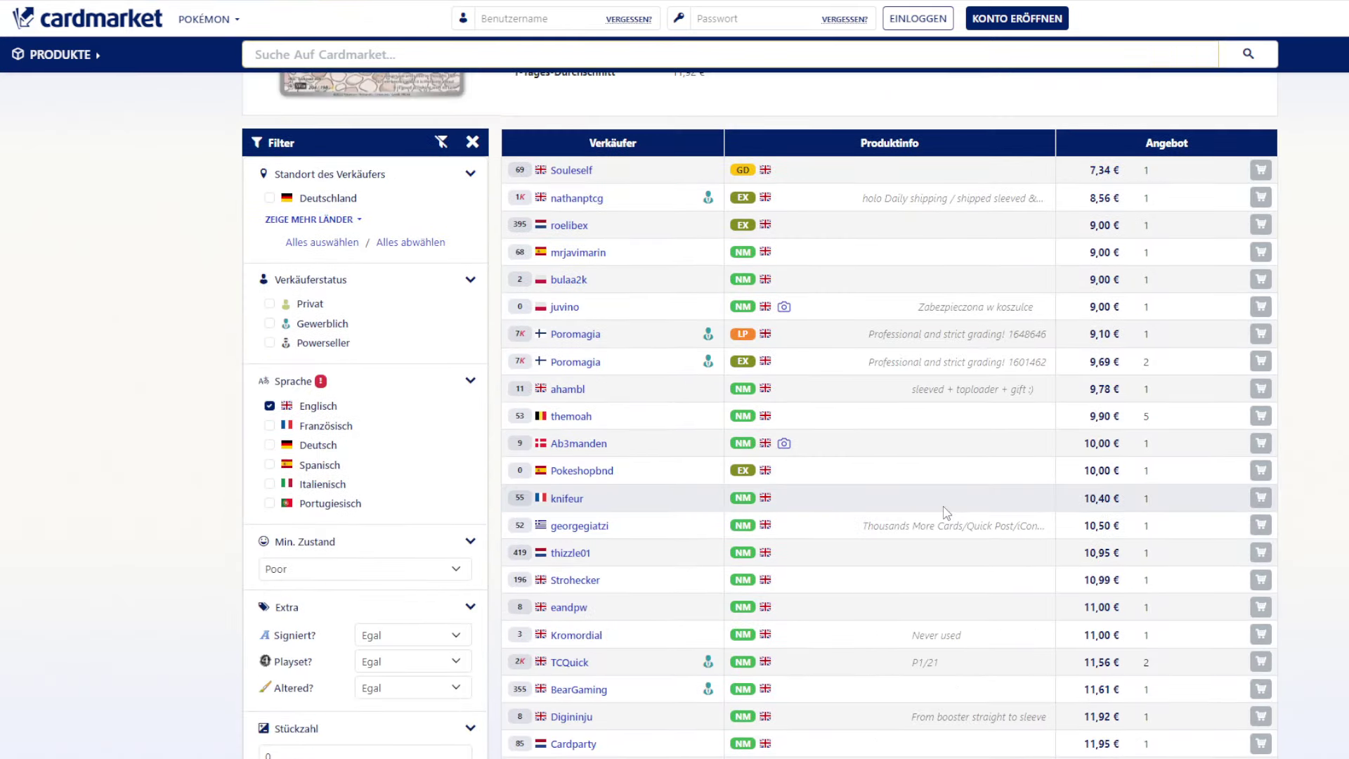
{"action": "scroll", "coordinate": [947, 516], "scroll_direction": "down", "scroll_amount": 5}
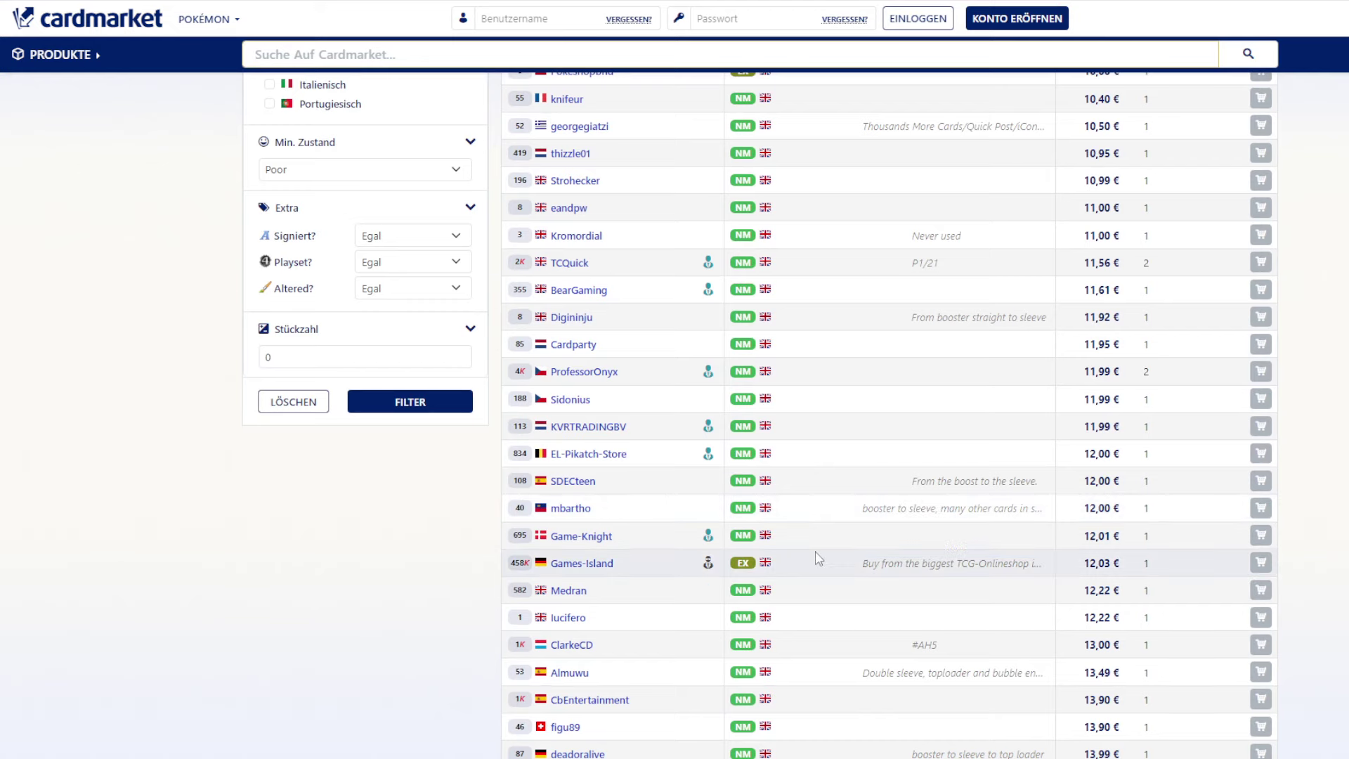
{"action": "scroll", "coordinate": [812, 557], "scroll_direction": "down", "scroll_amount": 4}
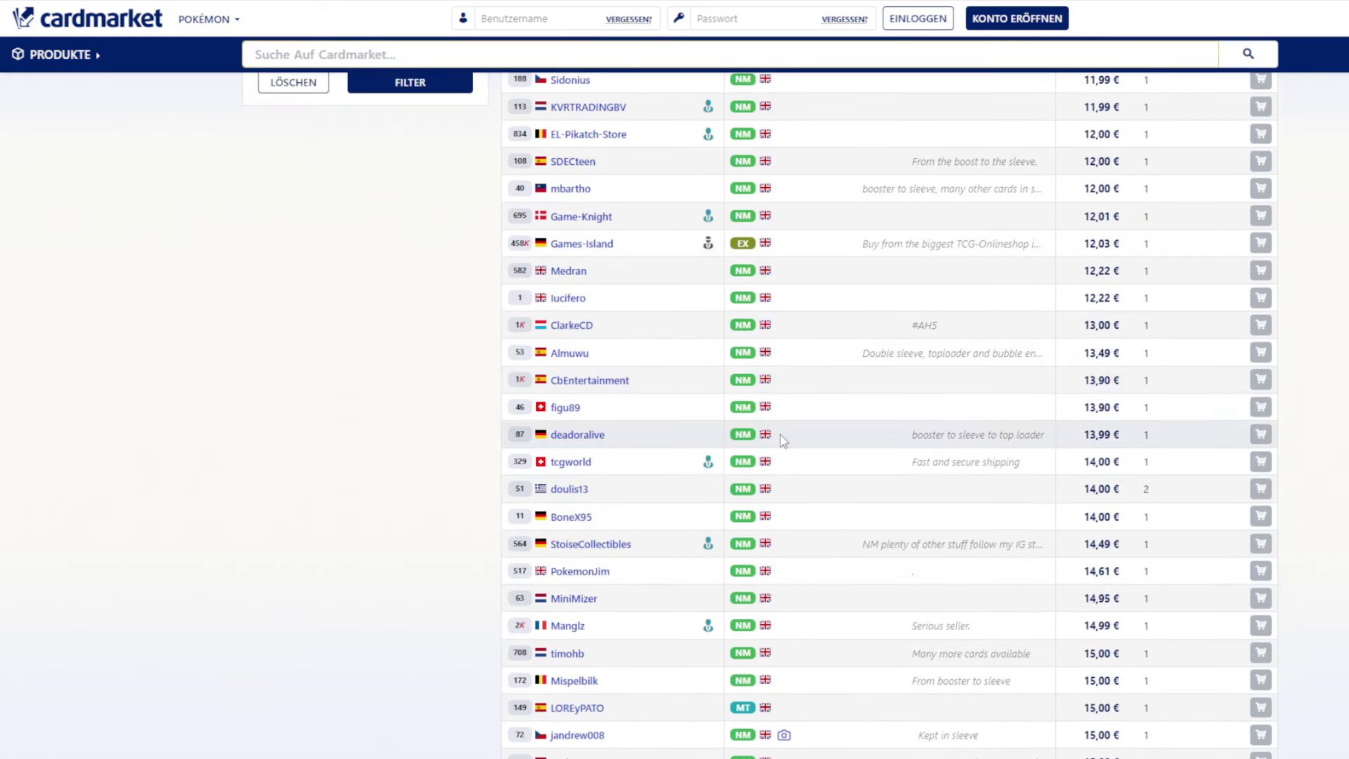
{"action": "double_click", "coordinate": [1096, 437]}
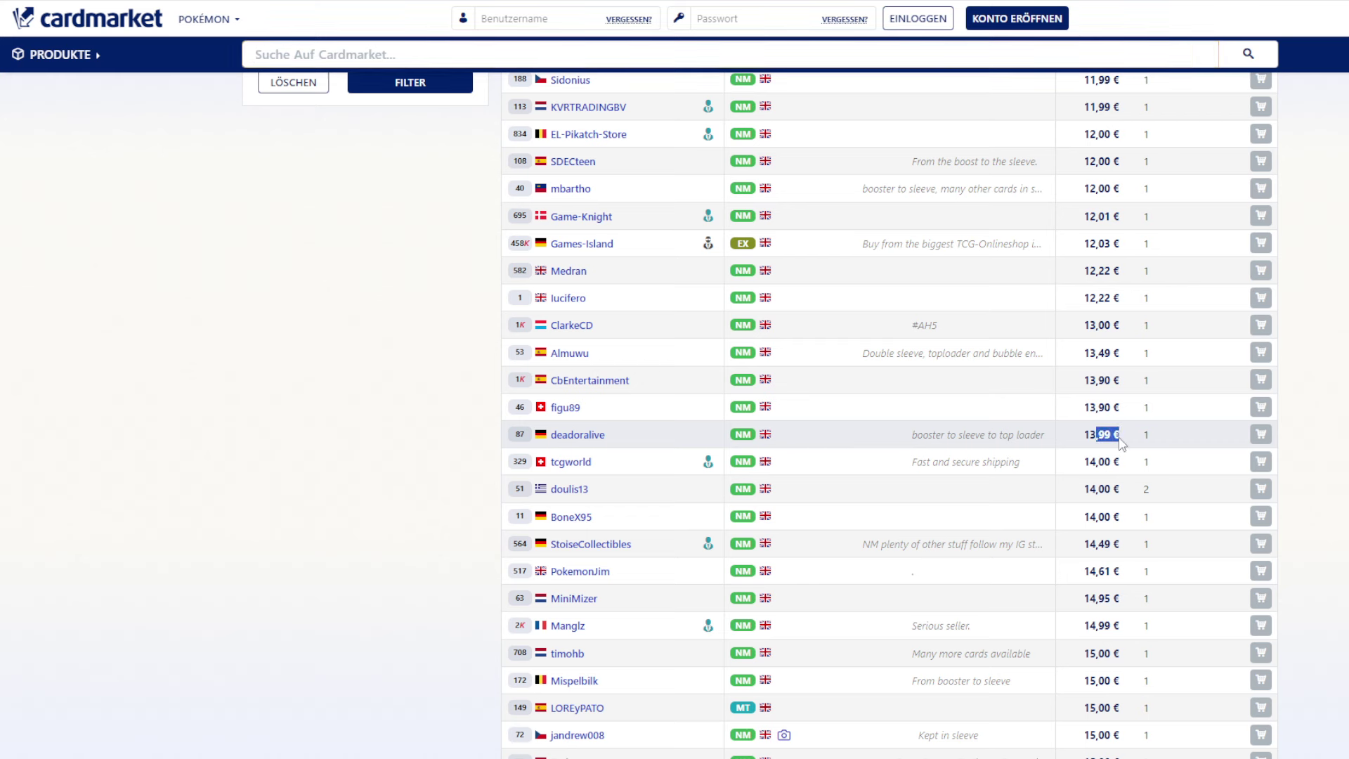
{"action": "left_click", "coordinate": [1090, 437]}
{"action": "double_click", "coordinate": [1086, 437]}
{"action": "left_click", "coordinate": [1083, 439]}
{"action": "left_click_drag", "start_coordinate": [1082, 435], "coordinate": [1113, 435]}
{"action": "left_click", "coordinate": [1117, 434]}
{"action": "scroll", "coordinate": [889, 415], "scroll_direction": "up", "scroll_amount": 15}
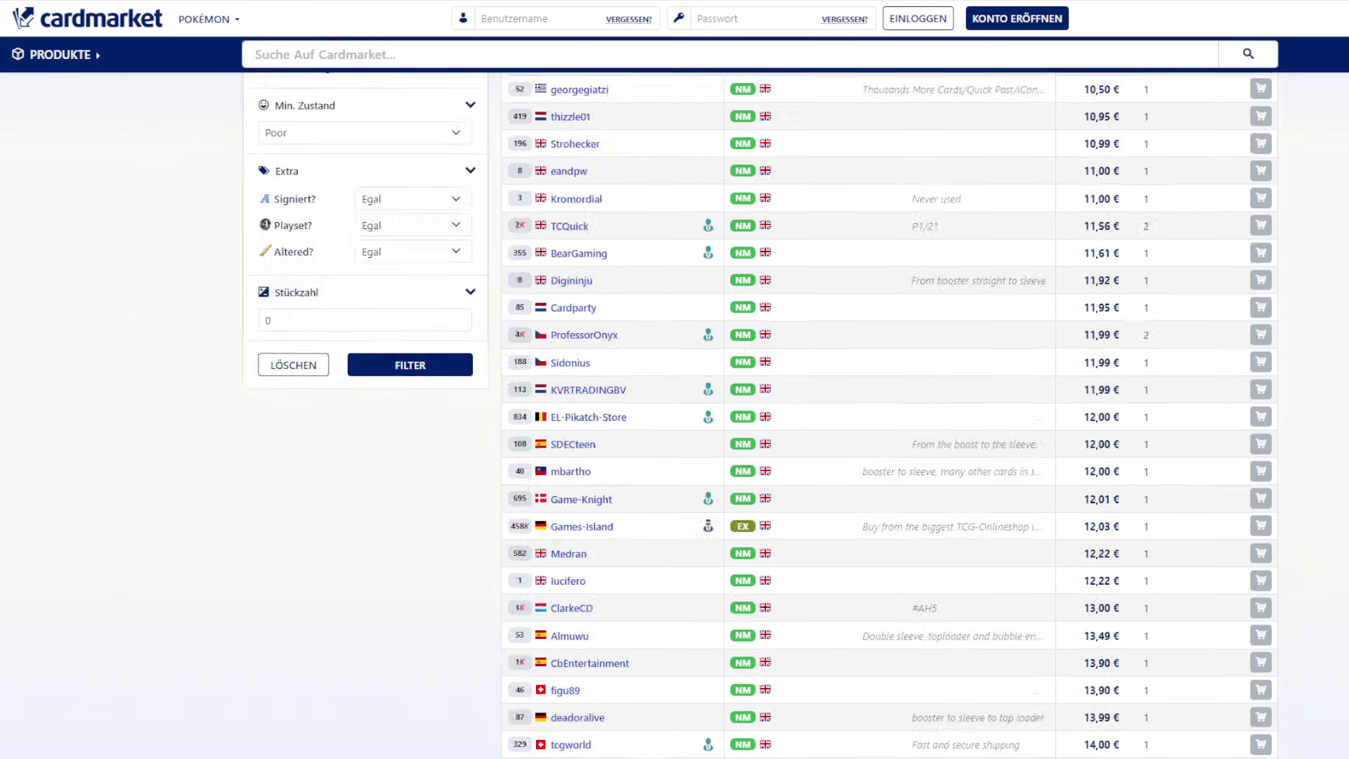
{"action": "scroll", "coordinate": [889, 414], "scroll_direction": "up", "scroll_amount": 2}
{"action": "scroll", "coordinate": [888, 414], "scroll_direction": "up", "scroll_amount": 1}
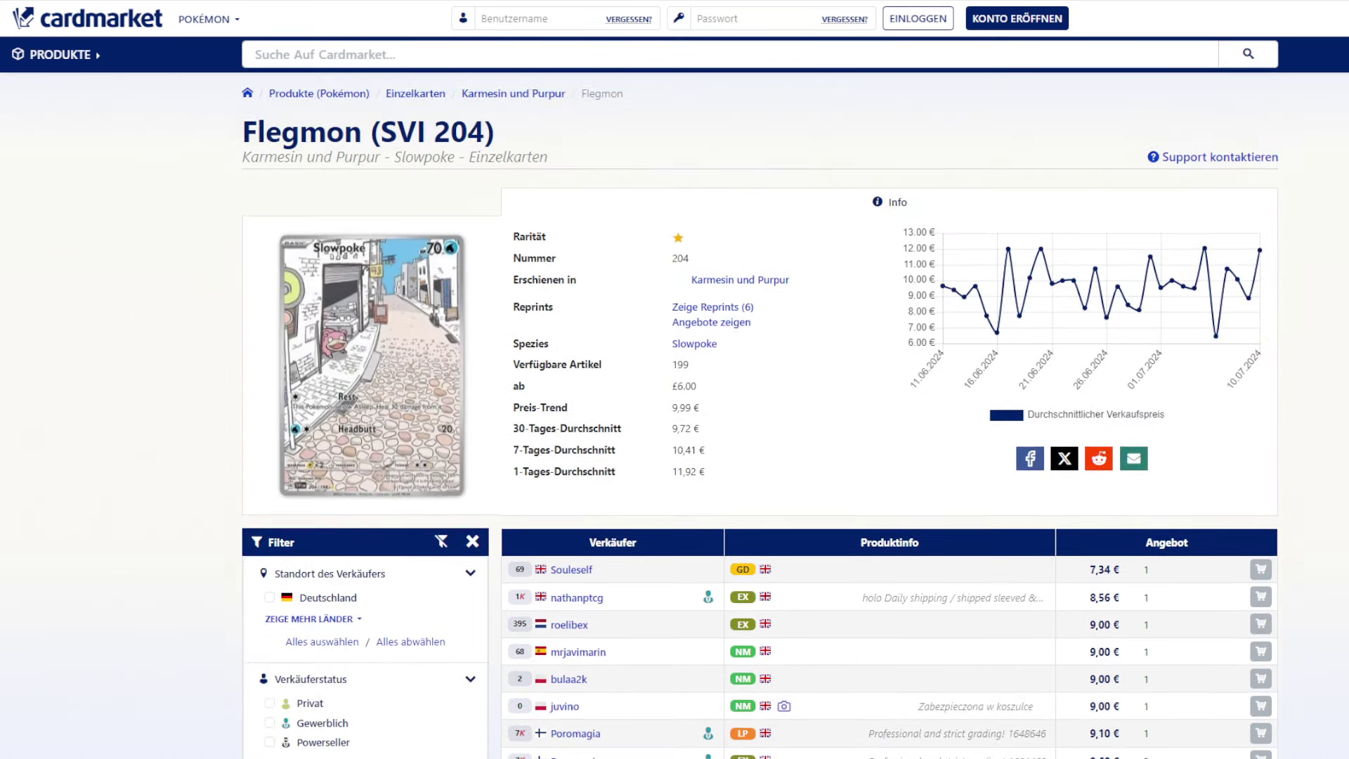
Load the remaining Flegmon (SVI 204) offers and examine the full price range, card details and price history.
{"action": "scroll", "coordinate": [889, 415], "scroll_direction": "down", "scroll_amount": 5}
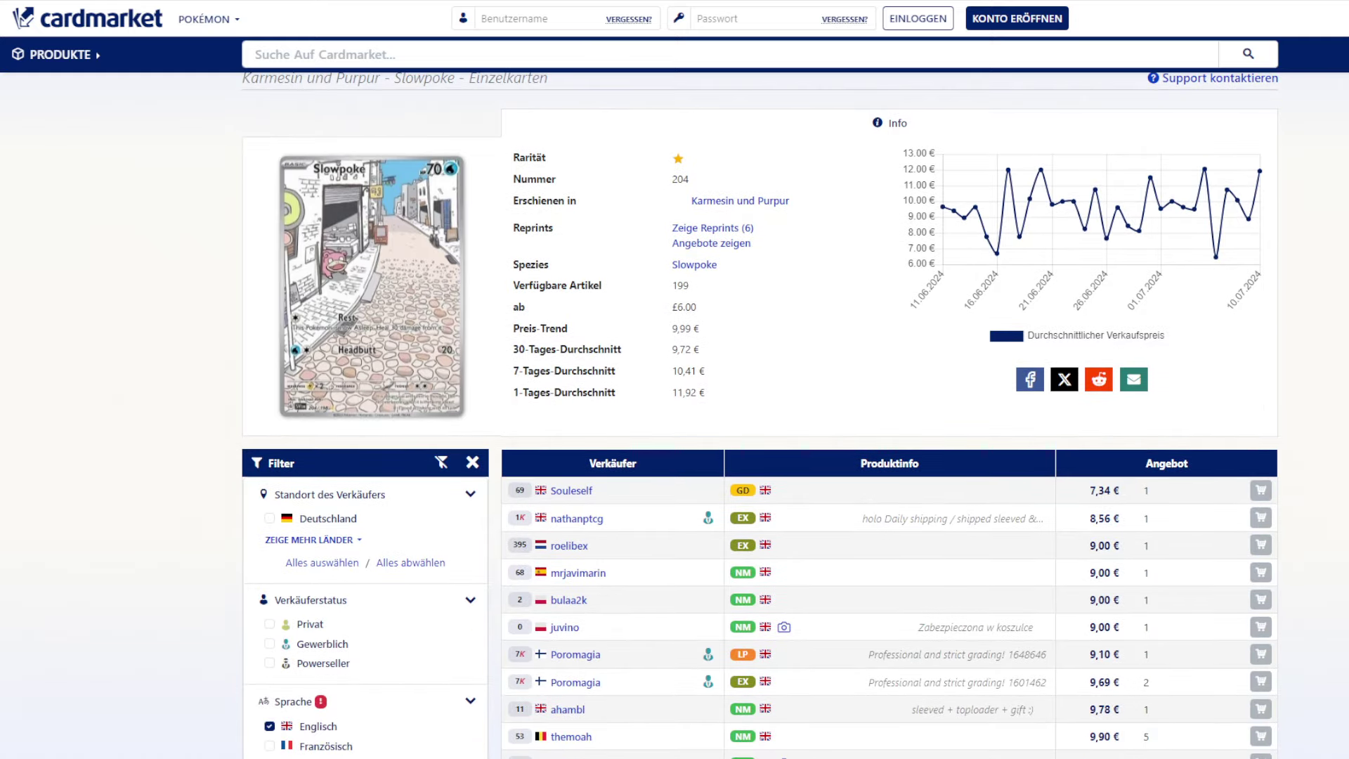
{"action": "scroll", "coordinate": [889, 414], "scroll_direction": "down", "scroll_amount": 7}
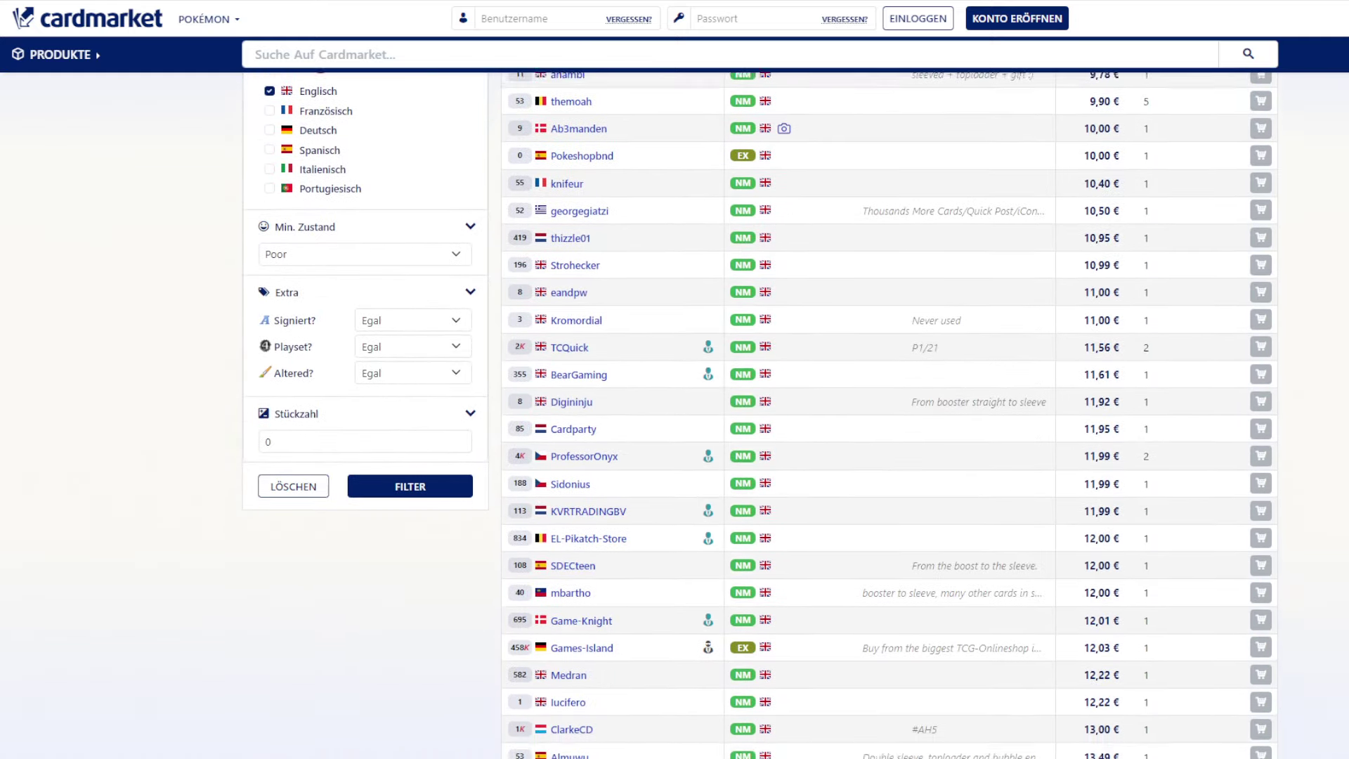
{"action": "scroll", "coordinate": [889, 414], "scroll_direction": "down", "scroll_amount": 4}
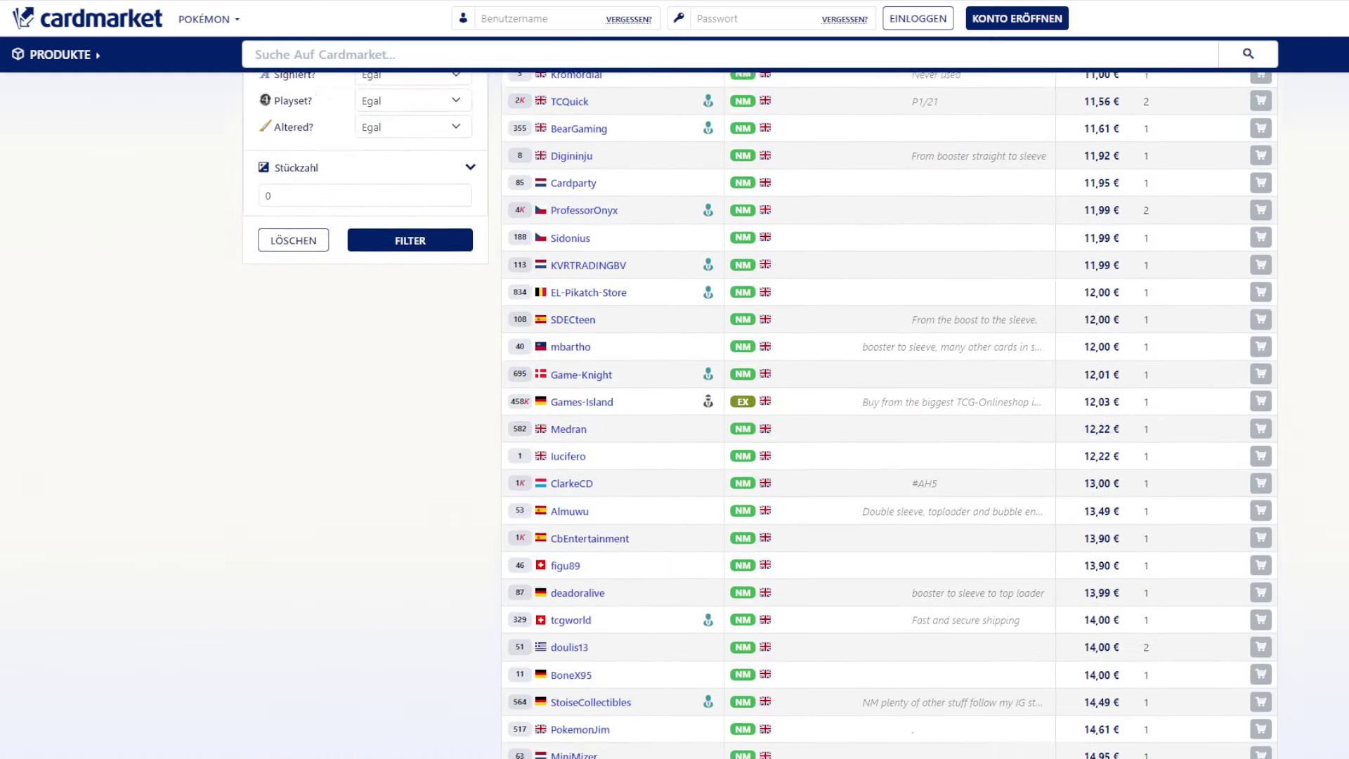
{"action": "scroll", "coordinate": [888, 414], "scroll_direction": "down", "scroll_amount": 2}
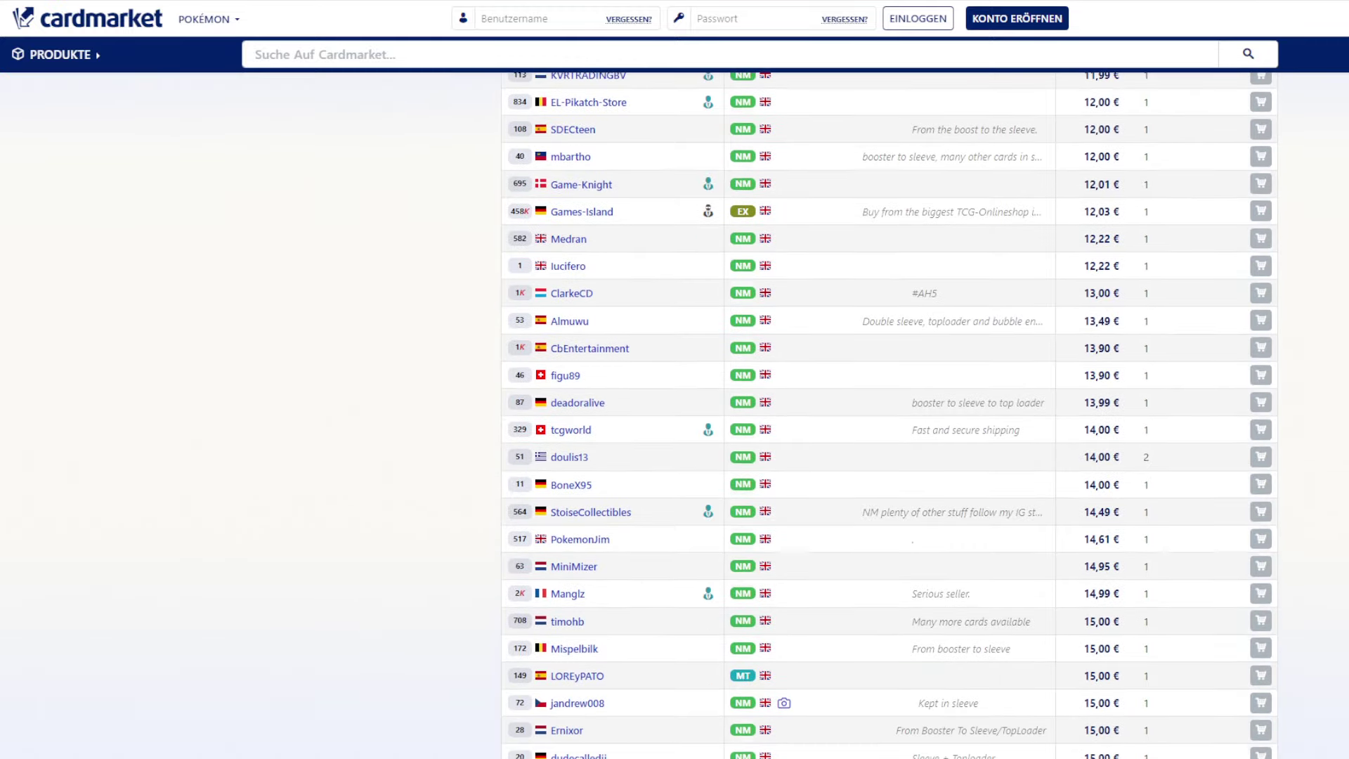
{"action": "scroll", "coordinate": [889, 414], "scroll_direction": "down", "scroll_amount": 3}
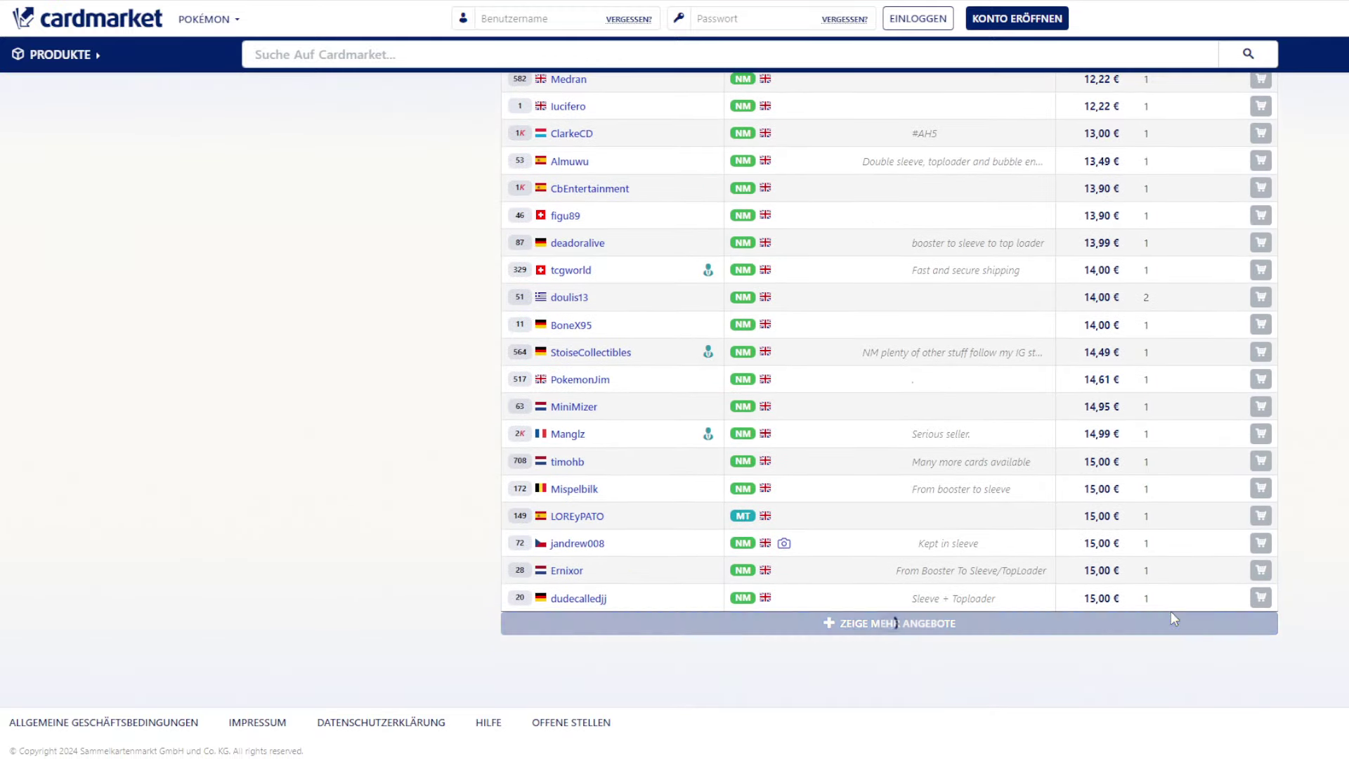
{"action": "left_click", "coordinate": [1170, 621]}
{"action": "scroll", "coordinate": [1280, 559], "scroll_direction": "down", "scroll_amount": 5}
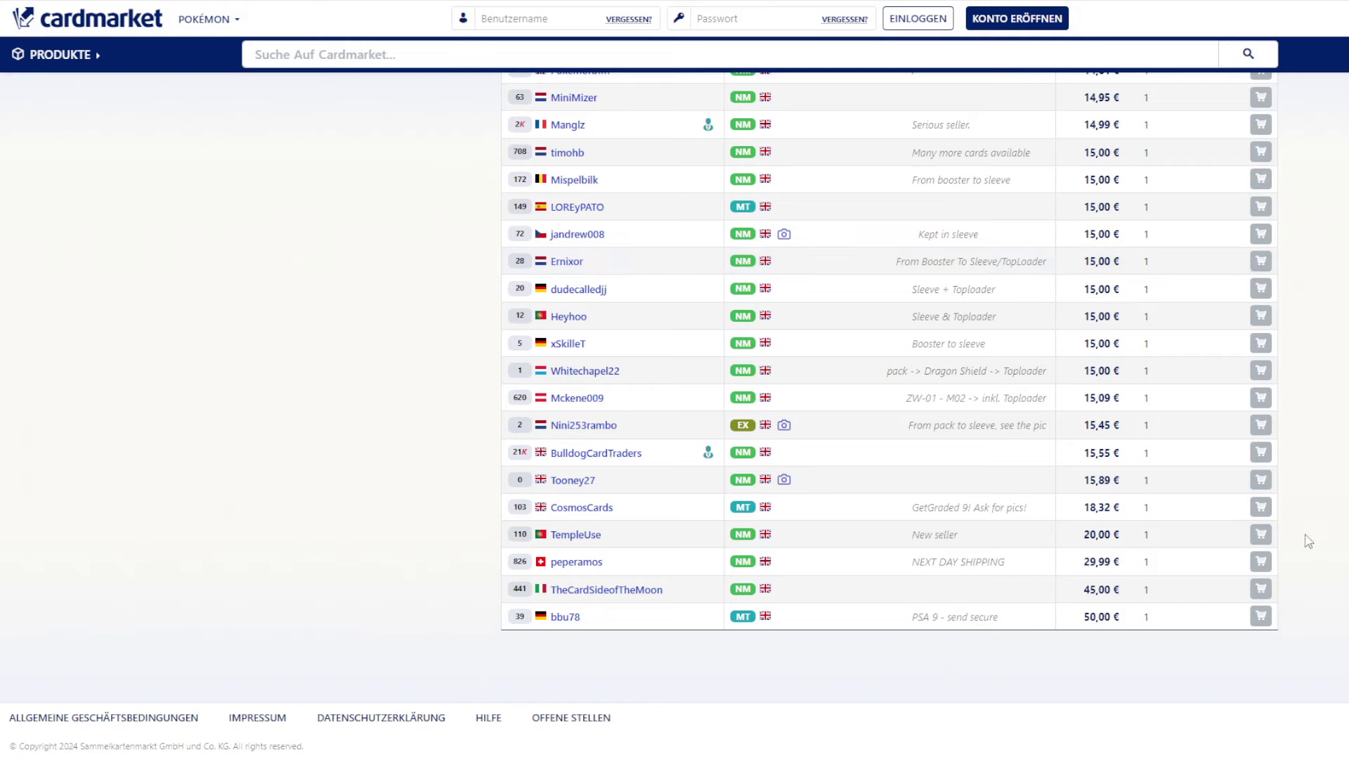
{"action": "scroll", "coordinate": [888, 415], "scroll_direction": "up", "scroll_amount": 15}
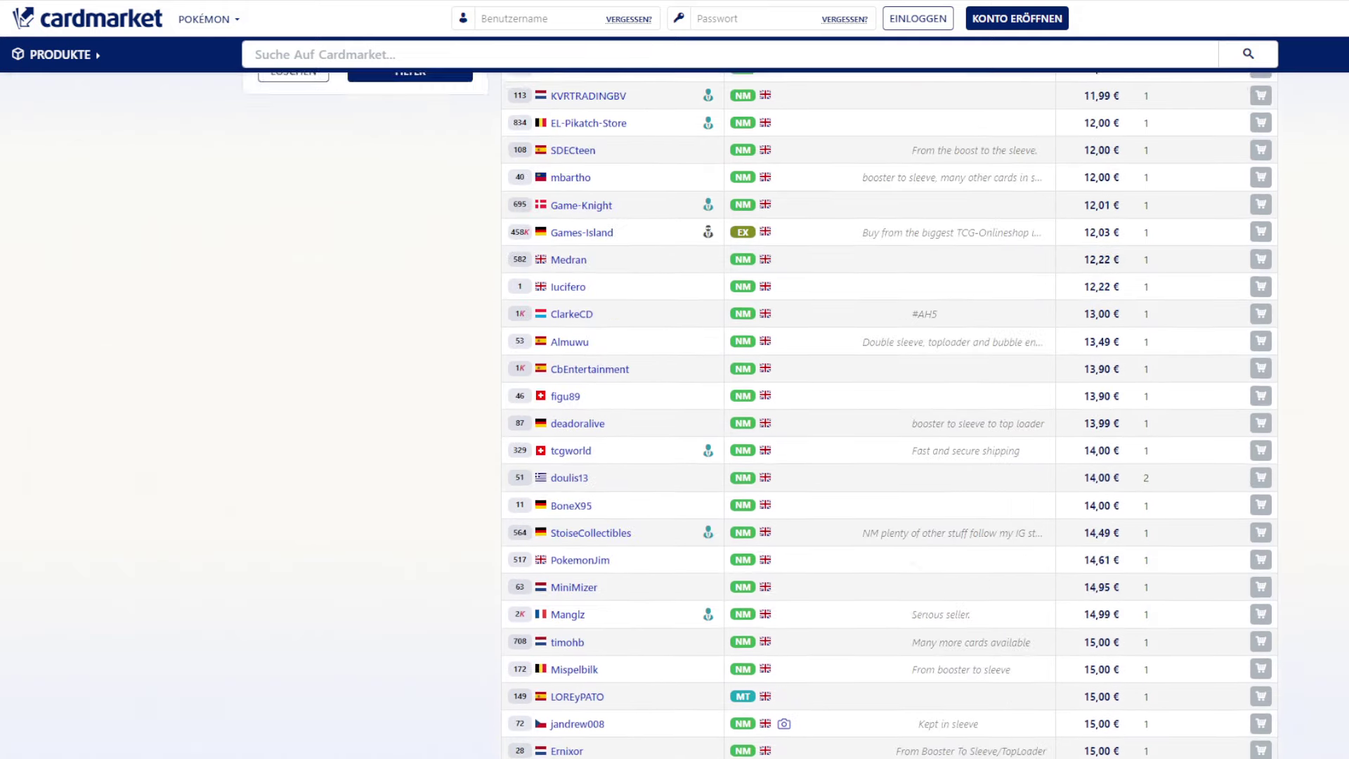
{"action": "scroll", "coordinate": [889, 414], "scroll_direction": "up", "scroll_amount": 9}
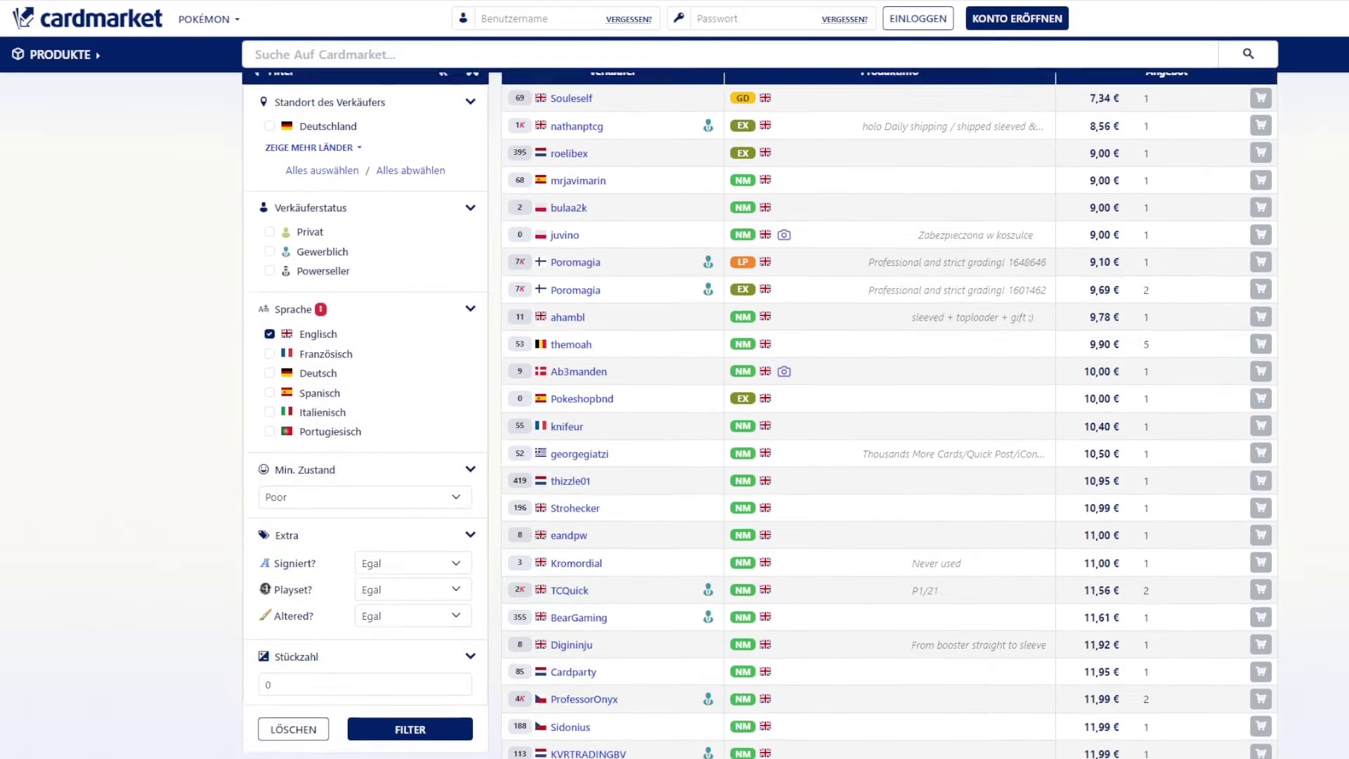
{"action": "scroll", "coordinate": [888, 414], "scroll_direction": "up", "scroll_amount": 3}
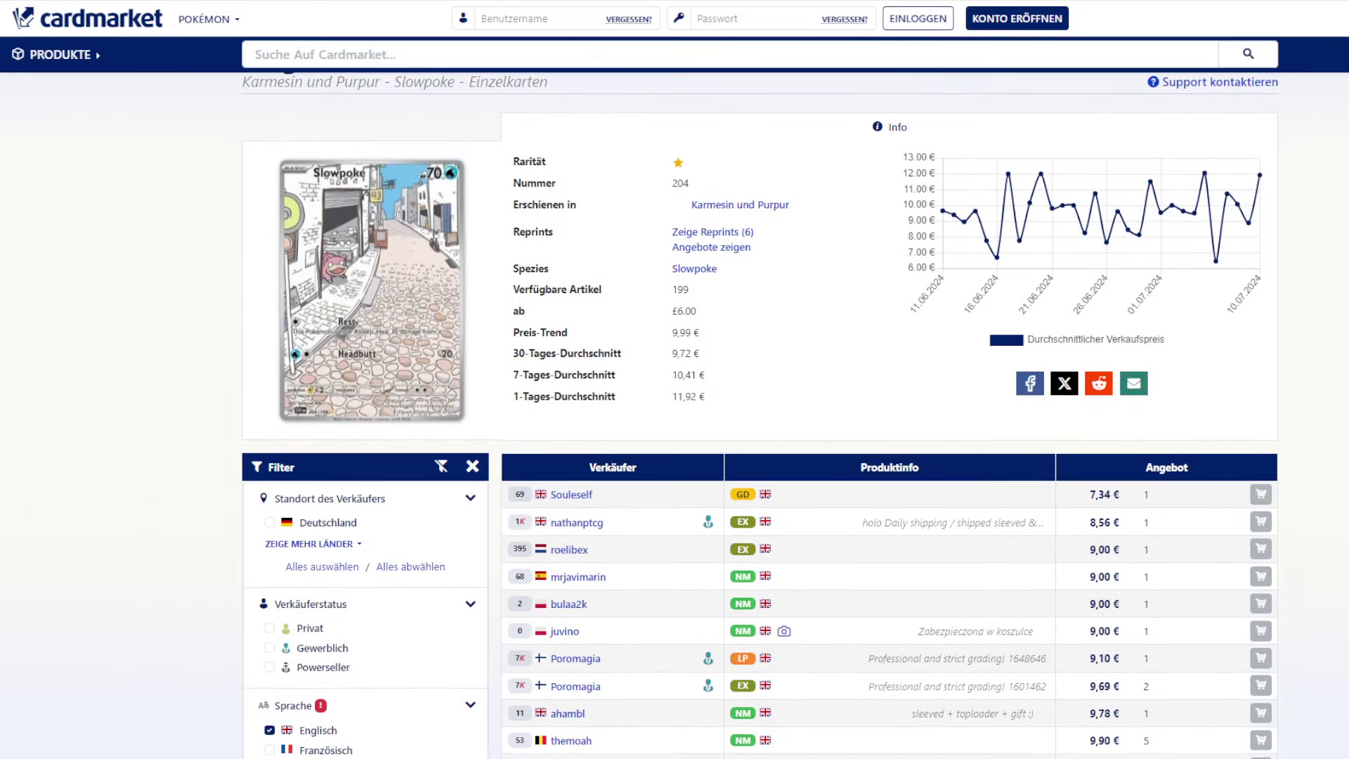
{"action": "scroll", "coordinate": [759, 415], "scroll_direction": "up", "scroll_amount": 1}
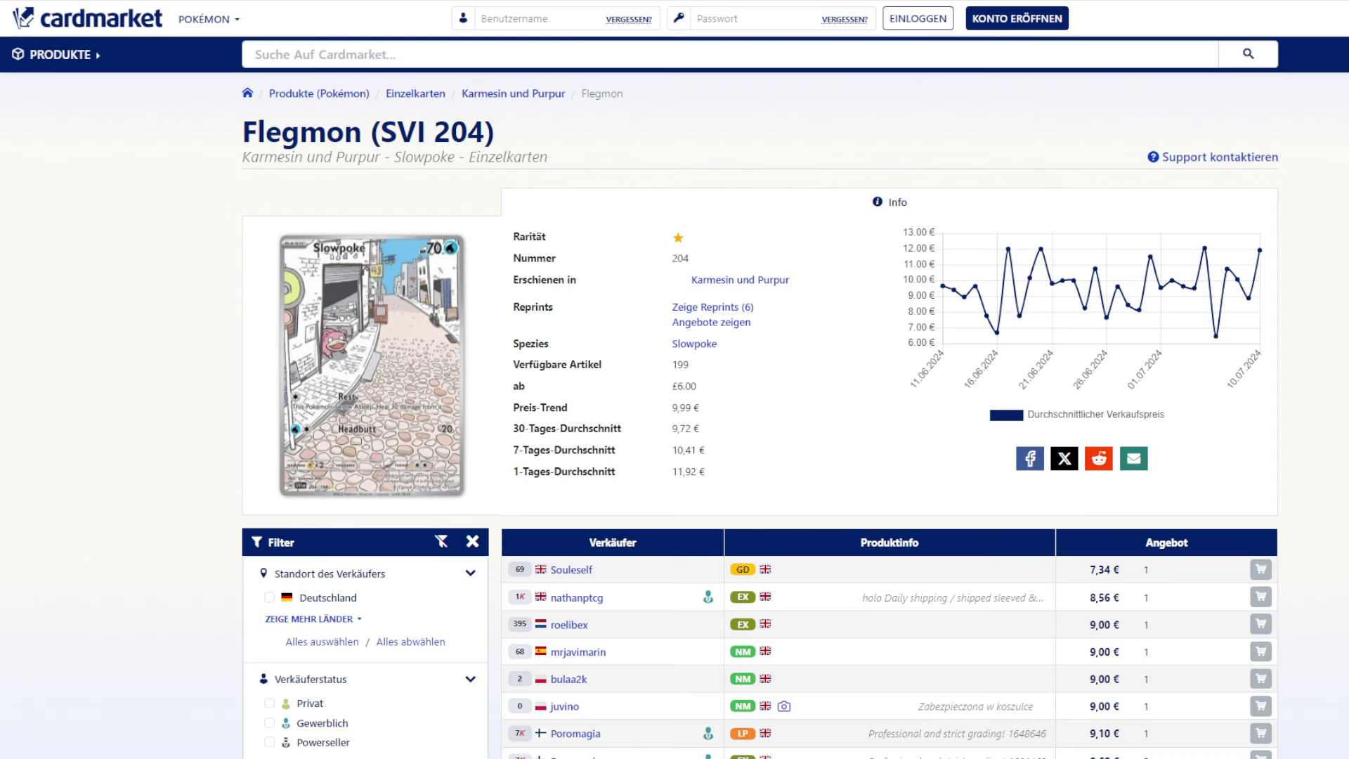
{"action": "scroll", "coordinate": [760, 415], "scroll_direction": "down", "scroll_amount": 3}
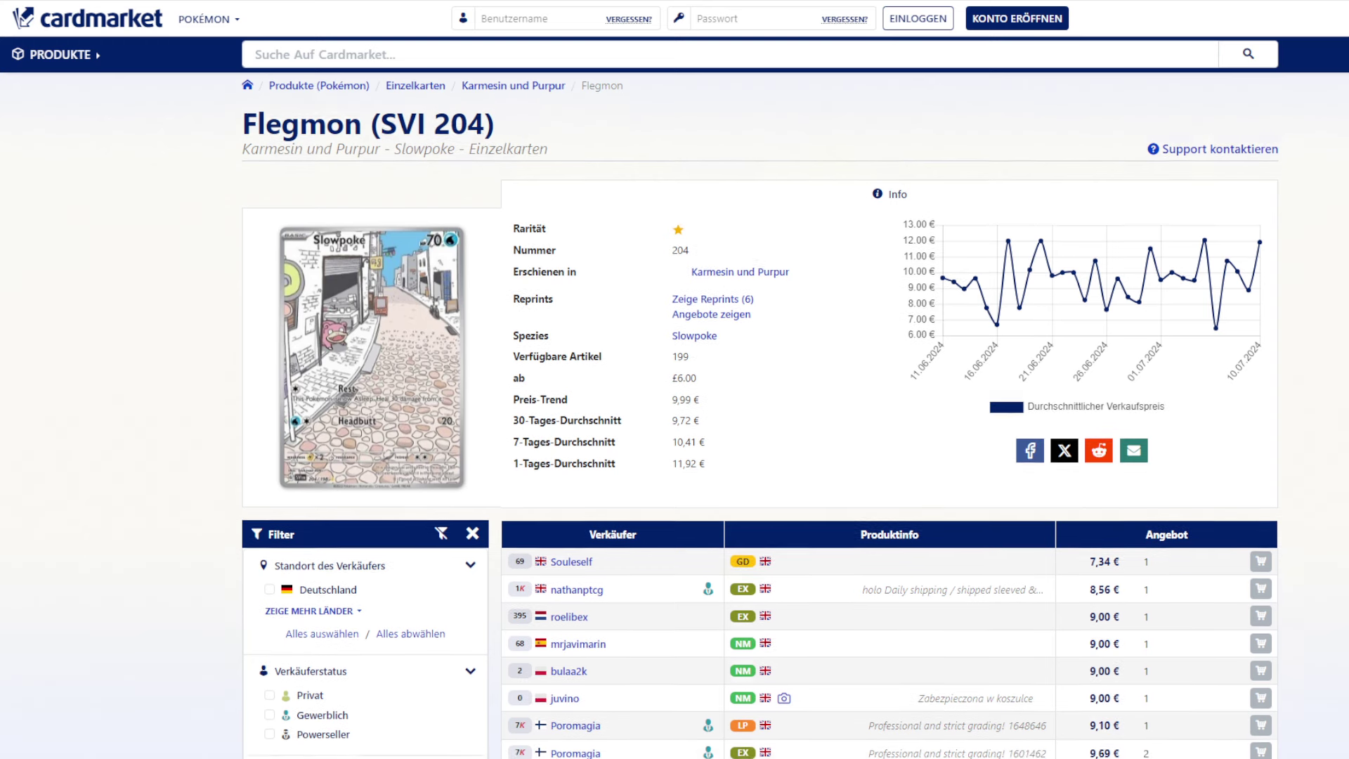
{"action": "scroll", "coordinate": [759, 415], "scroll_direction": "up", "scroll_amount": 2}
{"action": "scroll", "coordinate": [759, 415], "scroll_direction": "up", "scroll_amount": 1}
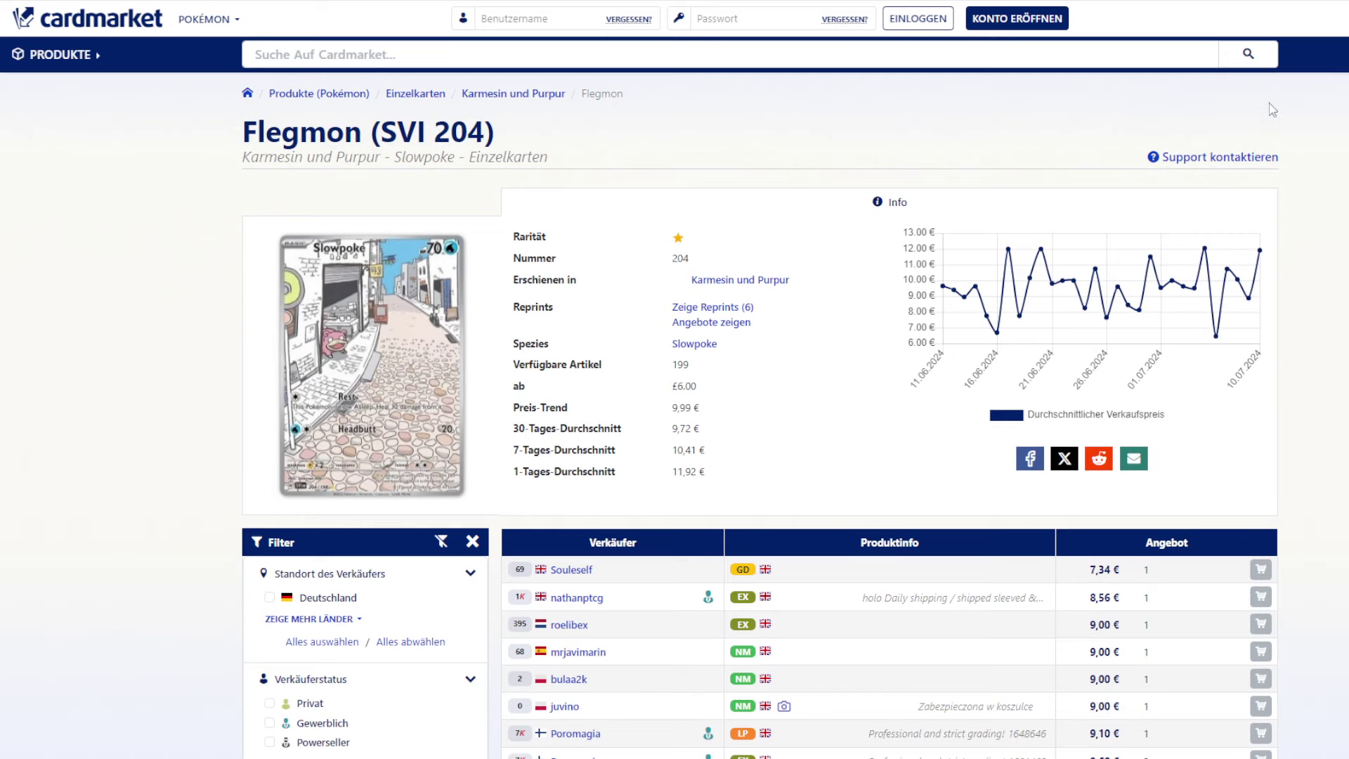
Check the spreadsheet, return to Cardmarket's Despotar (PAL 222) page and highlight the price of the cheapest near-mint offer from Germany.
{"action": "key", "text": "ctrl+Tab"}
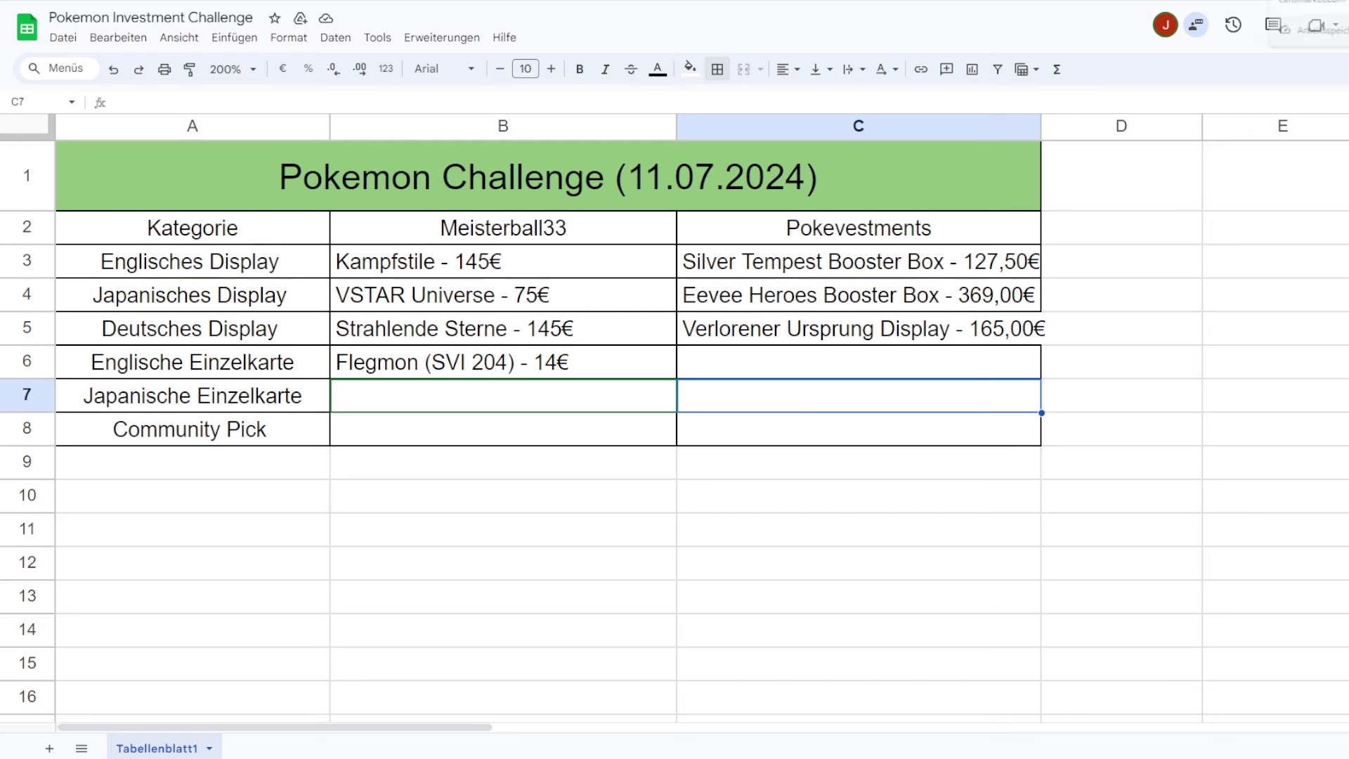
{"action": "left_click", "coordinate": [1307, 2]}
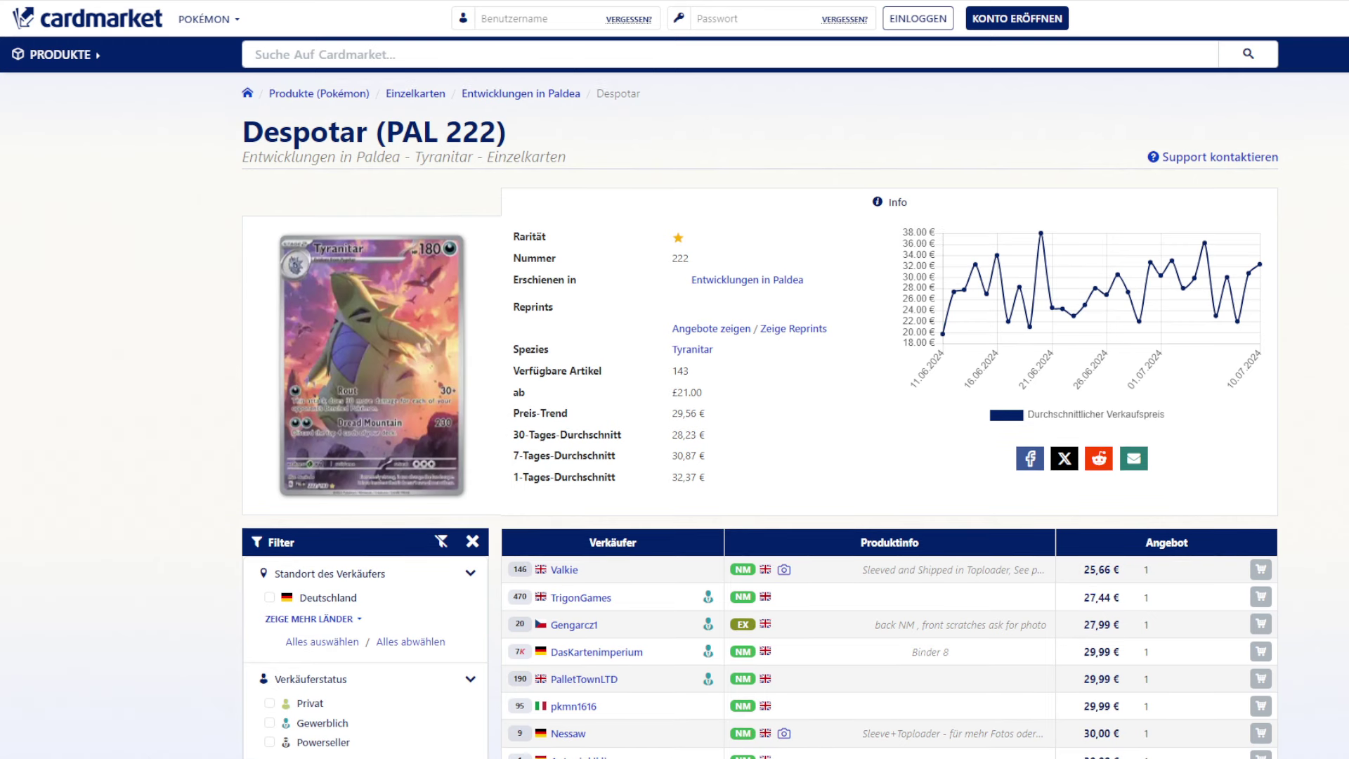
{"action": "scroll", "coordinate": [759, 415], "scroll_direction": "down", "scroll_amount": 1}
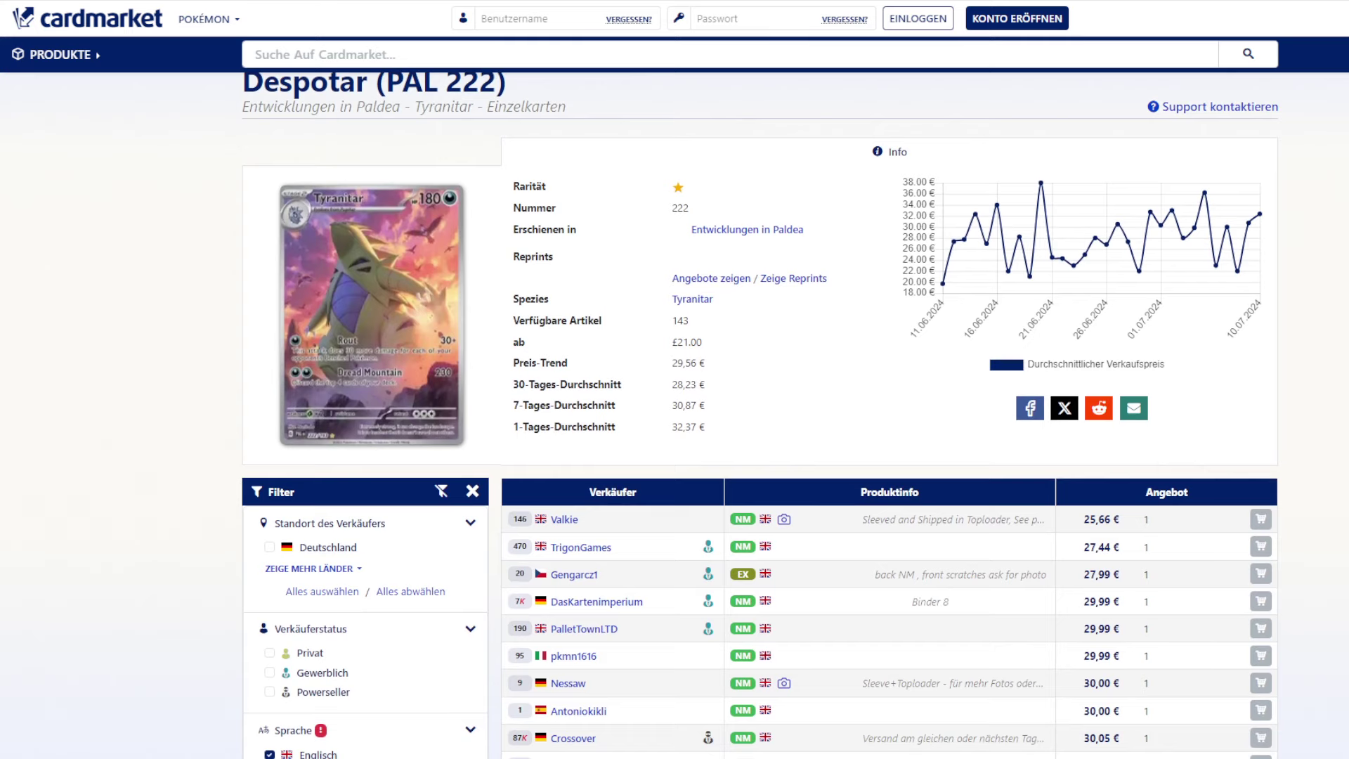
{"action": "scroll", "coordinate": [758, 414], "scroll_direction": "down", "scroll_amount": 3}
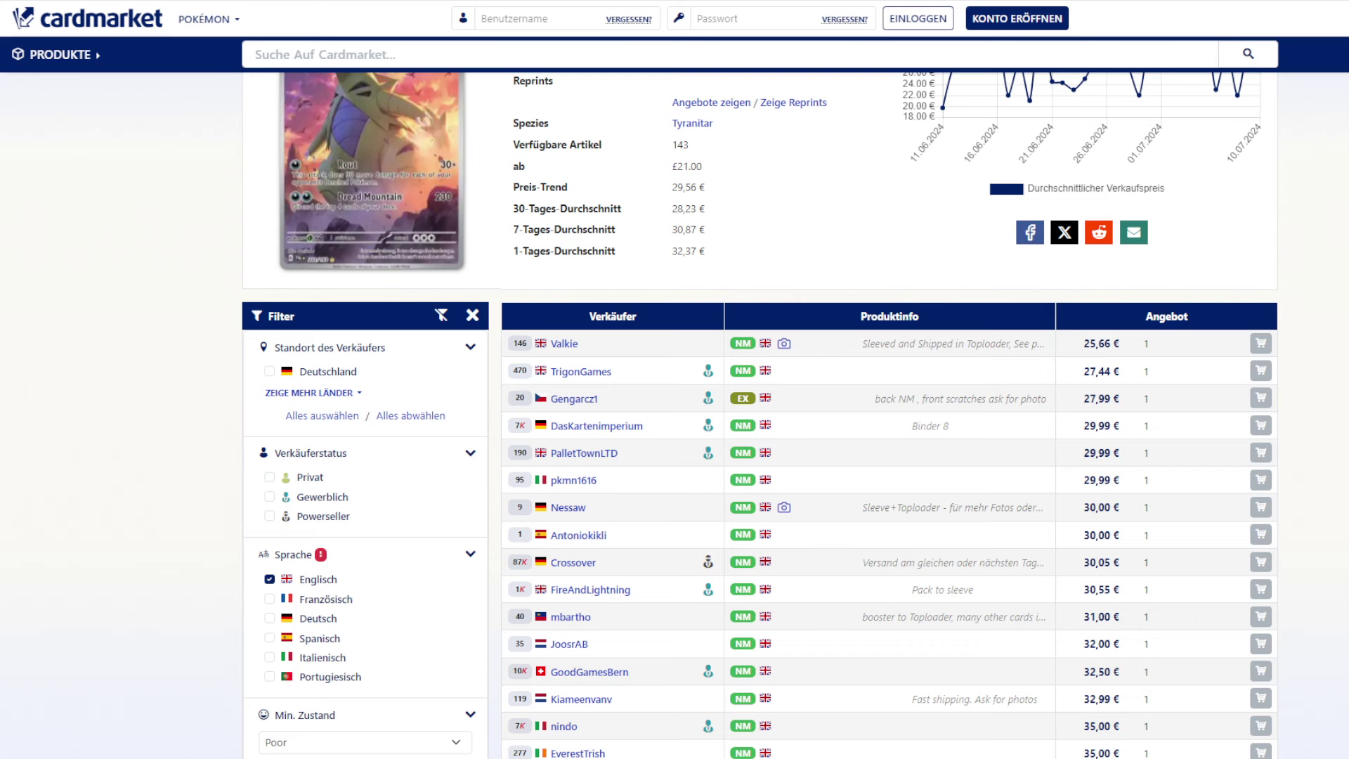
{"action": "left_click_drag", "start_coordinate": [1079, 425], "coordinate": [1119, 425]}
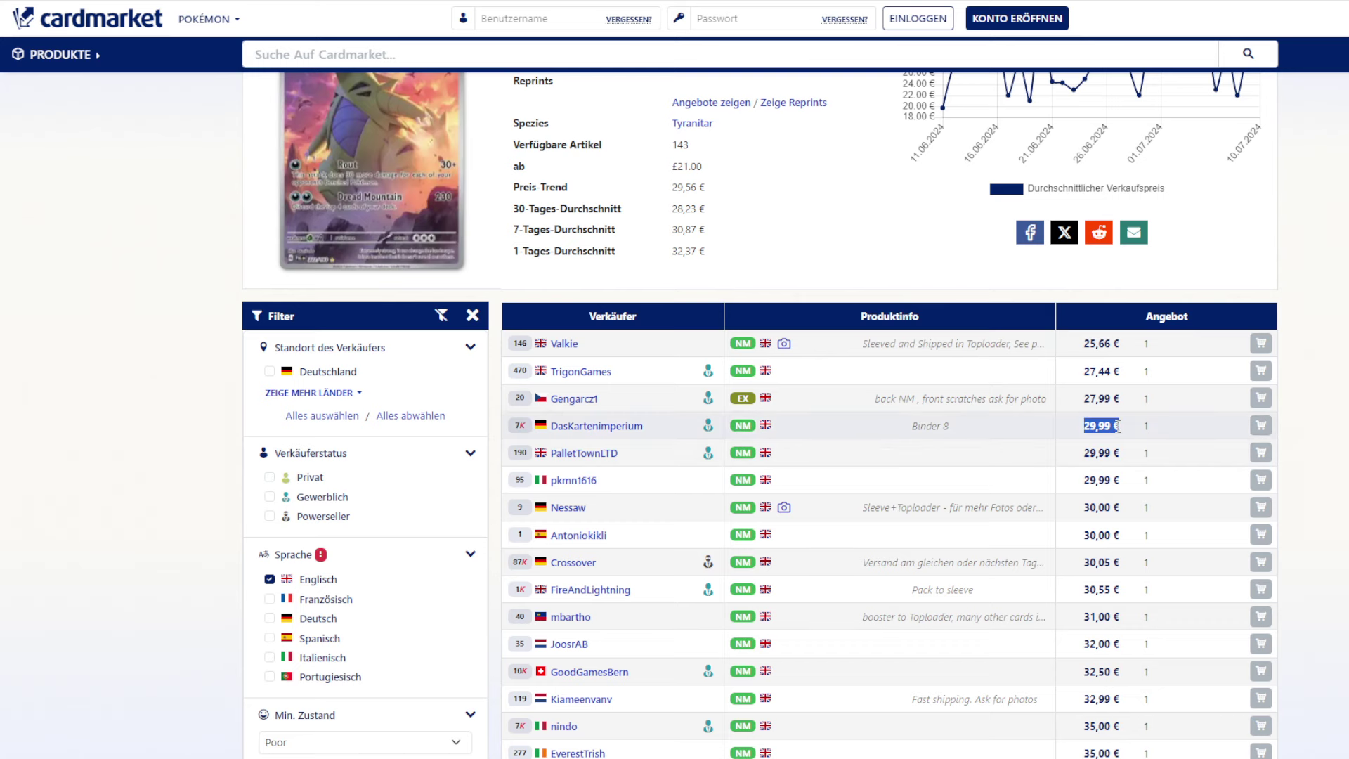
{"action": "left_click", "coordinate": [1118, 425]}
Copy the card title "Despotar (PAL 222)" from the product page.
{"action": "scroll", "coordinate": [871, 461], "scroll_direction": "up", "scroll_amount": 4}
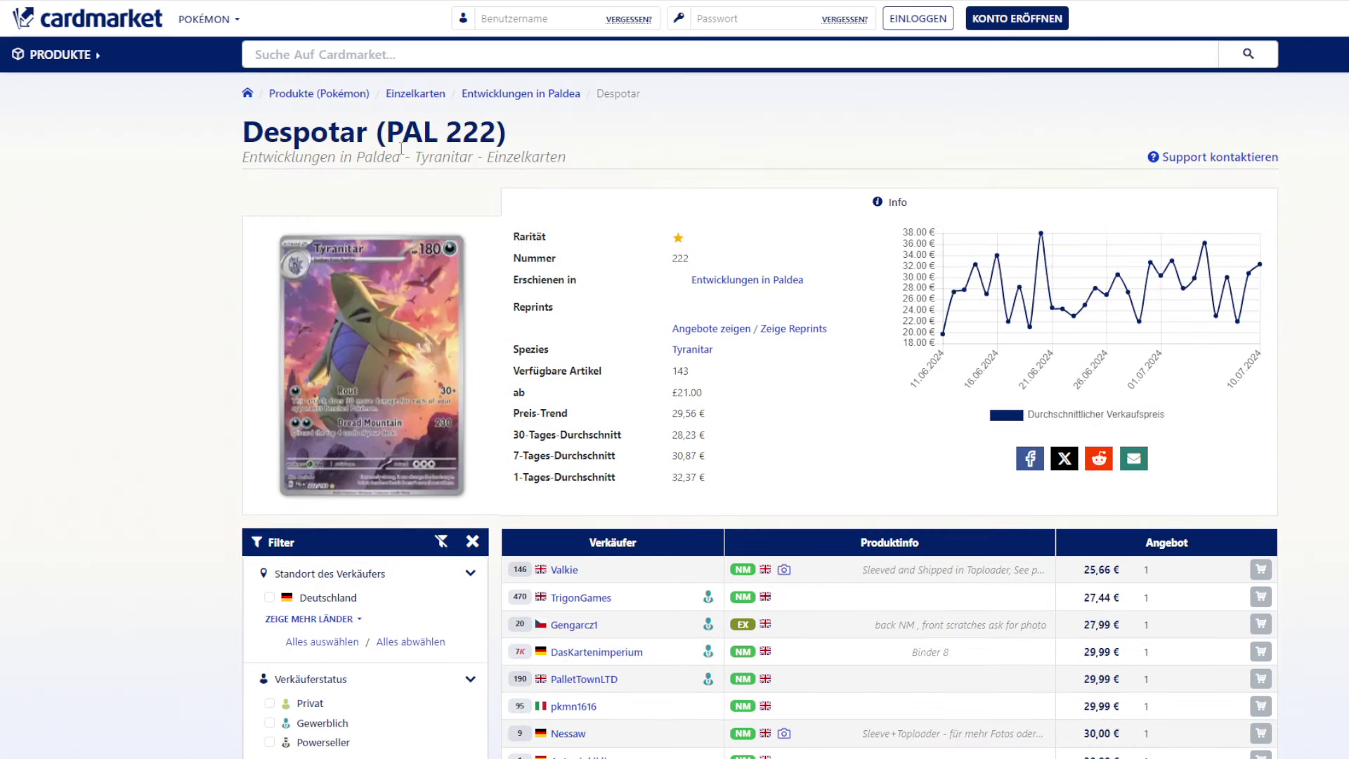
{"action": "left_click_drag", "start_coordinate": [530, 145], "coordinate": [215, 146]}
{"action": "left_click", "coordinate": [215, 146]}
{"action": "left_click_drag", "start_coordinate": [501, 133], "coordinate": [95, 137]}
{"action": "right_click", "coordinate": [302, 127]}
{"action": "left_click", "coordinate": [366, 148]}
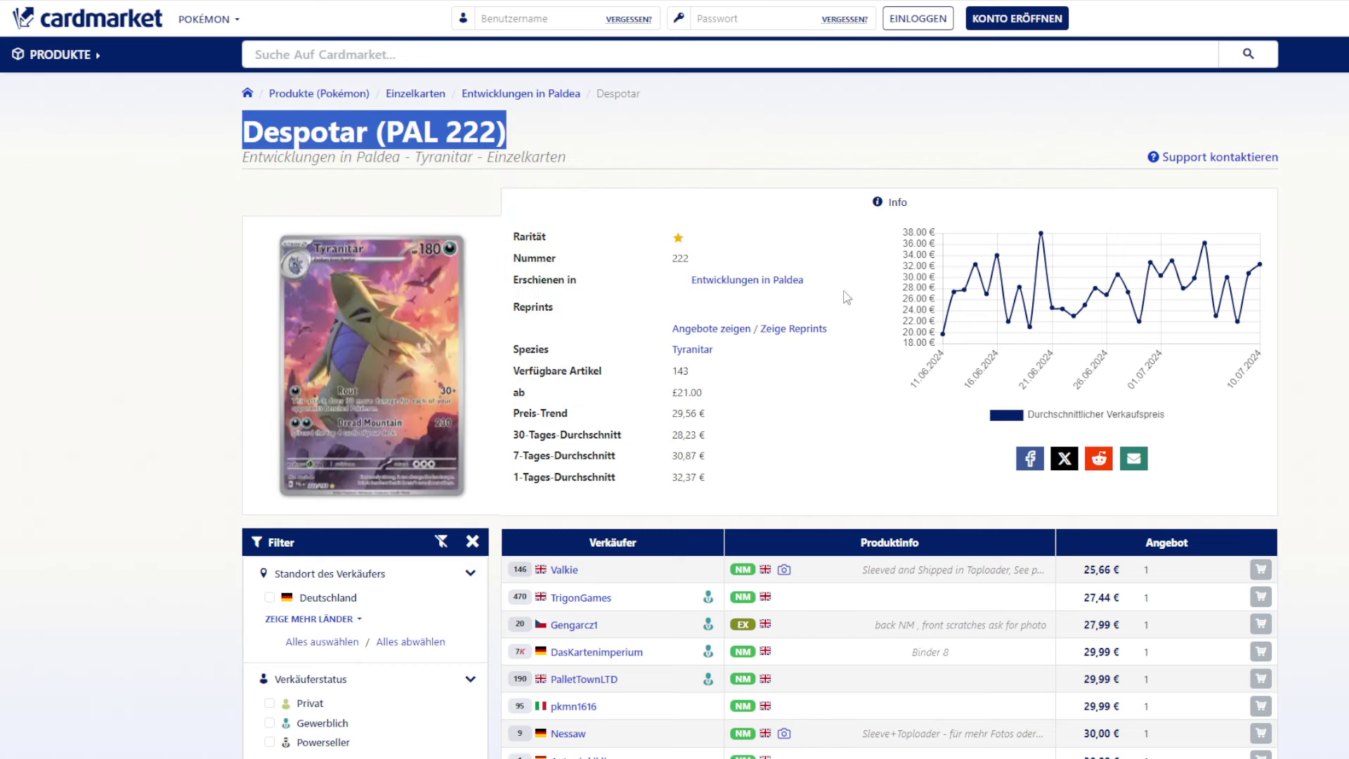
Recheck the Despotar offers and paste the copied card title into Pokevestments' Englische Einzelkarte cell (C6) in the spreadsheet.
{"action": "scroll", "coordinate": [875, 432], "scroll_direction": "down", "scroll_amount": 3}
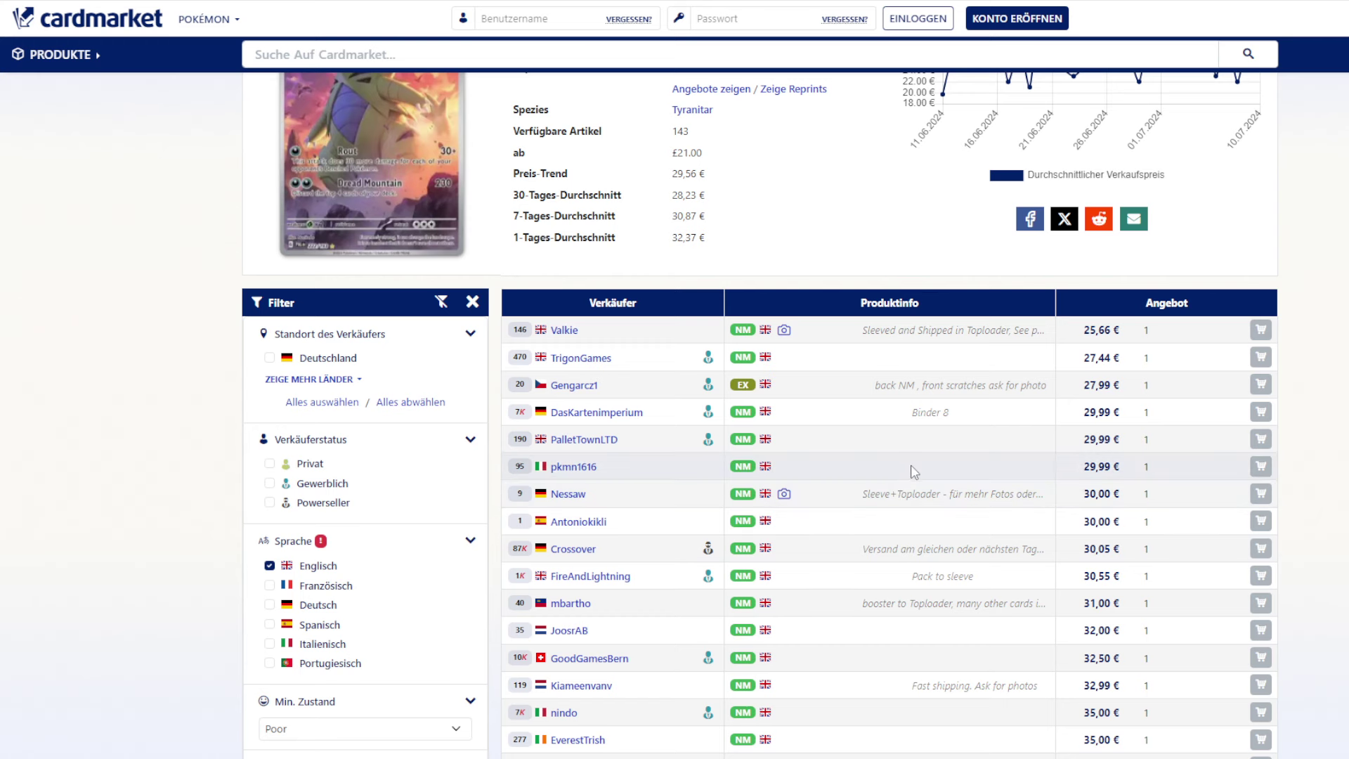
{"action": "scroll", "coordinate": [929, 510], "scroll_direction": "up", "scroll_amount": 2}
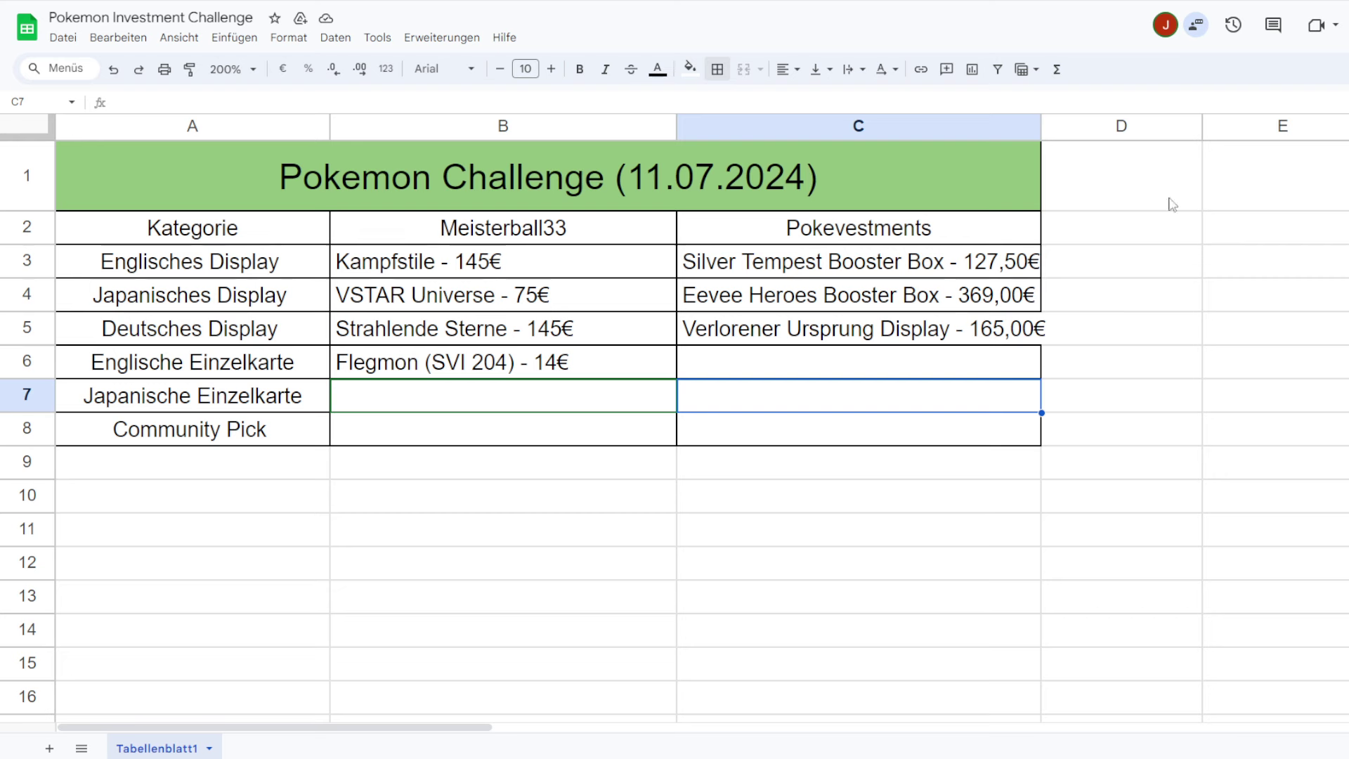
{"action": "key", "text": "ctrl+Tab"}
{"action": "left_click", "coordinate": [822, 371]}
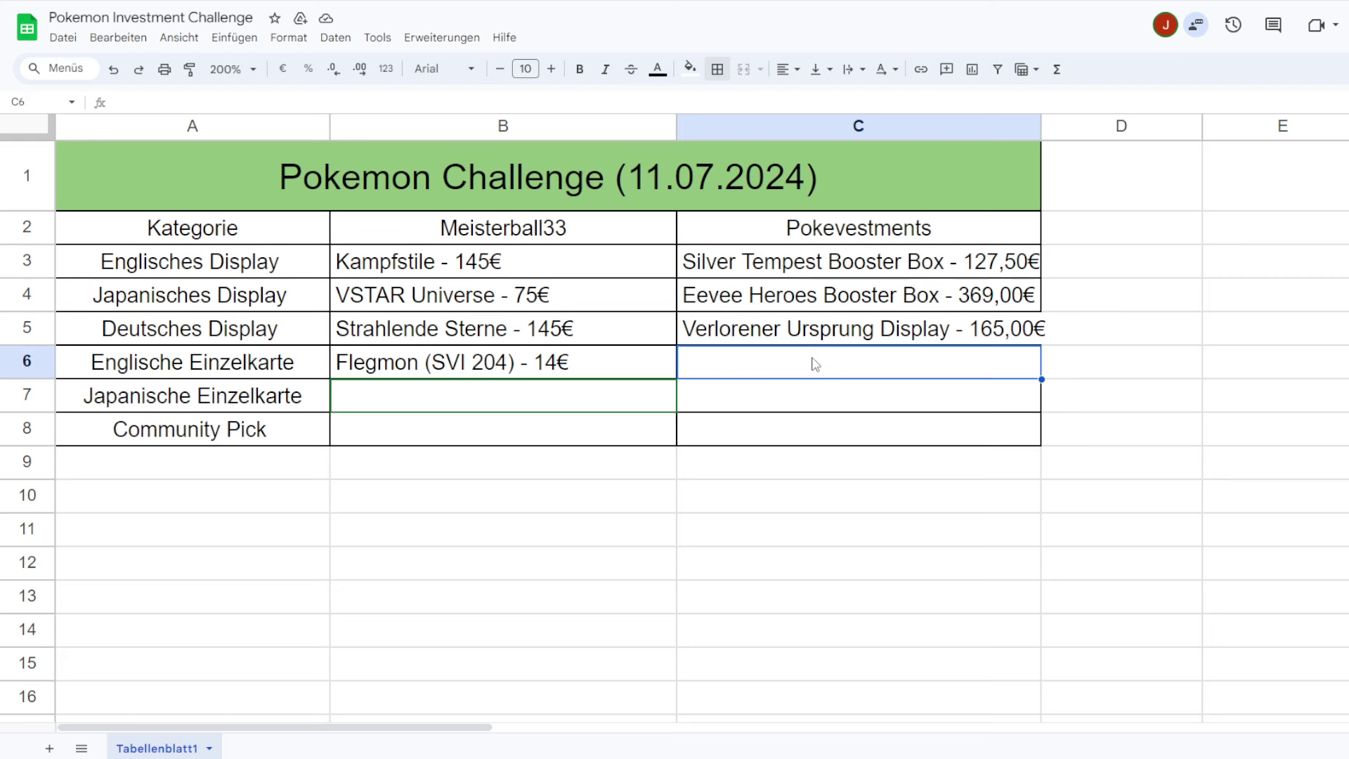
{"action": "right_click", "coordinate": [812, 364]}
{"action": "left_click", "coordinate": [918, 211]}
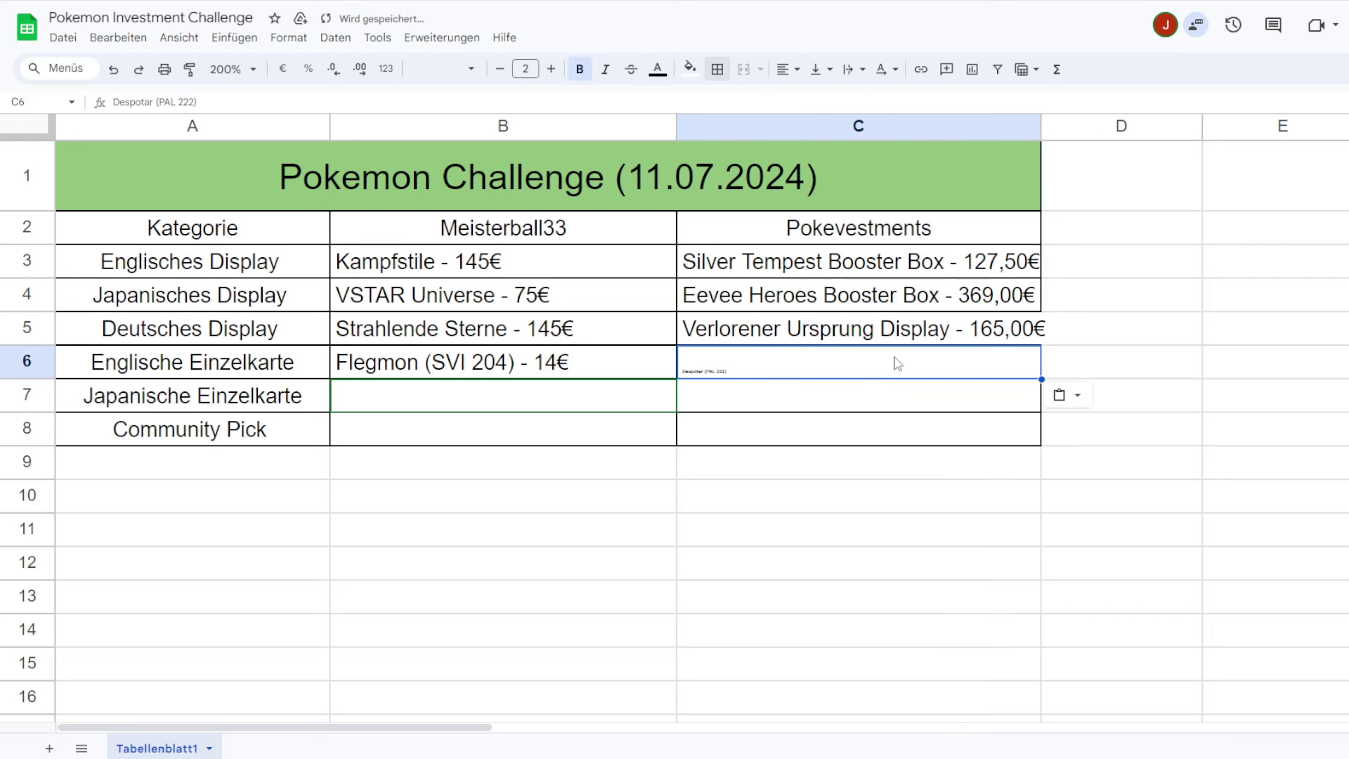
Increase the font size of the pasted Despotar title in C6 to 10.
{"action": "left_click", "coordinate": [552, 68]}
{"action": "left_click", "coordinate": [551, 69]}
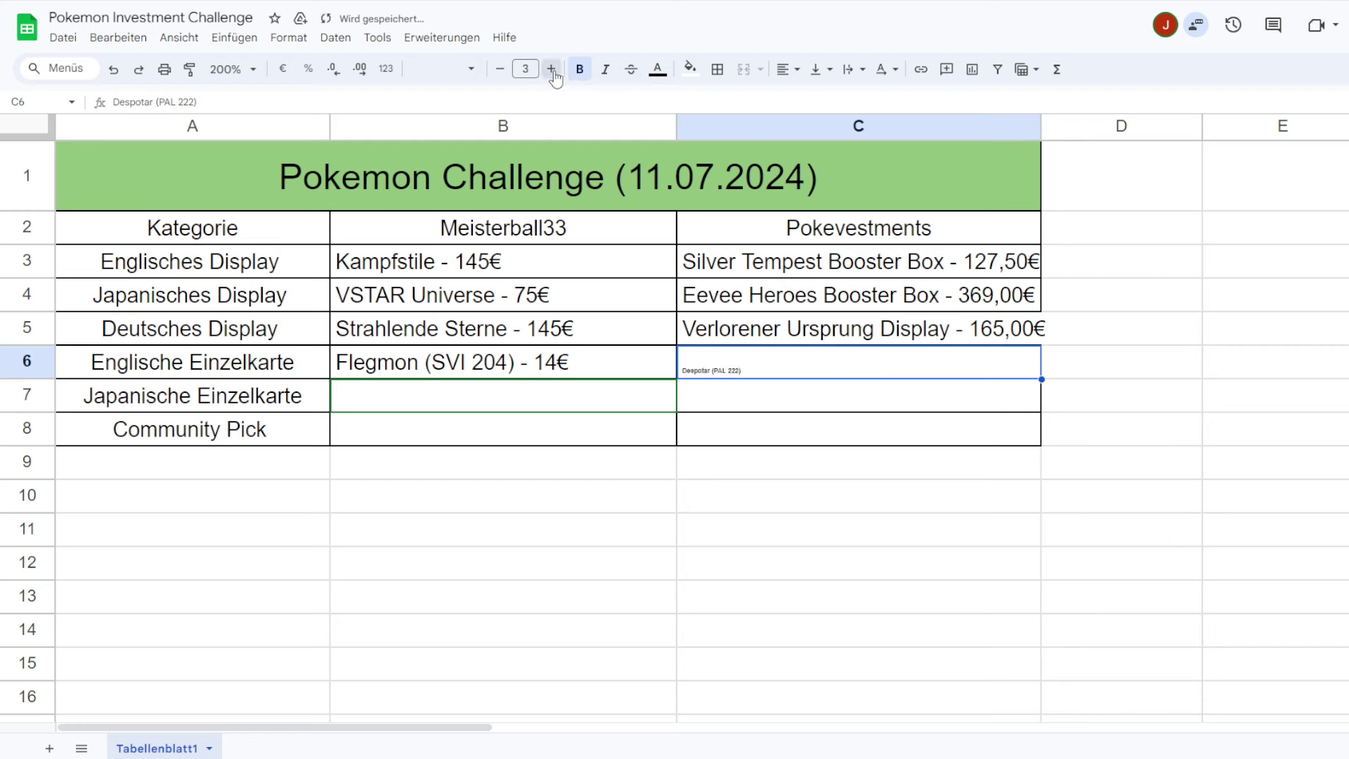
{"action": "left_click", "coordinate": [552, 69]}
{"action": "left_click", "coordinate": [551, 69]}
{"action": "left_click", "coordinate": [552, 68]}
{"action": "left_click", "coordinate": [552, 69]}
{"action": "left_click", "coordinate": [552, 69]}
{"action": "left_click", "coordinate": [552, 69]}
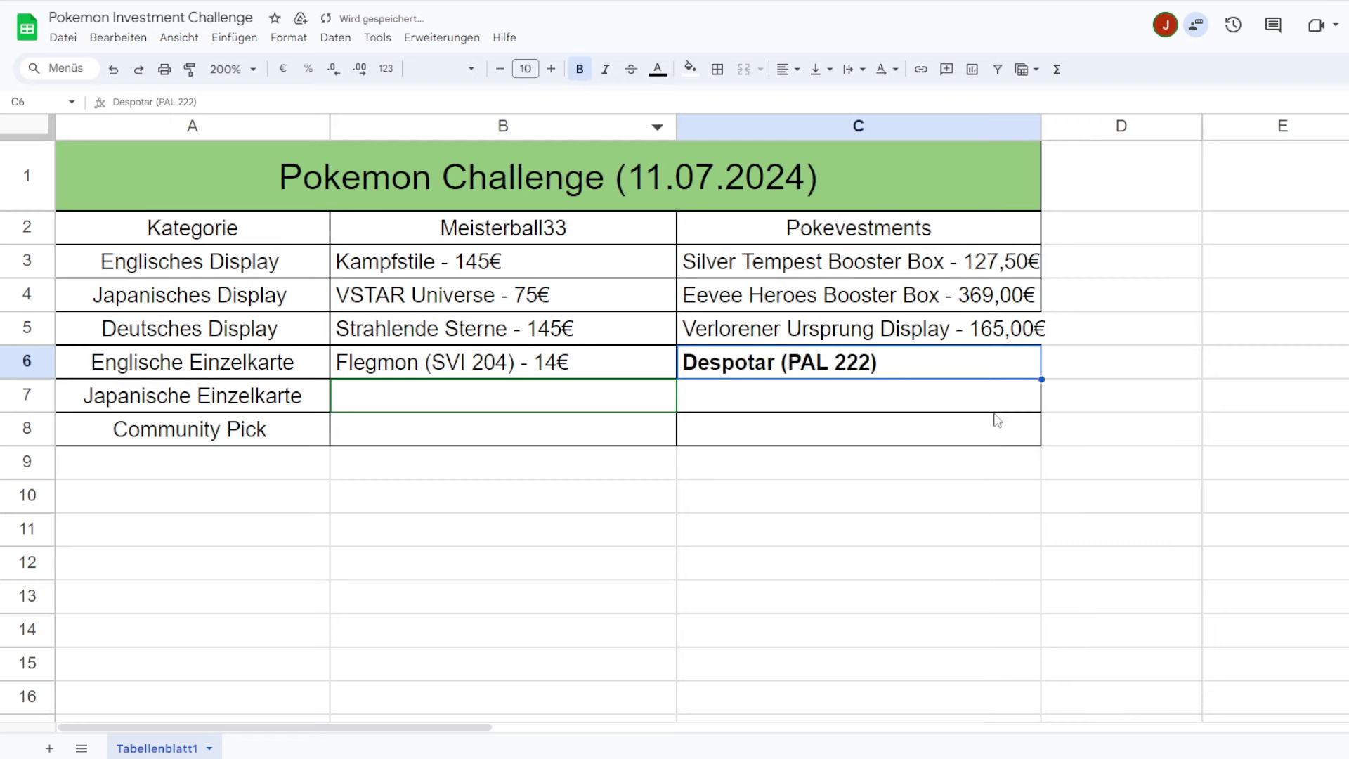
Append "- 29,99€" to the Despotar (PAL 222) entry in C6 and remove the cell's bold formatting.
{"action": "double_click", "coordinate": [914, 355]}
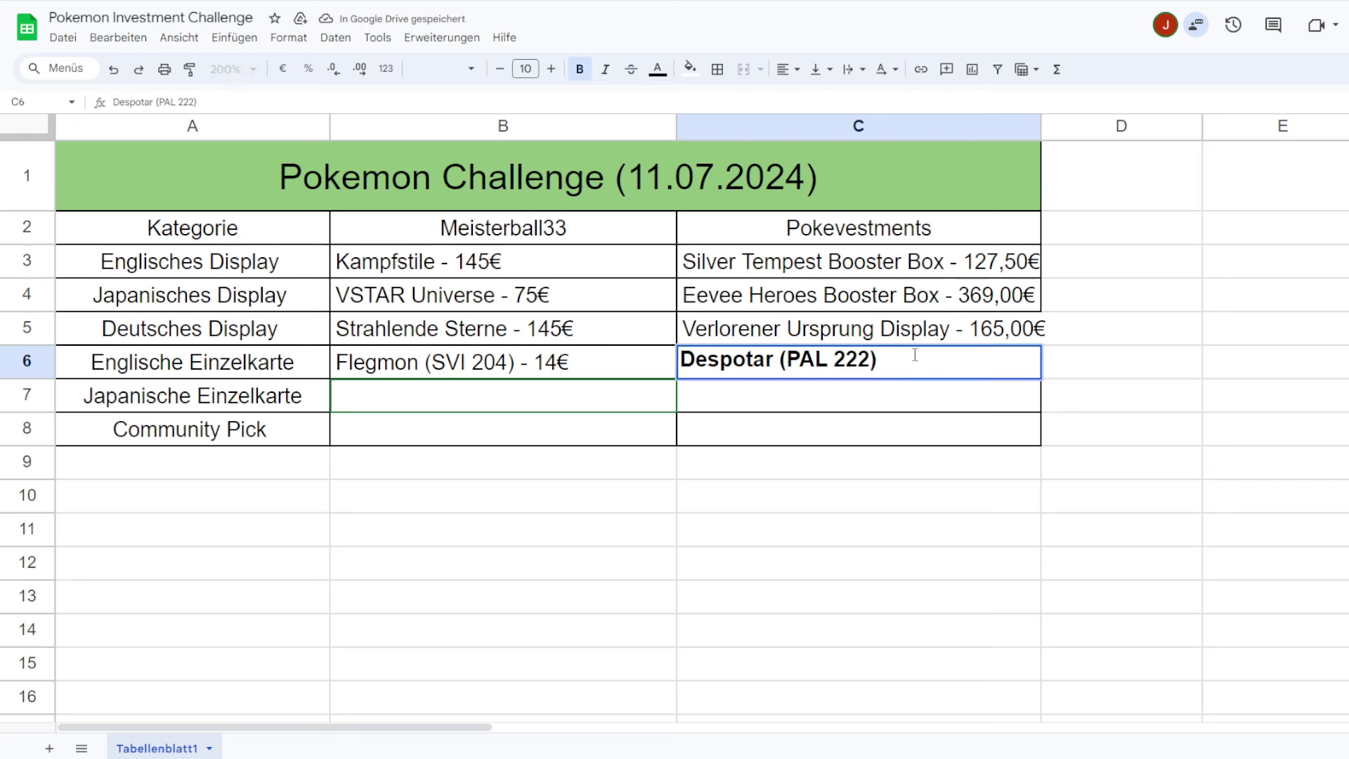
{"action": "type", "text": "- 29,99"}
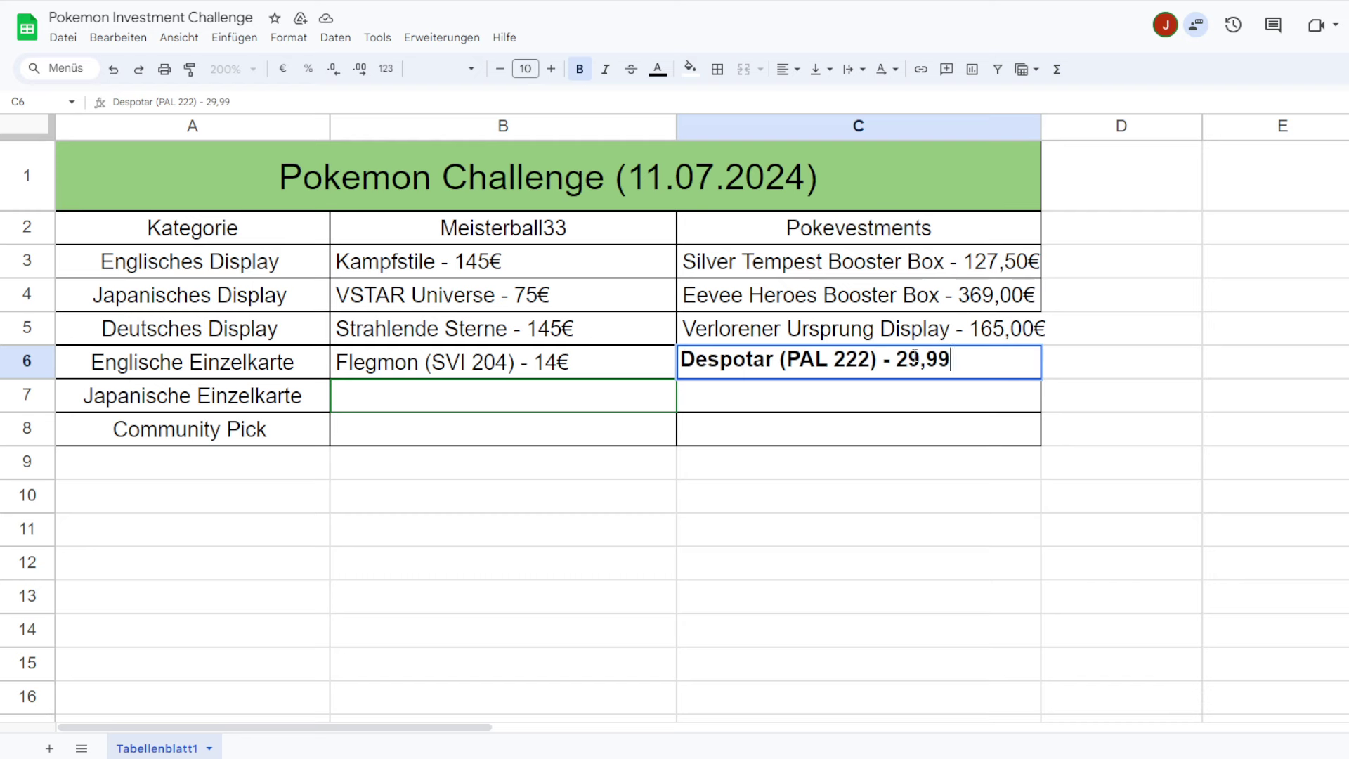
{"action": "type", "text": "€"}
{"action": "key", "text": "Return"}
{"action": "left_click", "coordinate": [873, 371]}
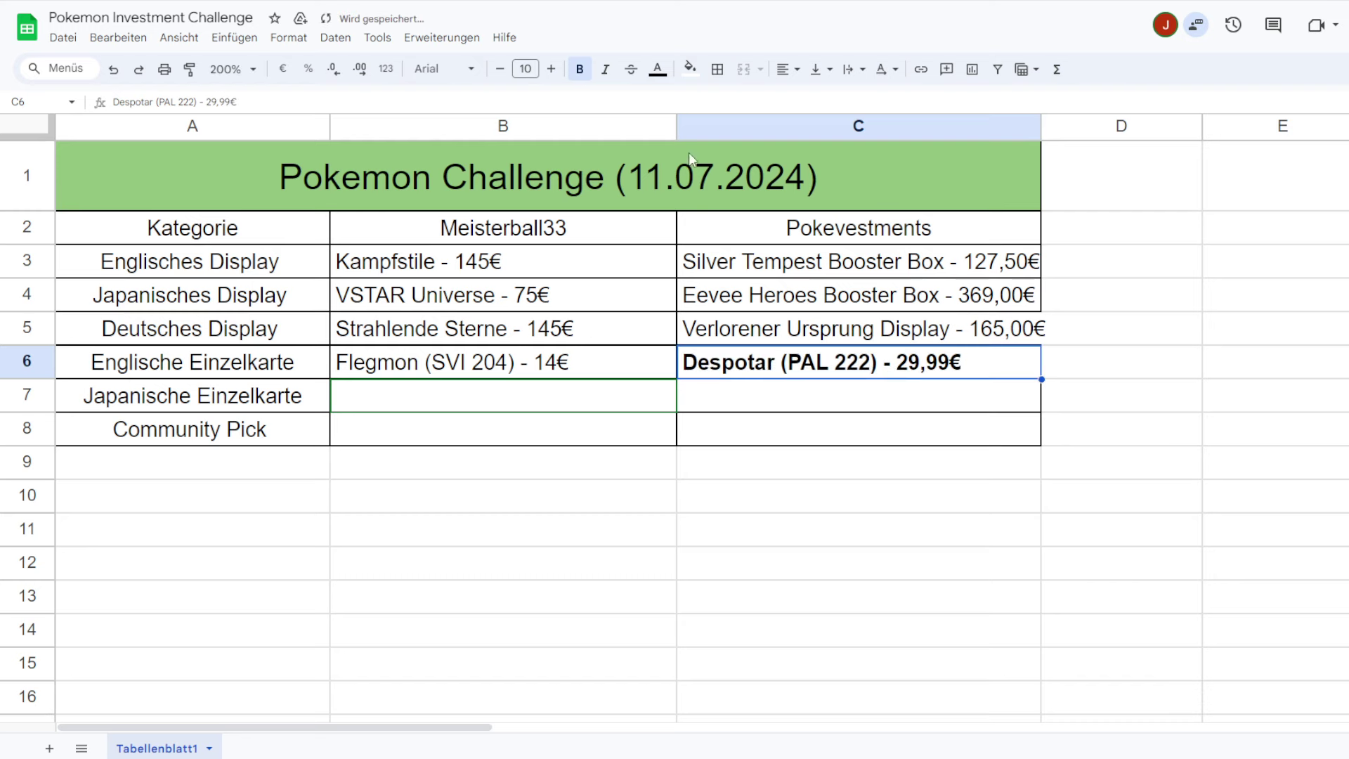
{"action": "left_click", "coordinate": [579, 69]}
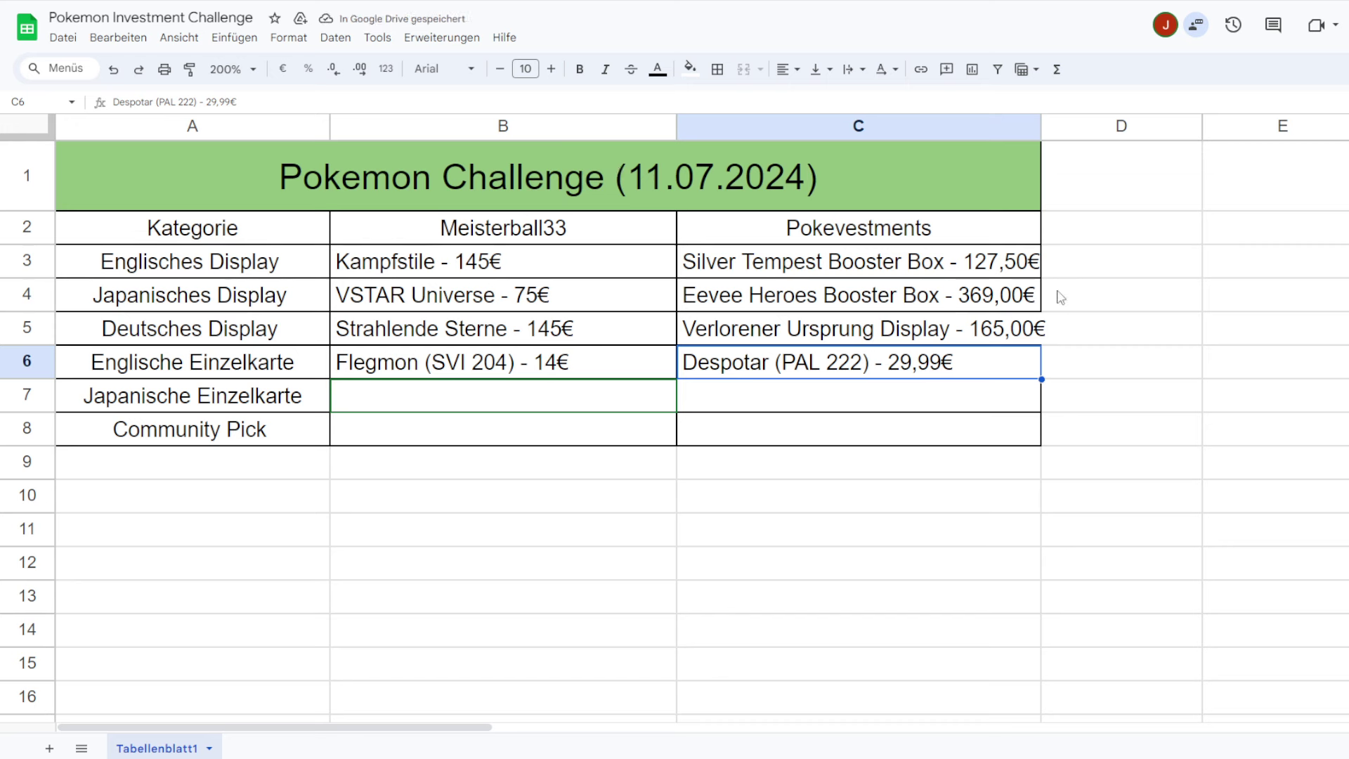
Add a bottom border to the Despotar cell C6 and select Pokevestments' Japanische Einzelkarte cell (C7).
{"action": "left_click", "coordinate": [650, 403]}
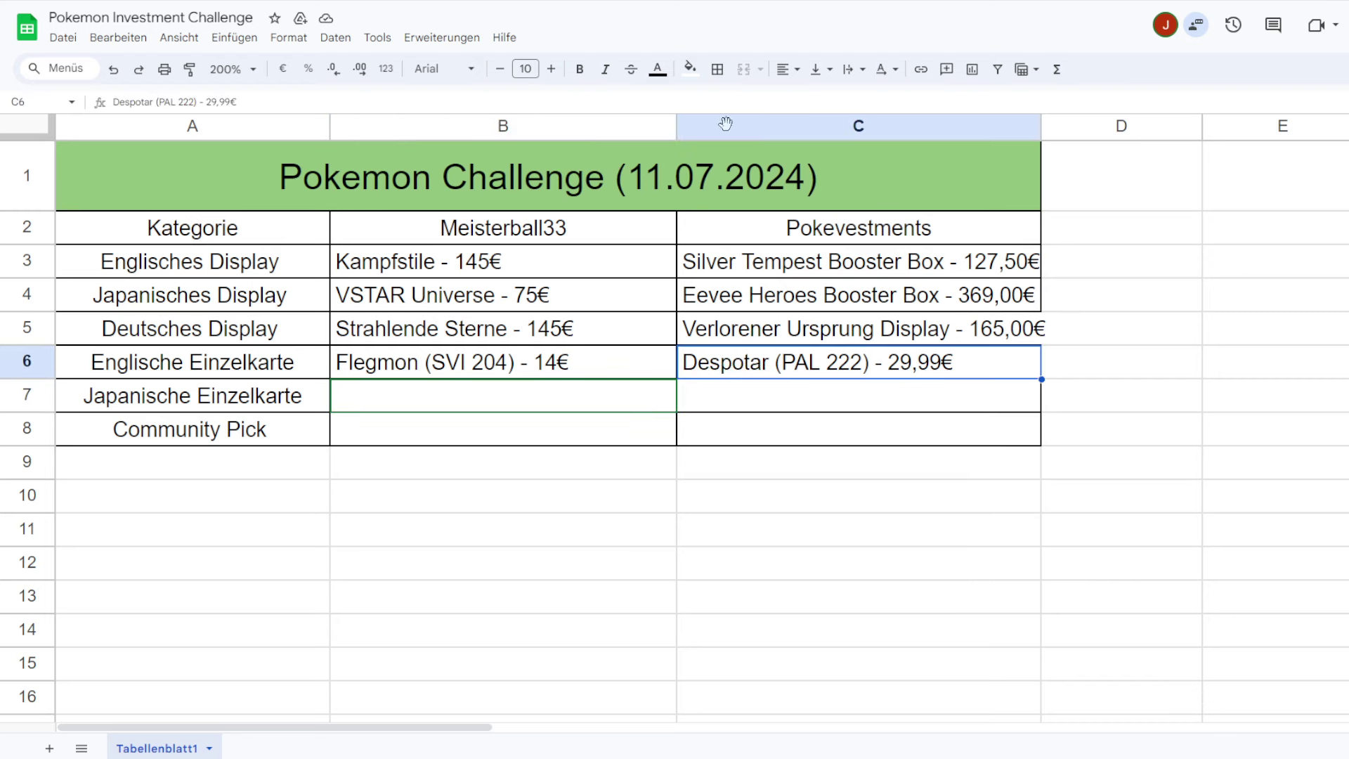
{"action": "left_click", "coordinate": [717, 69]}
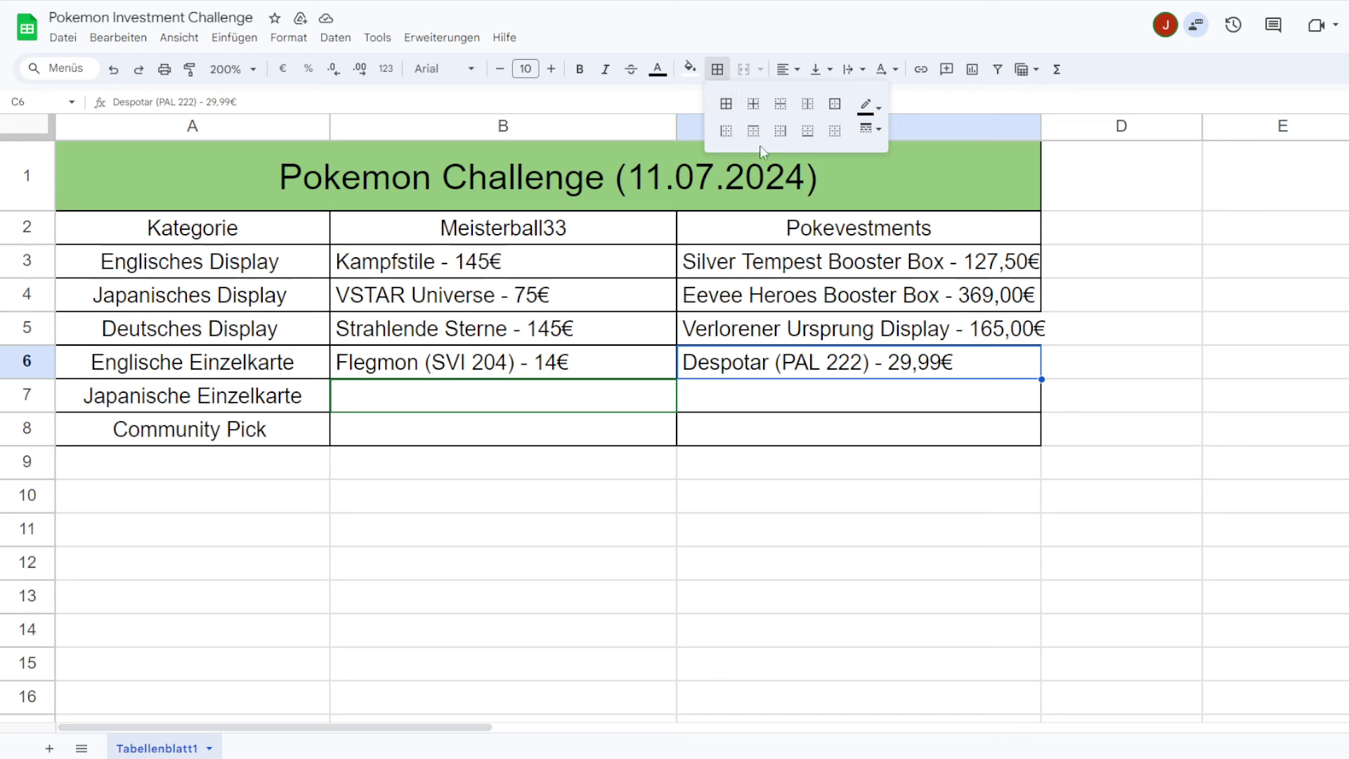
{"action": "left_click", "coordinate": [807, 130]}
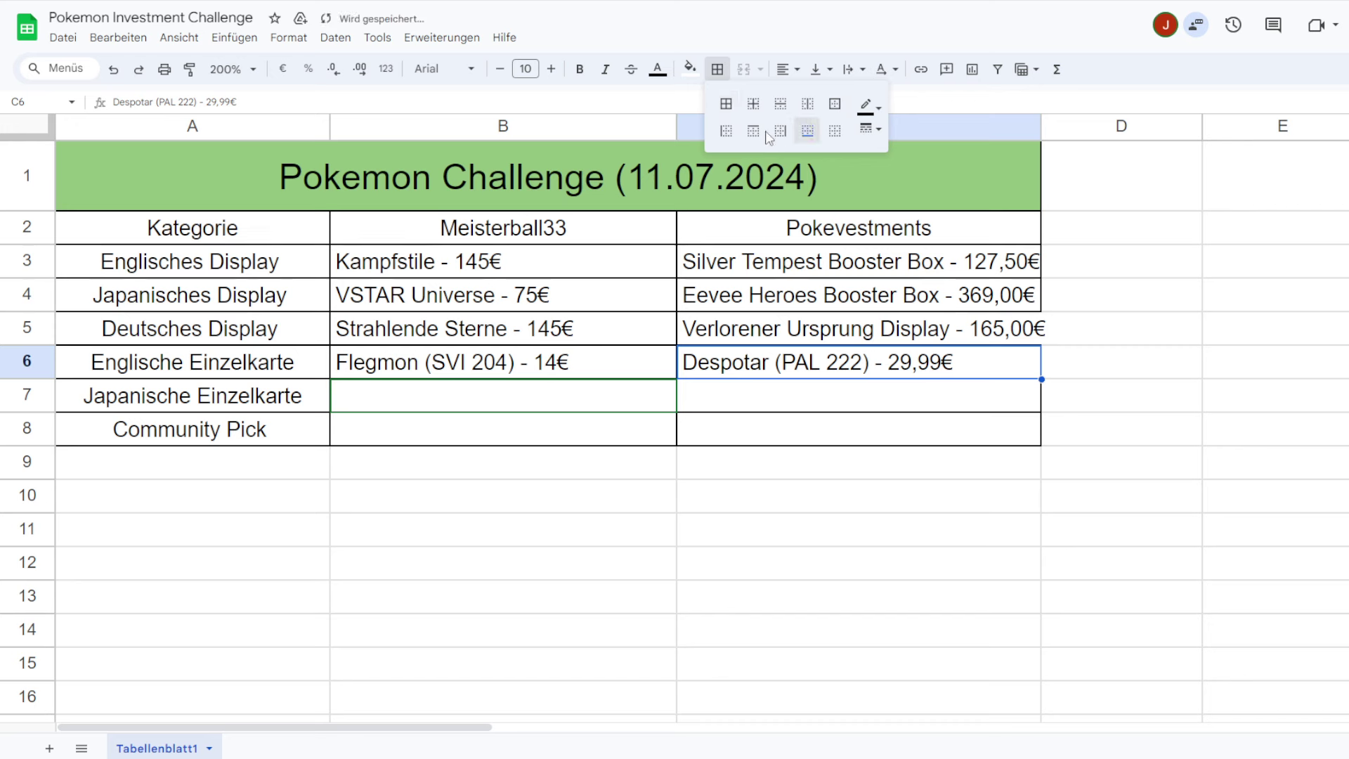
{"action": "left_click", "coordinate": [918, 394]}
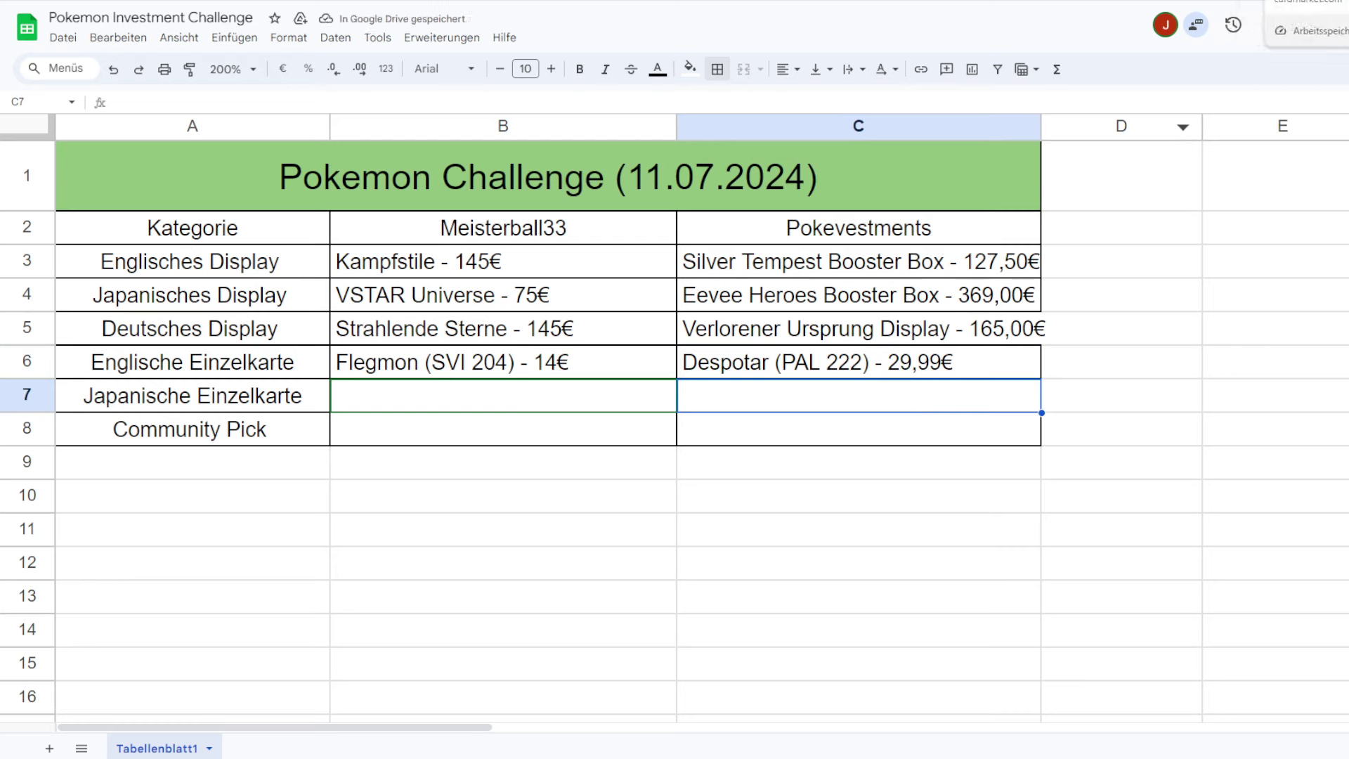
Switch to Cardmarket and look over the Despotar (PAL 222) card details and offers.
{"action": "left_click", "coordinate": [1299, 0]}
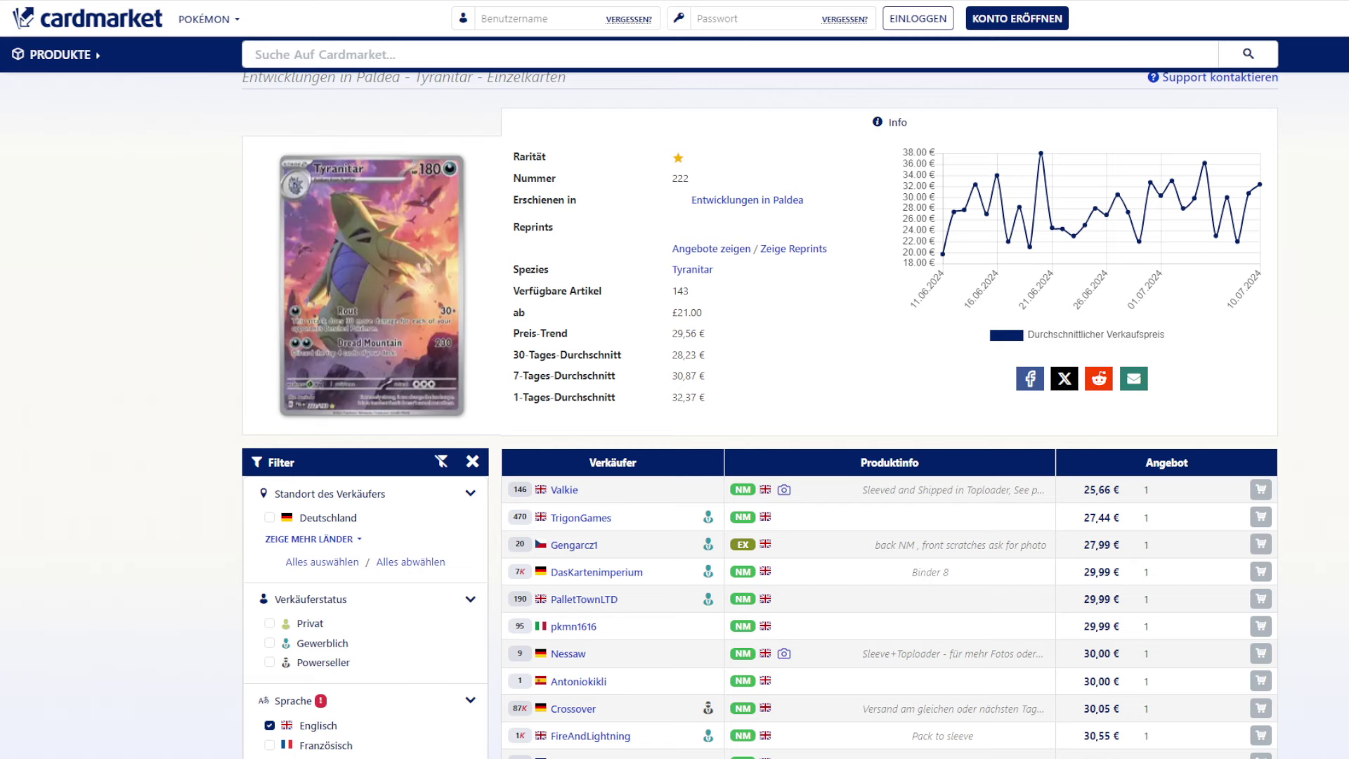
{"action": "scroll", "coordinate": [759, 415], "scroll_direction": "down", "scroll_amount": 1}
{"action": "scroll", "coordinate": [759, 414], "scroll_direction": "up", "scroll_amount": 2}
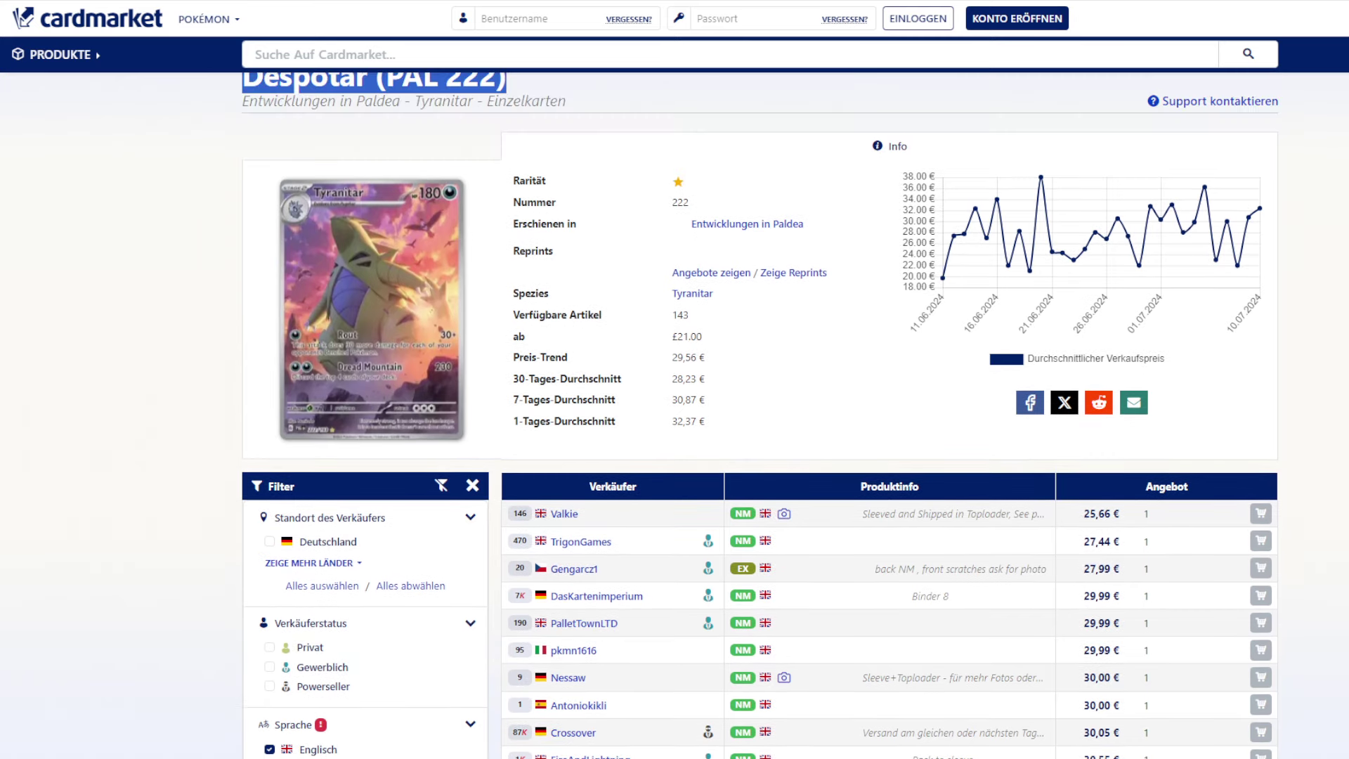
{"action": "scroll", "coordinate": [759, 414], "scroll_direction": "up", "scroll_amount": 1}
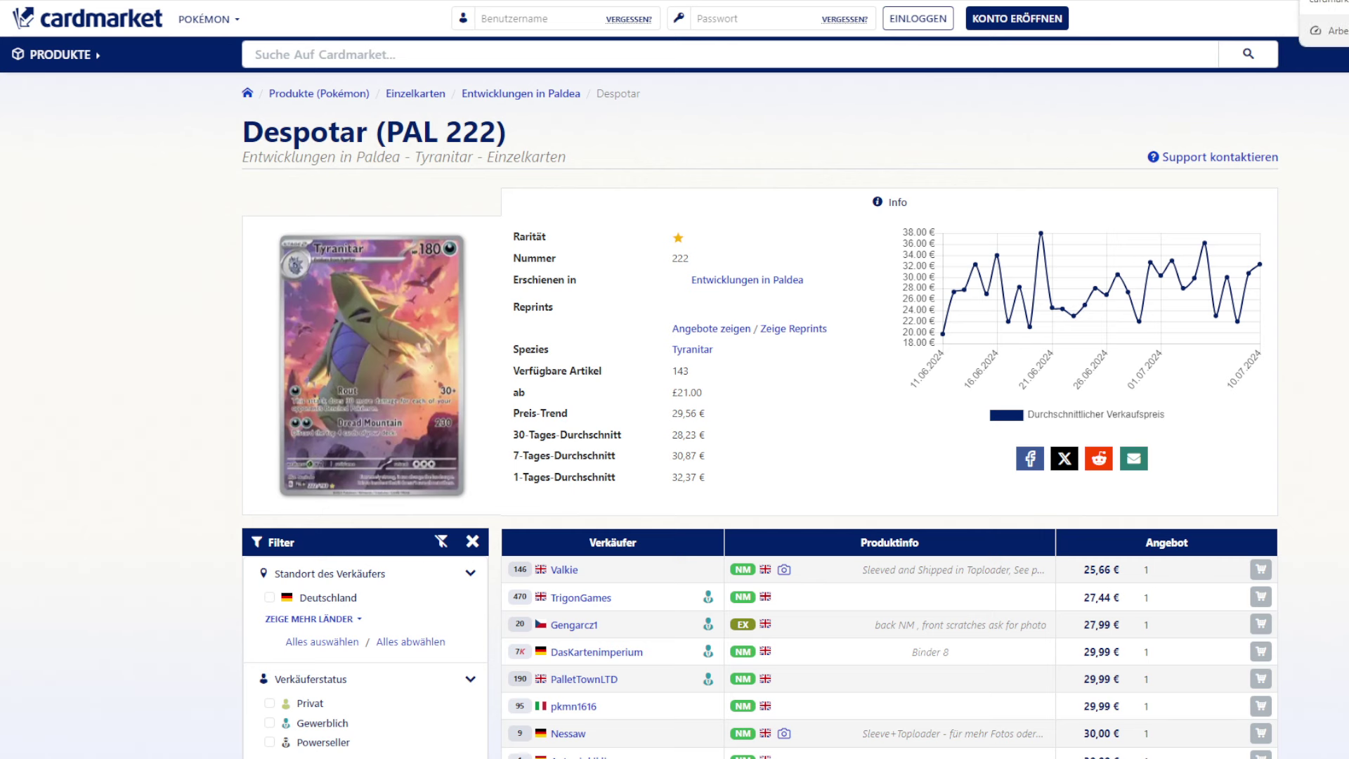
View the Karpador (PAL 203) page, go on to Karpador (sv1a 080) and examine its price history and cheapest offers.
{"action": "key", "text": "ctrl+Tab"}
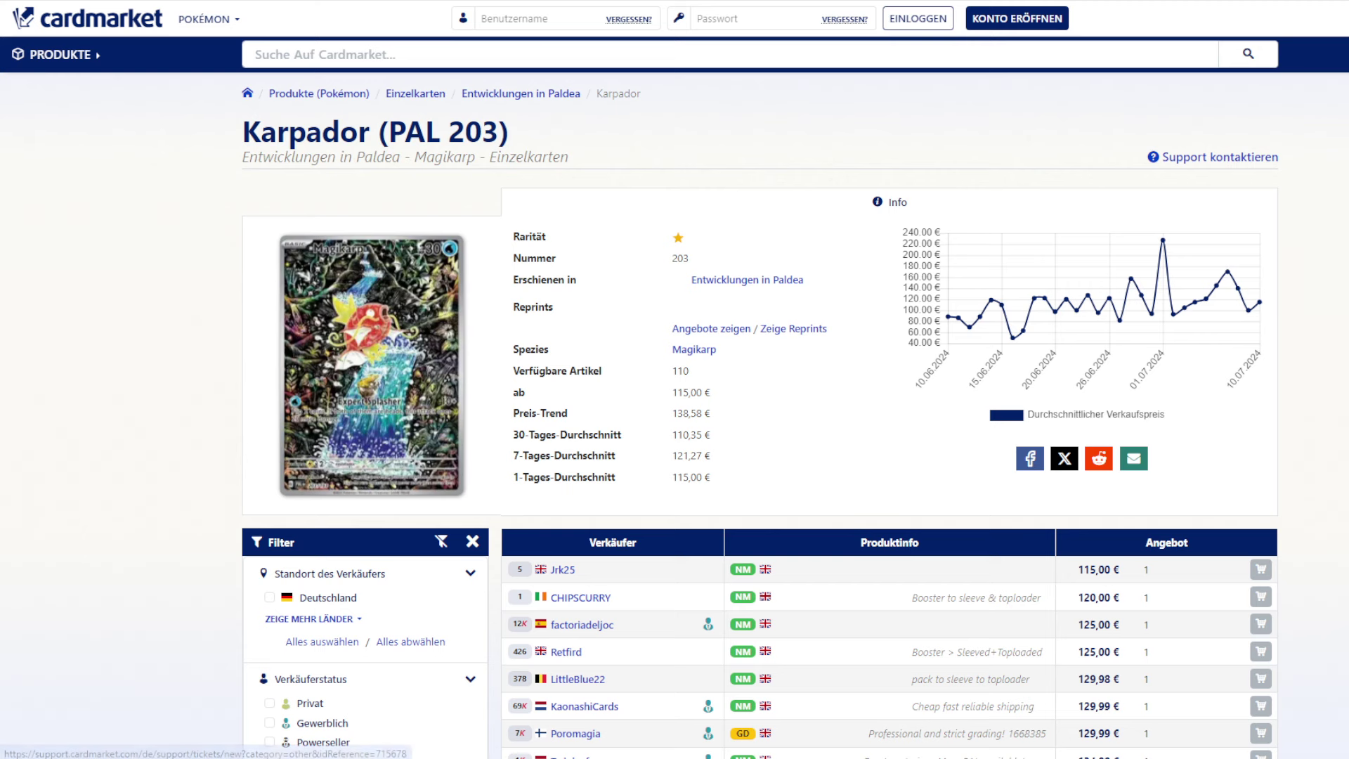
{"action": "key", "text": "ctrl+Tab"}
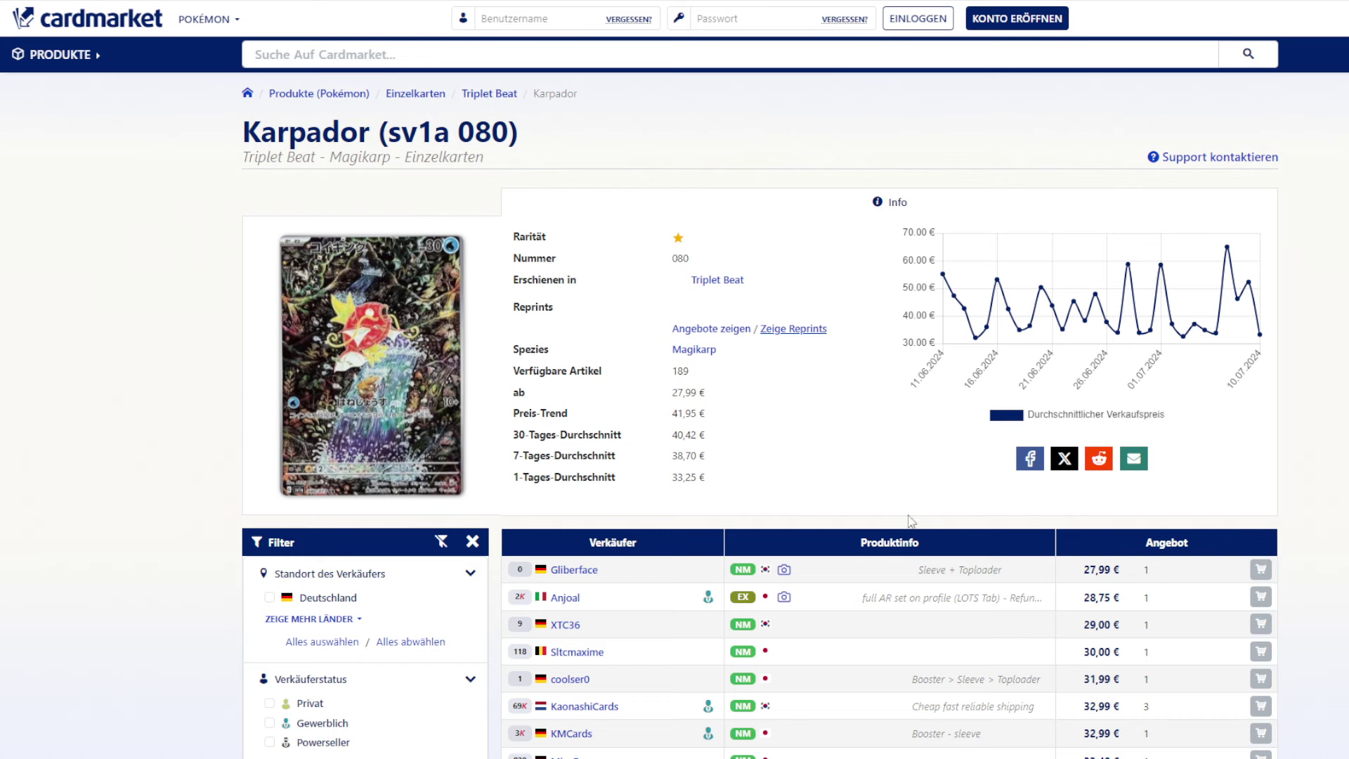
{"action": "scroll", "coordinate": [920, 523], "scroll_direction": "down", "scroll_amount": 2}
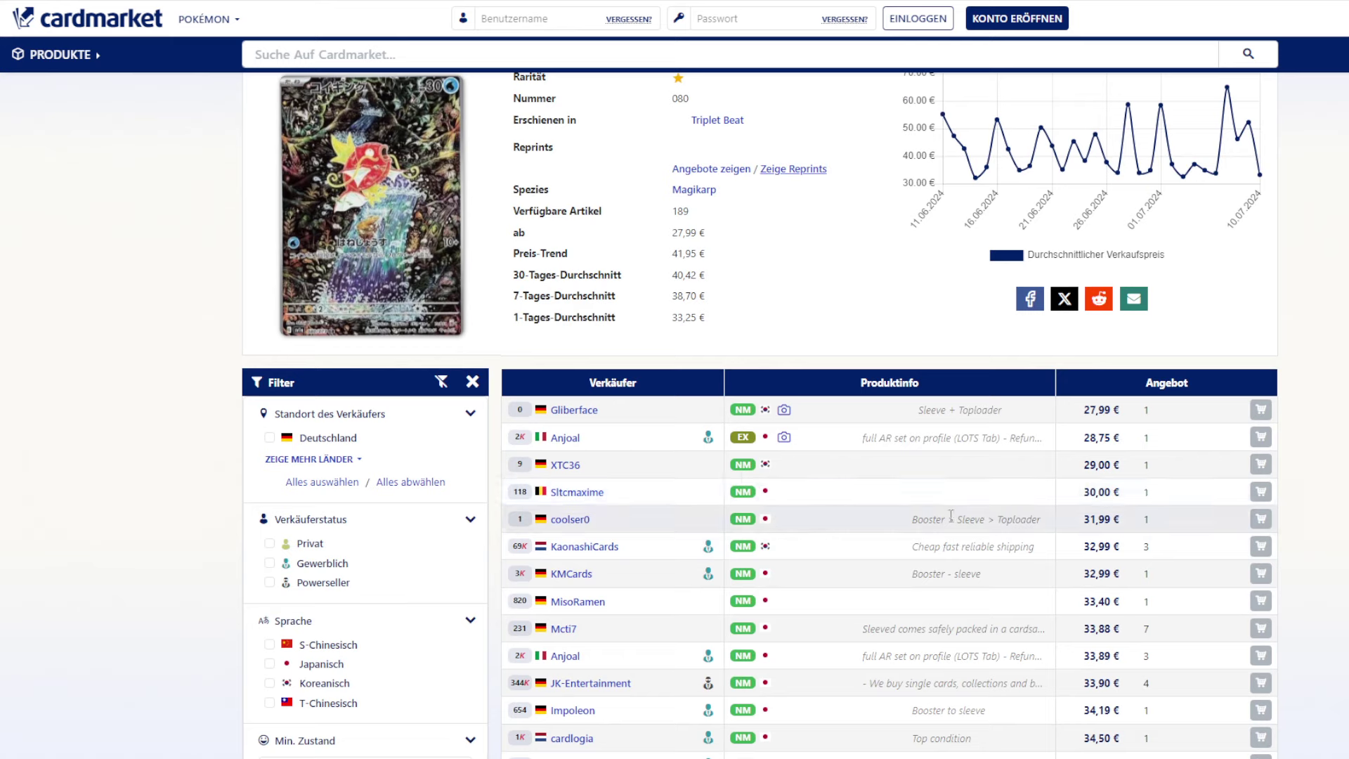
{"action": "scroll", "coordinate": [945, 507], "scroll_direction": "up", "scroll_amount": 1}
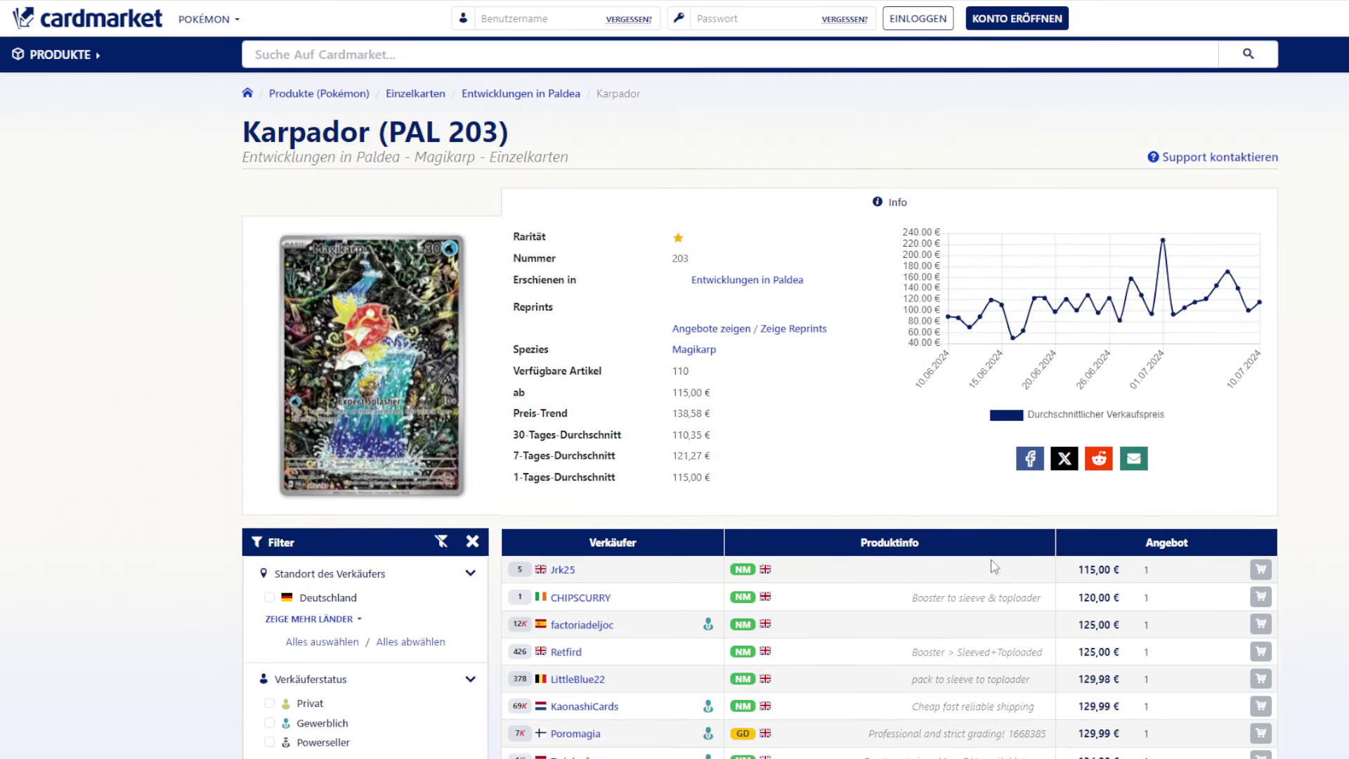
Examine the English Karpador (PAL 203) offers and highlight the price of the cheapest near-mint offer from Germany.
{"action": "scroll", "coordinate": [989, 476], "scroll_direction": "down", "scroll_amount": 2}
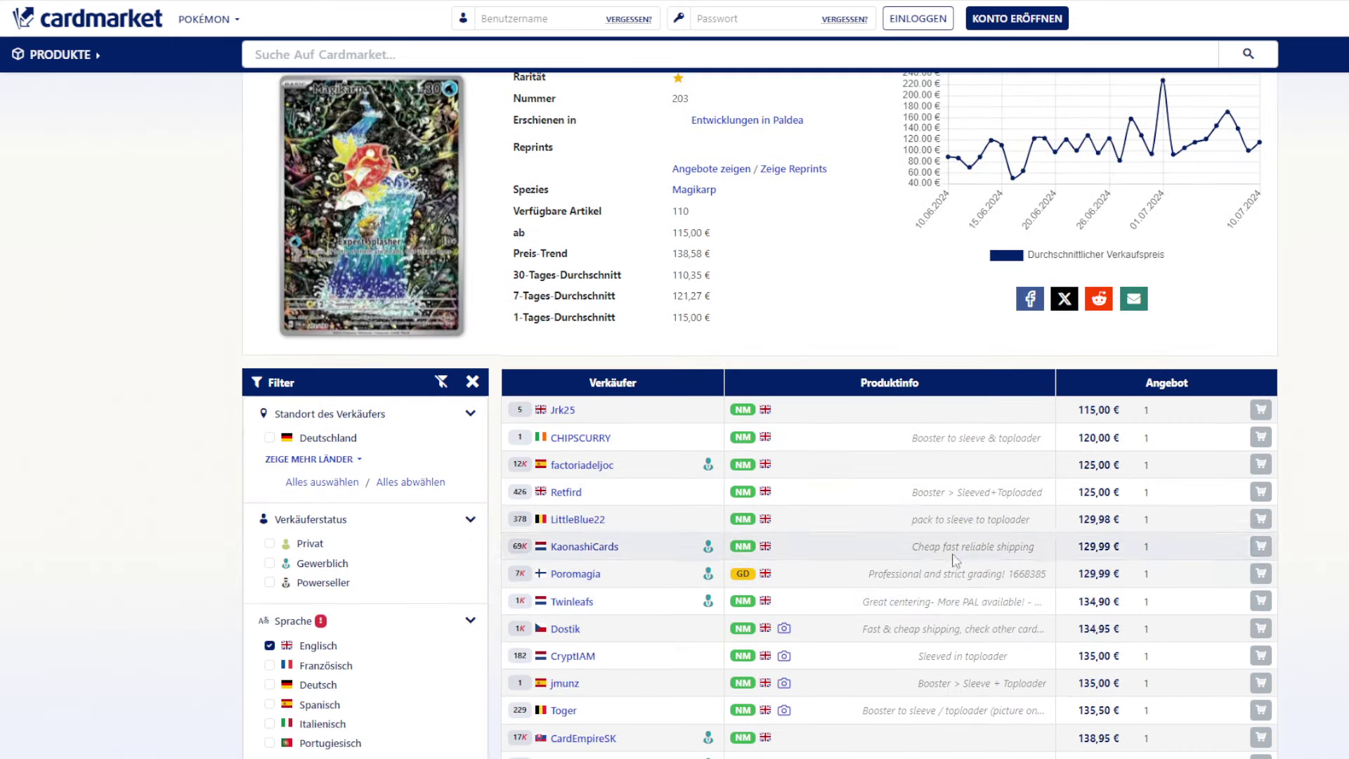
{"action": "scroll", "coordinate": [1037, 621], "scroll_direction": "down", "scroll_amount": 2}
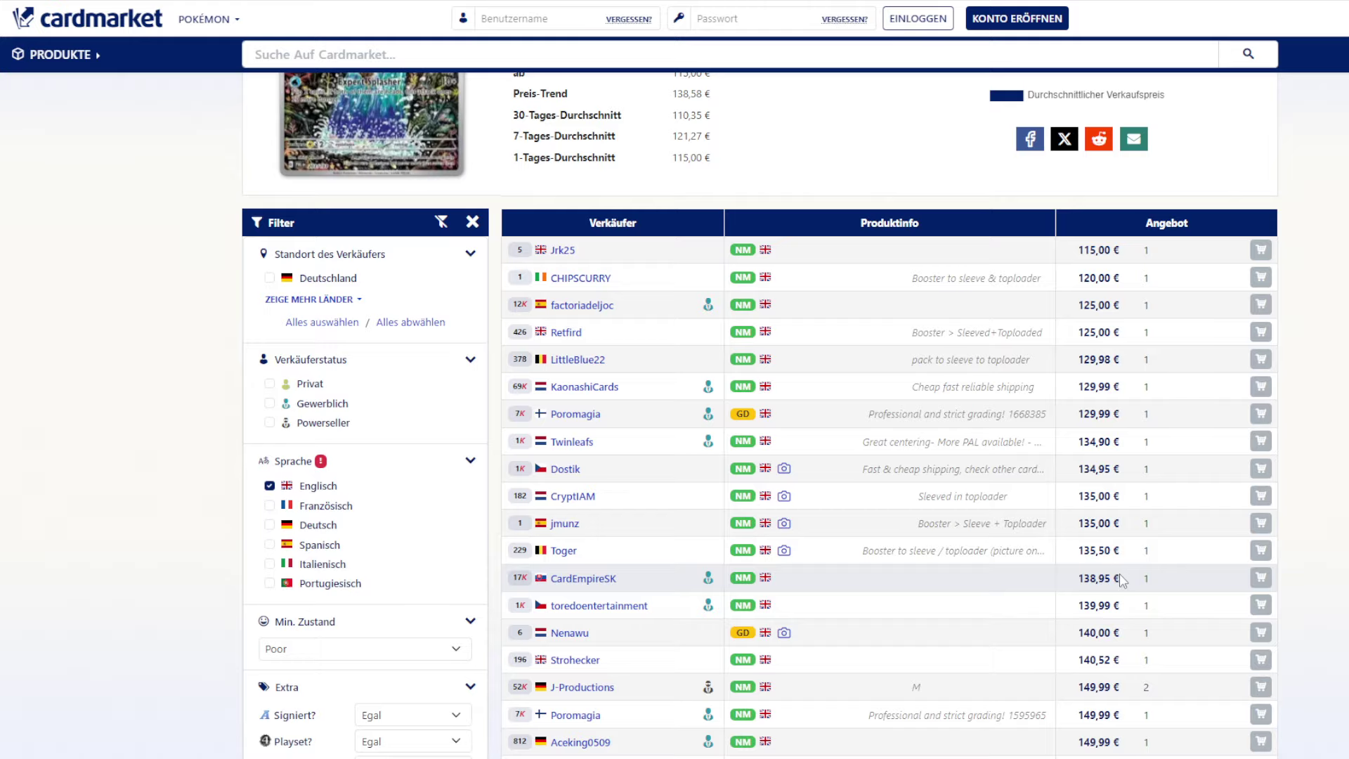
{"action": "scroll", "coordinate": [1119, 580], "scroll_direction": "down", "scroll_amount": 2}
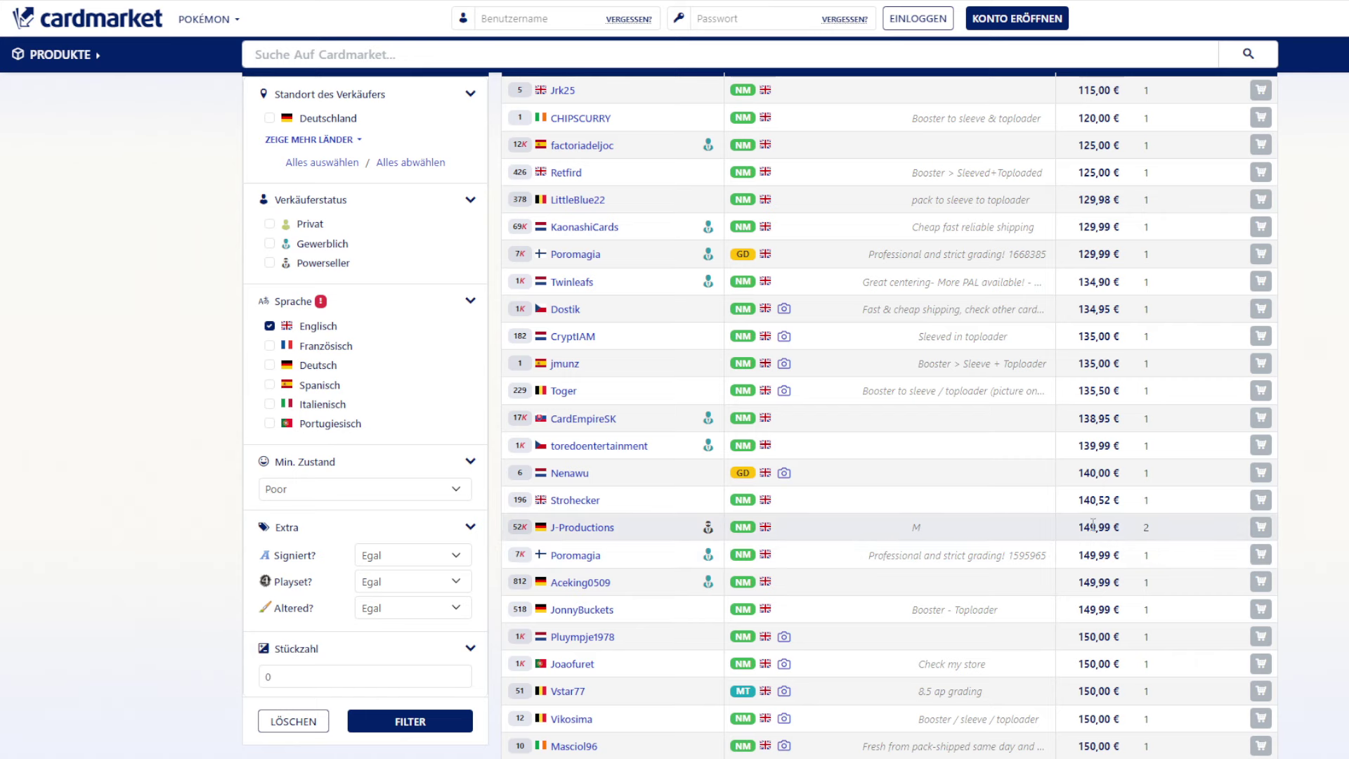
{"action": "left_click_drag", "start_coordinate": [1063, 529], "coordinate": [1145, 523]}
{"action": "scroll", "coordinate": [889, 422], "scroll_direction": "up", "scroll_amount": 3}
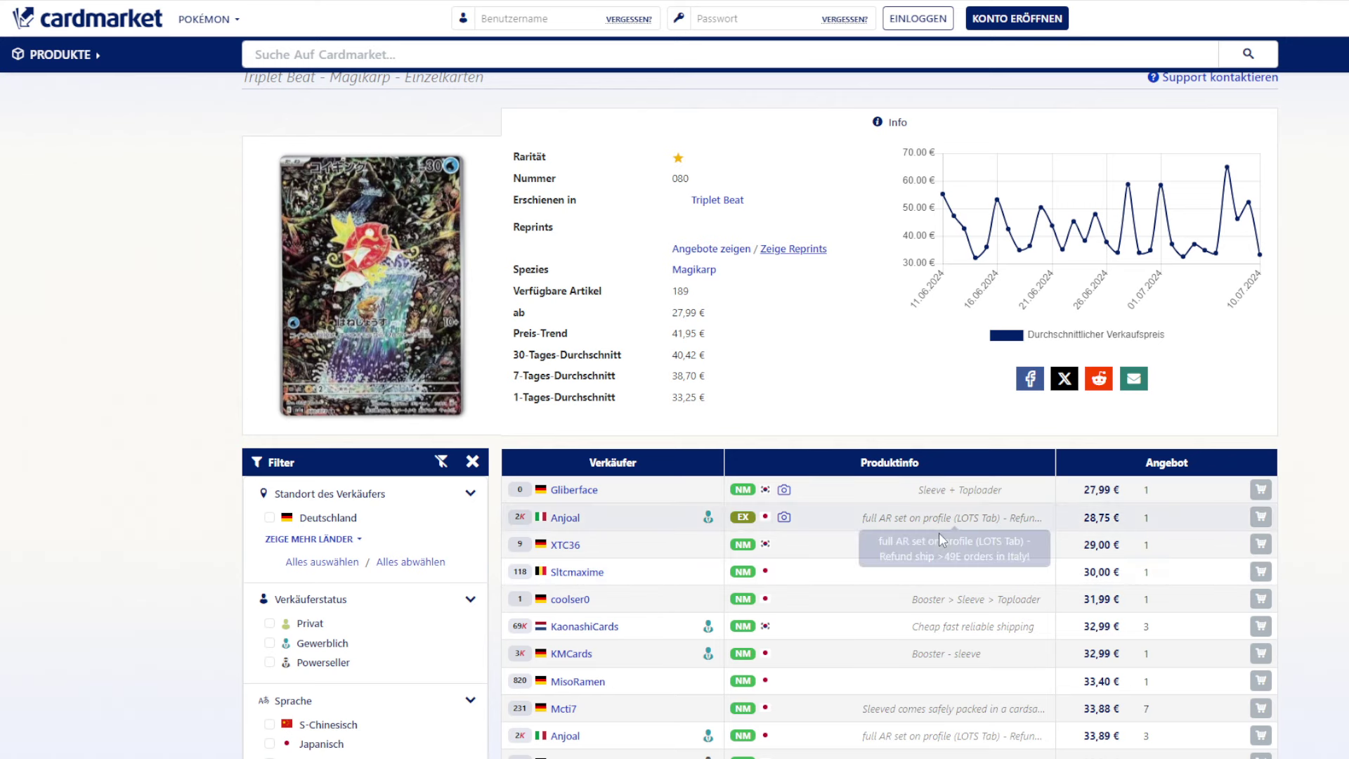
Copy the card title "Karpador (sv1a 080)" from its product page.
{"action": "scroll", "coordinate": [831, 472], "scroll_direction": "up", "scroll_amount": 1}
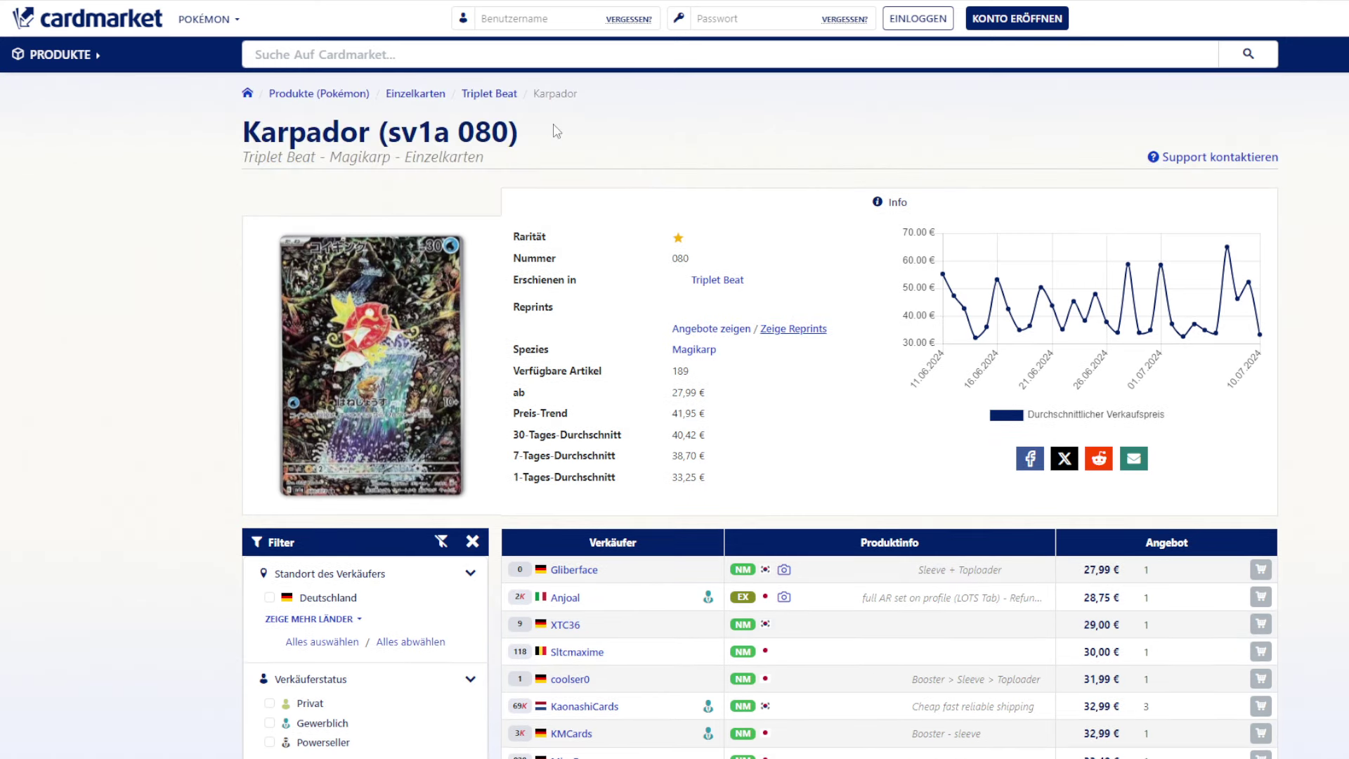
{"action": "left_click_drag", "start_coordinate": [545, 131], "coordinate": [246, 130]}
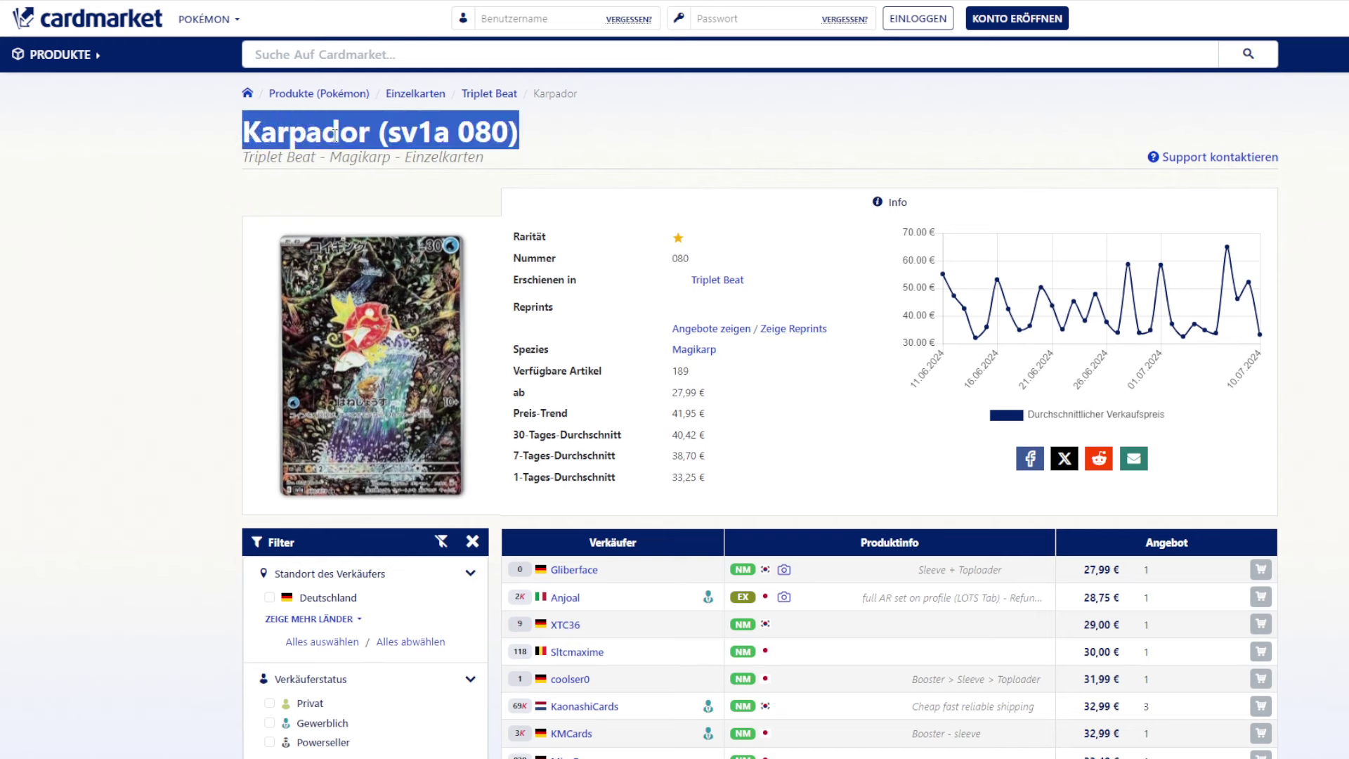
{"action": "right_click", "coordinate": [346, 135]}
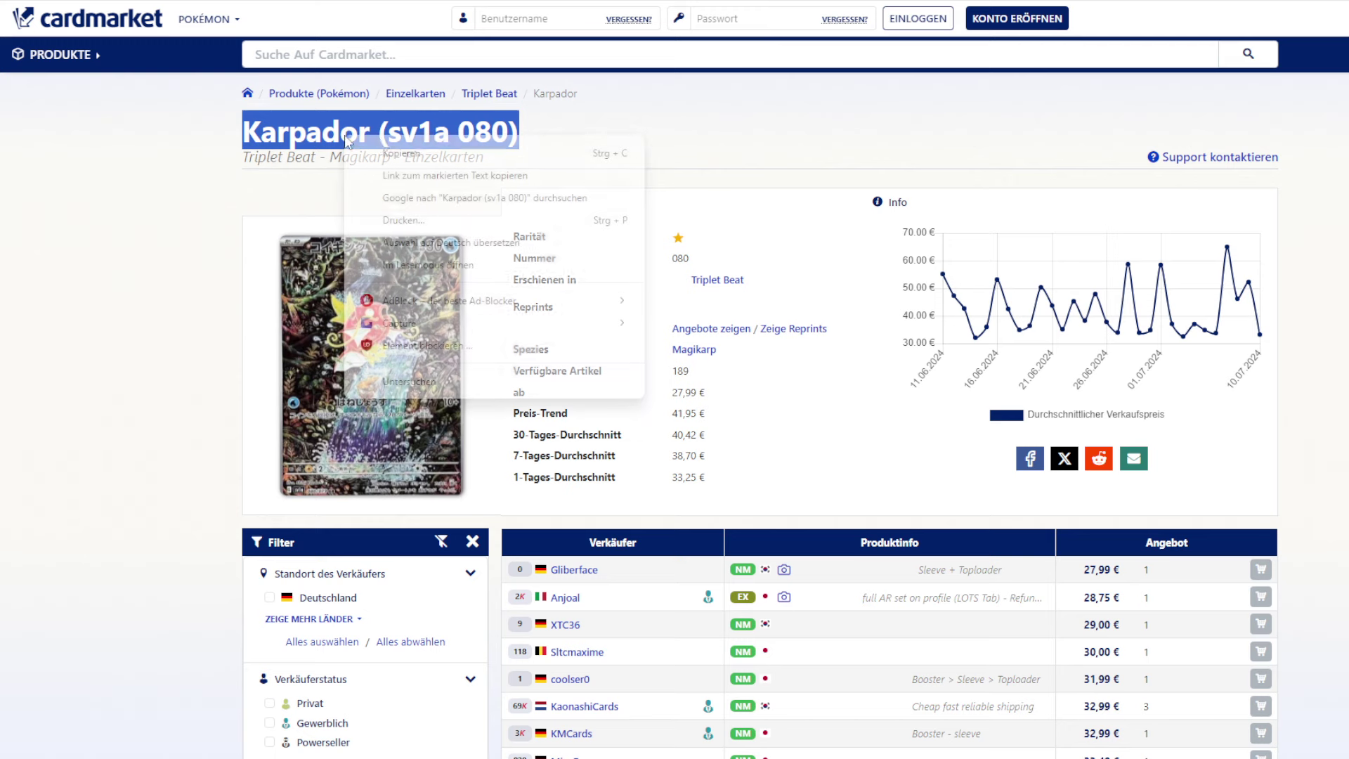
{"action": "left_click", "coordinate": [402, 150]}
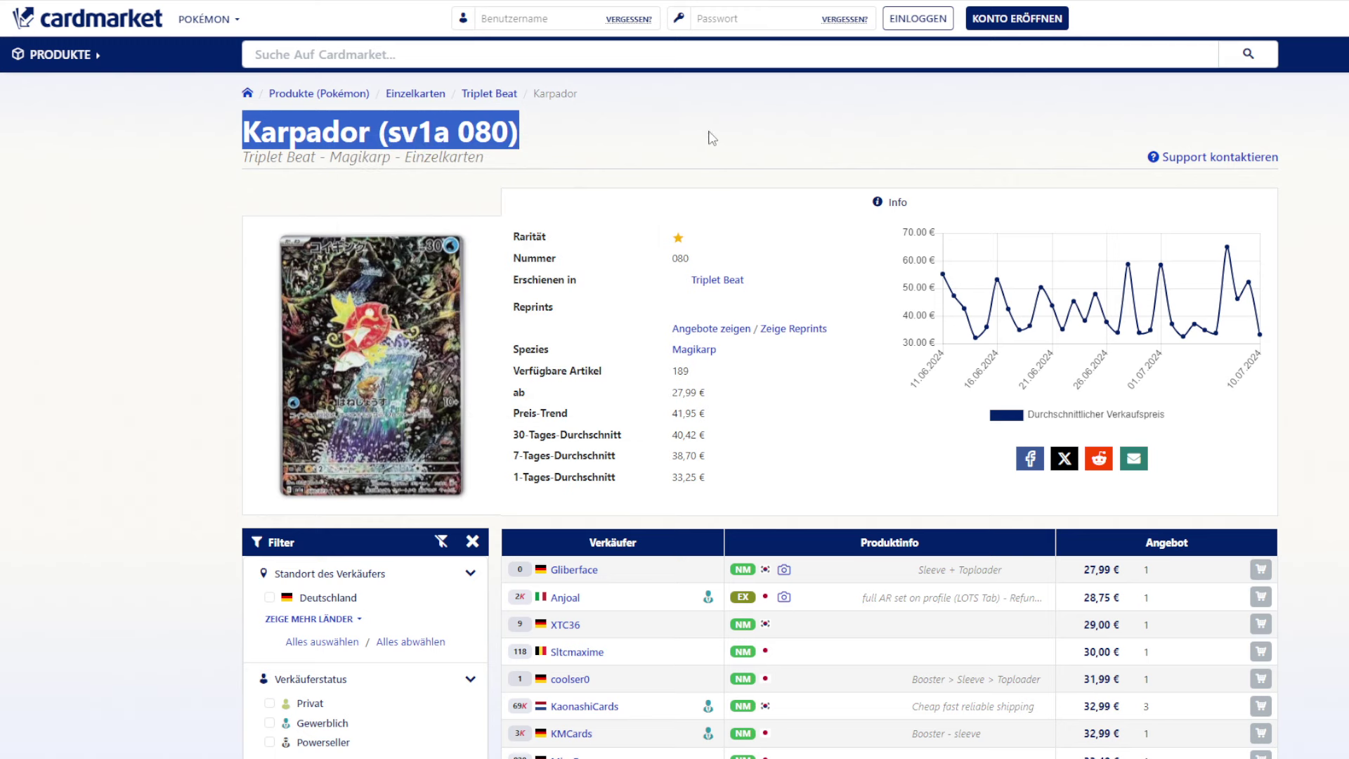
Return to the spreadsheet and paste the copied Karpador title into Pokevestments' Japanische Einzelkarte cell (C7).
{"action": "key", "text": "ctrl+Tab"}
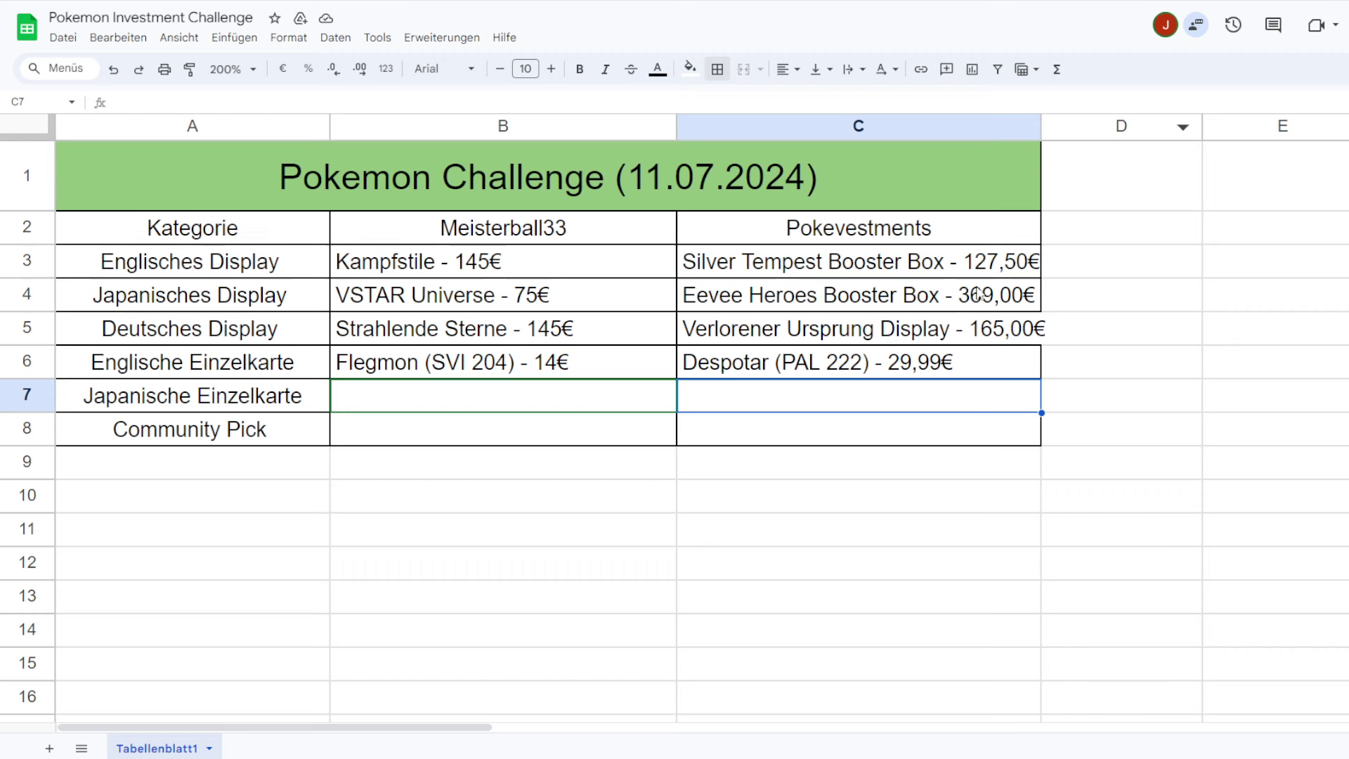
{"action": "right_click", "coordinate": [778, 394]}
{"action": "left_click", "coordinate": [871, 201]}
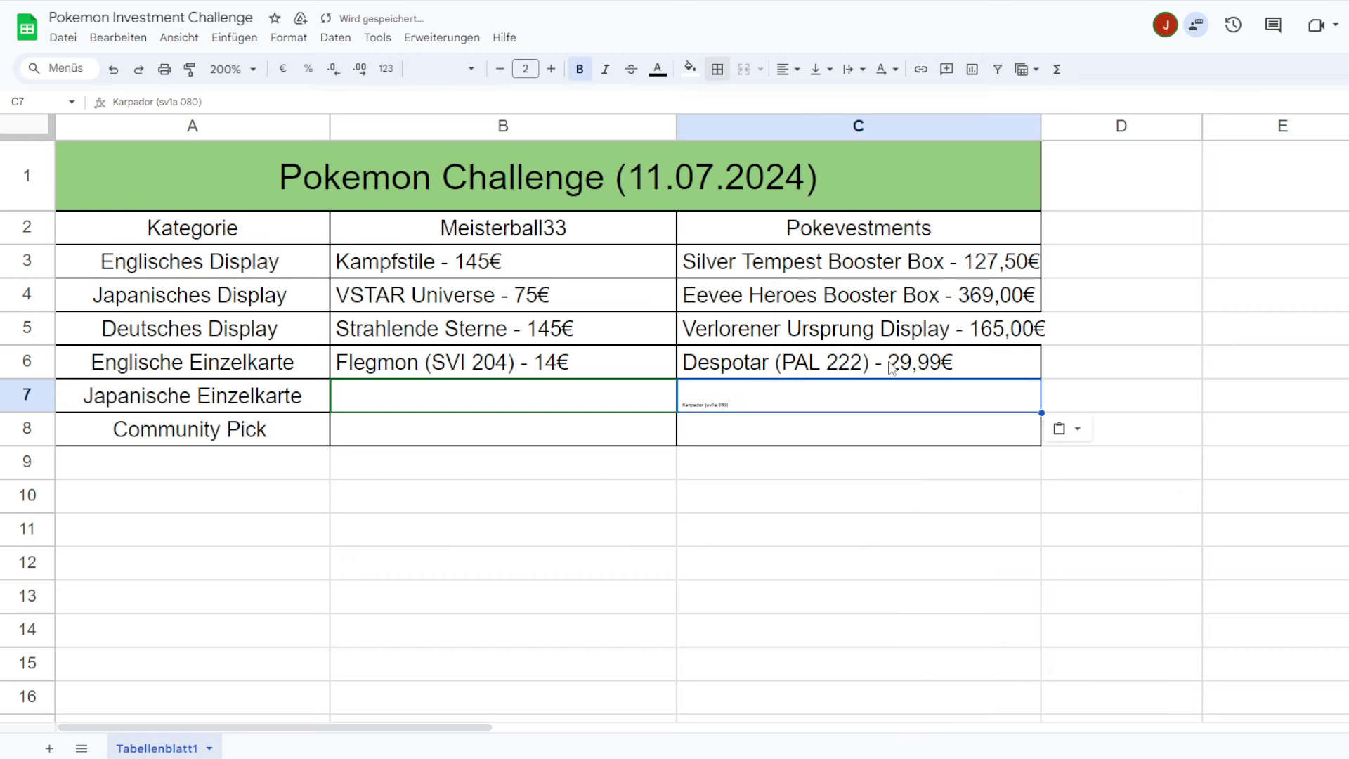
Set the Karpador entry in C7 to font size 10 and remove its bold formatting.
{"action": "left_click", "coordinate": [554, 70]}
{"action": "left_click", "coordinate": [554, 71]}
{"action": "left_click", "coordinate": [554, 71]}
{"action": "left_click", "coordinate": [554, 70]}
{"action": "left_click", "coordinate": [554, 70]}
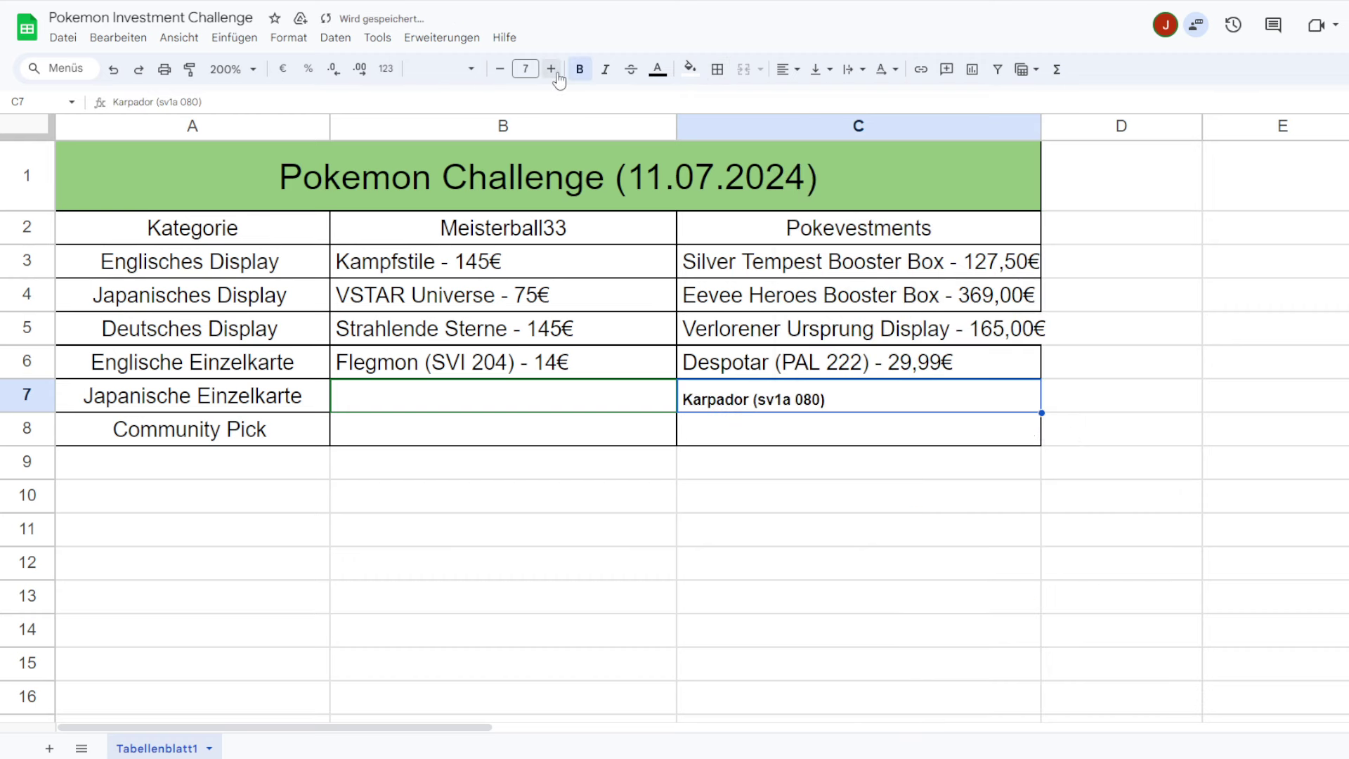
{"action": "left_click", "coordinate": [554, 70]}
{"action": "left_click", "coordinate": [554, 70]}
{"action": "left_click", "coordinate": [554, 70]}
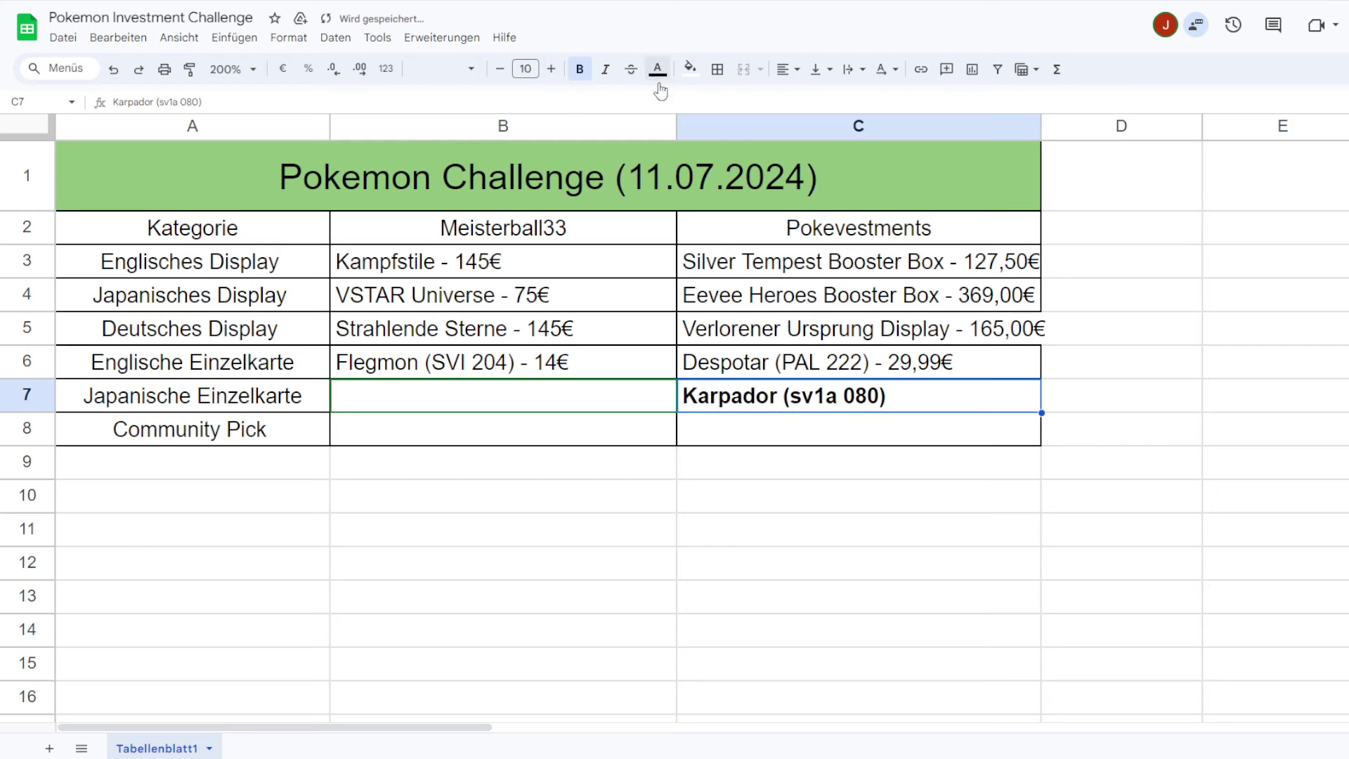
{"action": "left_click", "coordinate": [580, 70]}
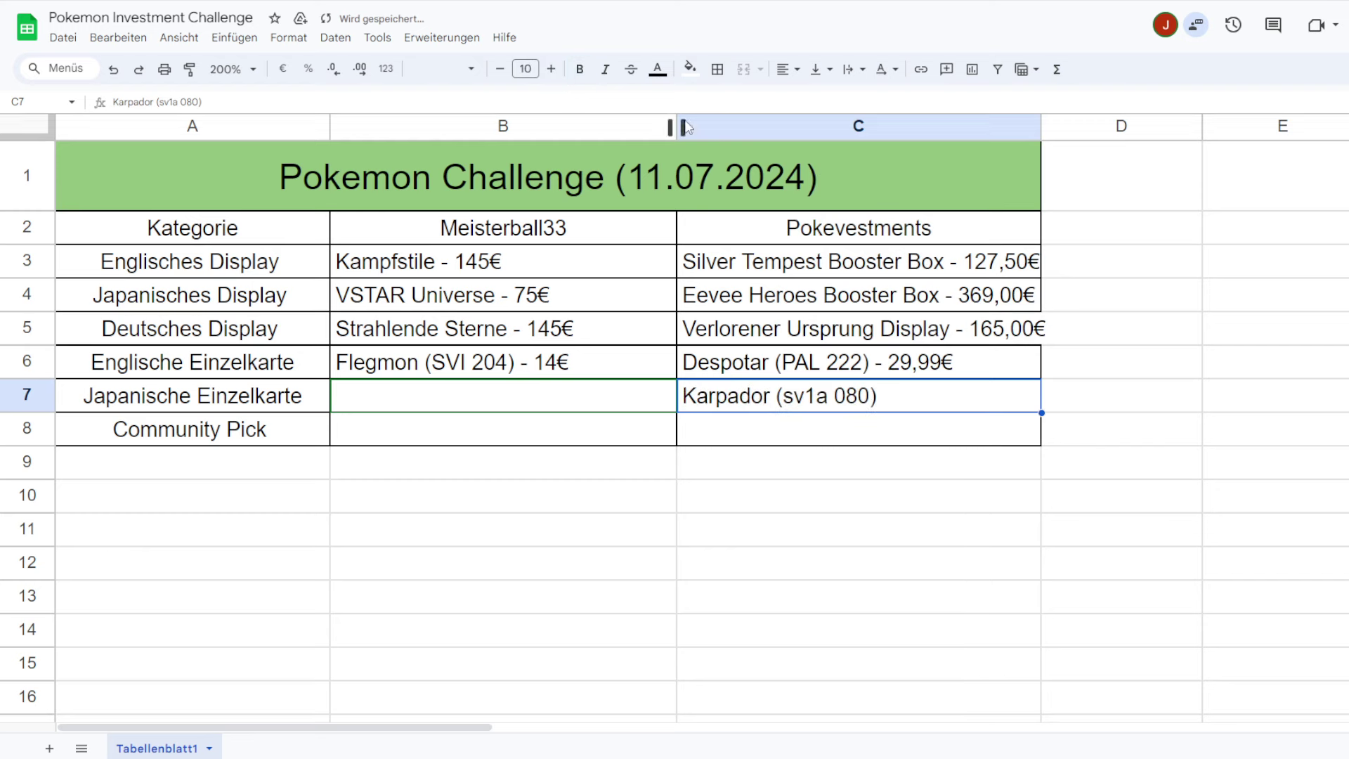
Append the price "- 31,99€" to the Karpador (sv1a 080) entry in C7.
{"action": "double_click", "coordinate": [938, 393]}
{"action": "type", "text": "- "}
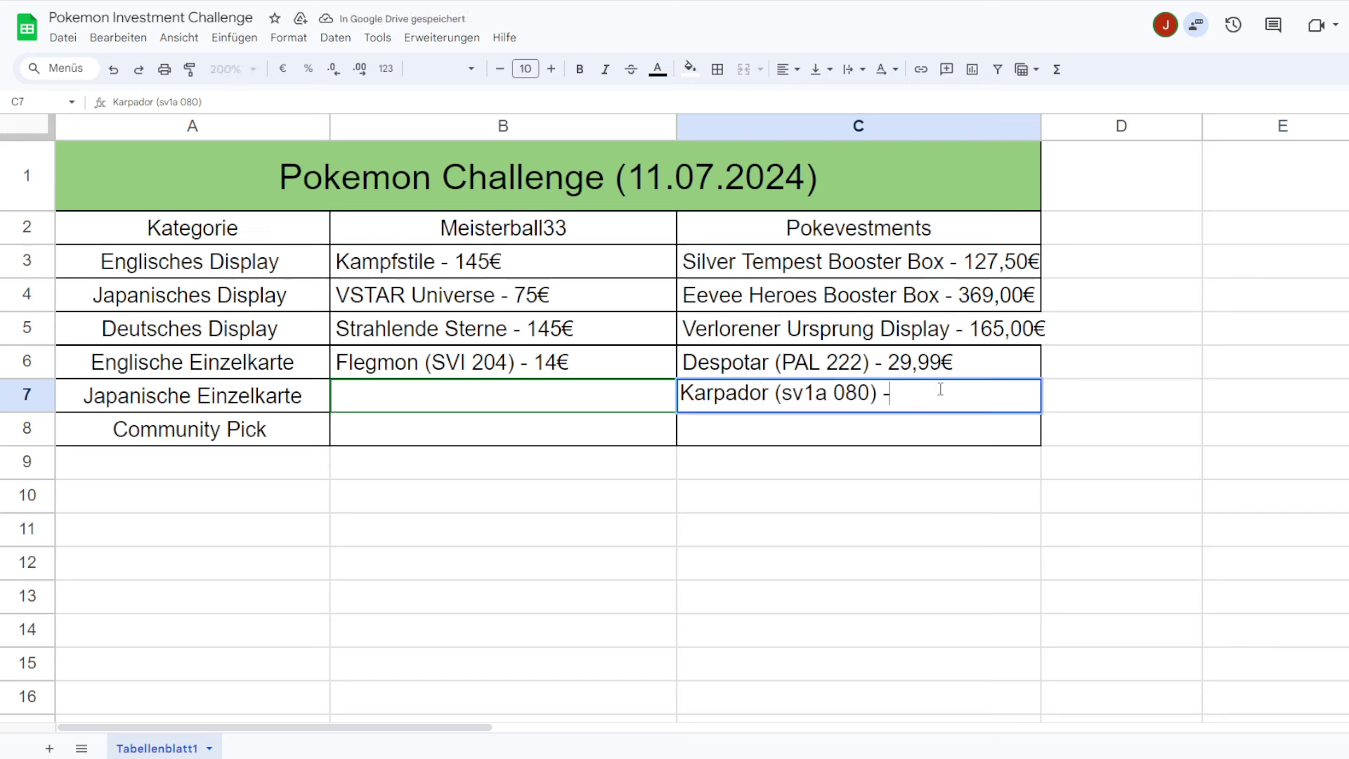
{"action": "type", "text": "31,99"}
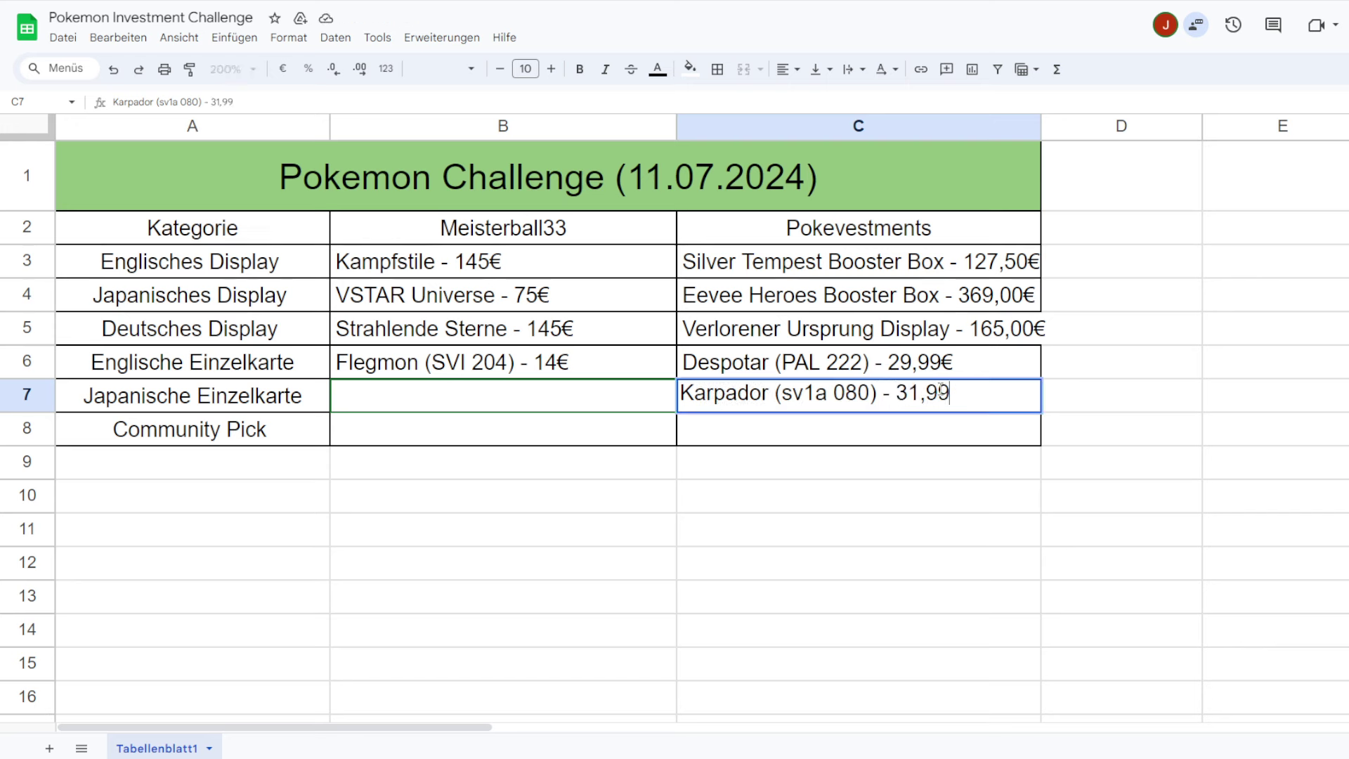
{"action": "type", "text": "€"}
{"action": "left_click", "coordinate": [888, 432]}
Add a right border to the Karpador cell C7.
{"action": "left_click", "coordinate": [998, 394]}
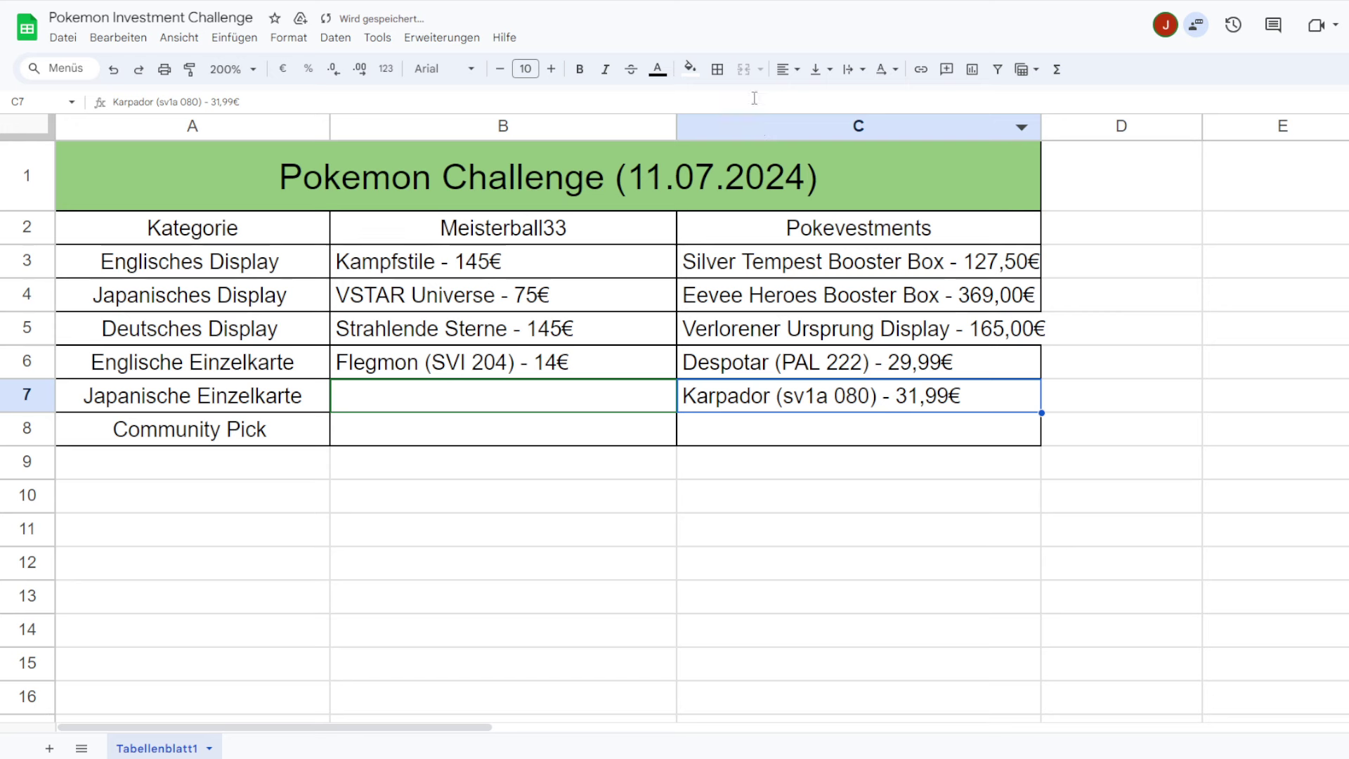
{"action": "left_click", "coordinate": [718, 69]}
{"action": "left_click", "coordinate": [782, 136]}
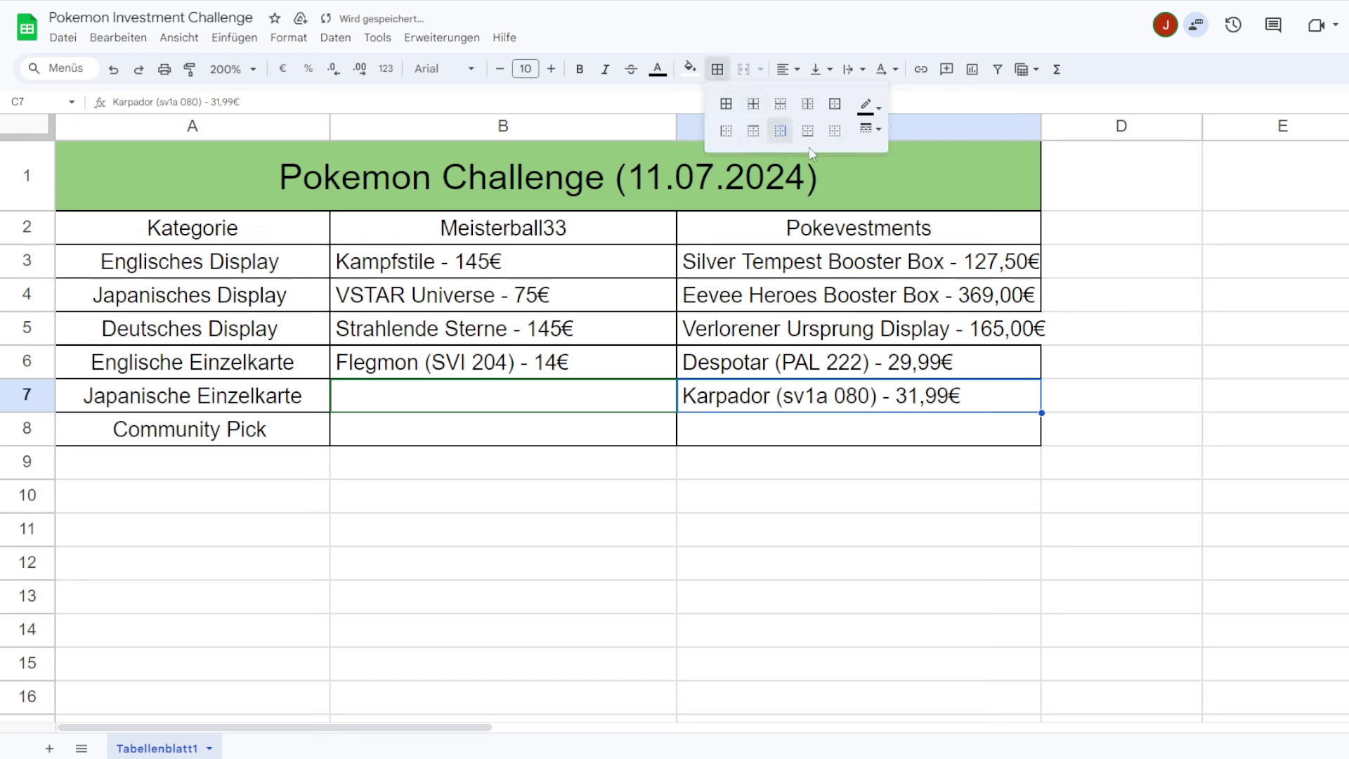
Widen column C slightly so the longest Pokevestments entry fits inside its cell.
{"action": "left_click", "coordinate": [899, 427]}
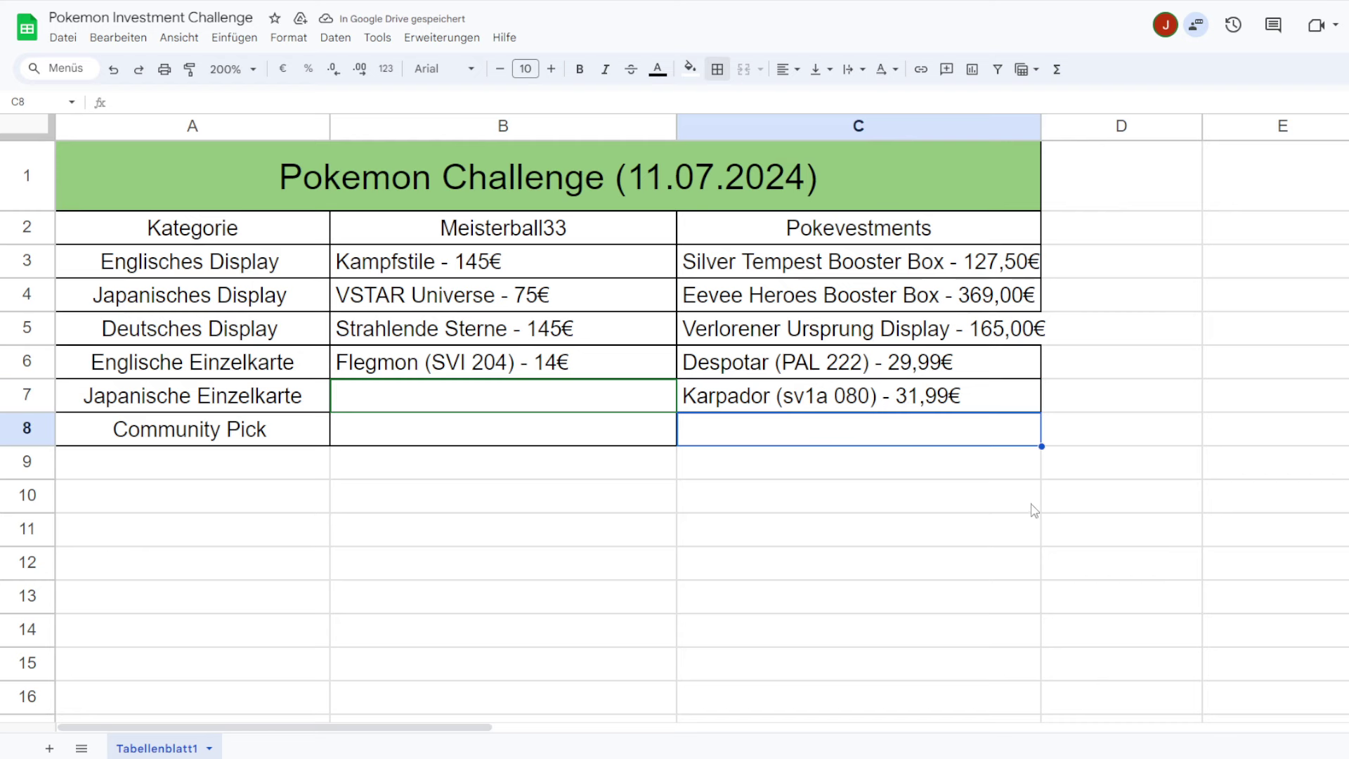
{"action": "left_click_drag", "start_coordinate": [1041, 126], "coordinate": [1068, 128]}
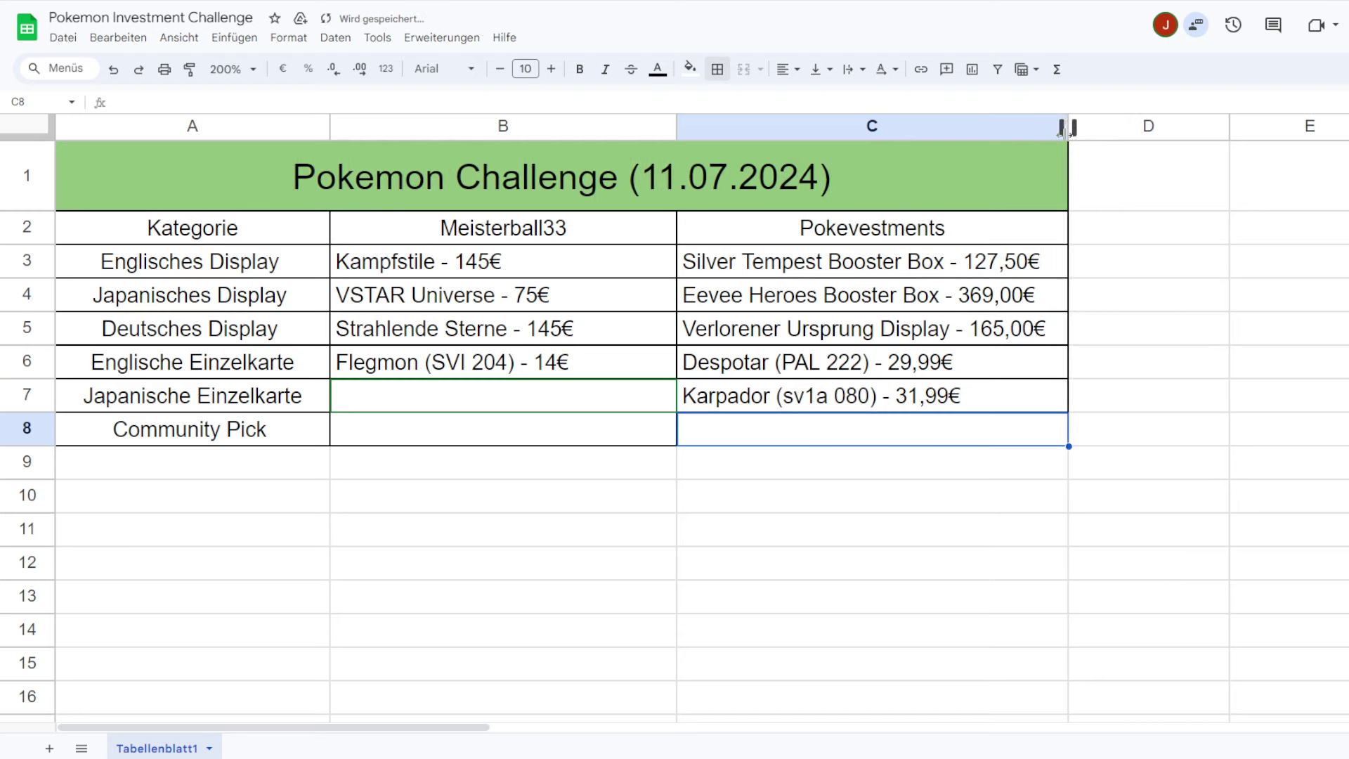
{"action": "left_click", "coordinate": [898, 476]}
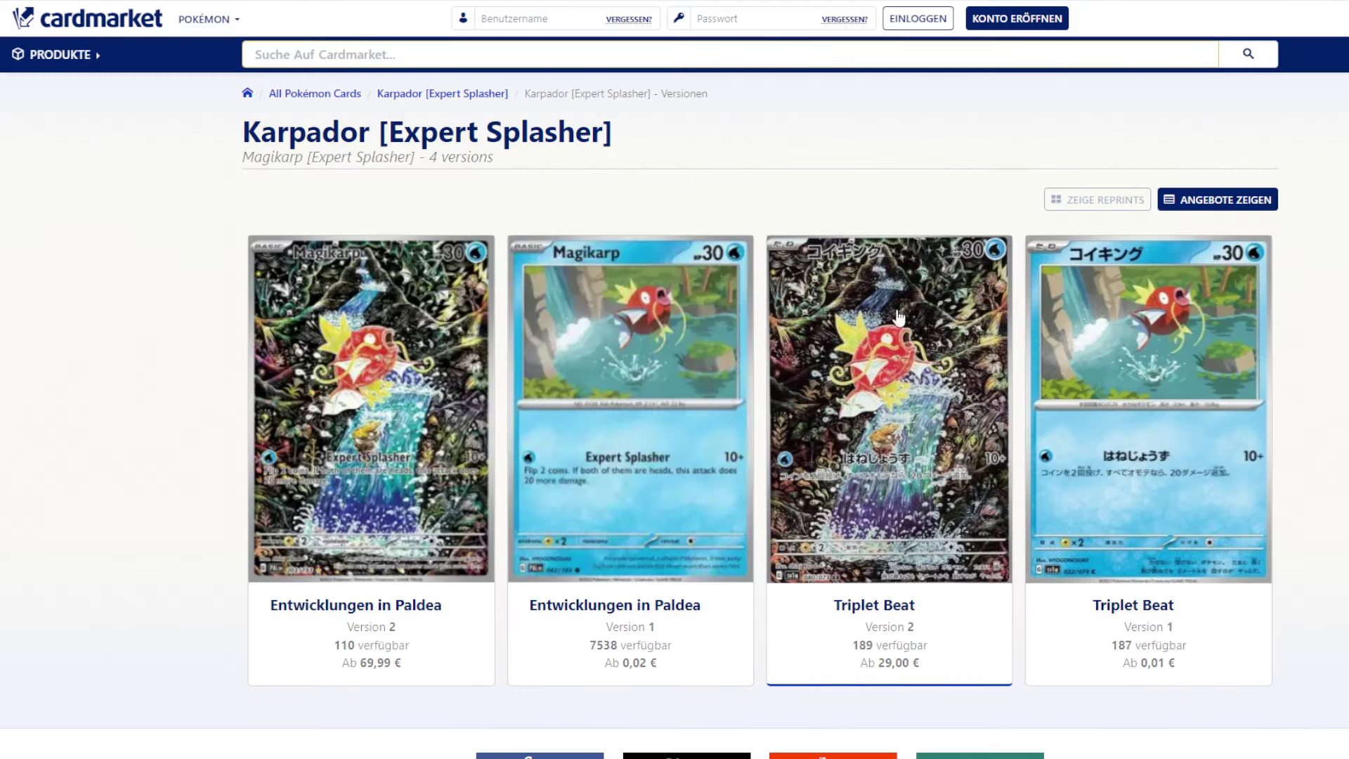
Switch to Cardmarket and open the Triplet Beat Version 2 page of Karpador, clearing the highlight on its title.
{"action": "left_click", "coordinate": [885, 350]}
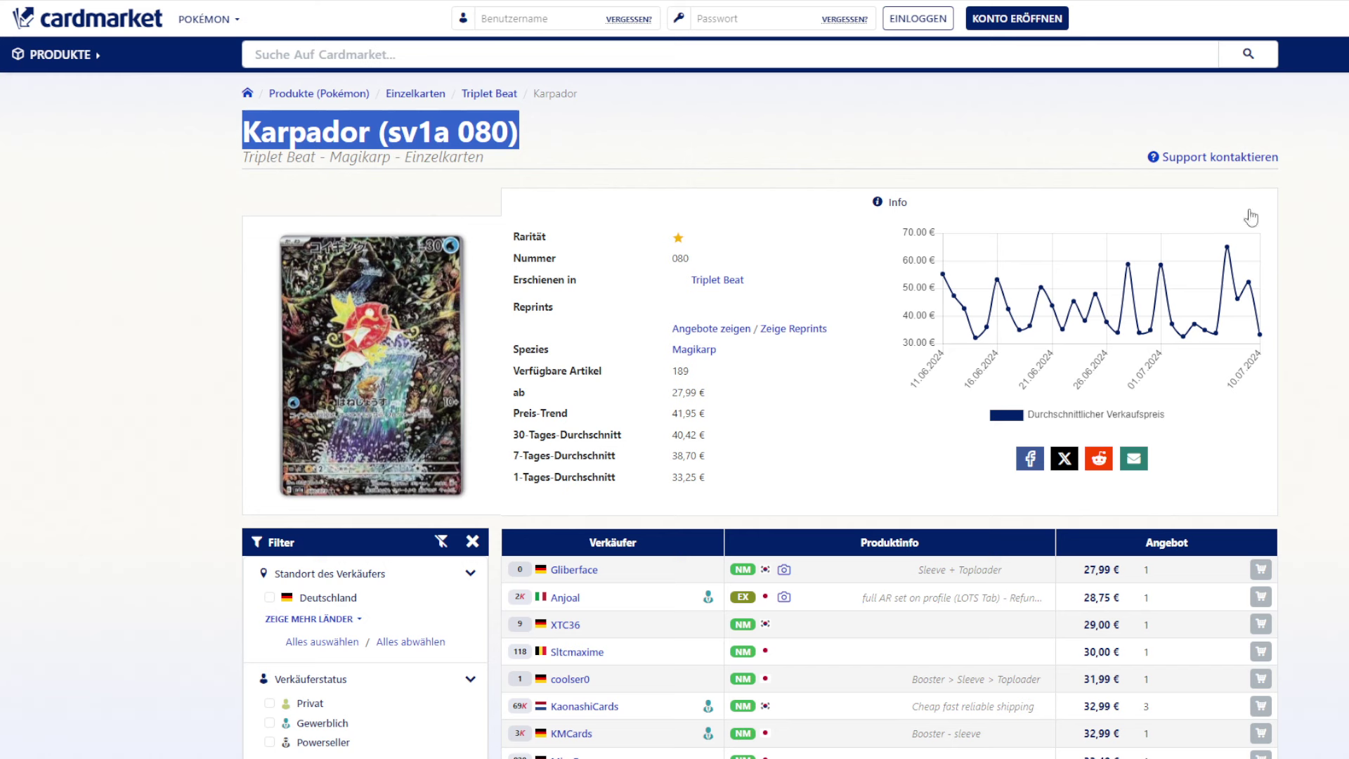
{"action": "left_click", "coordinate": [927, 131]}
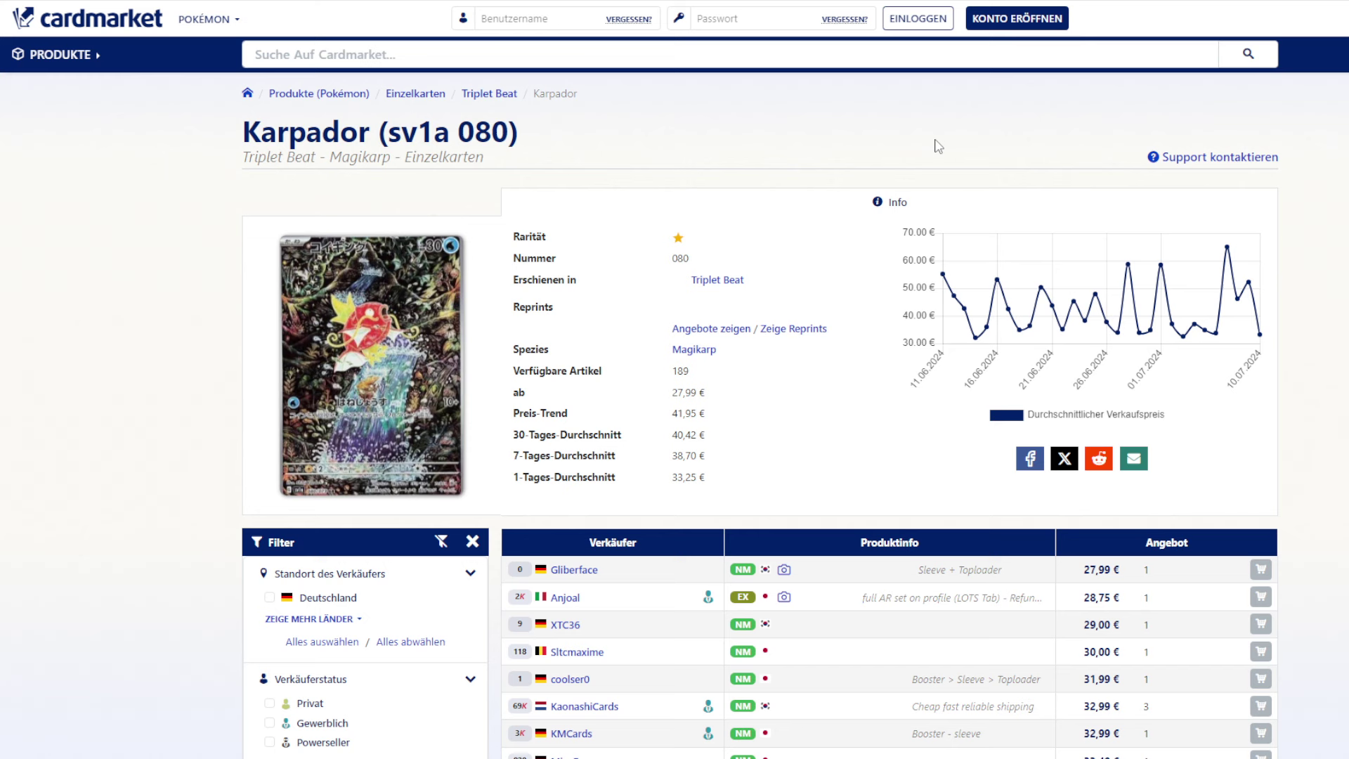
Search Cardmarket for "grenin" and open the Quajutsu ex (TWM 106) card.
{"action": "left_click", "coordinate": [848, 55]}
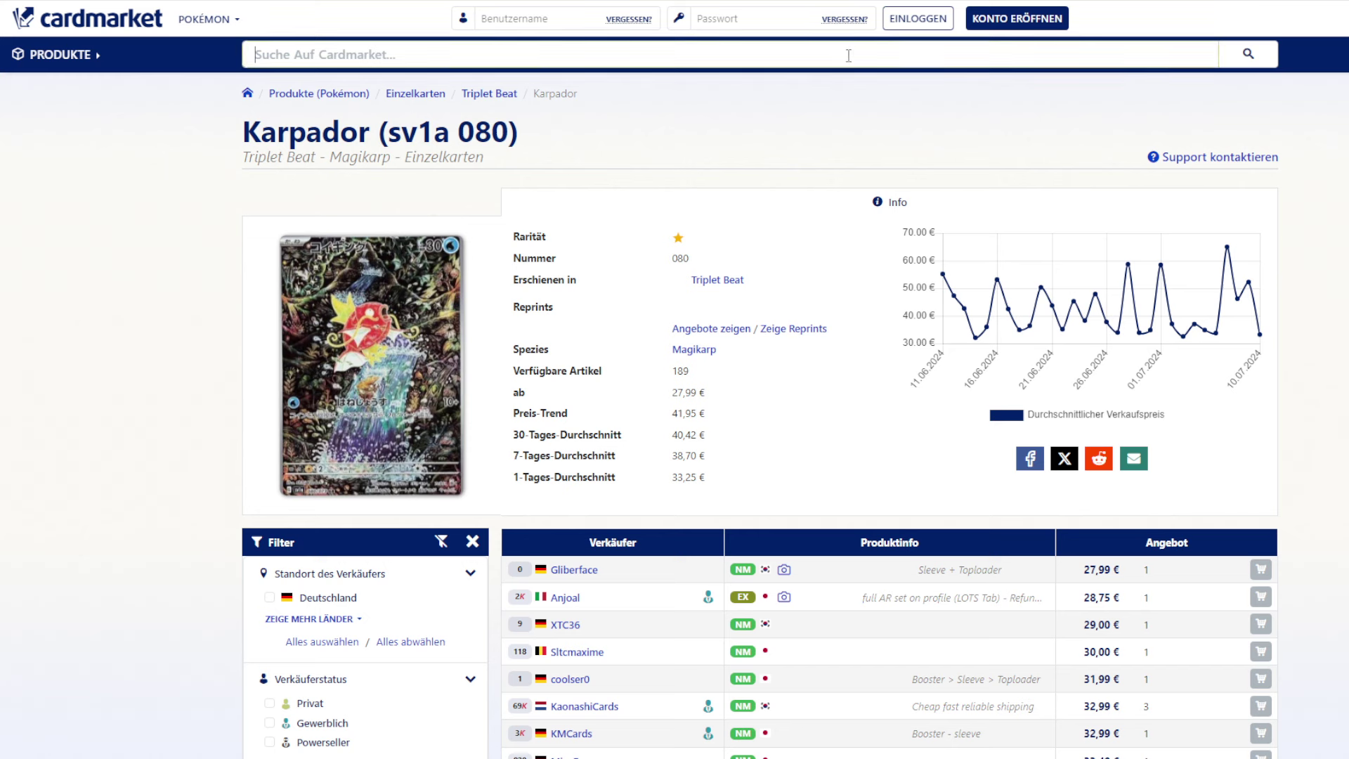
{"action": "type", "text": "gren"}
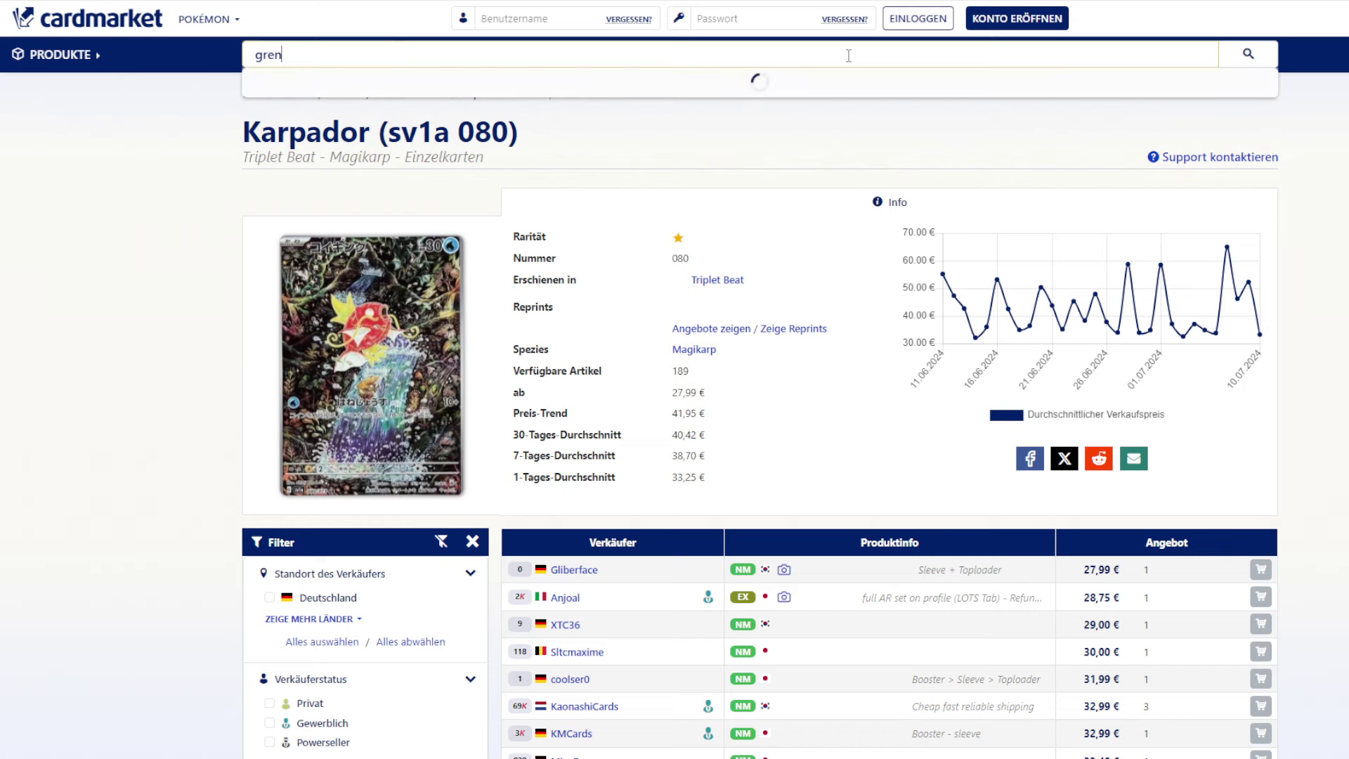
{"action": "type", "text": "i"}
{"action": "key", "text": "Return"}
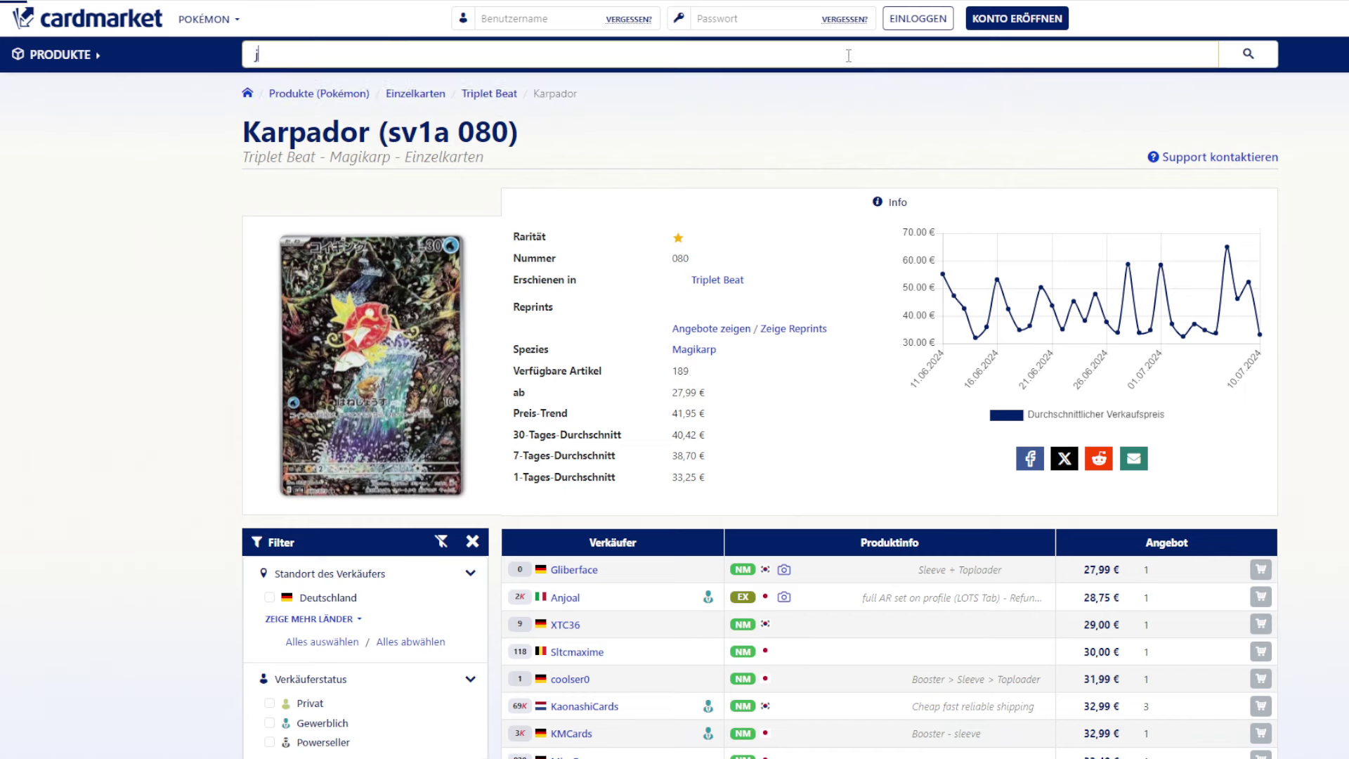
{"action": "type", "text": "grenin"}
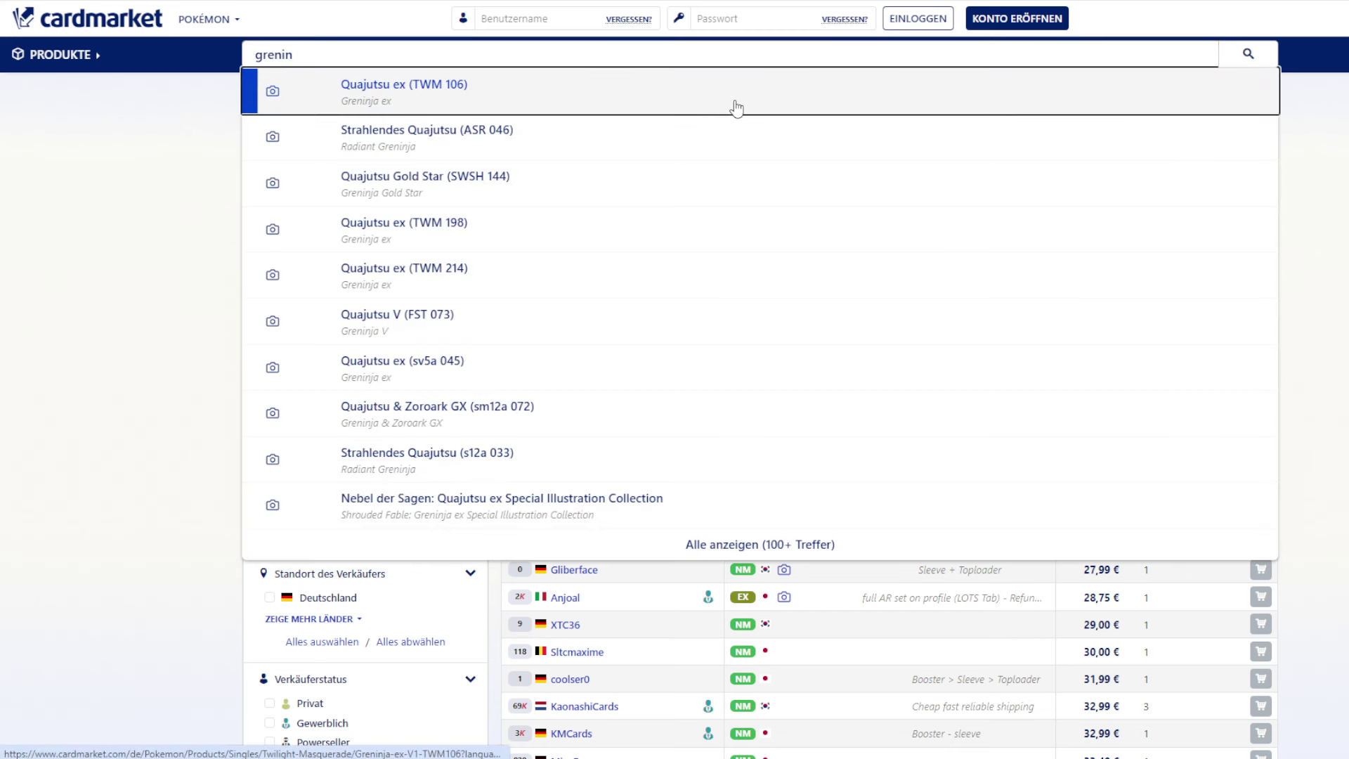
{"action": "left_click", "coordinate": [736, 106]}
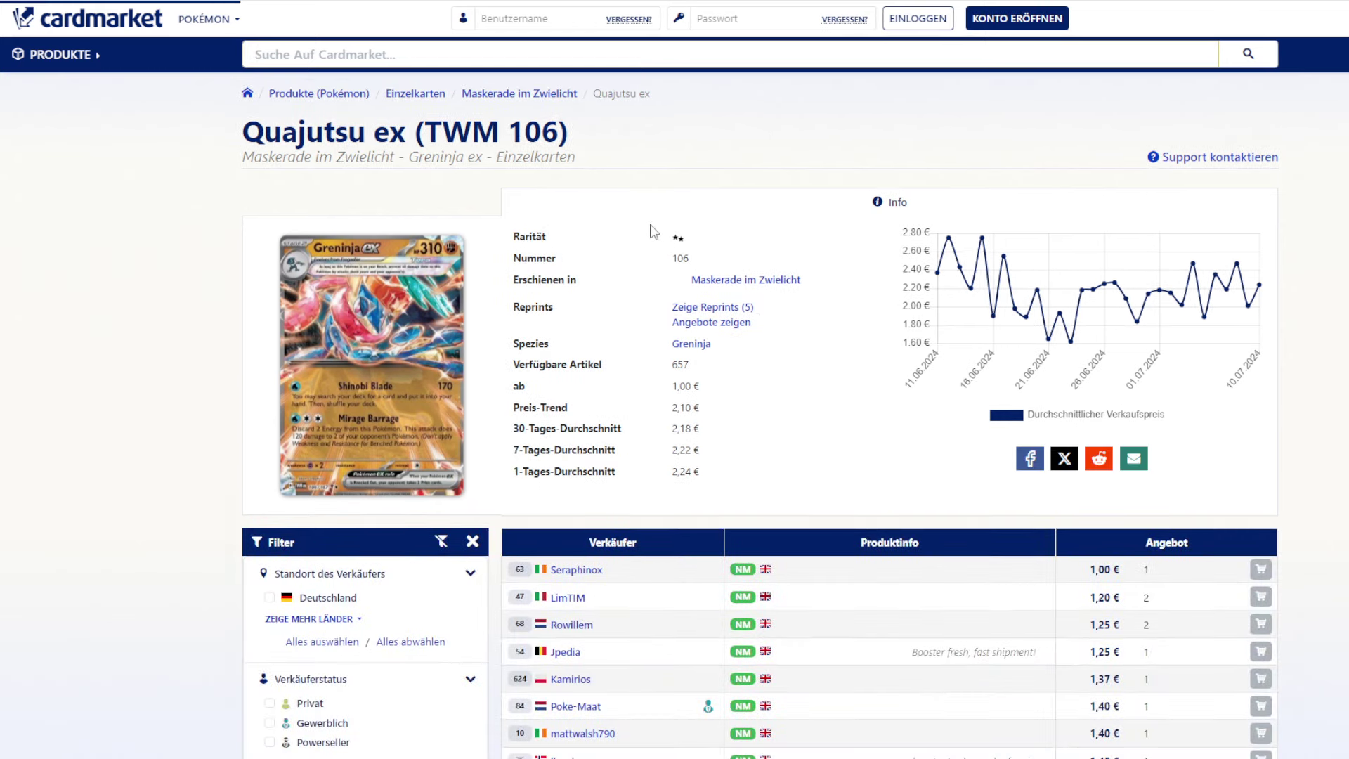
Show the reprints of Quajutsu ex, open the Japanese Crimson Haze Version 3 card and examine its offers.
{"action": "left_click", "coordinate": [759, 307]}
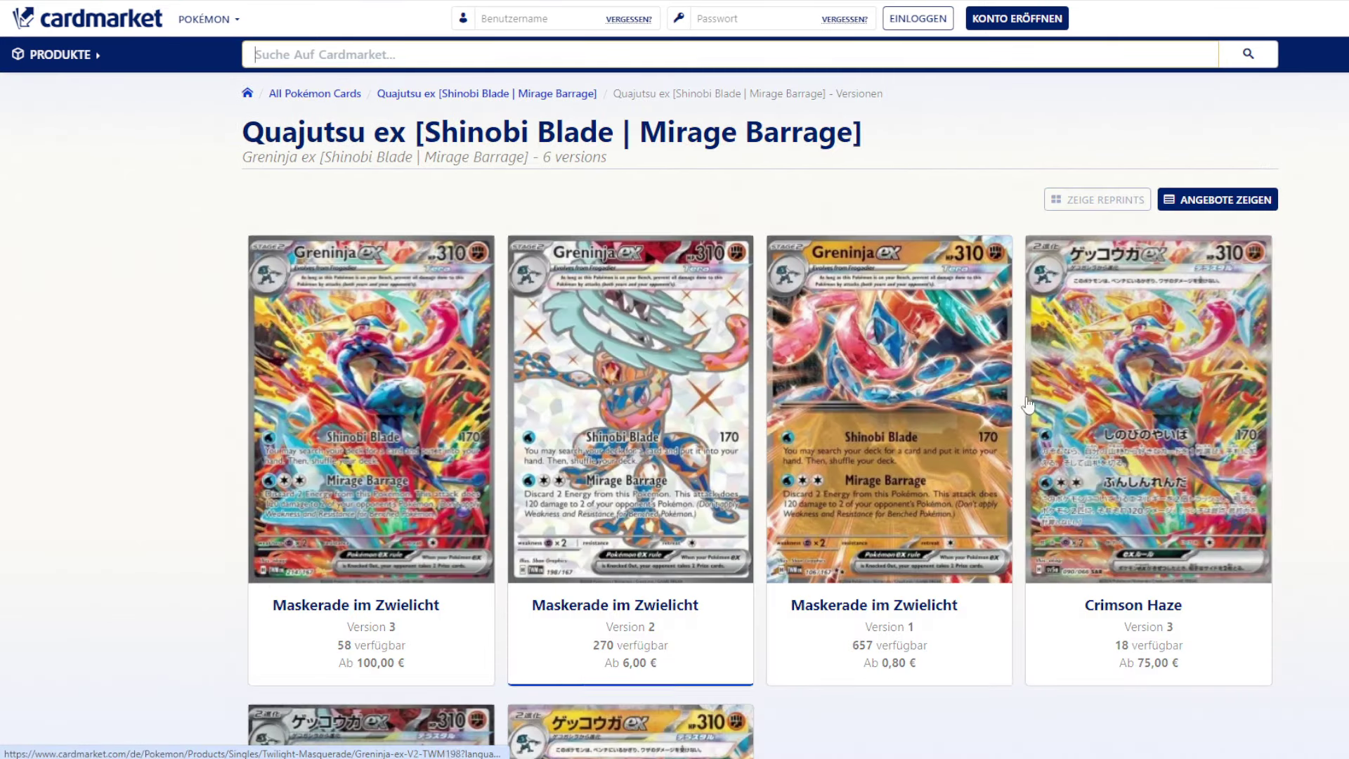
{"action": "left_click", "coordinate": [1097, 397]}
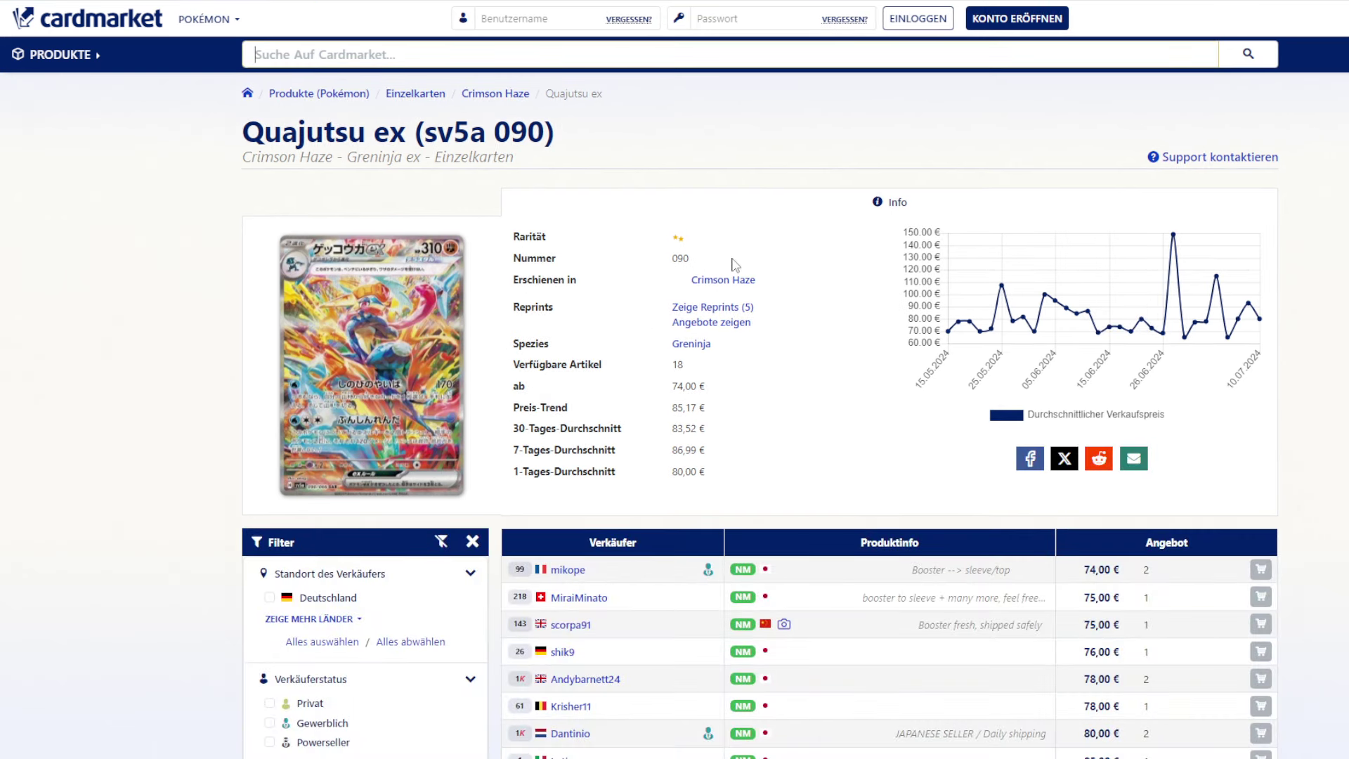
{"action": "scroll", "coordinate": [792, 247], "scroll_direction": "down", "scroll_amount": 4}
{"action": "scroll", "coordinate": [792, 253], "scroll_direction": "up", "scroll_amount": 4}
{"action": "scroll", "coordinate": [864, 385], "scroll_direction": "down", "scroll_amount": 2}
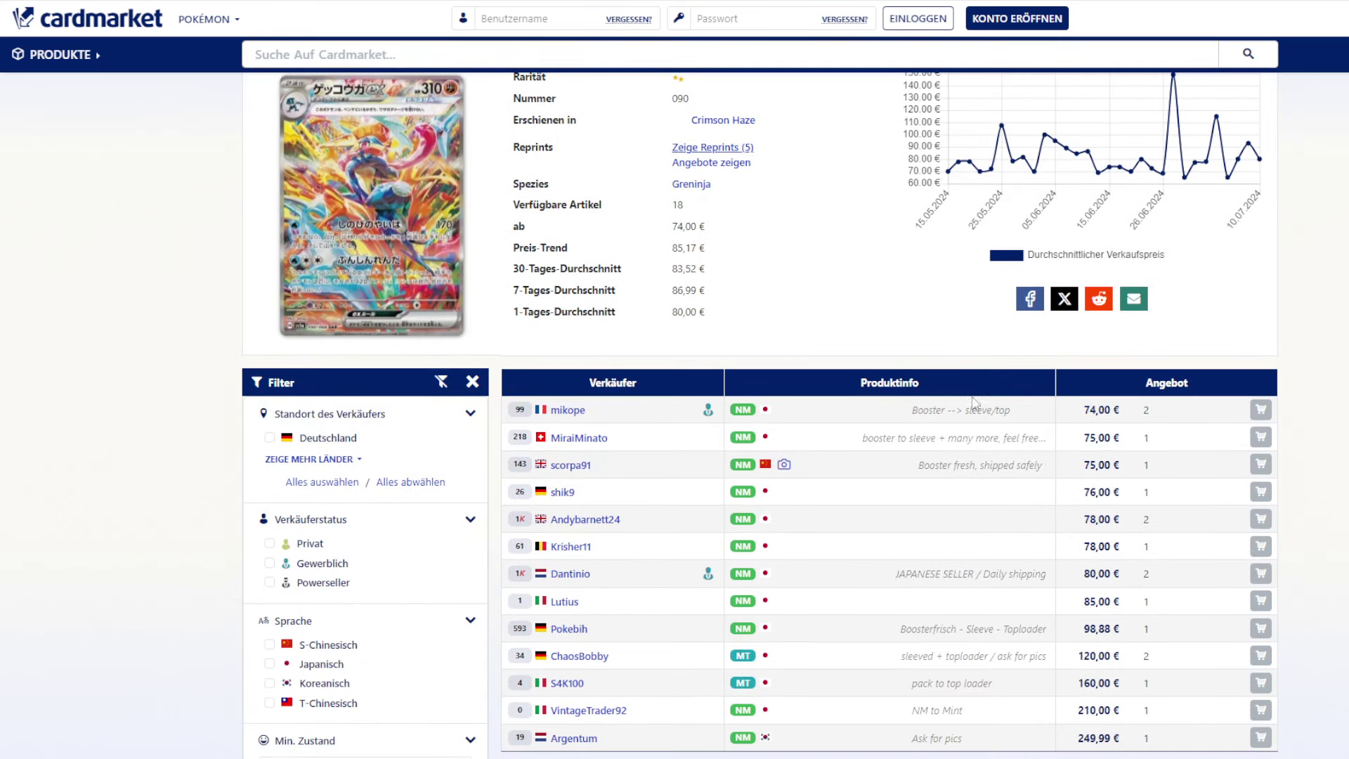
{"action": "scroll", "coordinate": [975, 402], "scroll_direction": "up", "scroll_amount": 1}
Return to the reprints, open Maskerade im Zwielicht Version 3, and examine its English offers and the German seller's card photo.
{"action": "left_click", "coordinate": [712, 226]}
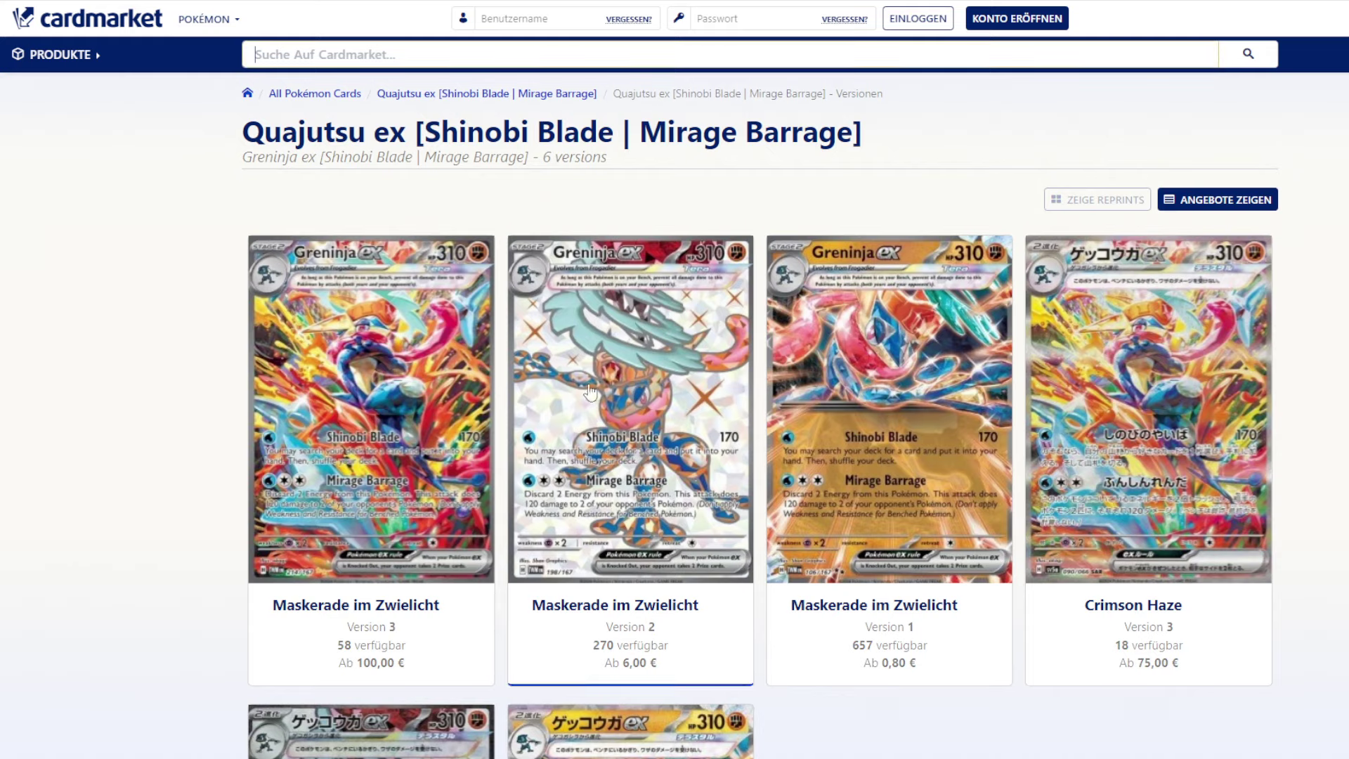
{"action": "left_click", "coordinate": [450, 392]}
{"action": "scroll", "coordinate": [863, 614], "scroll_direction": "down", "scroll_amount": 2}
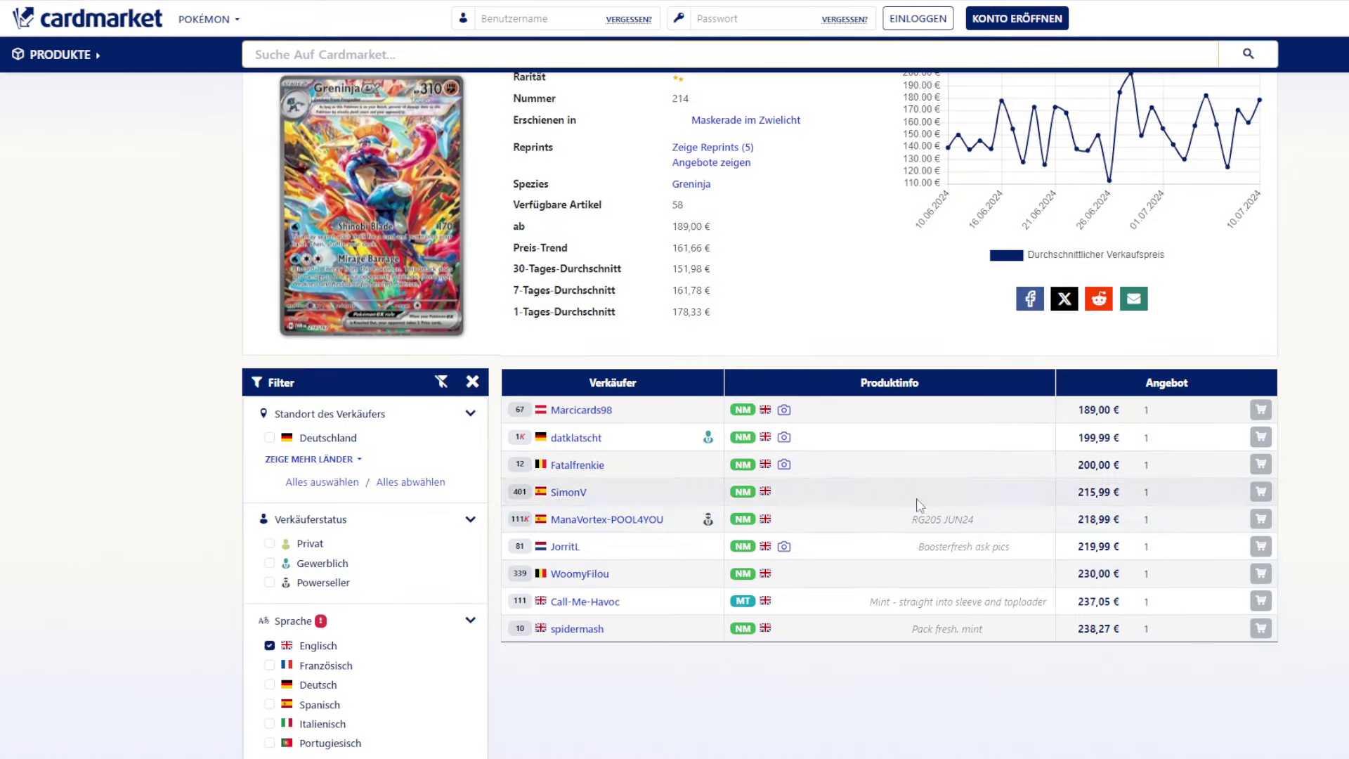
{"action": "scroll", "coordinate": [917, 514], "scroll_direction": "up", "scroll_amount": 1}
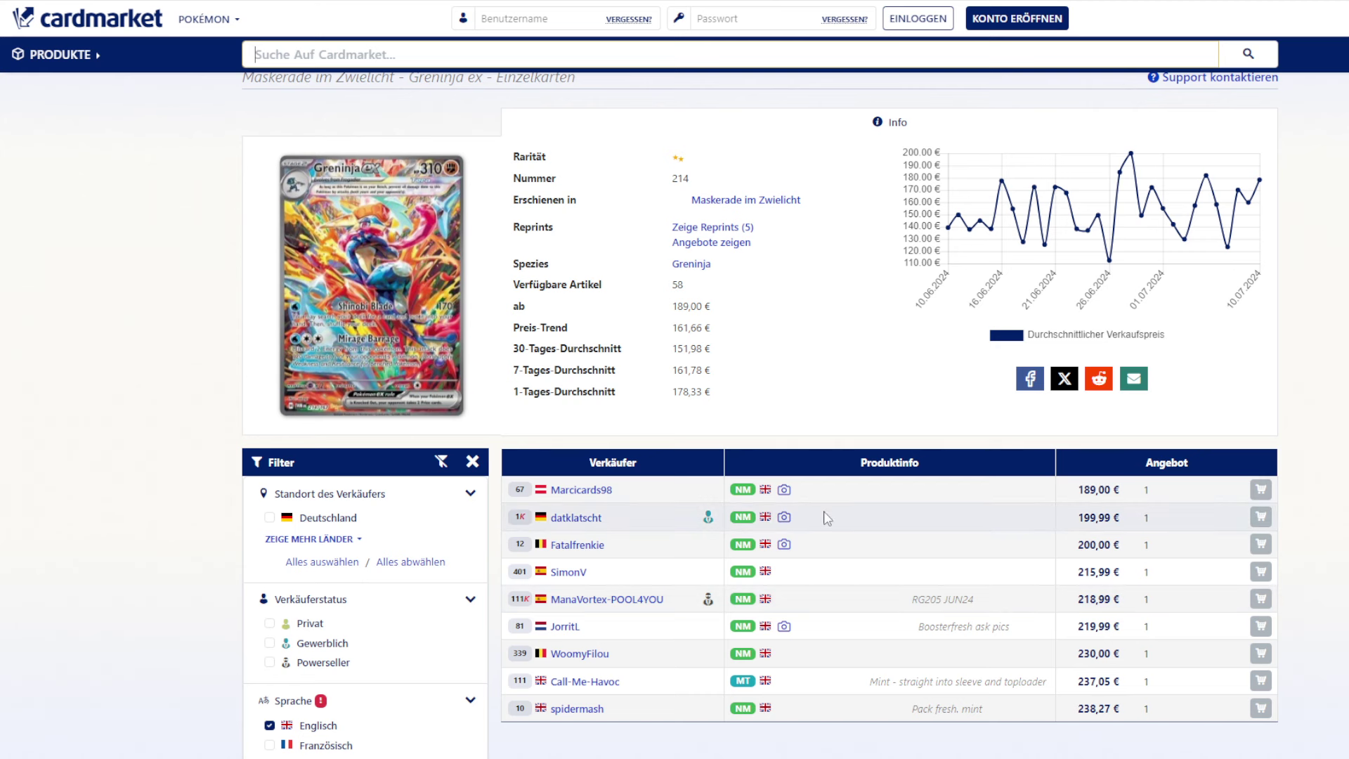
{"action": "mouse_move", "coordinate": [788, 524]}
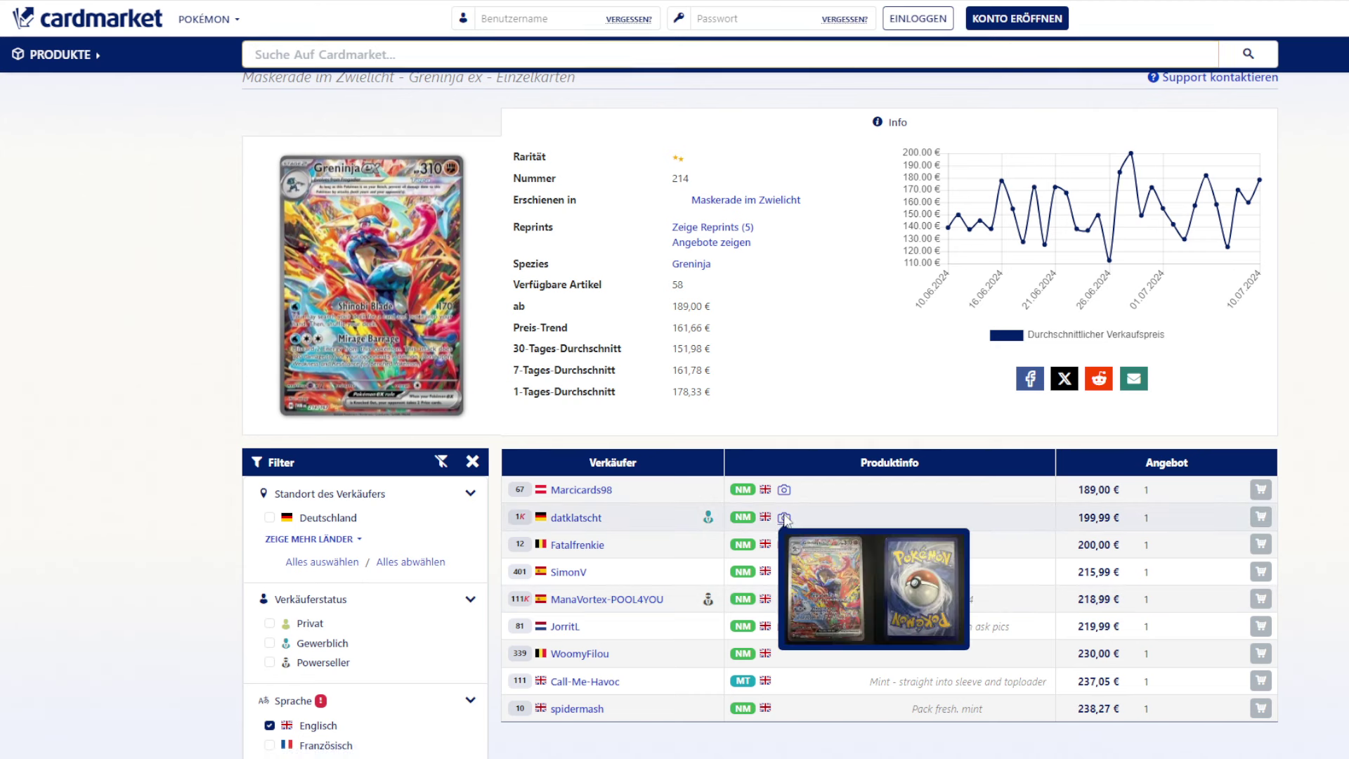